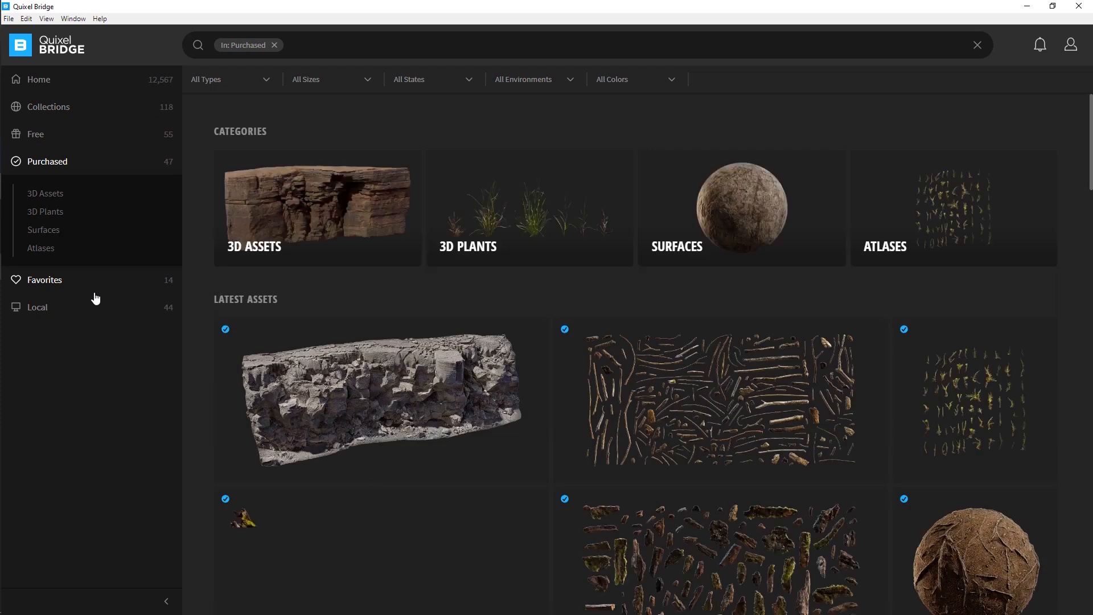
Browse the purchased surfaces and open the details of Icelandic Jagged Slate Rock 2x2 M
click(43, 230)
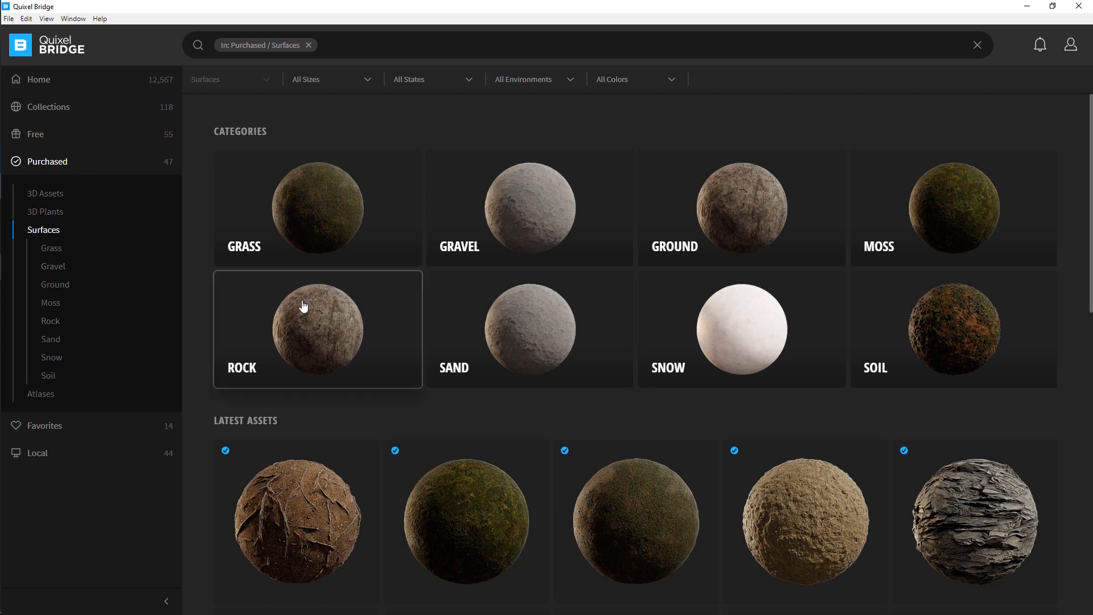
scroll(336, 309, down, 5)
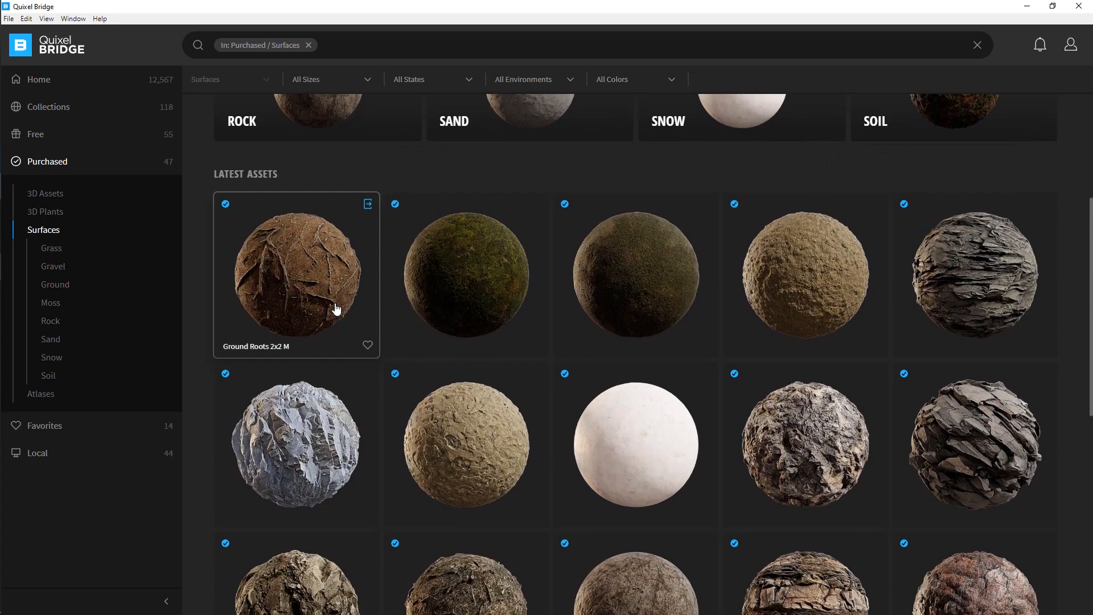
scroll(336, 309, down, 3)
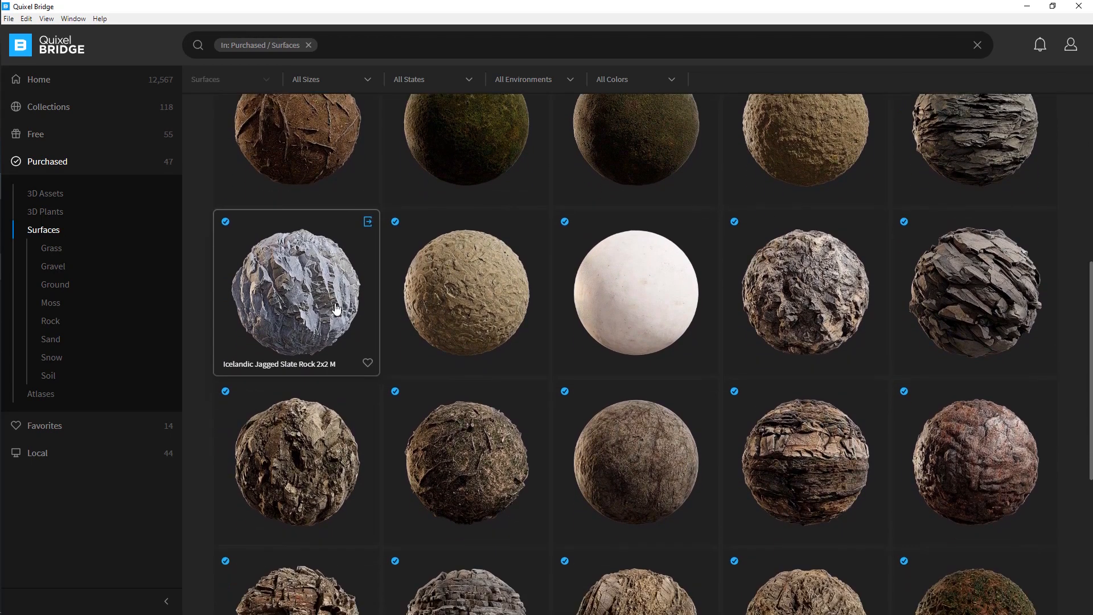
scroll(336, 309, down, 3)
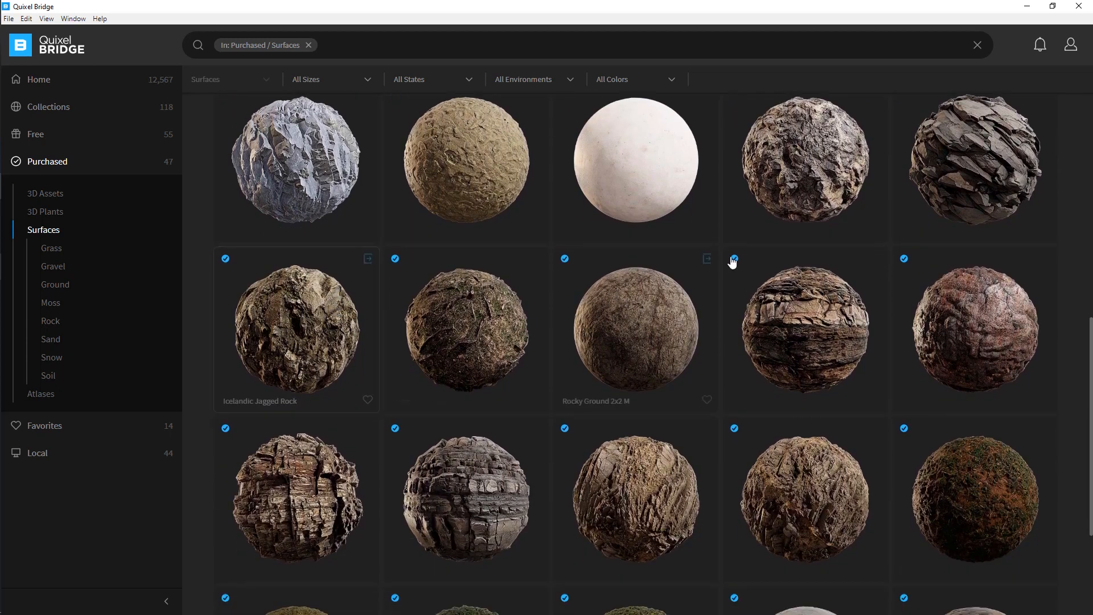
click(247, 151)
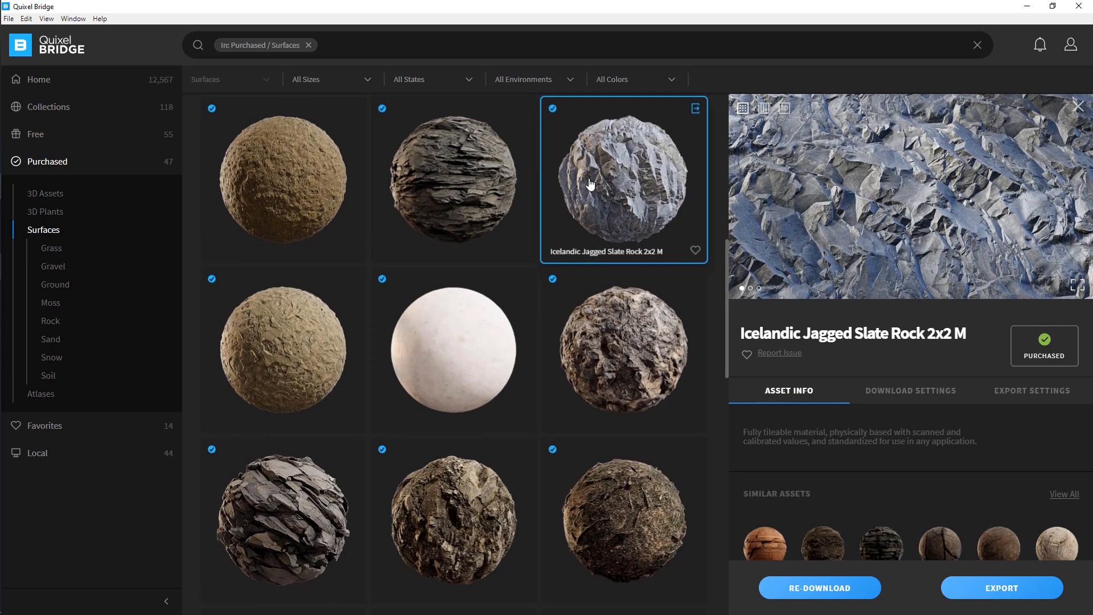
Look through the surface categories in the free asset collection
click(142, 137)
click(58, 203)
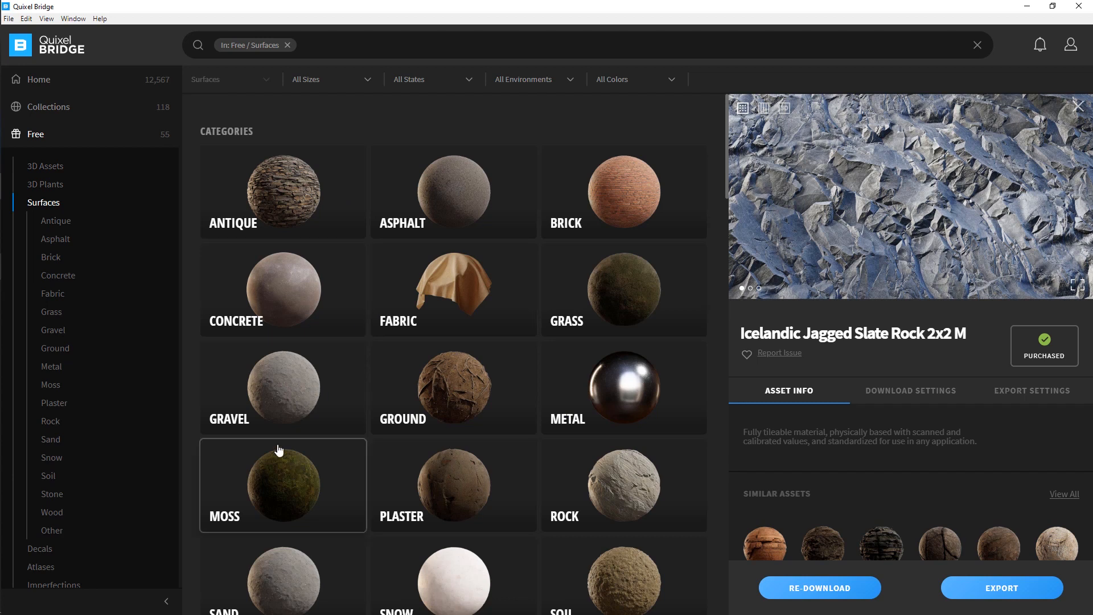
scroll(107, 443, down, 3)
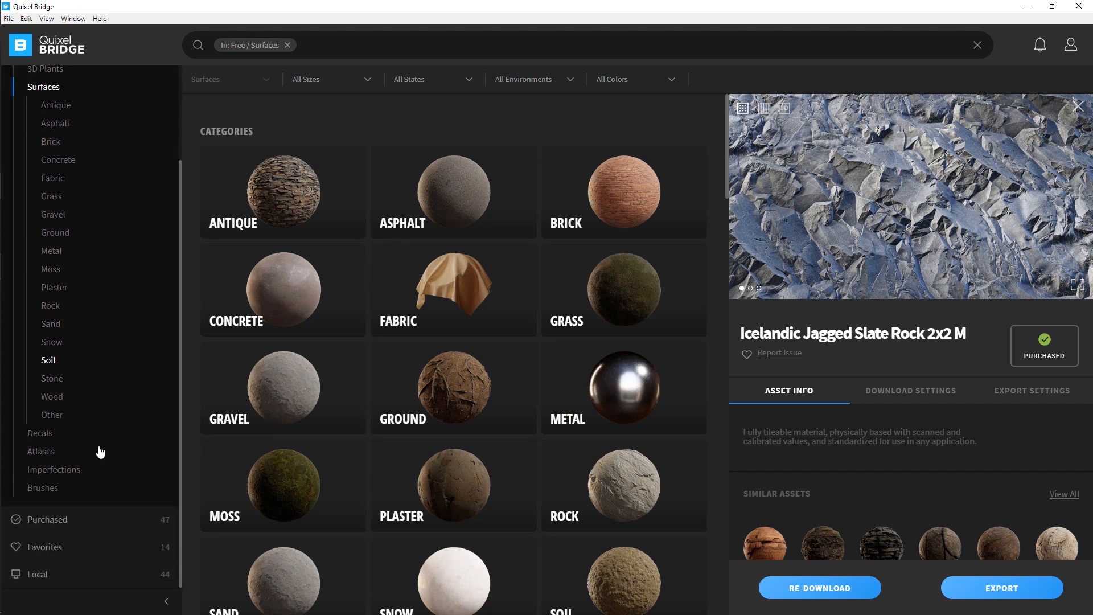
Narrow the purchased surfaces to the Rock category and select the brown, blocky Layered Rock Cliff 2x2 M
click(47, 519)
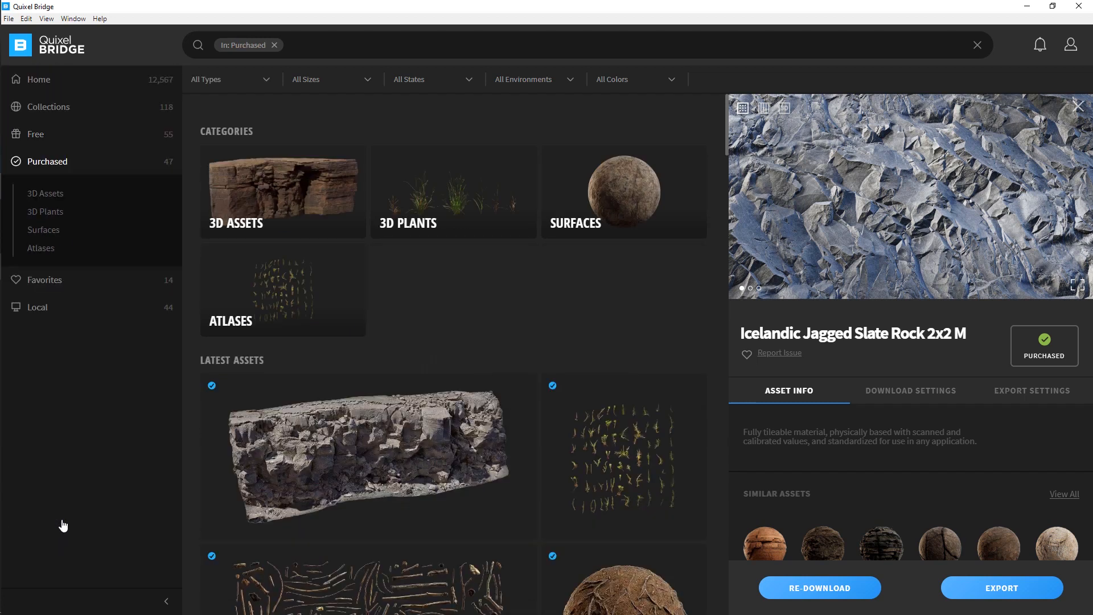
click(50, 234)
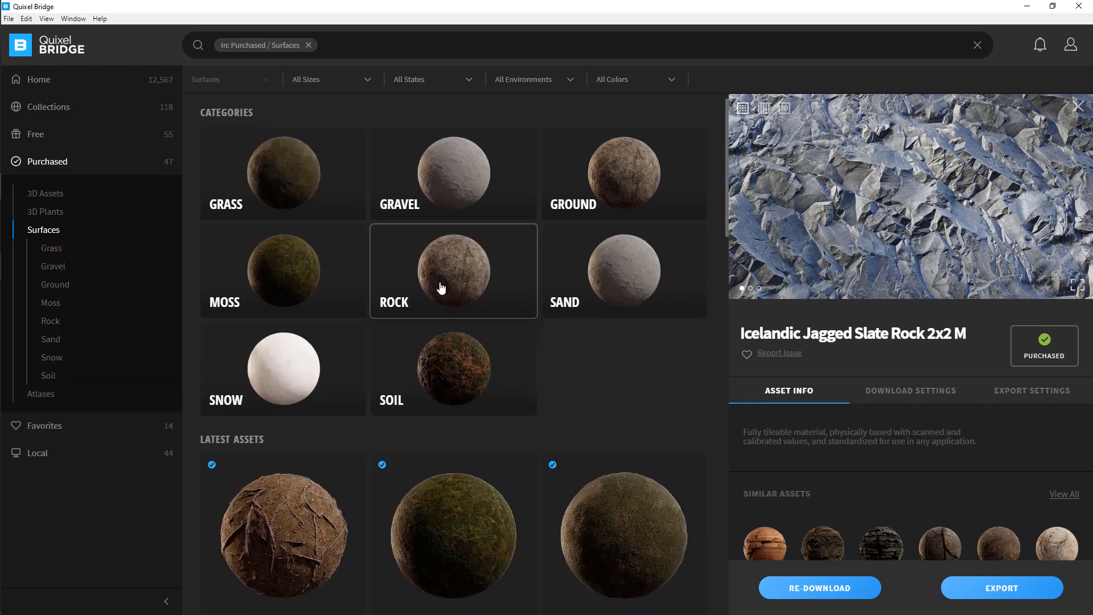
click(441, 288)
scroll(424, 382, down, 8)
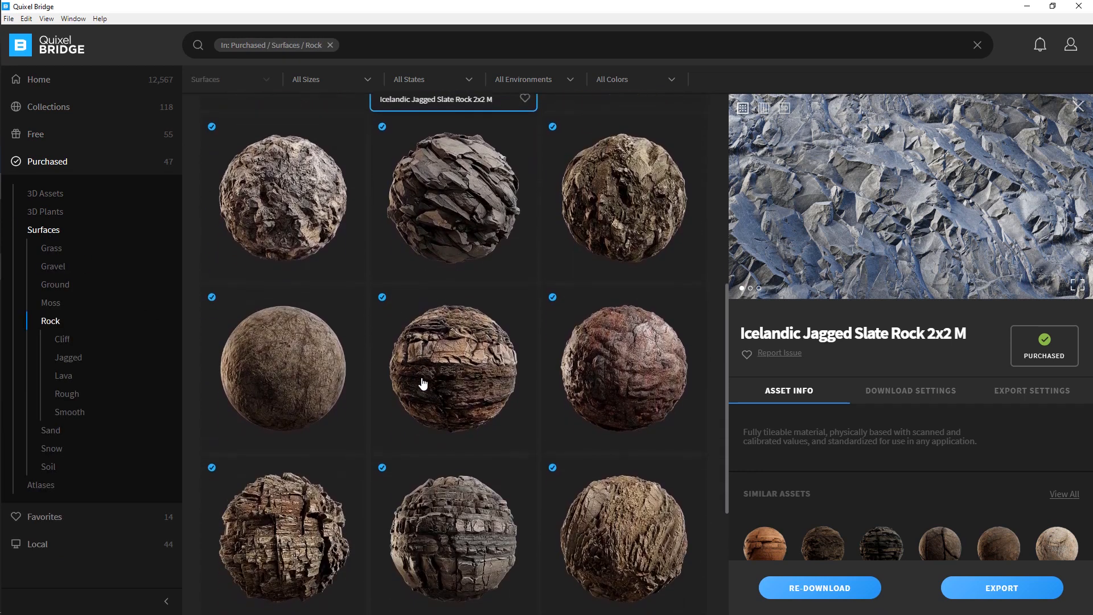
click(299, 515)
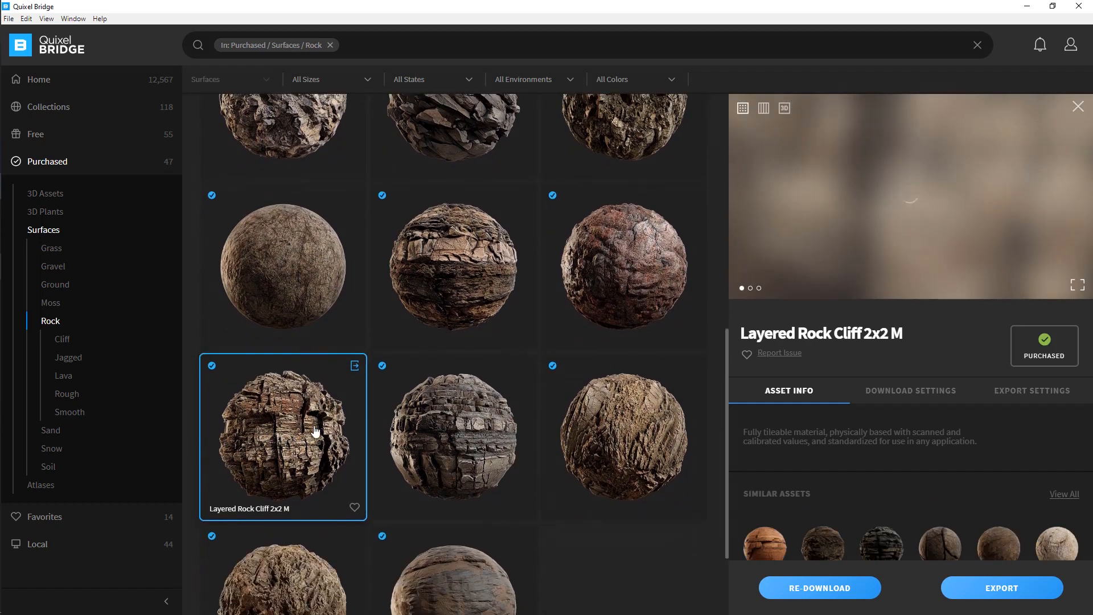
Set the export target of the selected Layered Rock Cliff 2x2 M surface to Houdini
click(1032, 391)
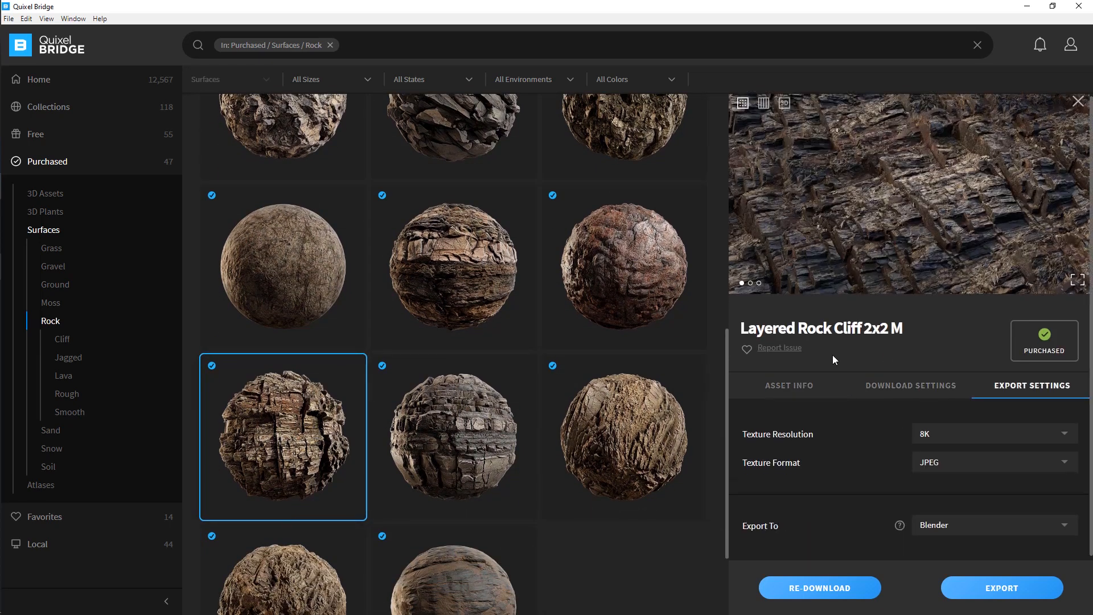
scroll(832, 354, down, 1)
click(939, 460)
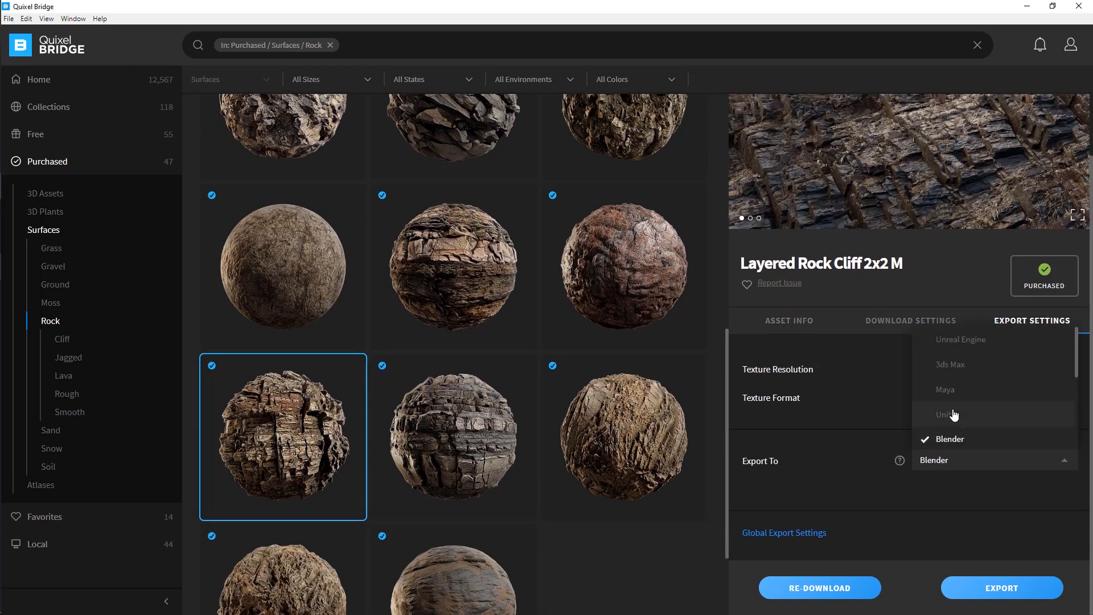
click(958, 393)
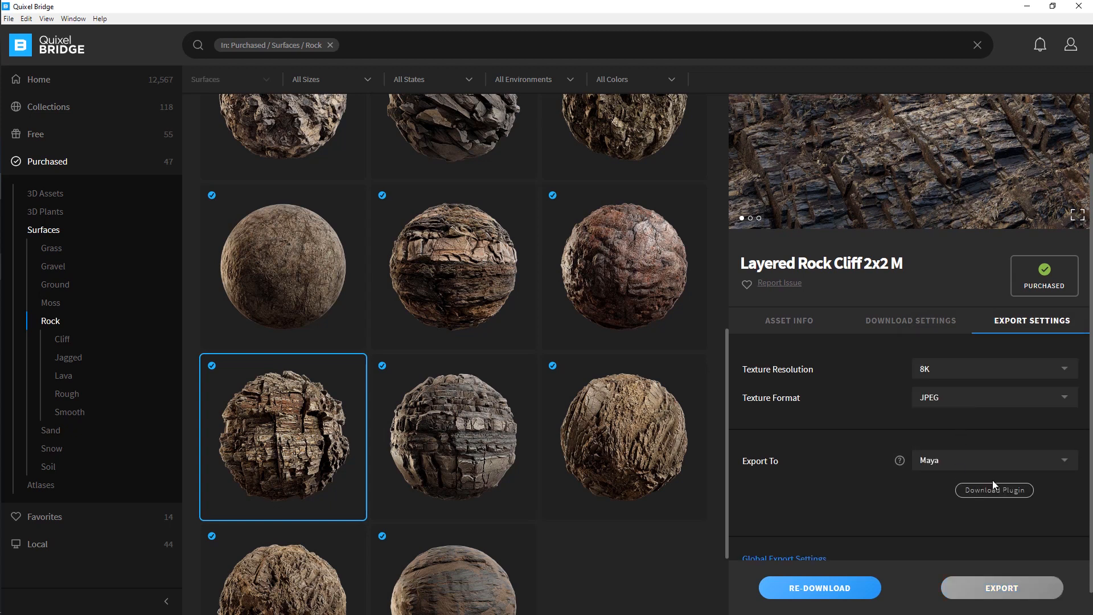
click(969, 461)
scroll(967, 417, down, 3)
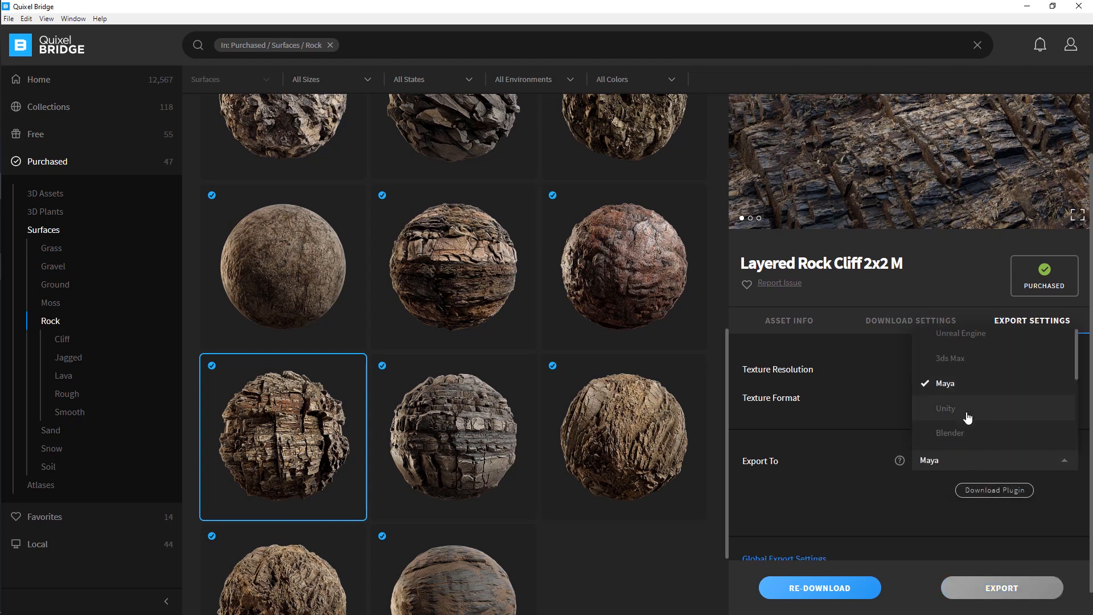
scroll(958, 393, up, 1)
click(958, 384)
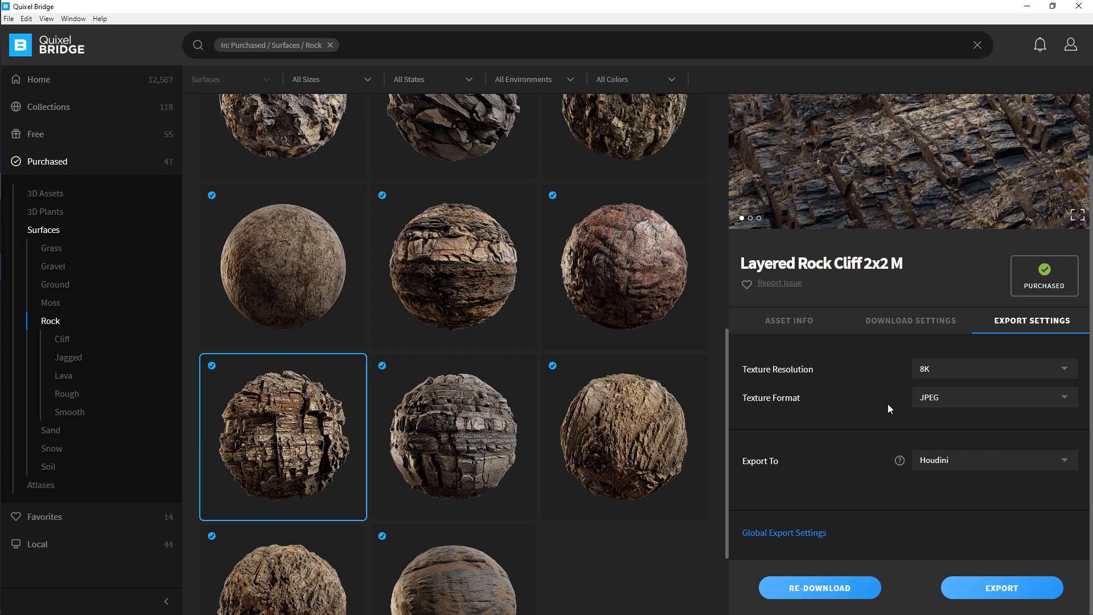
Review the texture format options, the global export settings for surfaces and the asset's download settings
click(935, 398)
click(829, 411)
click(812, 536)
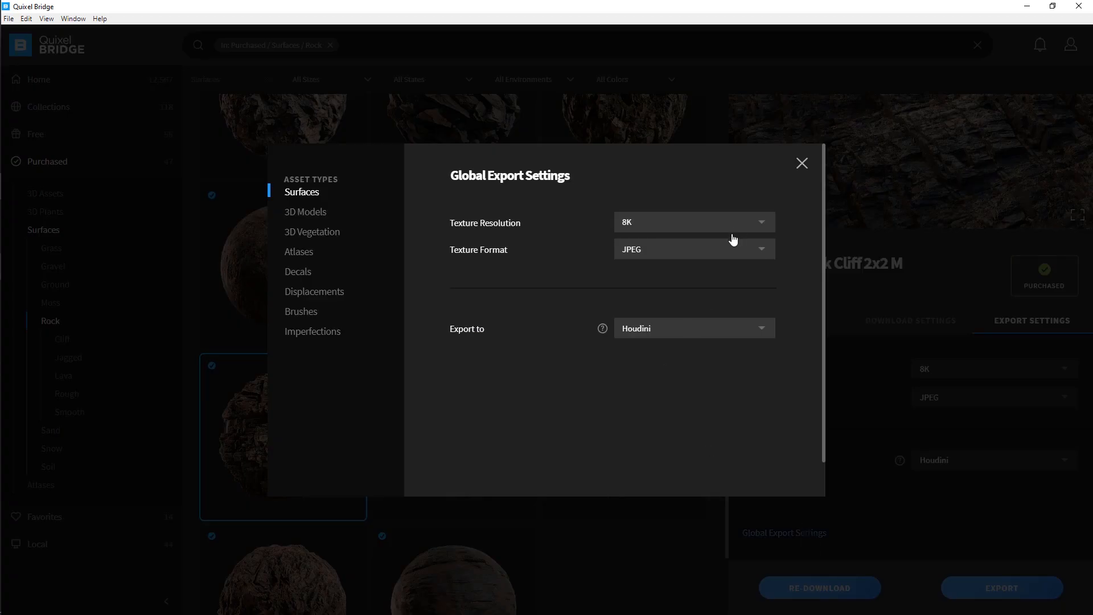
click(802, 164)
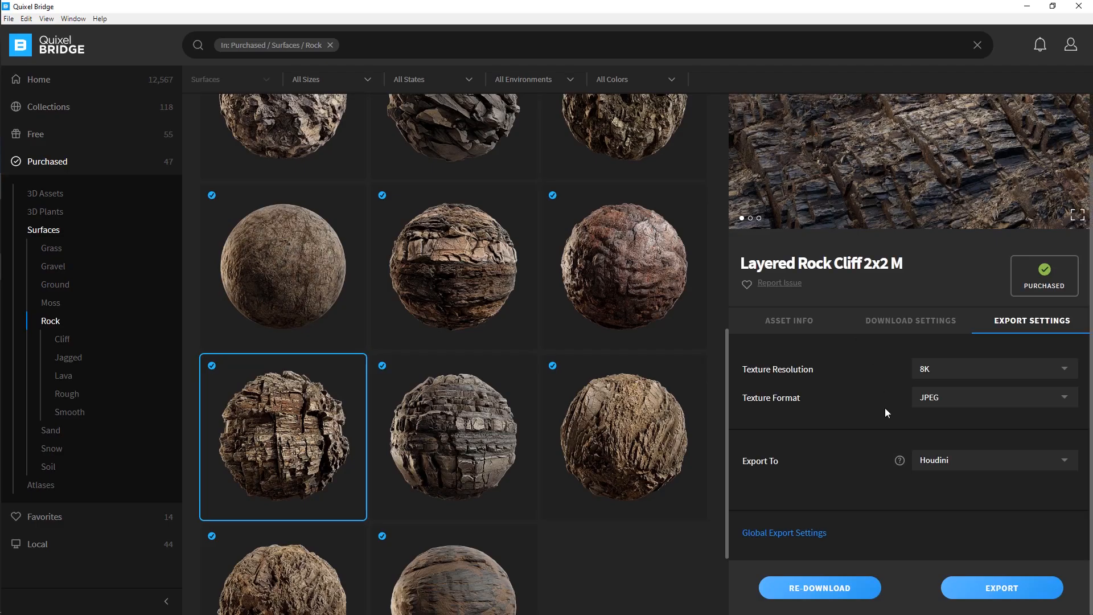
click(908, 323)
scroll(865, 433, down, 2)
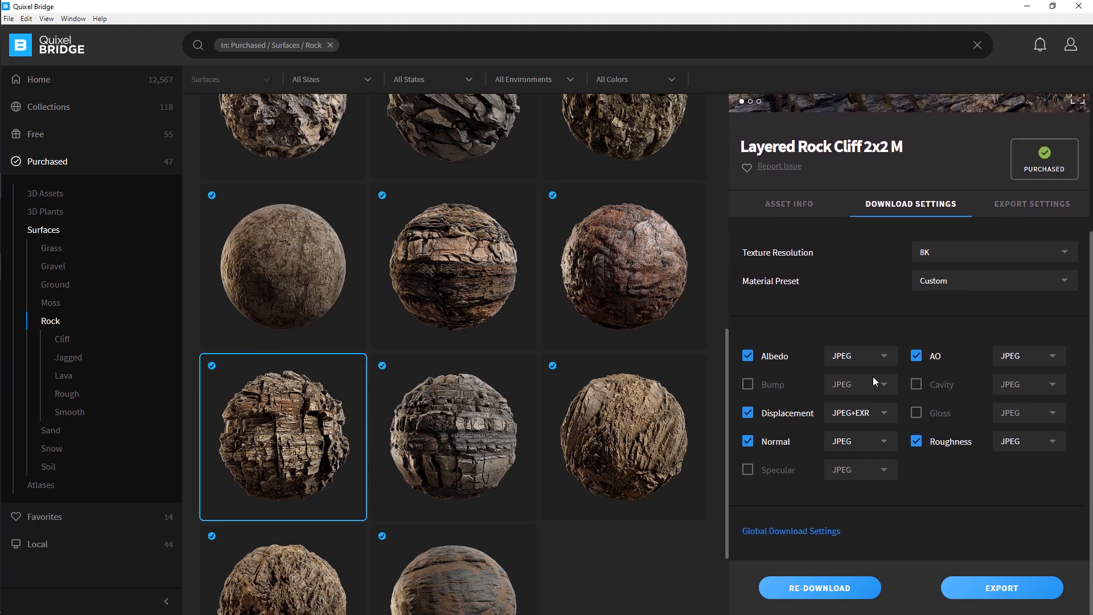
scroll(949, 452, up, 2)
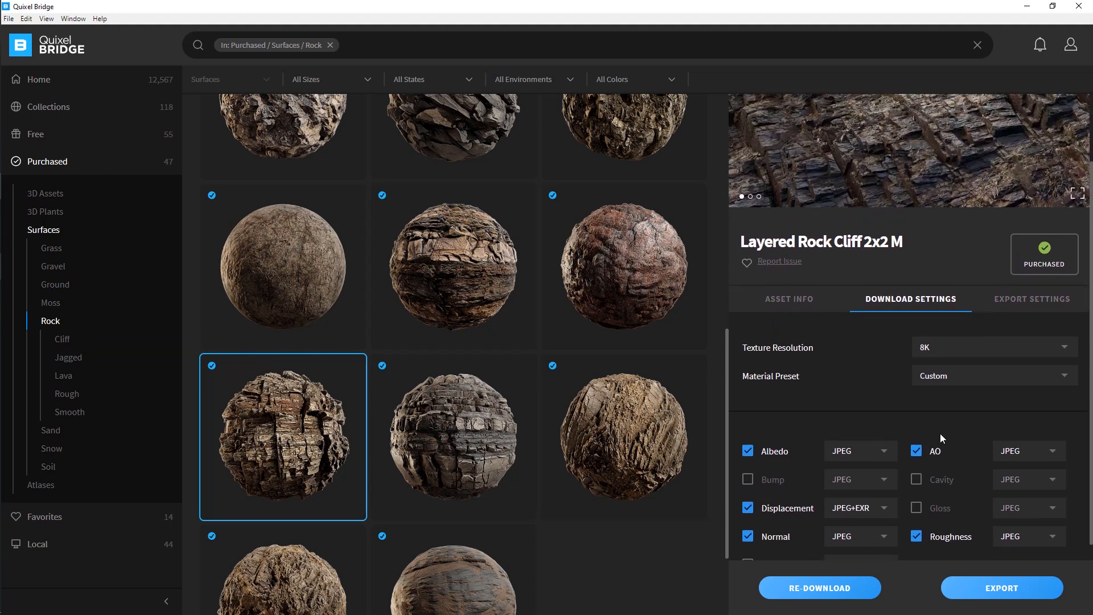
Return to the export settings and try to export the selected Layered Rock Cliff 2x2 M to Houdini
click(1005, 300)
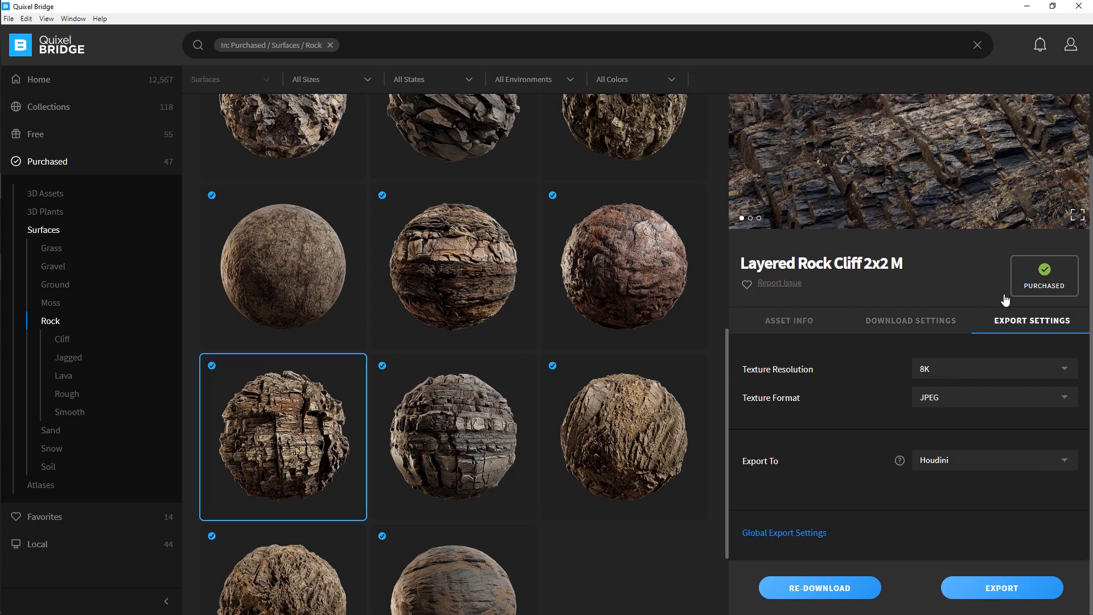
click(995, 592)
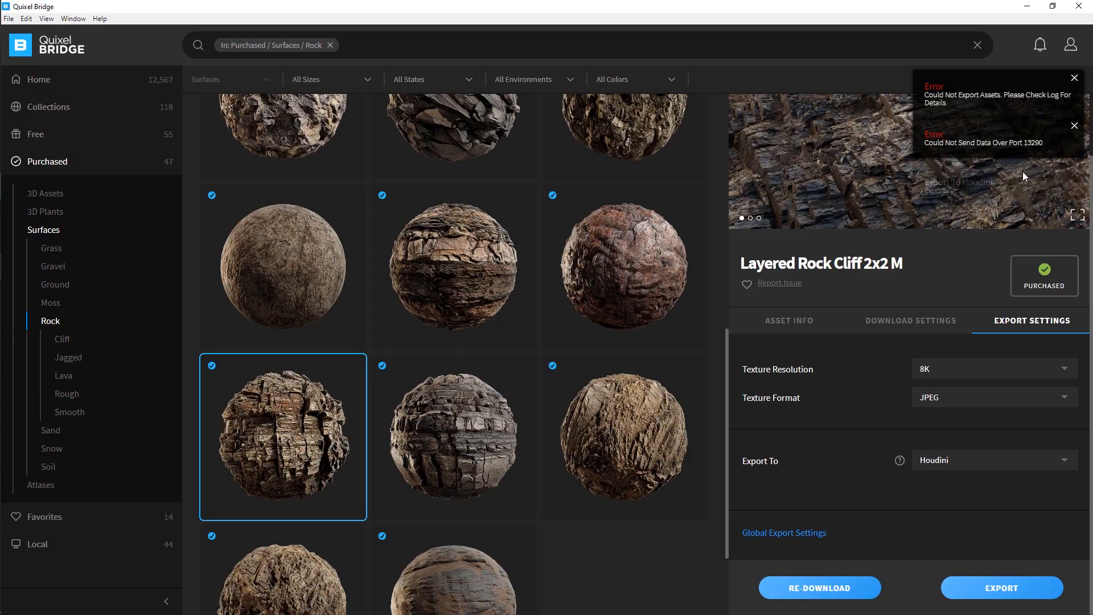
Switch to Houdini, open the Megascans Plugin window and choose Redshift Triplanar as the material type
key(alt+Tab)
click(192, 26)
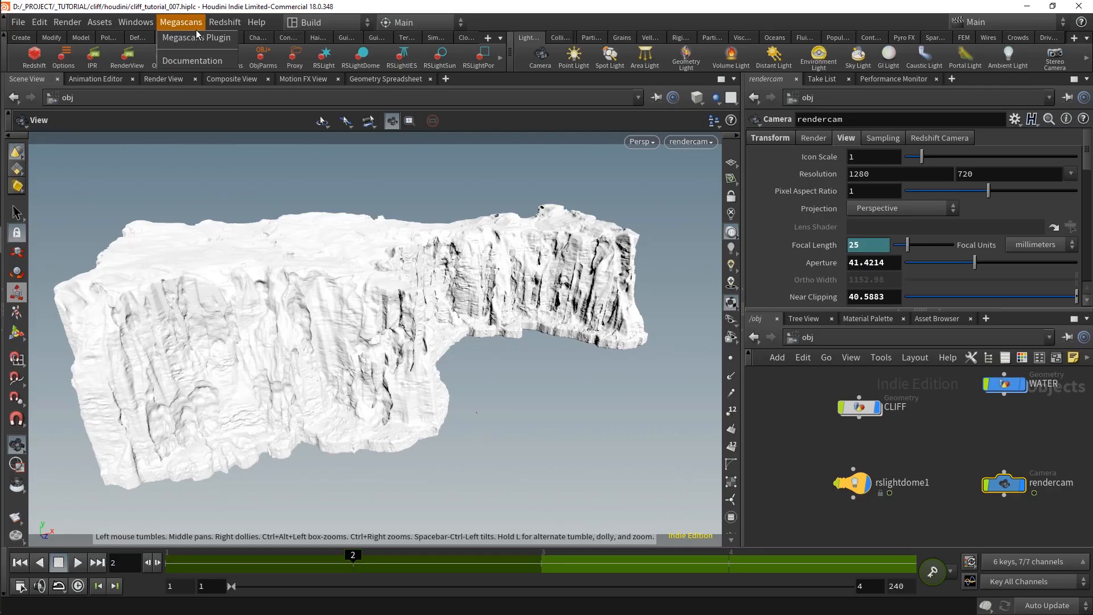
click(196, 37)
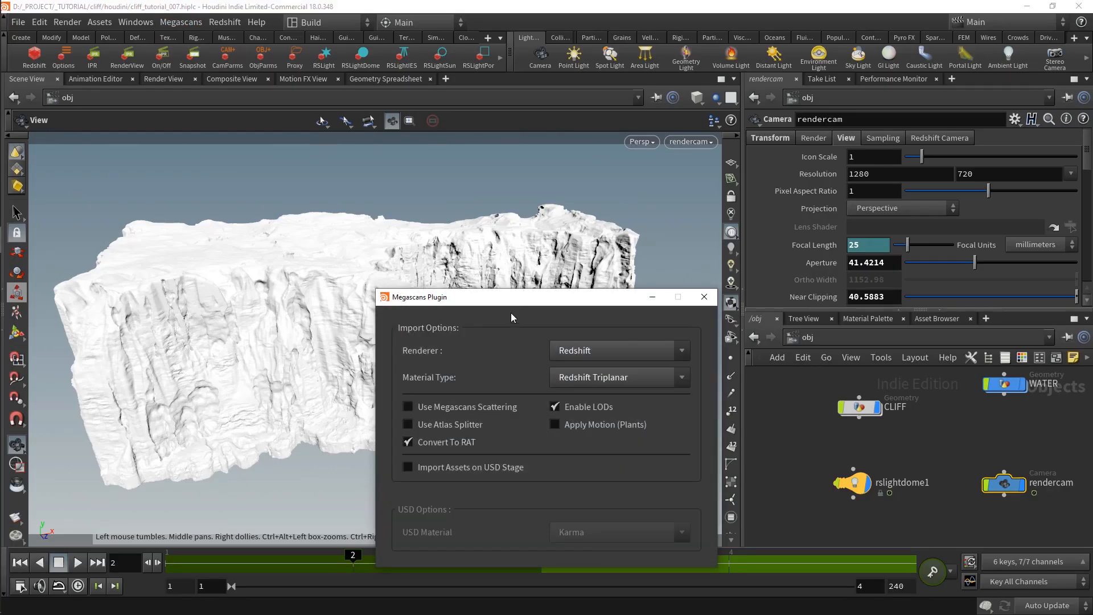
drag(510, 317, 450, 243)
click(520, 302)
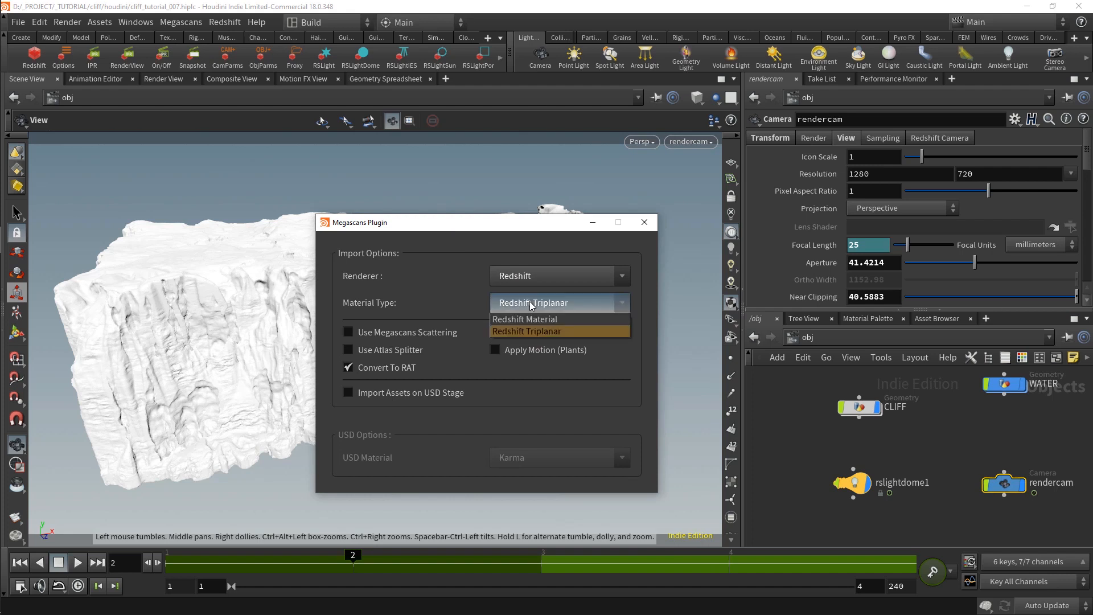
click(532, 330)
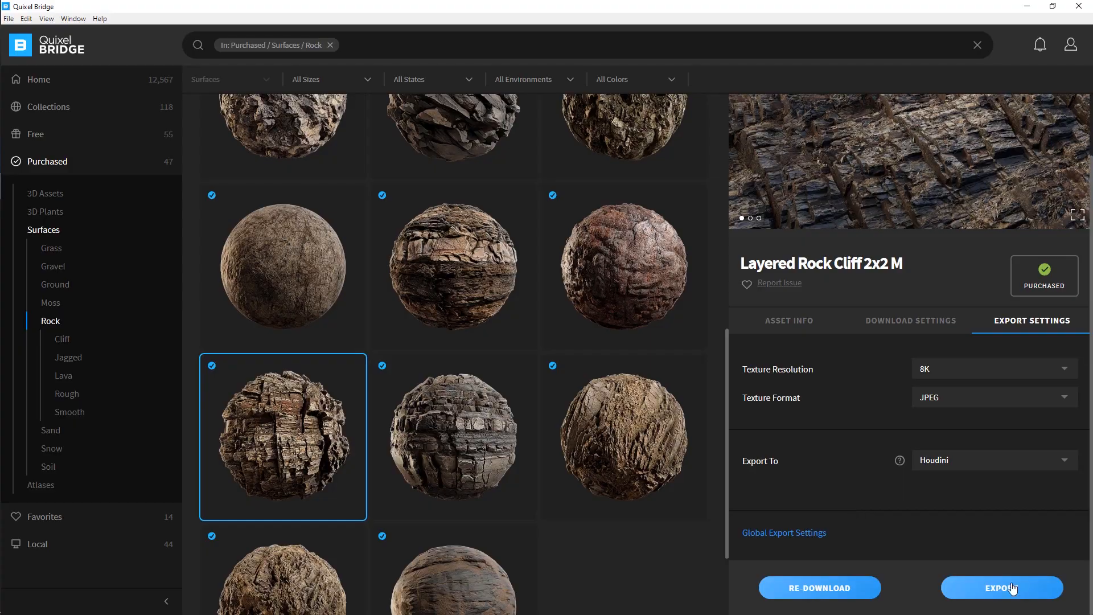
Export the selected Layered Rock Cliff 2x2 M and the Icelandic Jagged Rock surface to Houdini
click(1003, 585)
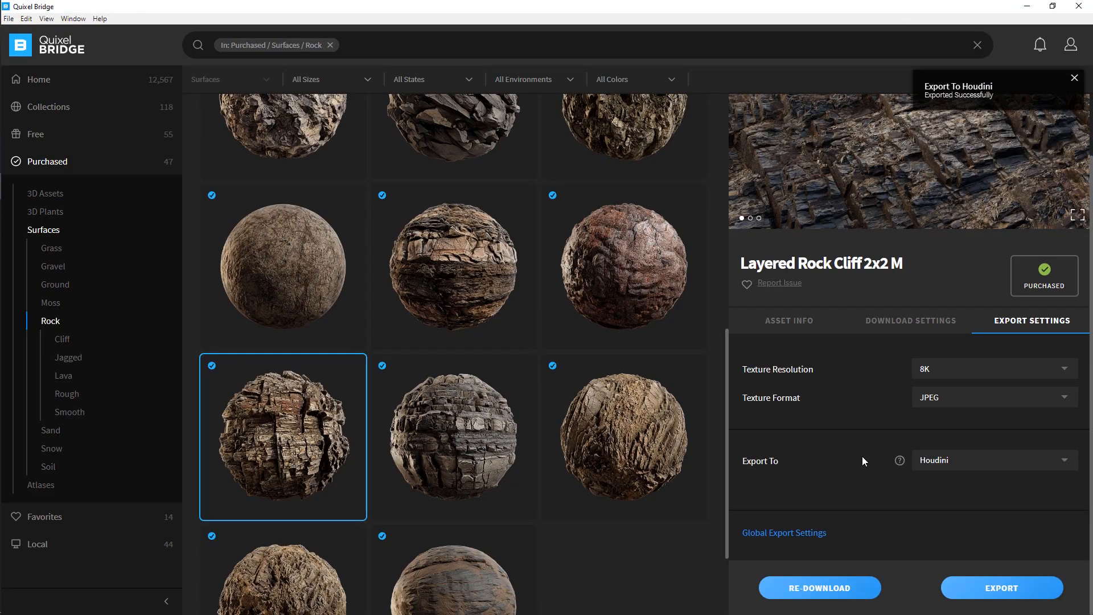
scroll(425, 377, up, 3)
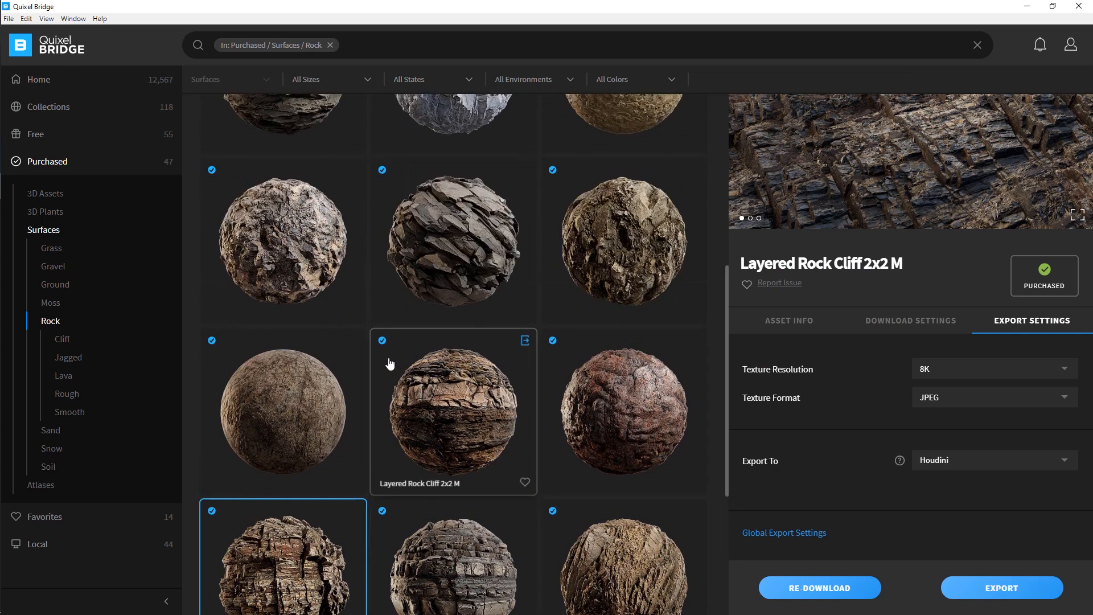
click(623, 262)
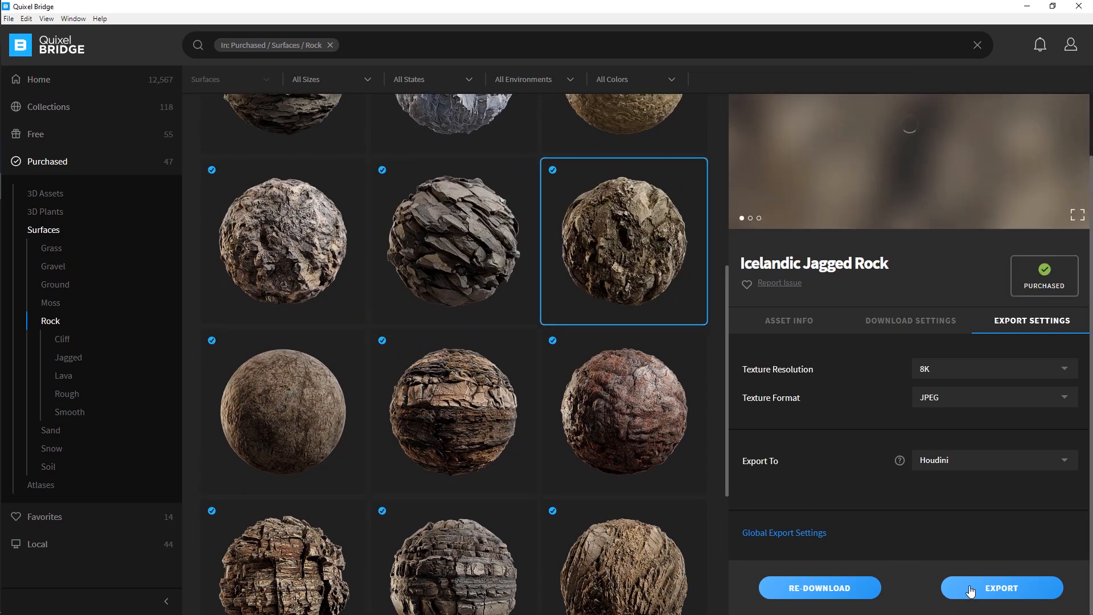
click(993, 586)
Export the rough, pale Layered Rock Cliff 2x2 M and the dark, layered Icelandic Rock Cliff surface to Houdini
scroll(515, 435, up, 1)
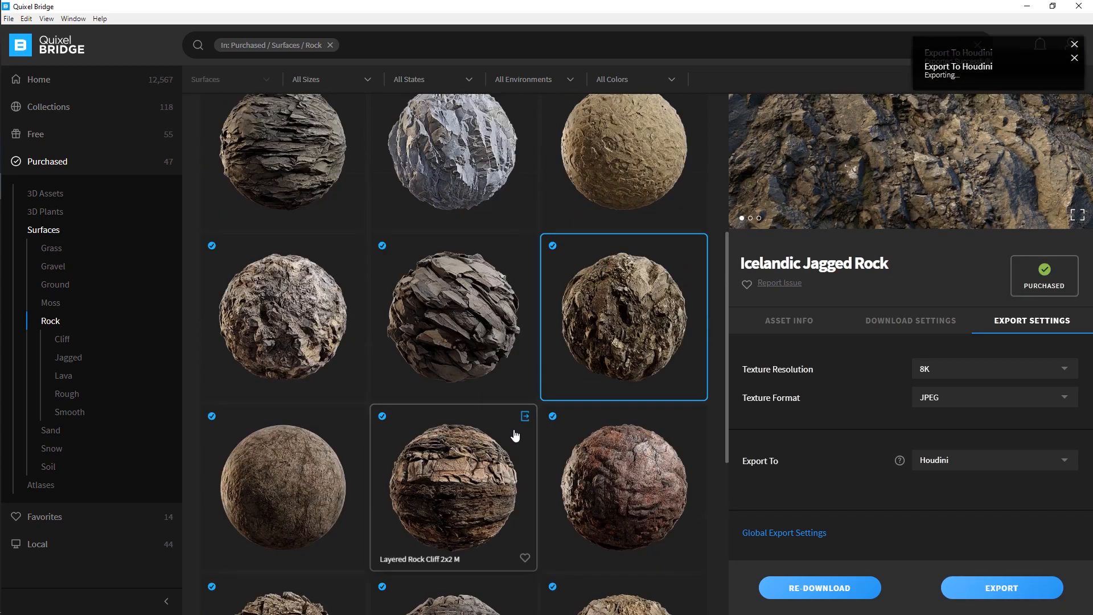
click(318, 343)
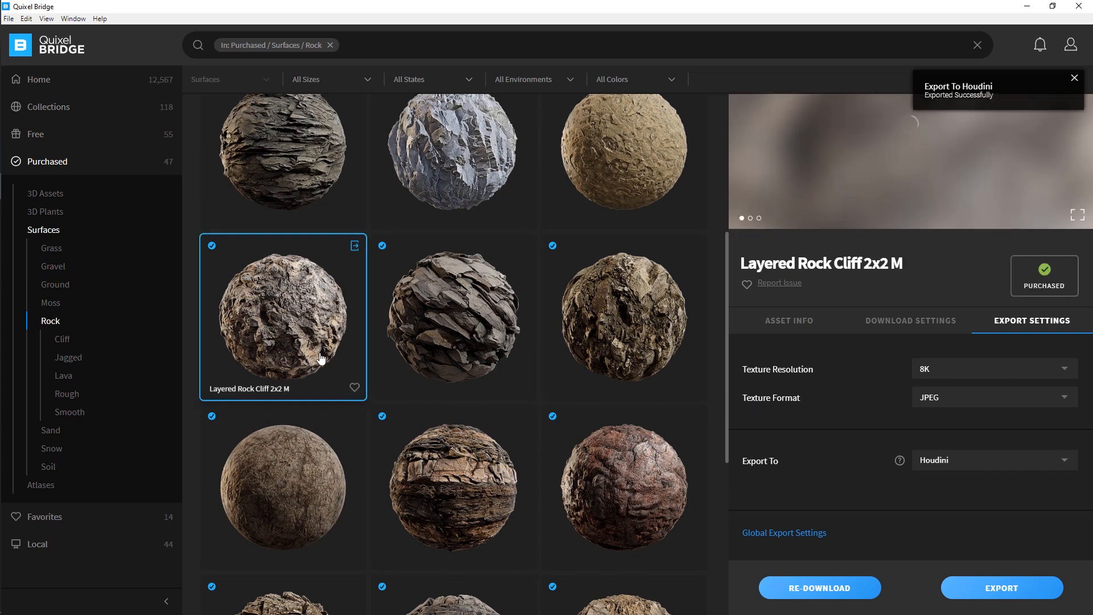
click(1022, 596)
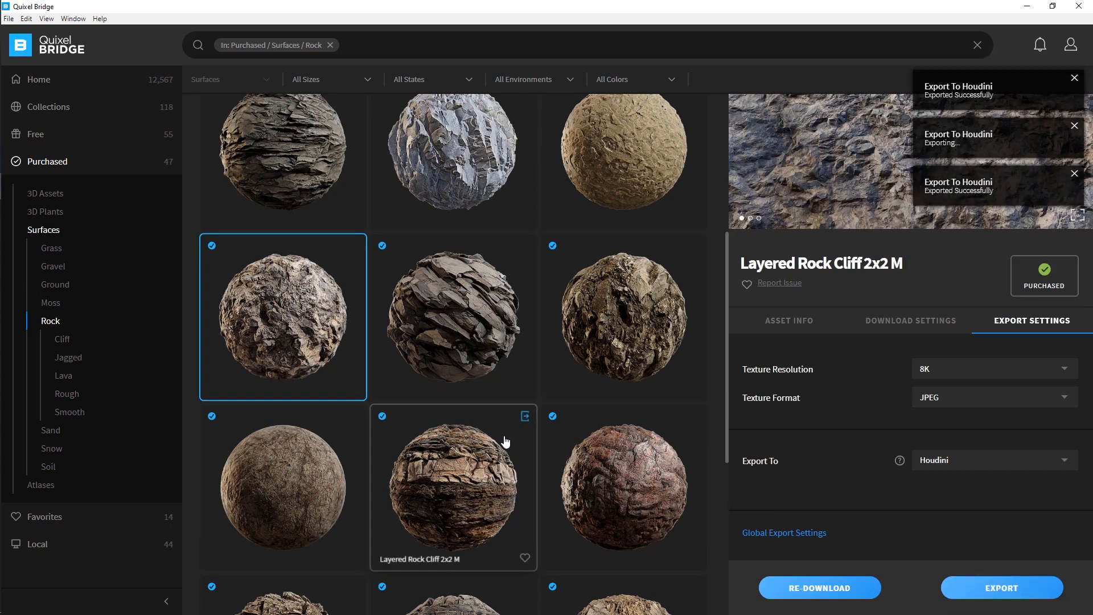
click(307, 177)
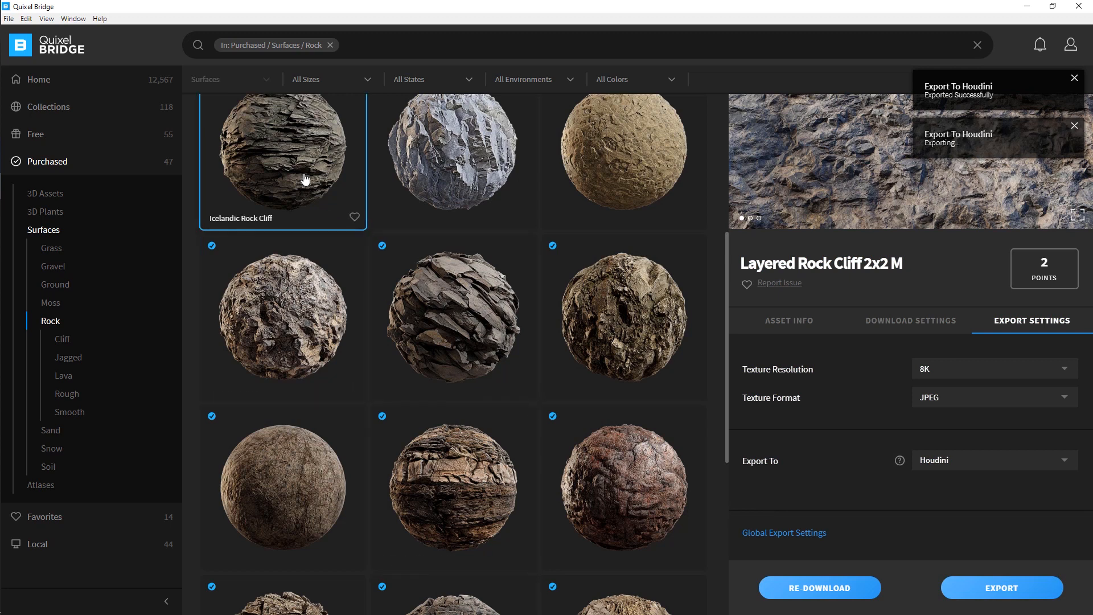
click(1021, 585)
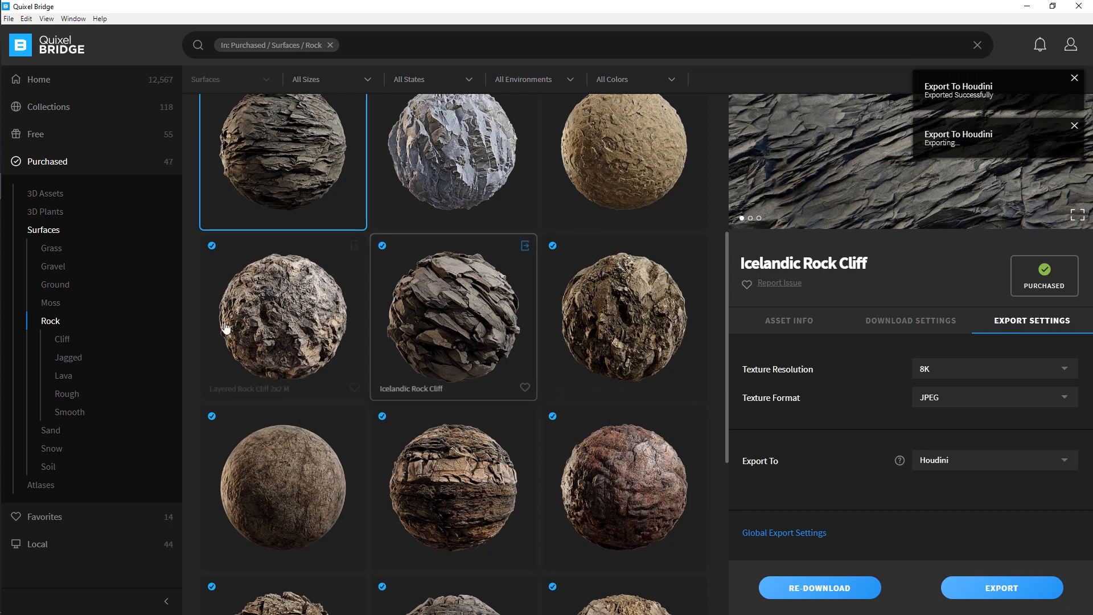
Export the purchased Wild Grass and Wild Grass And Weeds surfaces to Houdini
click(78, 248)
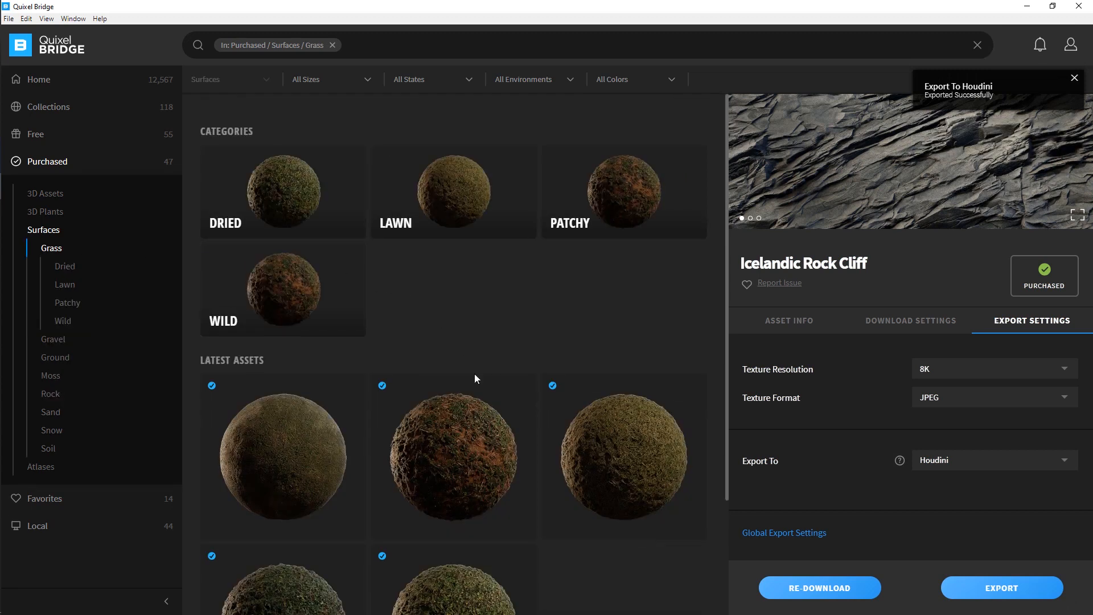
scroll(473, 373, down, 2)
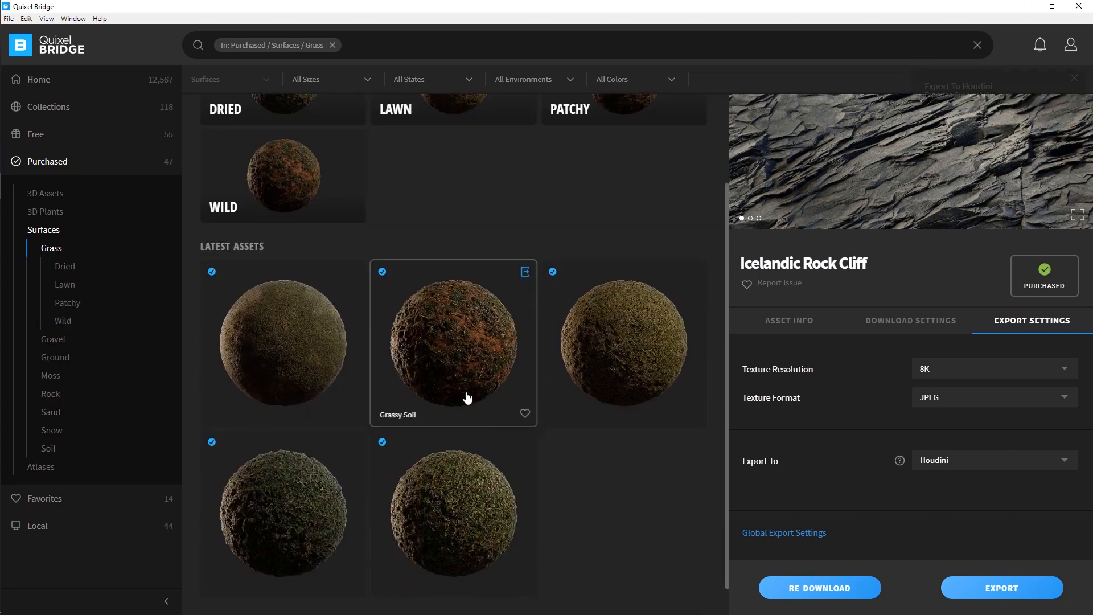
click(480, 506)
click(991, 586)
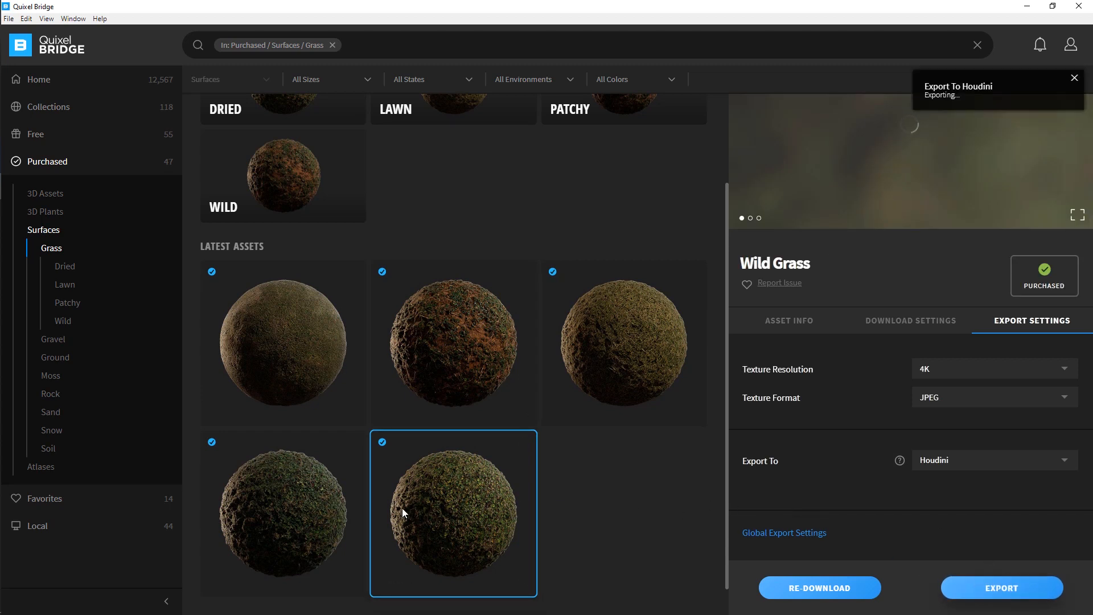
click(325, 514)
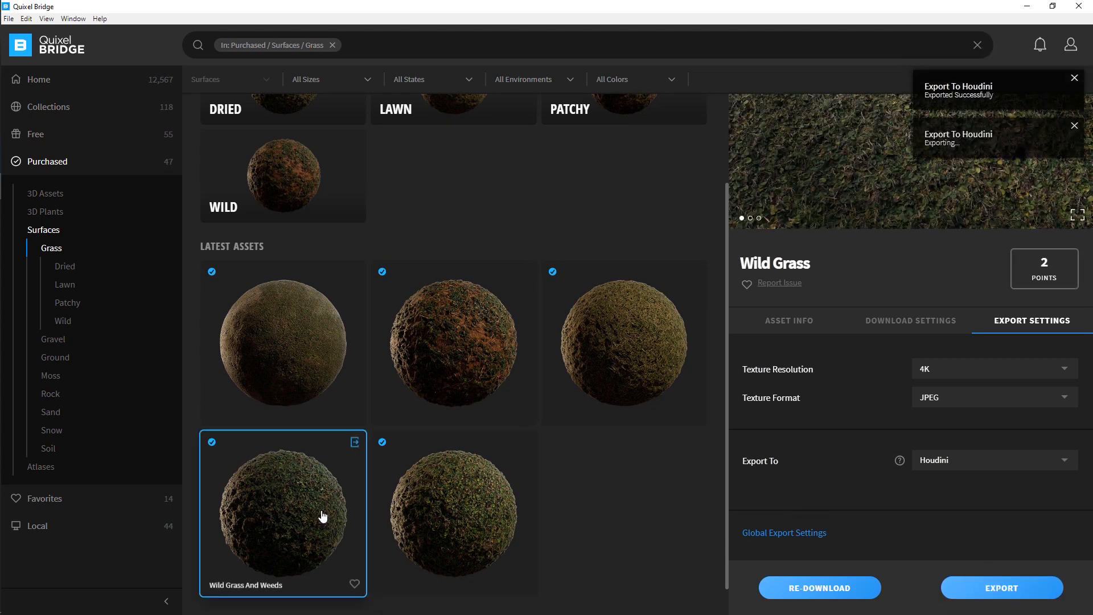
click(971, 592)
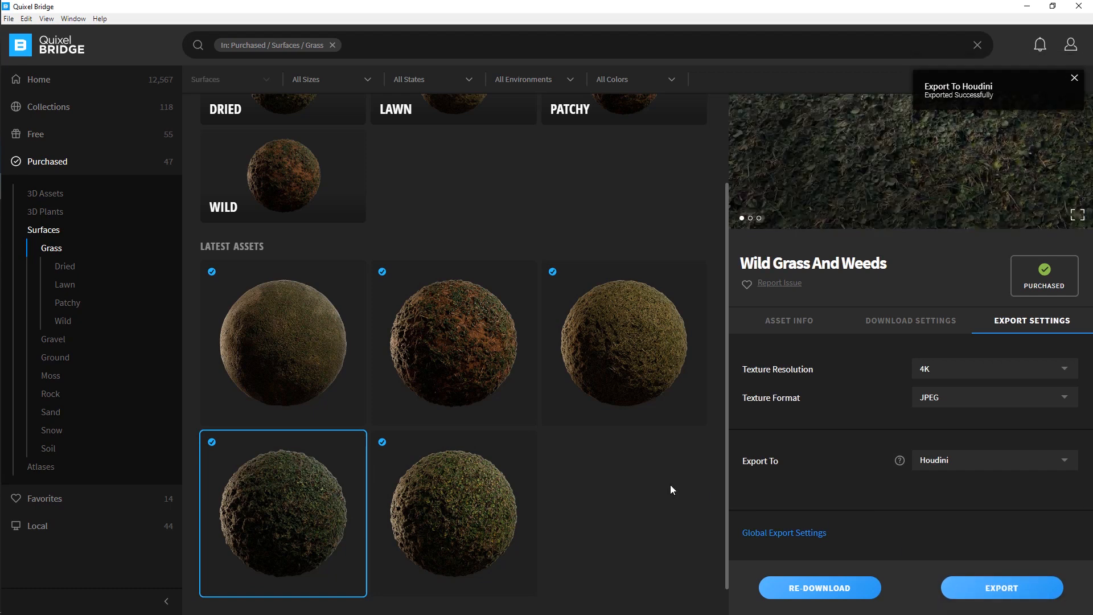
Switch to Houdini, maximize the network view and select the triplanar node inside the Wild_Grass1 material
key(alt+Tab)
middle_drag(802, 411, 785, 408)
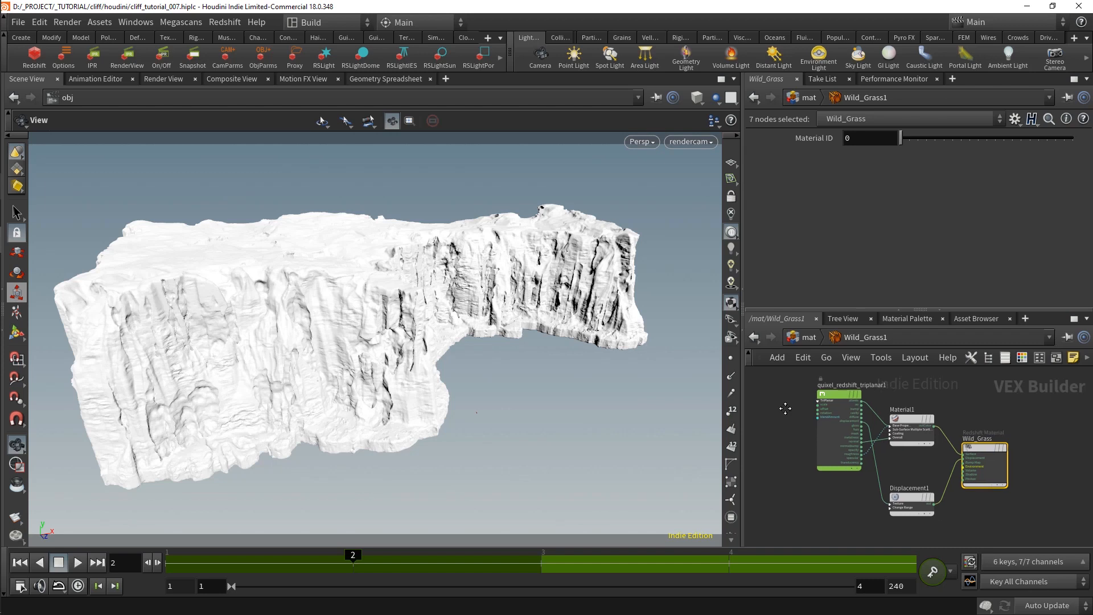
key(ctrl+b)
scroll(510, 333, up, 3)
click(455, 274)
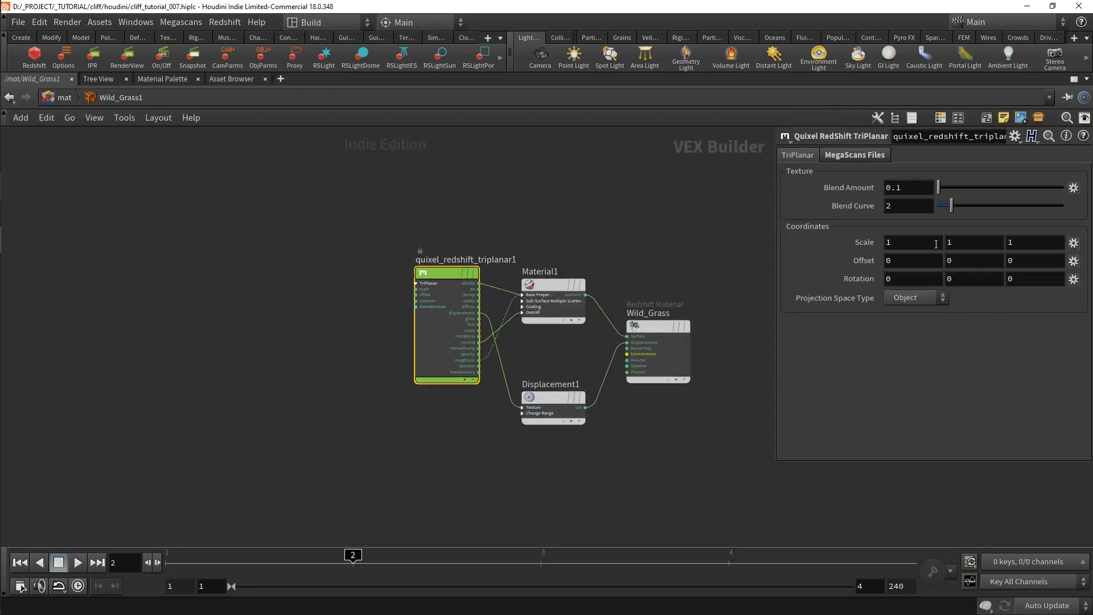
Set the coordinate scale of Wild_Grass1's triplanar node to 0.01 on all three axes
click(936, 244)
text(0.01)
key(Tab)
text(0)
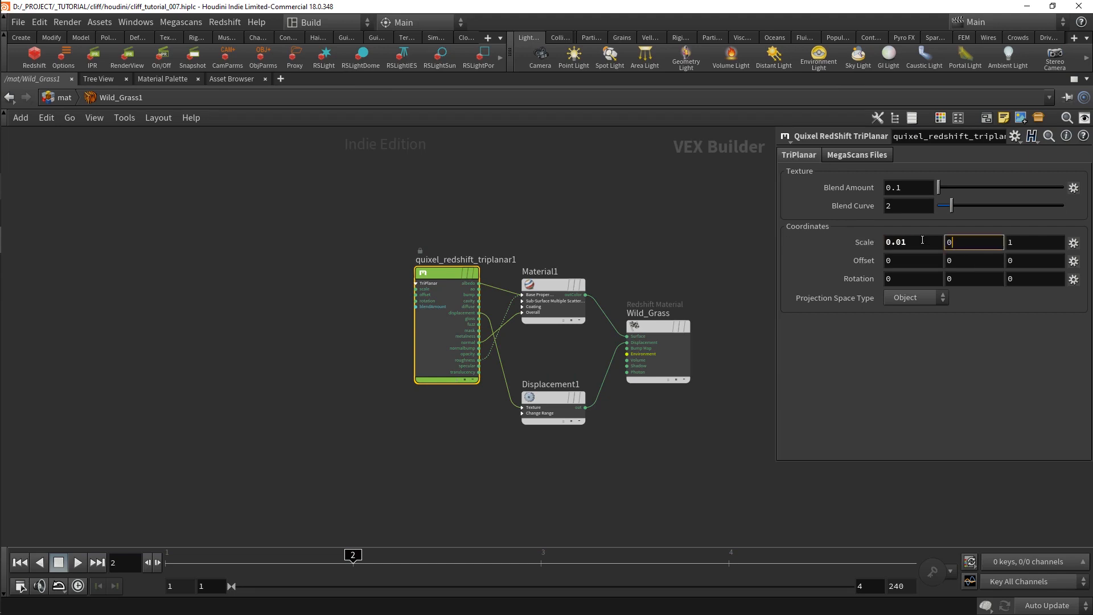
text(.01)
click(1018, 243)
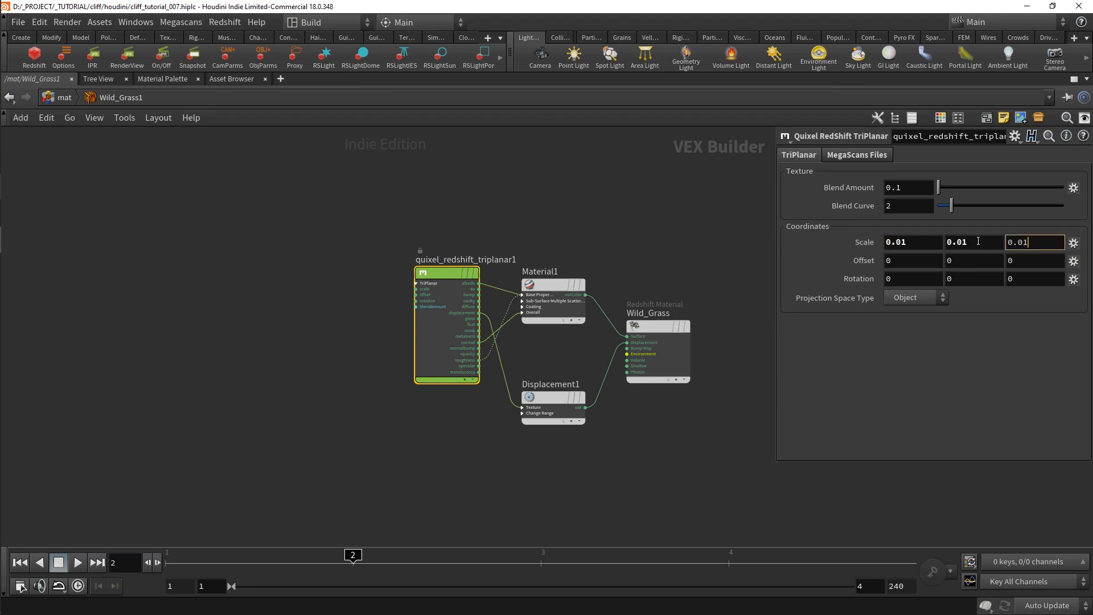
Check the Displacement1 node, and change the coordinate scale of Wild_Grass1's triplanar node to 0.03
click(557, 399)
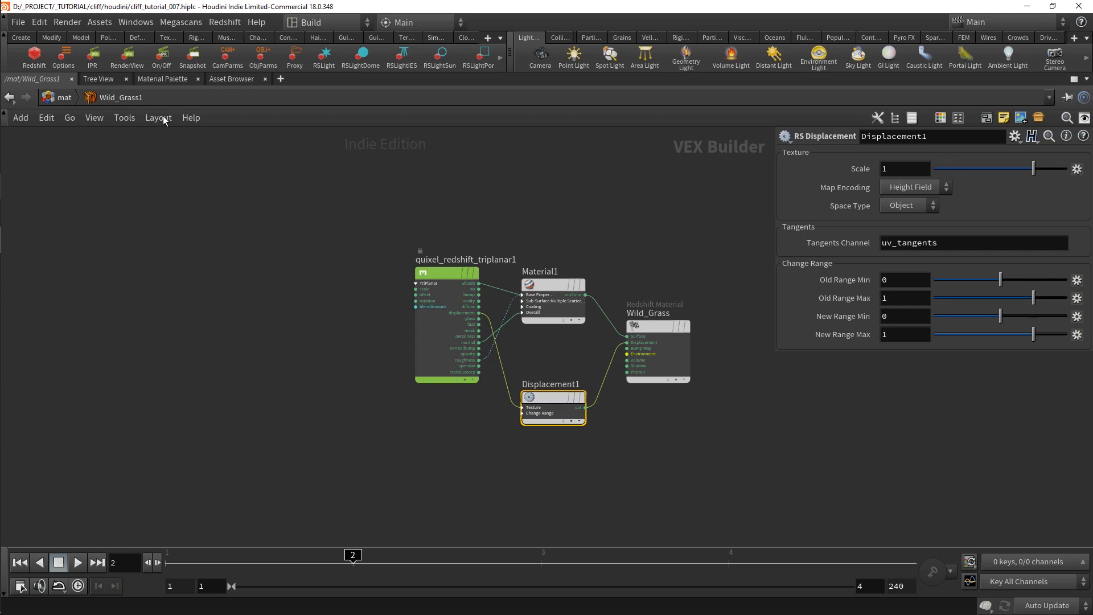
click(447, 274)
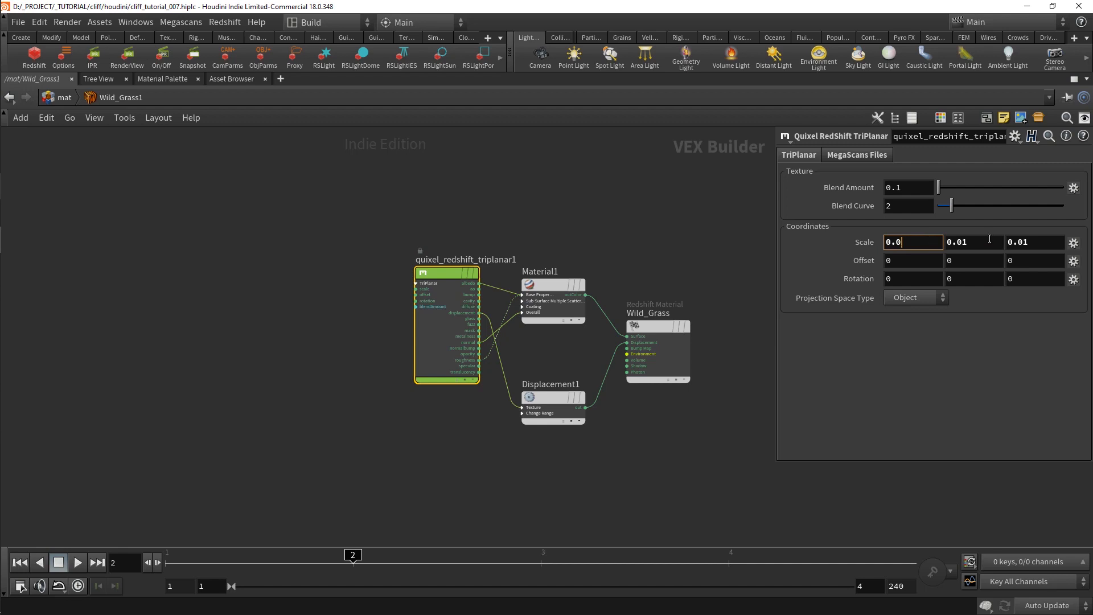
click(1043, 243)
key(BackSpace)
text(3)
key(Return)
Return to the mat network, color the two Wild_Grass materials green and move them below the others
click(63, 98)
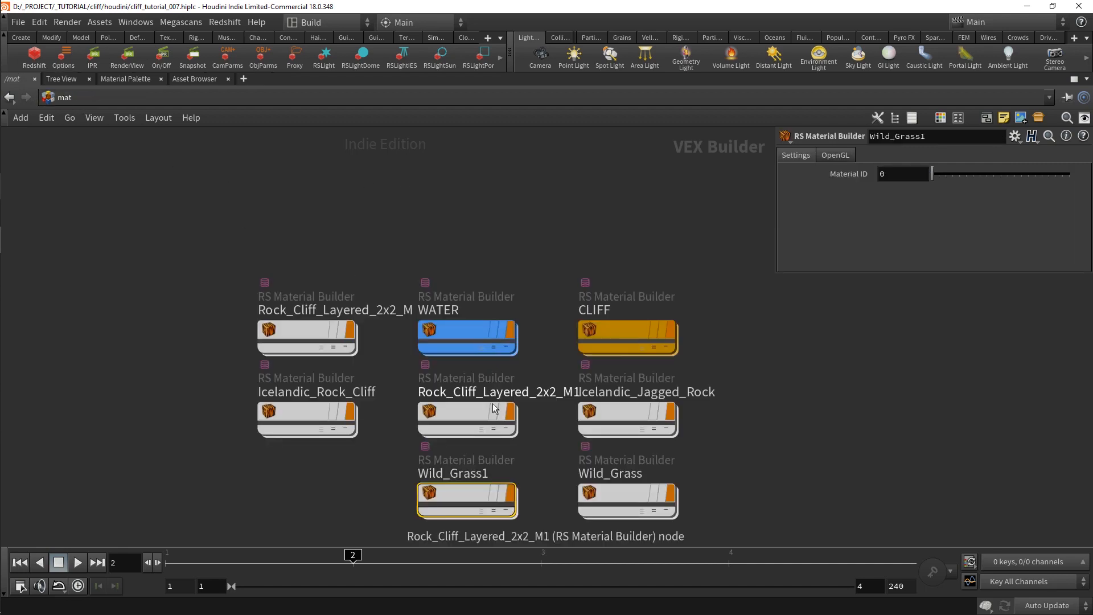
drag(378, 462, 744, 389)
key(c)
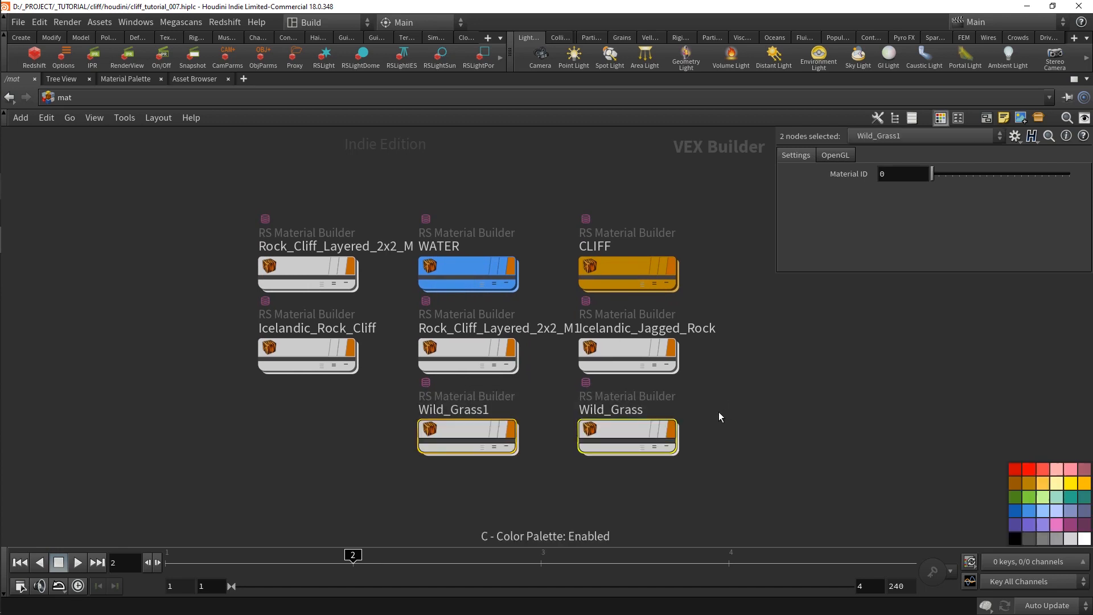
click(1026, 495)
key(c)
drag(639, 428, 569, 465)
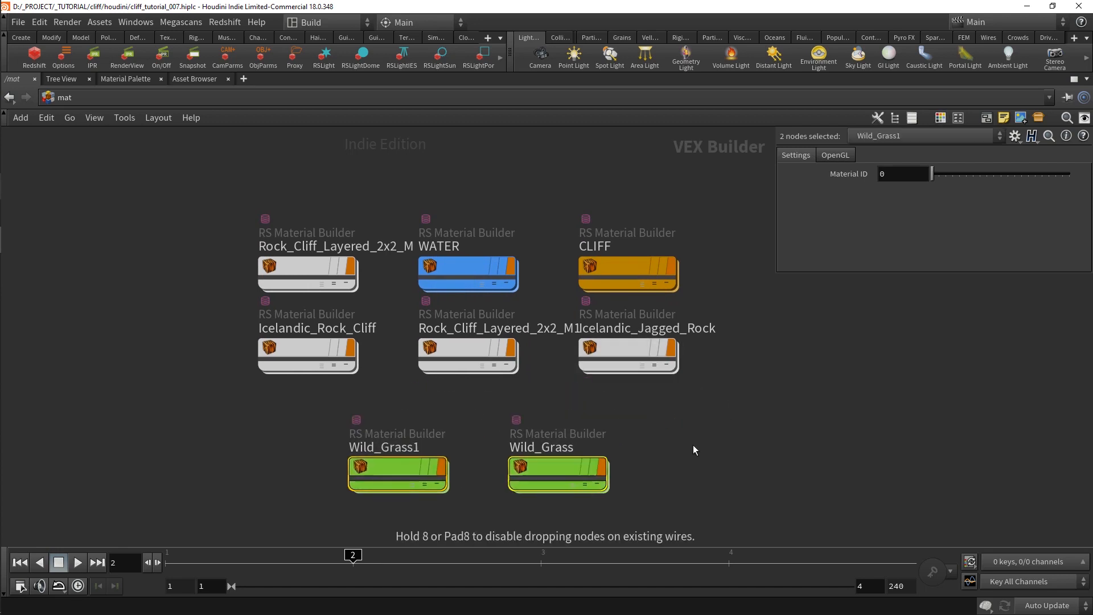
Rename the Wild_Grass material to Wild_Grass_A and Wild_Grass1 to Wild_Grass_B
click(694, 449)
double_click(575, 448)
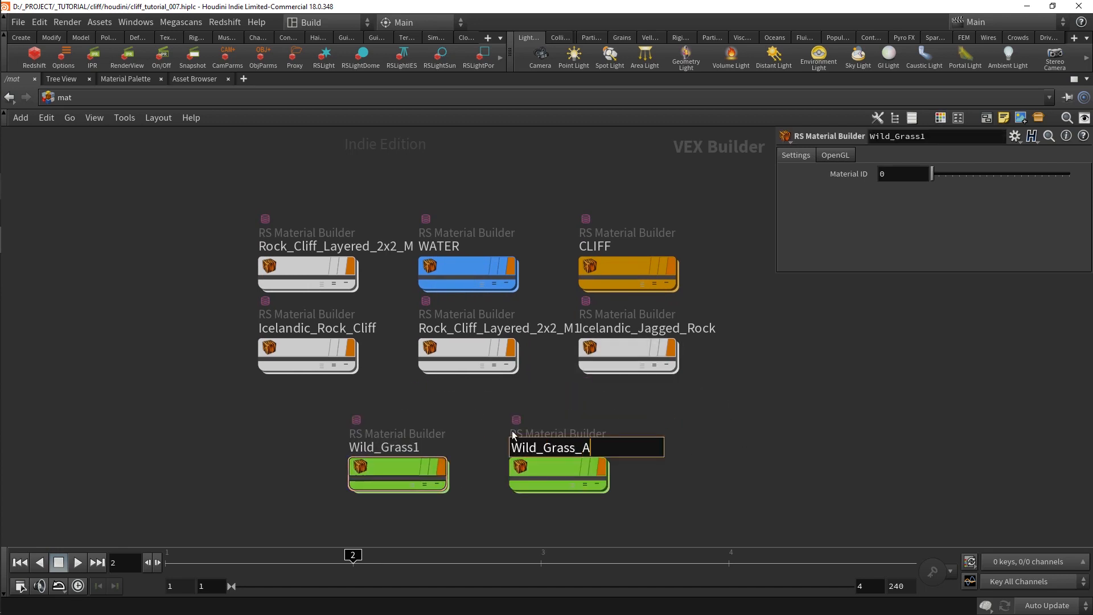
key(Return)
double_click(419, 448)
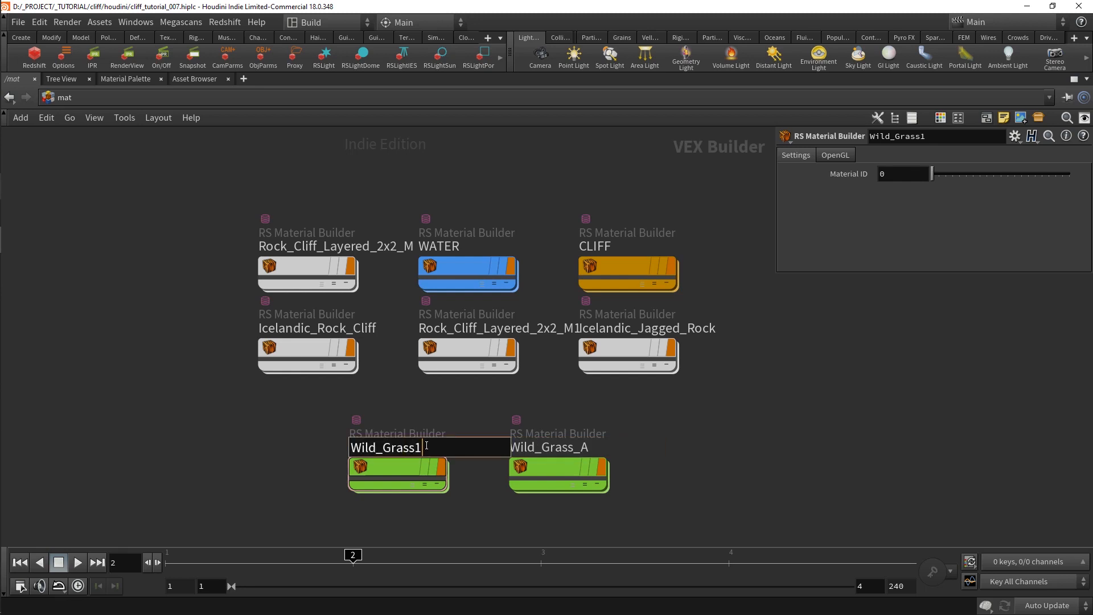
text(_B)
key(Return)
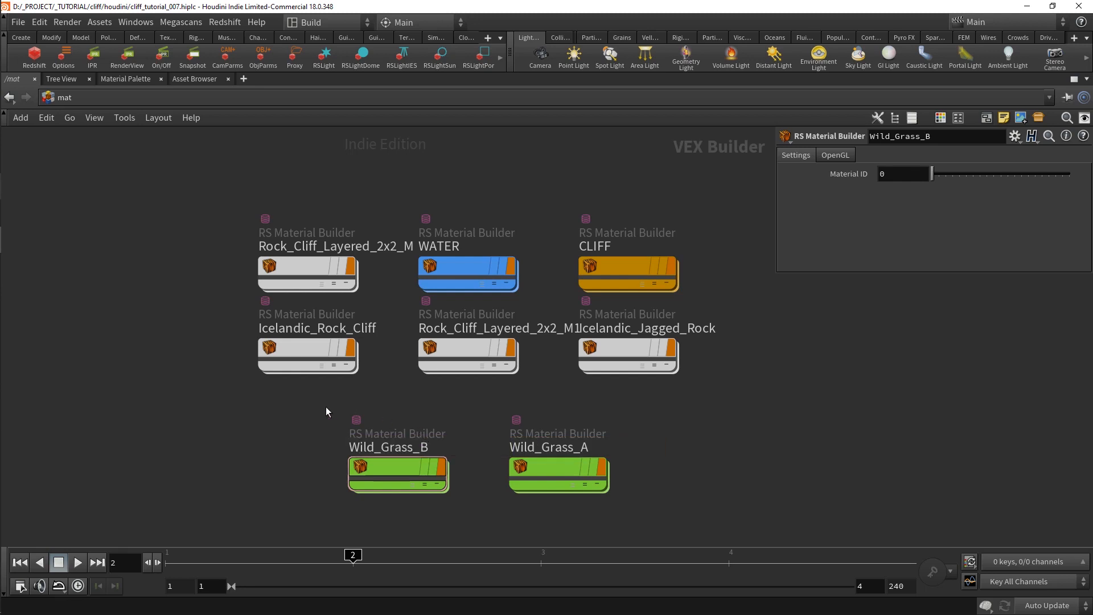
Move the Rock_Cliff_Layered_2x2_M material away from the others, open it and select its triplanar node
drag(273, 285, 80, 358)
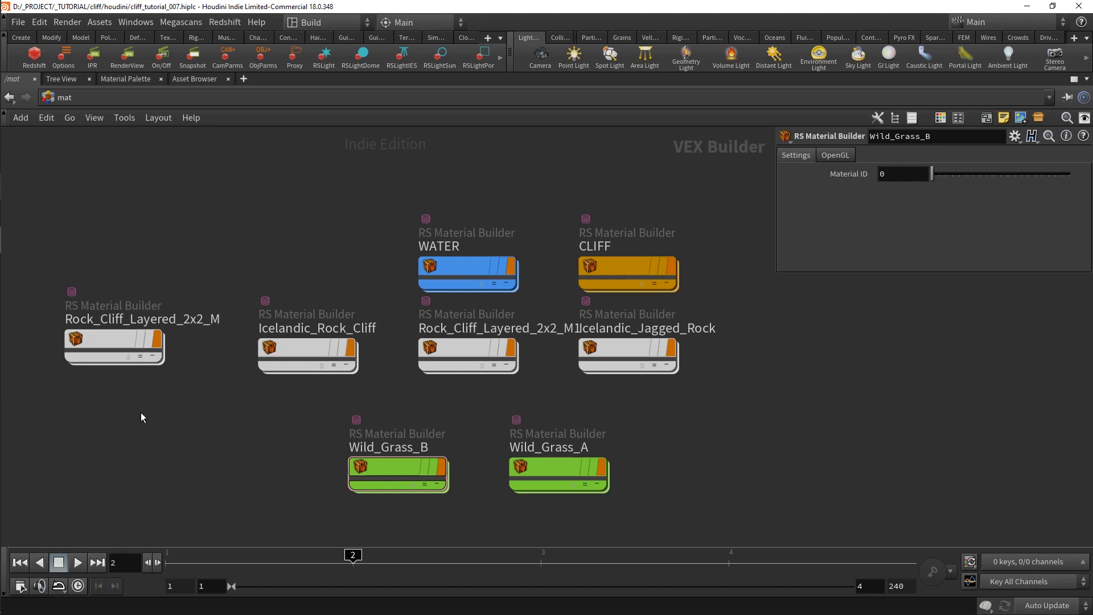
middle_drag(143, 418, 258, 414)
double_click(225, 350)
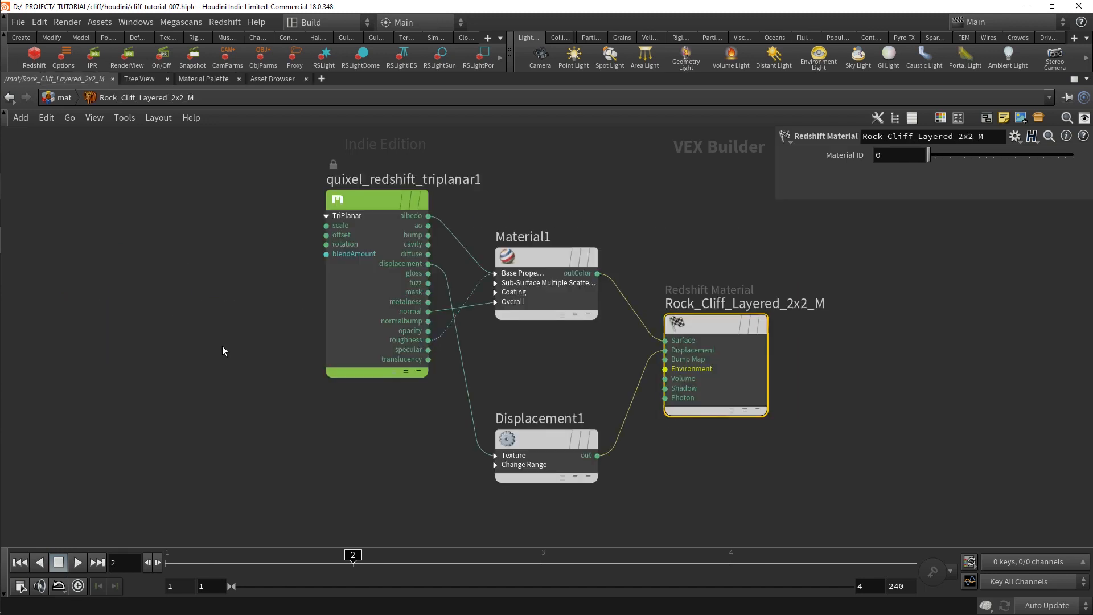
drag(373, 198, 349, 213)
click(350, 213)
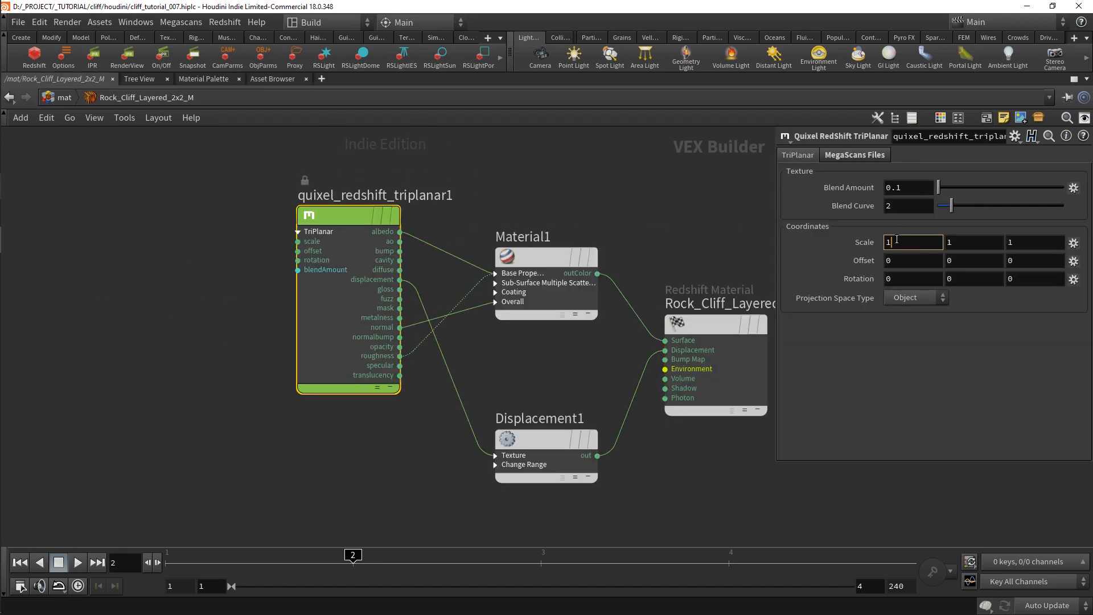
Set Rock_Cliff_Layered_2x2_M's triplanar scale to 0.01 on all axes and its displacement scale to 10
click(912, 239)
text(0.01)
key(Tab)
text(0.)
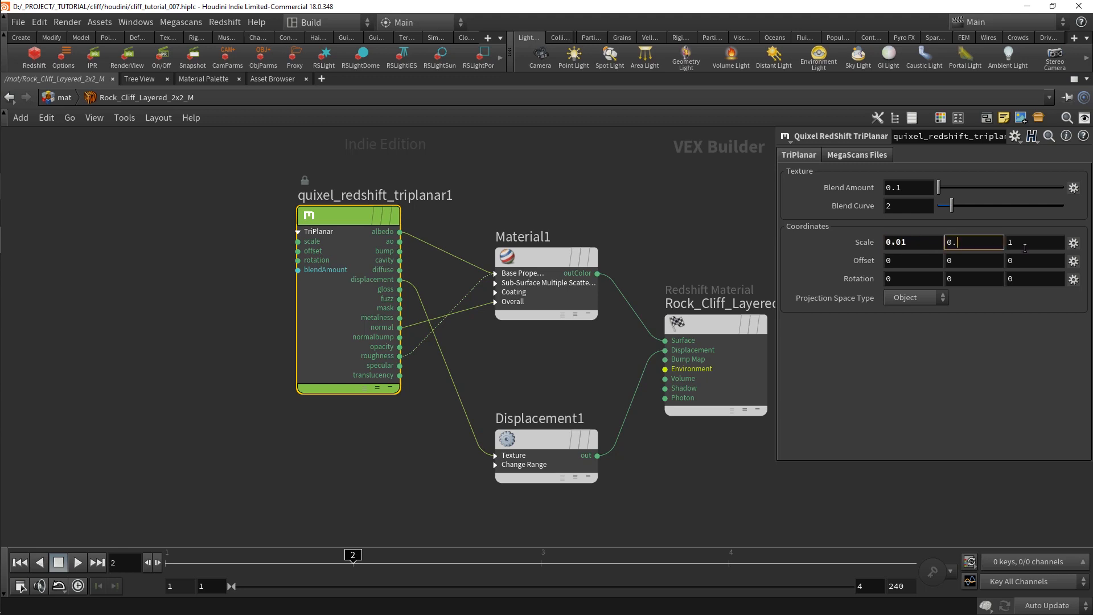
text(01)
key(Tab)
text(0.01)
click(540, 438)
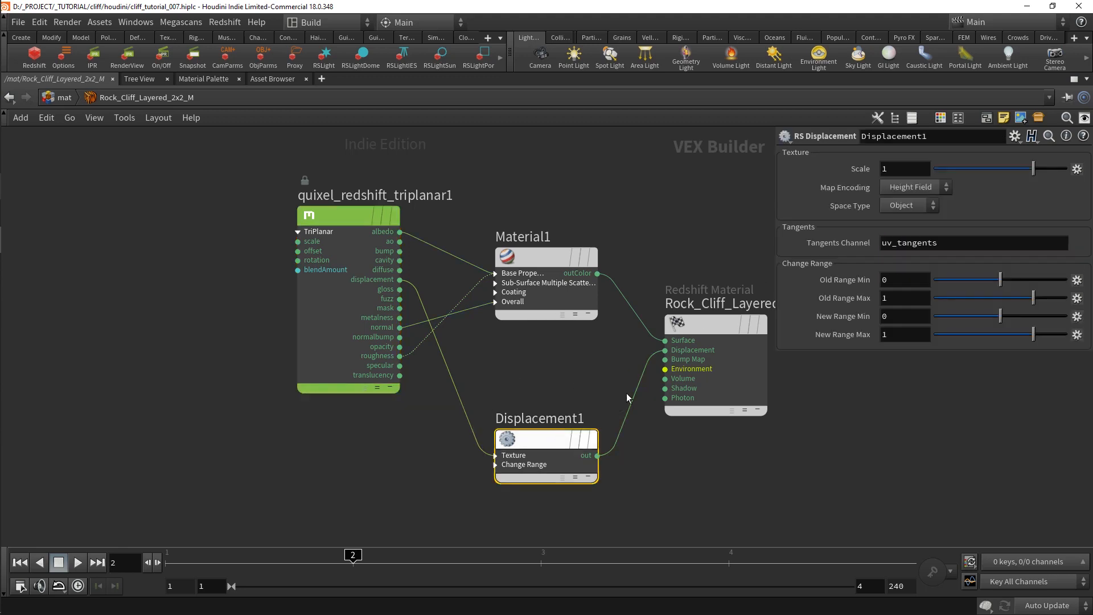
key(Return)
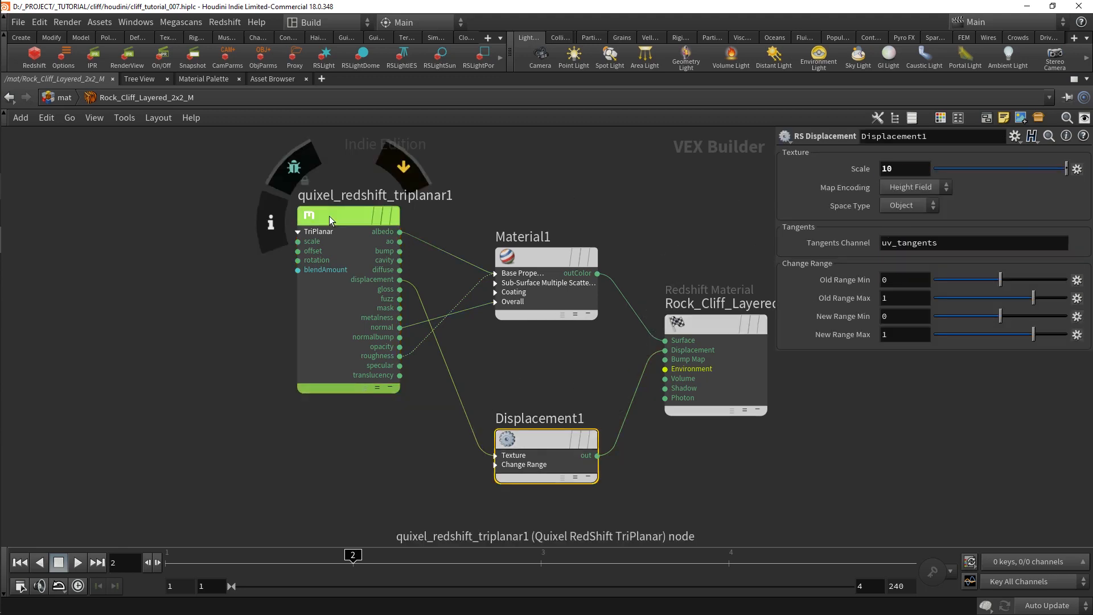
Insert an RS Color Correct node between the triplanar albedo output and Material1, moving the triplanar node aside for room
drag(331, 217, 168, 253)
key(Tab)
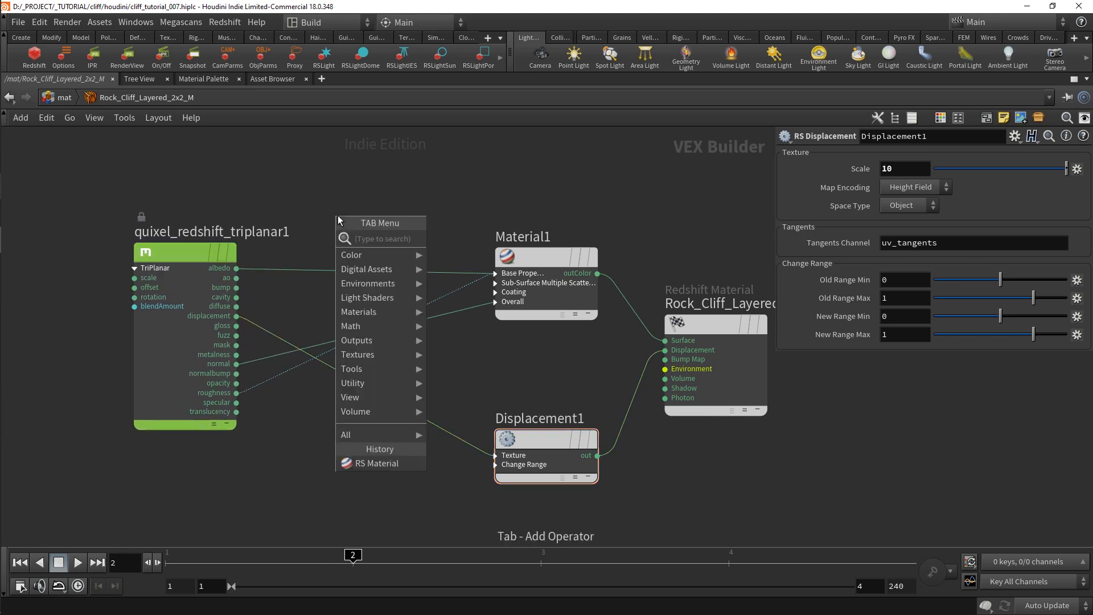
text(corre)
key(Return)
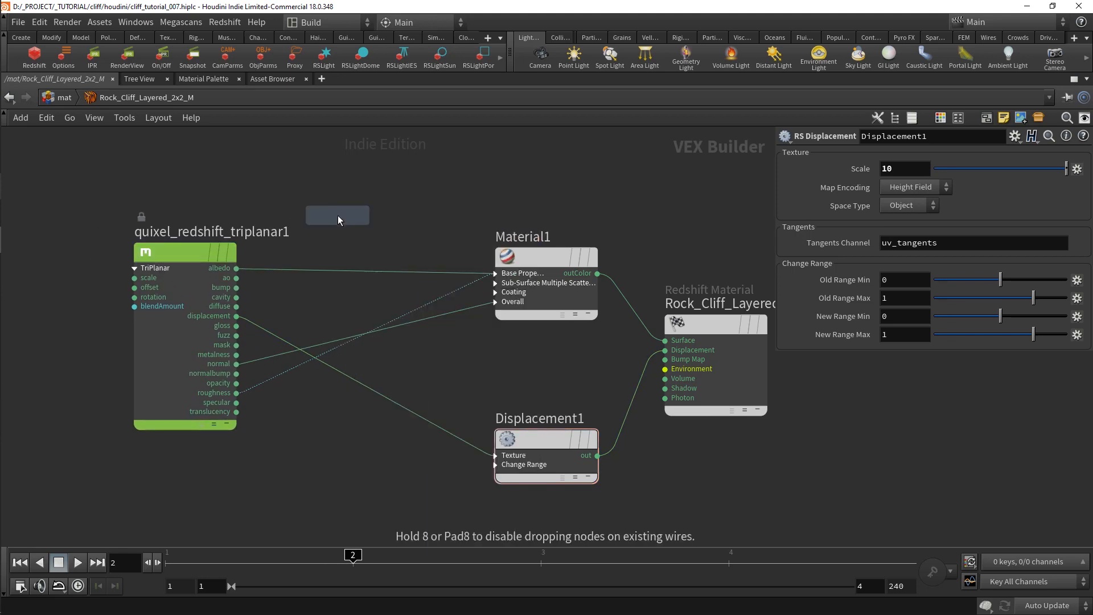
click(338, 262)
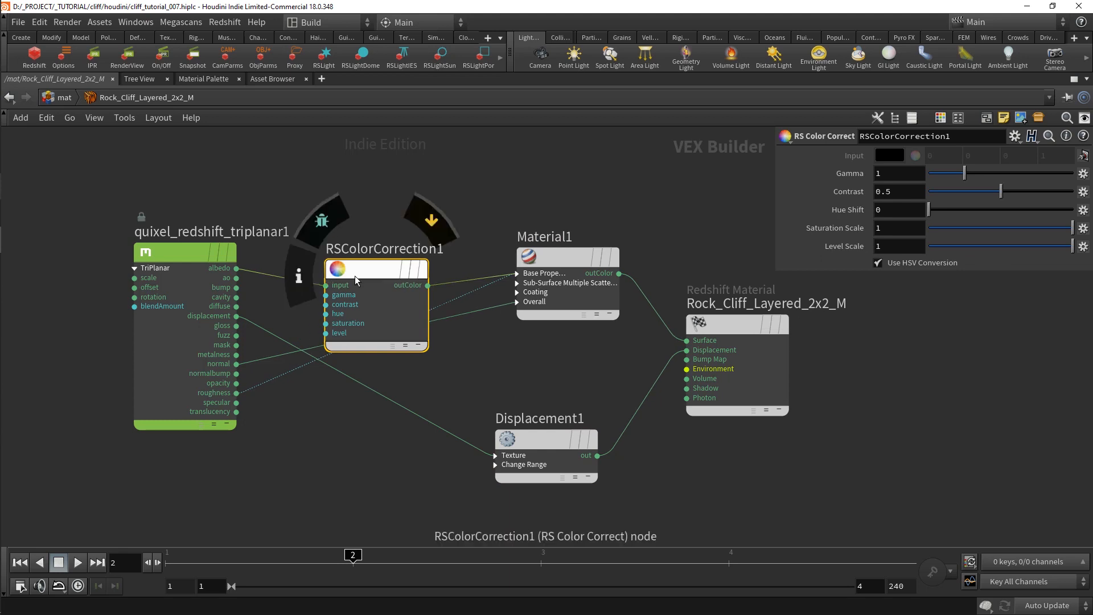
Examine the MegaScans texture files assigned to the triplanar node of Rock_Cliff_Layered_2x2_M
click(187, 251)
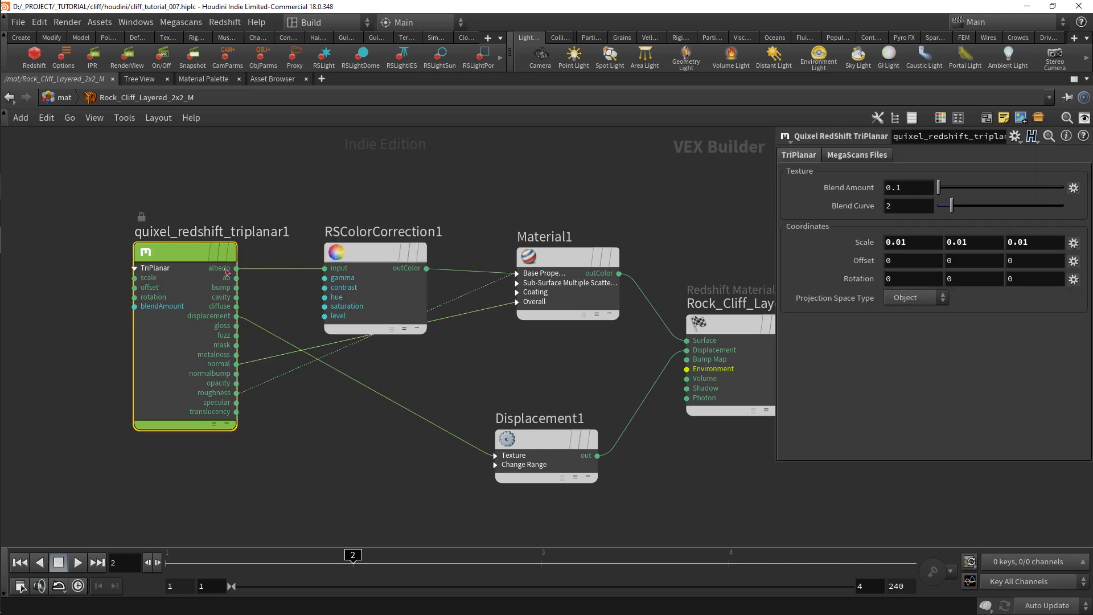
click(854, 156)
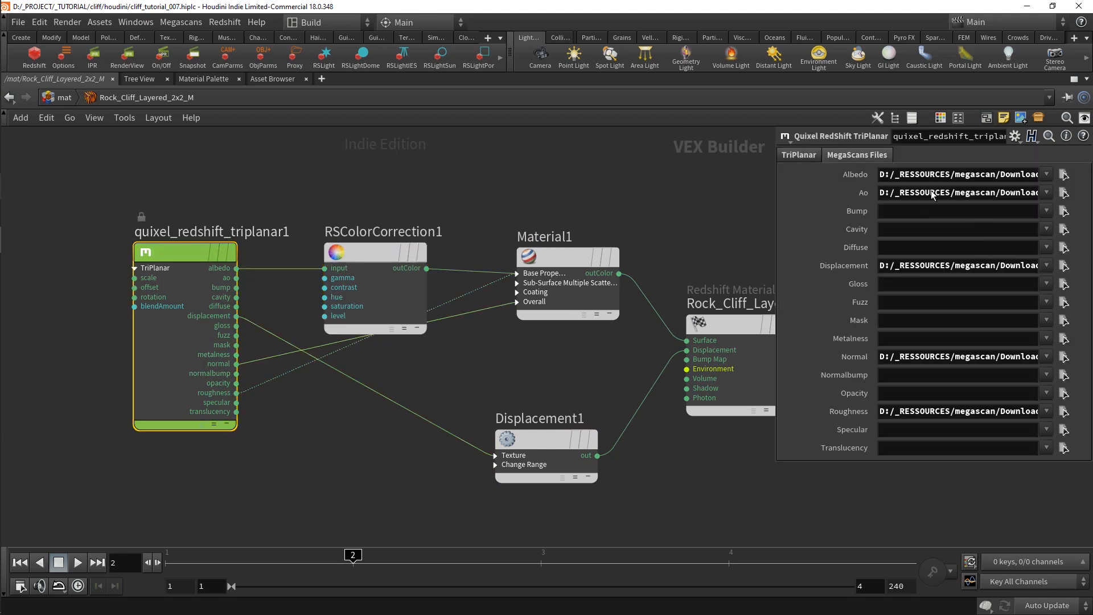
drag(913, 194, 931, 414)
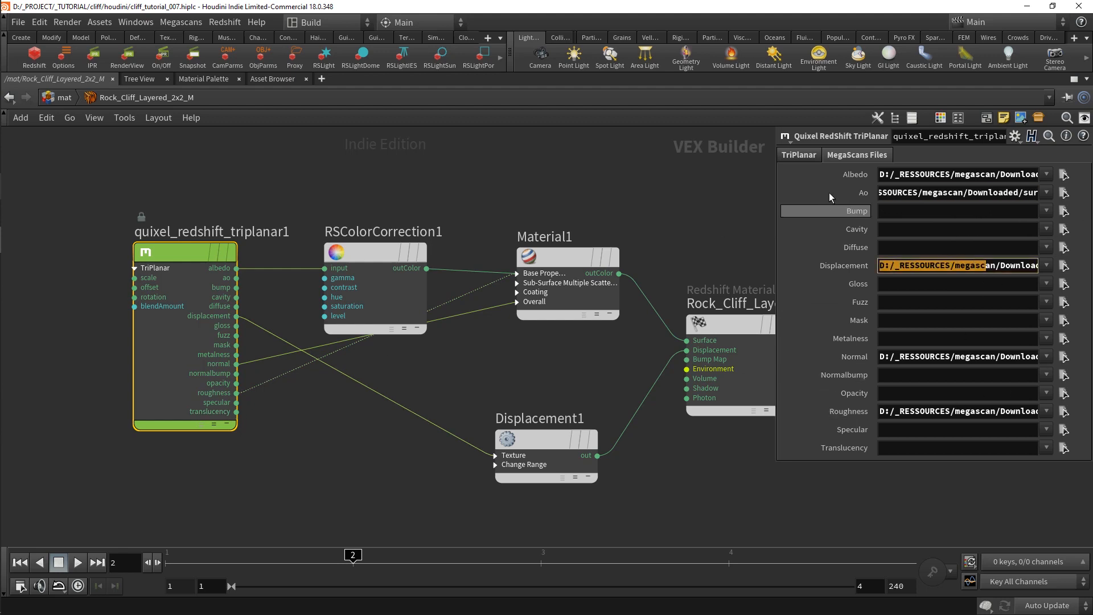
click(809, 158)
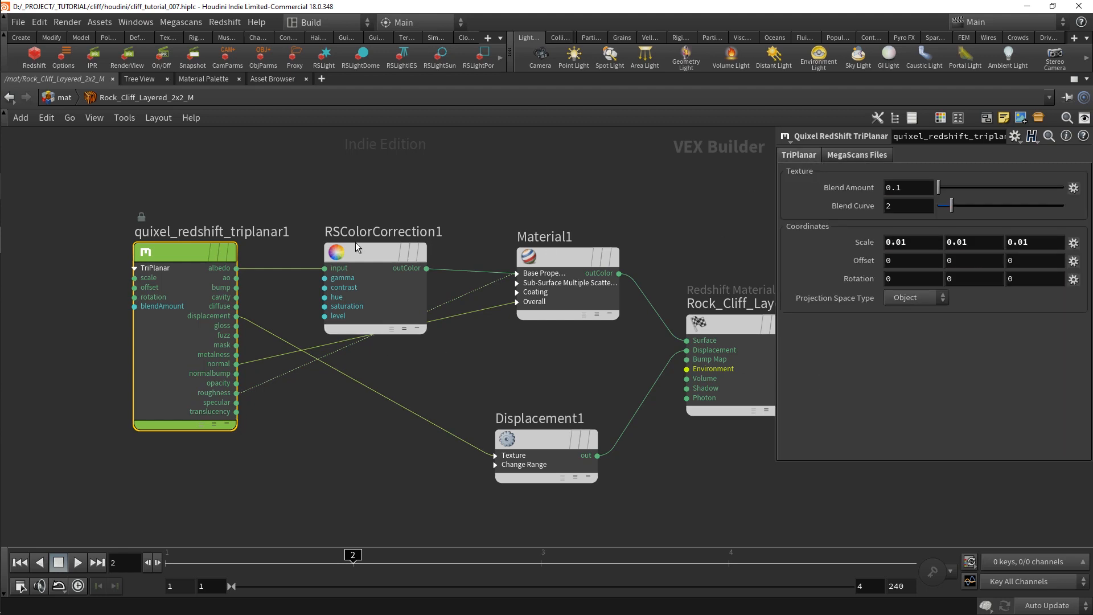
Copy the color correction node into Icelandic_Rock_Cliff and insert it between the triplanar albedo and Material1
click(356, 246)
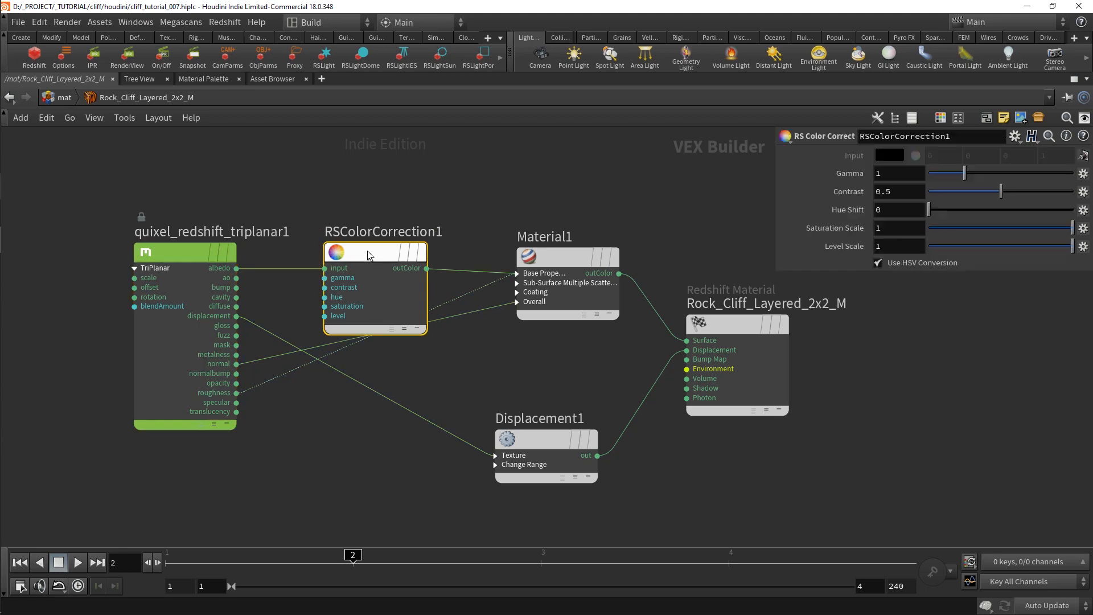
click(60, 102)
double_click(421, 351)
key(ctrl+v)
click(344, 296)
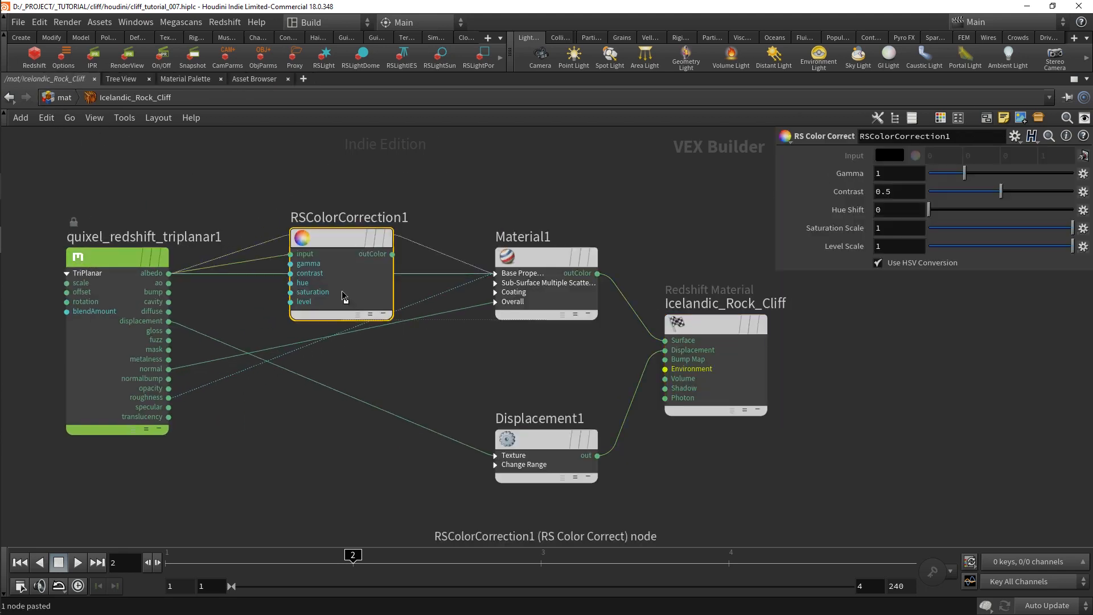
drag(345, 269, 319, 279)
Set the displacement scale of the Icelandic_Rock_Cliff material to 10
click(545, 439)
double_click(904, 169)
text(10)
Set the coordinate scale of Icelandic_Rock_Cliff's triplanar node to 0.01 on all three axes
click(111, 256)
double_click(907, 244)
text(0)
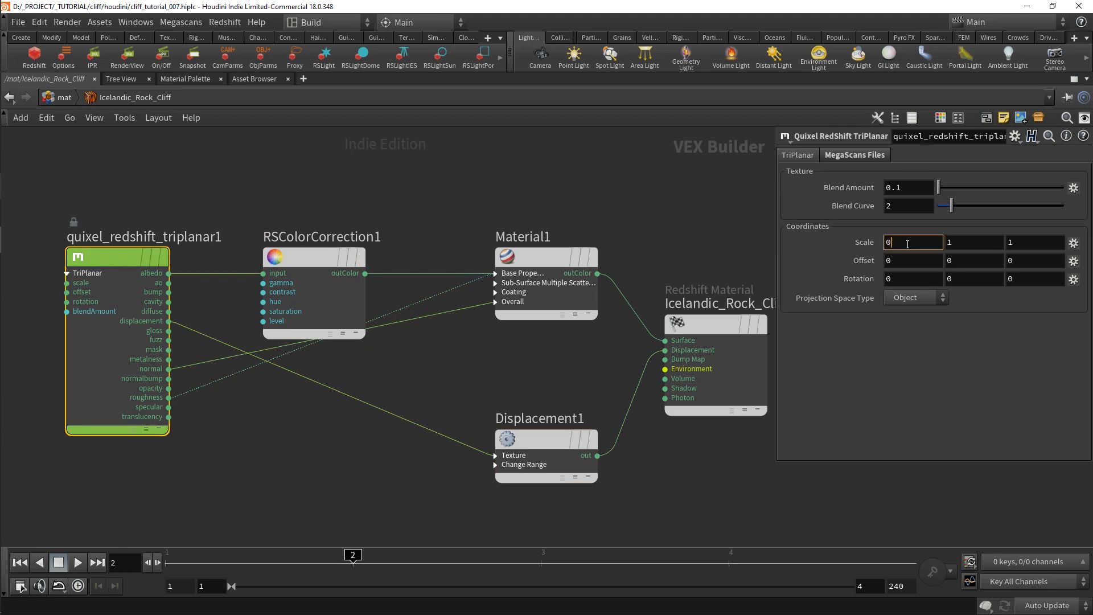
text(.01)
double_click(971, 243)
text(0.01)
double_click(1034, 243)
text(0.01)
Open Rock_Cliff_Layered_2x2_M1 and paste the color correction node between its triplanar albedo output and Material1
click(61, 98)
double_click(584, 353)
drag(334, 222, 153, 289)
key(ctrl+v)
click(331, 289)
Set the coordinate scale of Rock_Cliff_Layered_2x2_M1's triplanar node to 0.01 on all three axes
click(170, 263)
double_click(910, 242)
text(0.01)
key(Tab)
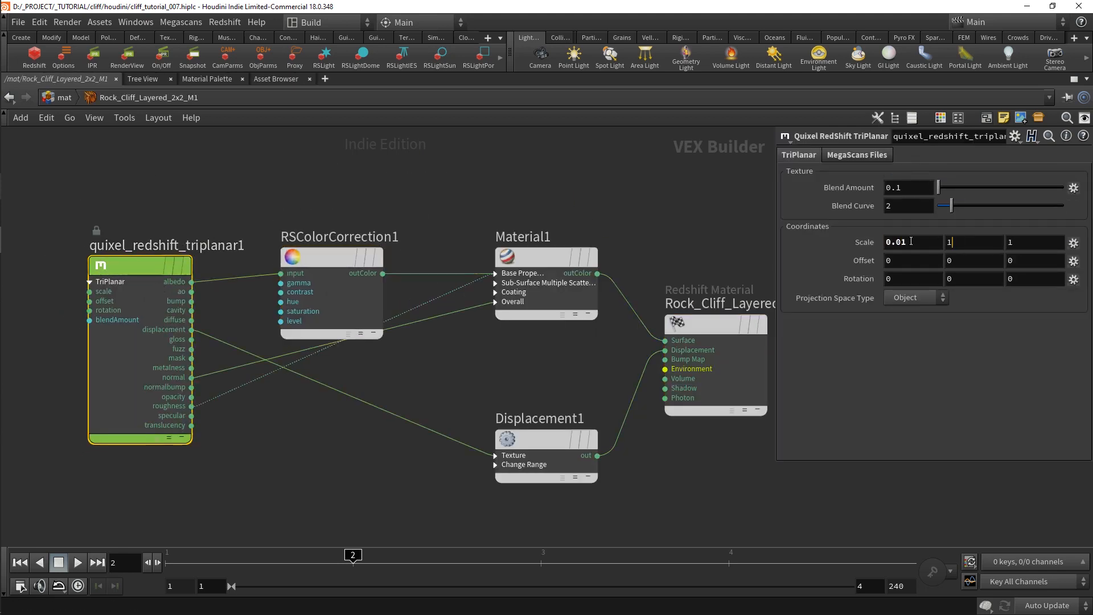
text(0.01)
key(Tab)
text(0.01)
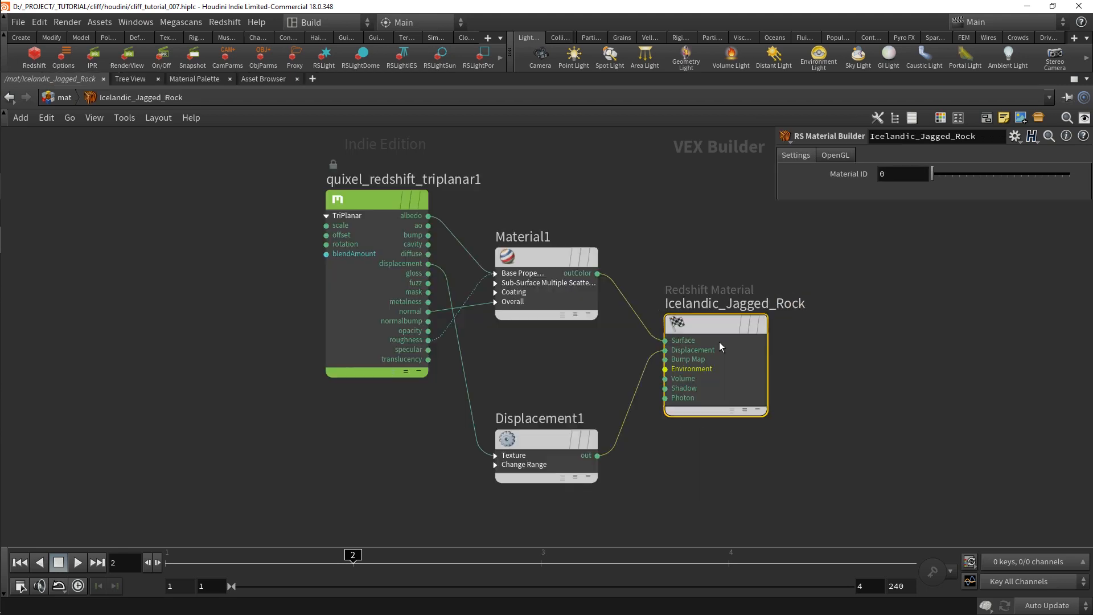
Move Icelandic_Jagged_Rock's triplanar node aside and paste the color correction node between its albedo output and Material1
drag(365, 199, 122, 259)
key(ctrl+v)
drag(334, 291, 334, 300)
click(114, 273)
Set Icelandic_Jagged_Rock's triplanar coordinate scale to 0.01 on all three axes and open Rock_Cliff_Layered_2x2_M1's displacement scale for editing
click(151, 258)
double_click(939, 243)
text(0.)
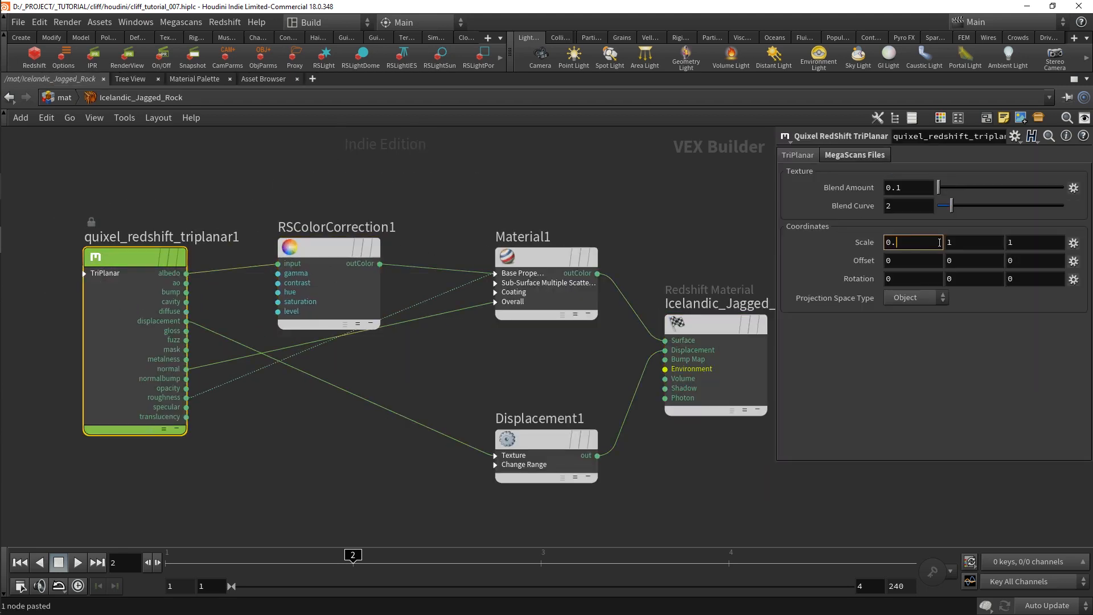
text(01)
key(Tab)
text(0.01)
key(Tab)
text(0.01)
click(537, 480)
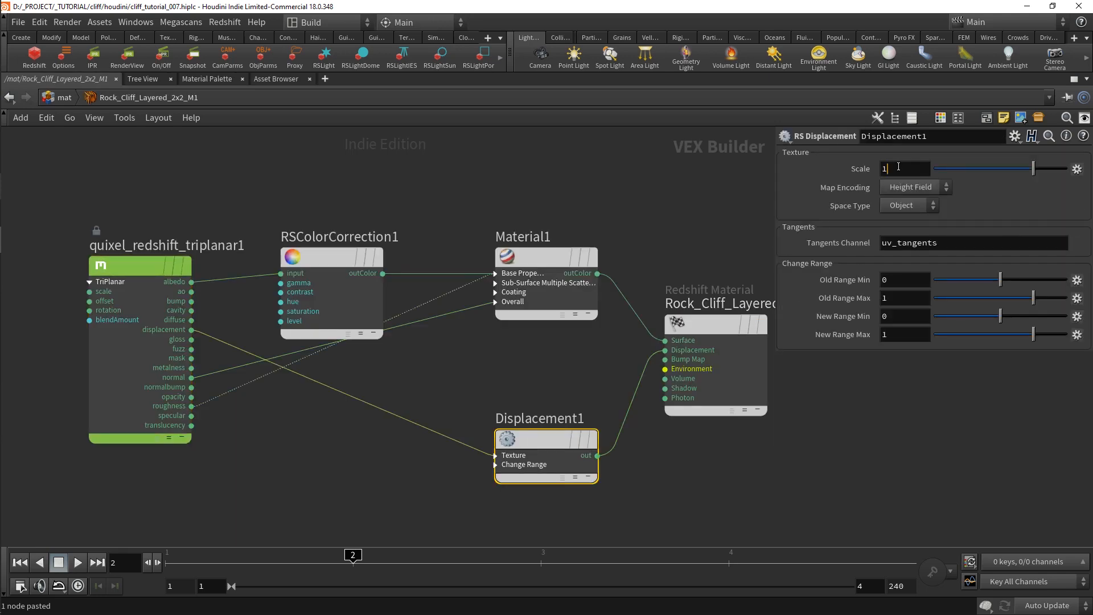
Return to the object level and assign the Icelandic_Jagged_Rock material to the CLIFF geometry
click(64, 98)
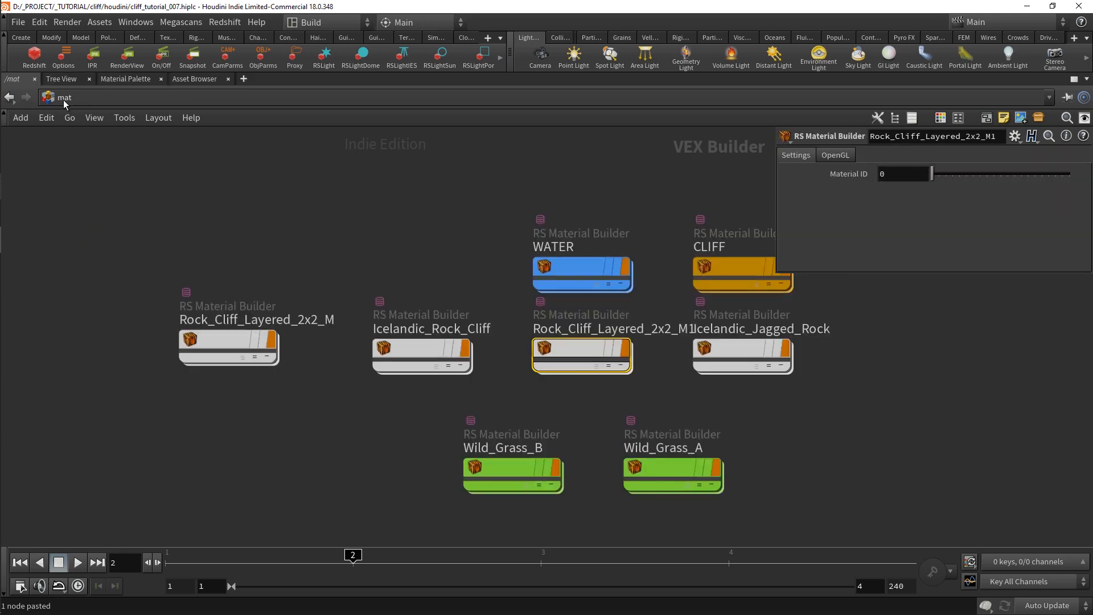
click(174, 103)
click(204, 163)
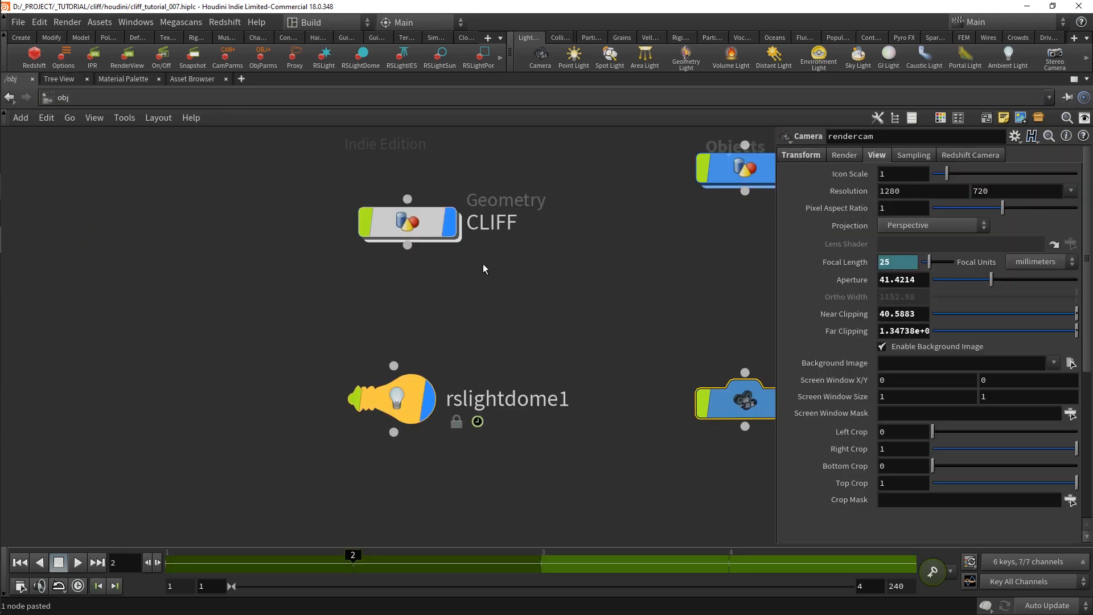
click(428, 222)
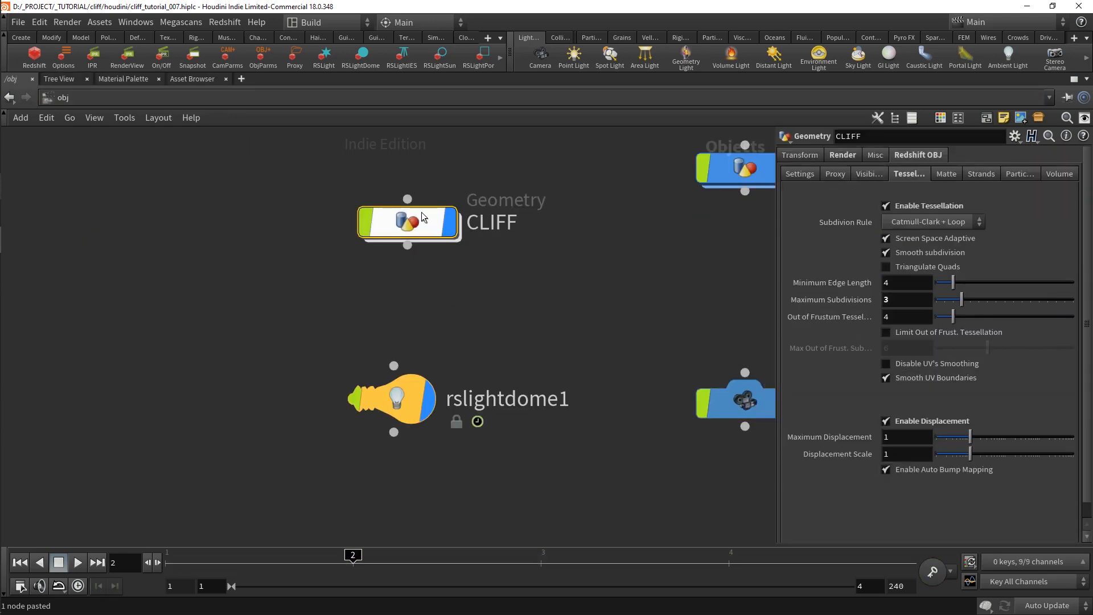
click(841, 156)
click(1069, 174)
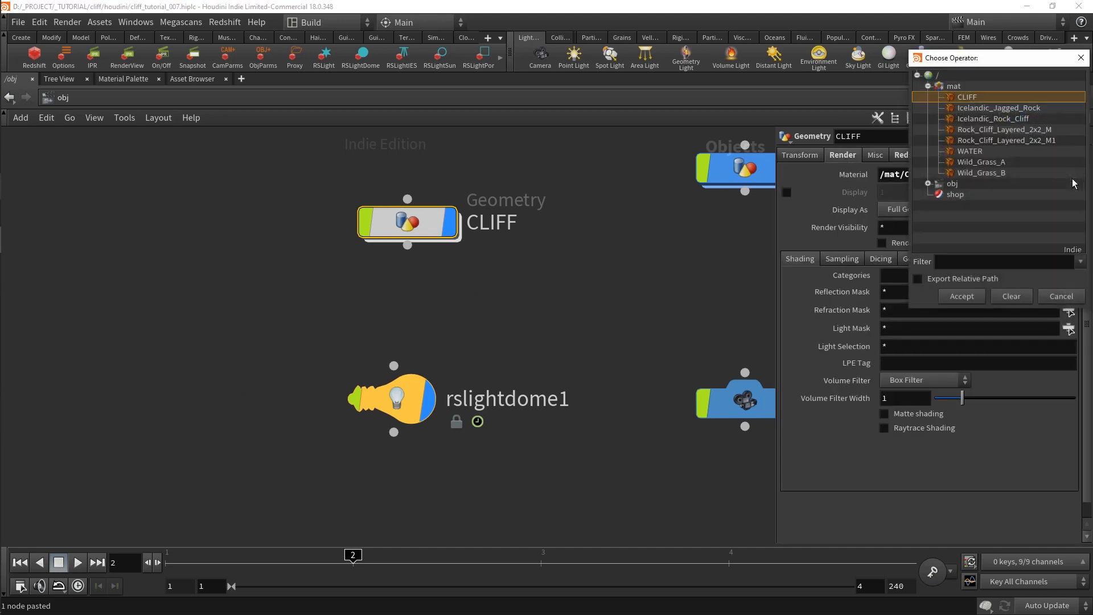
double_click(1005, 113)
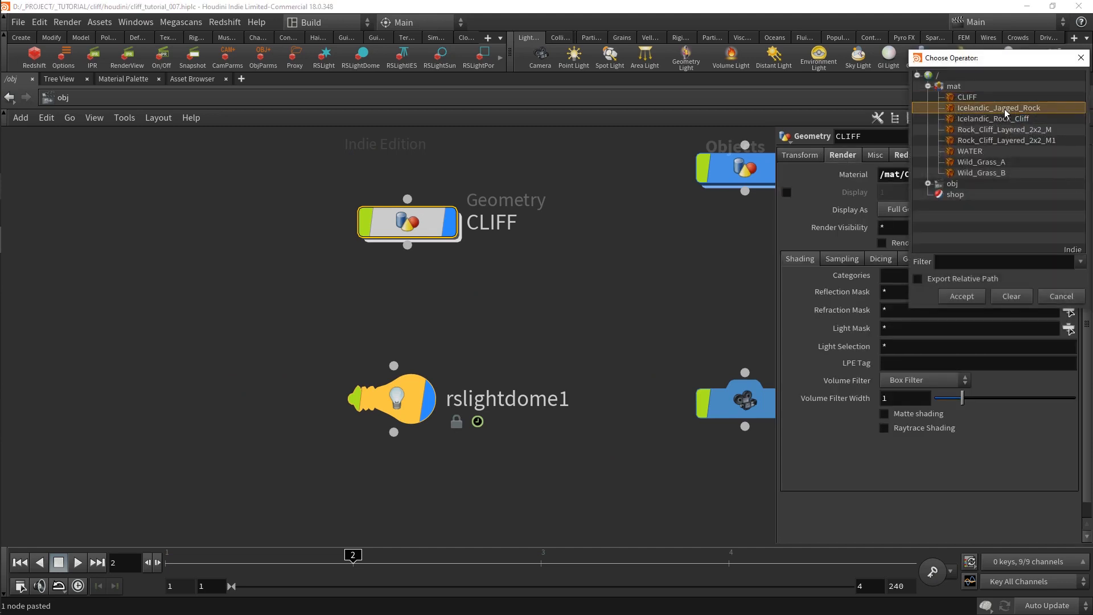
Compare the cliff's material look across render snapshots 0 to 10 in the Redshift Render View
middle_drag(605, 279, 579, 284)
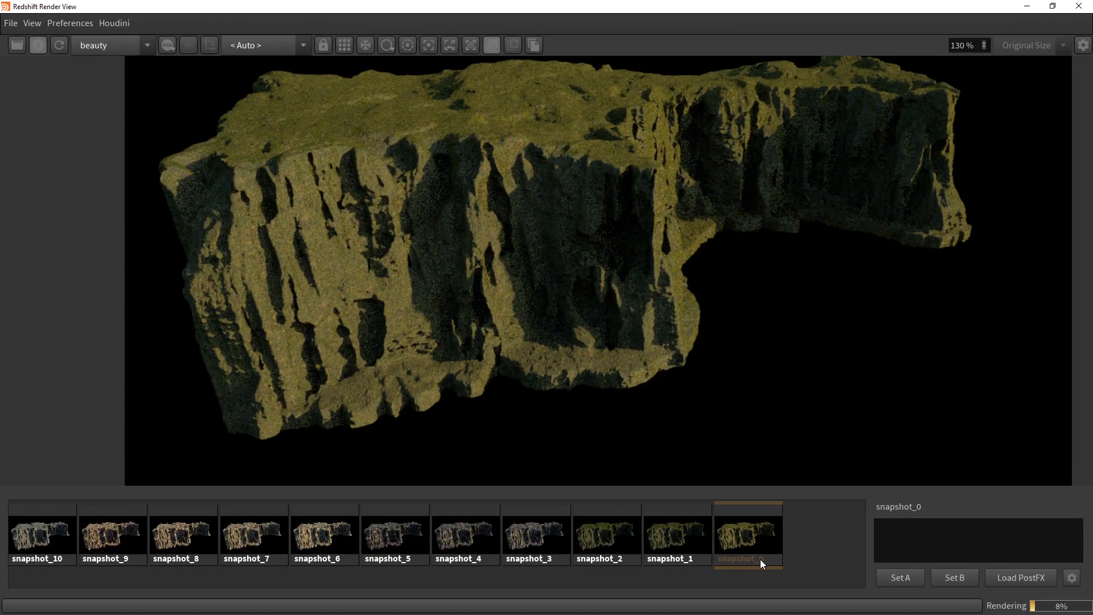
click(756, 554)
click(756, 522)
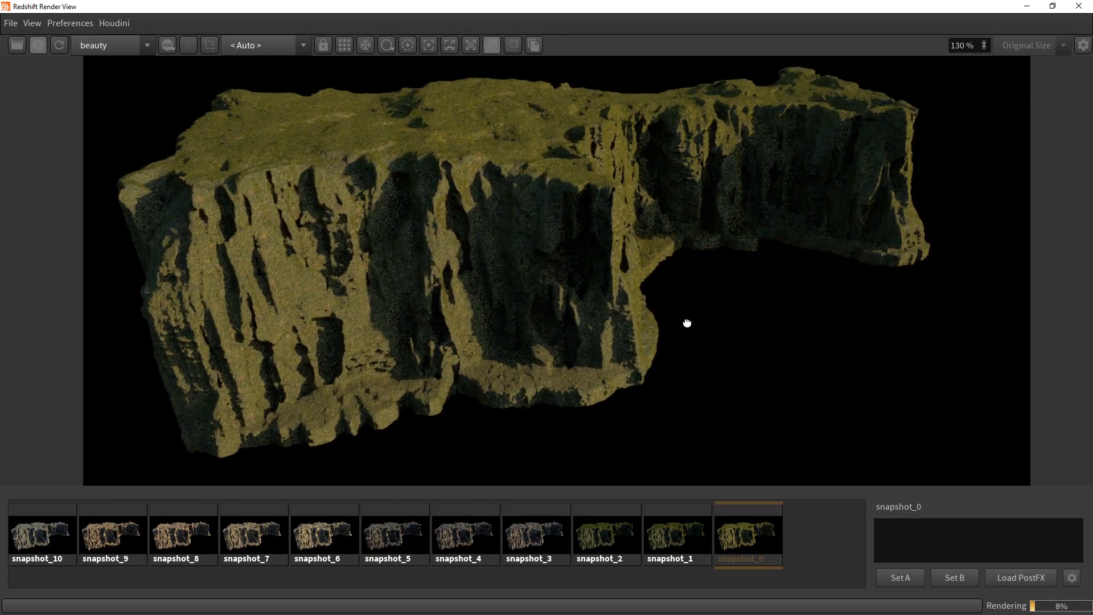
click(668, 529)
click(602, 533)
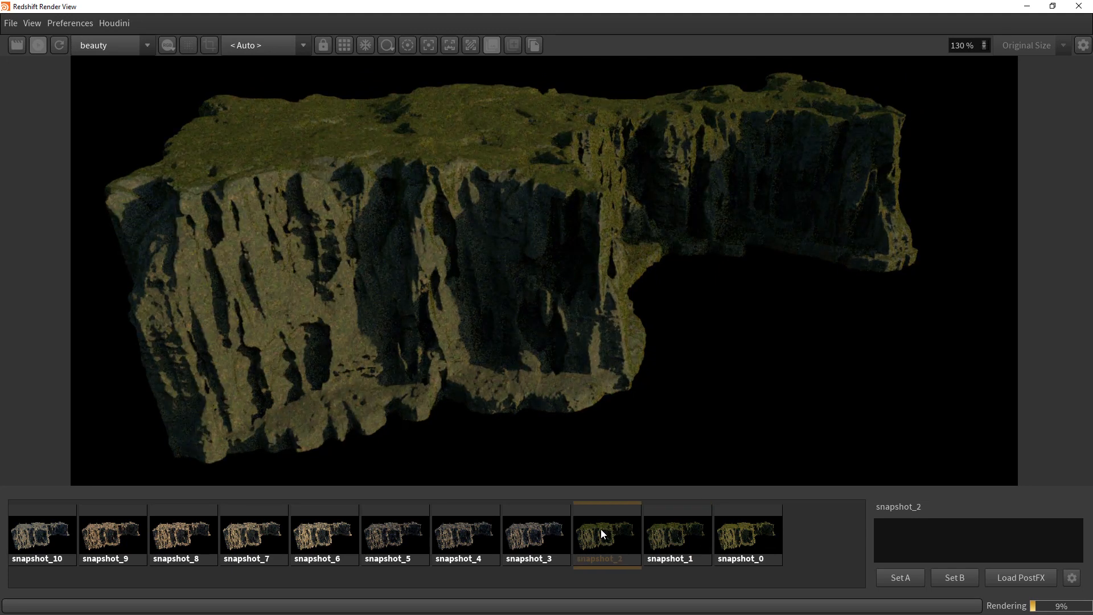
click(541, 540)
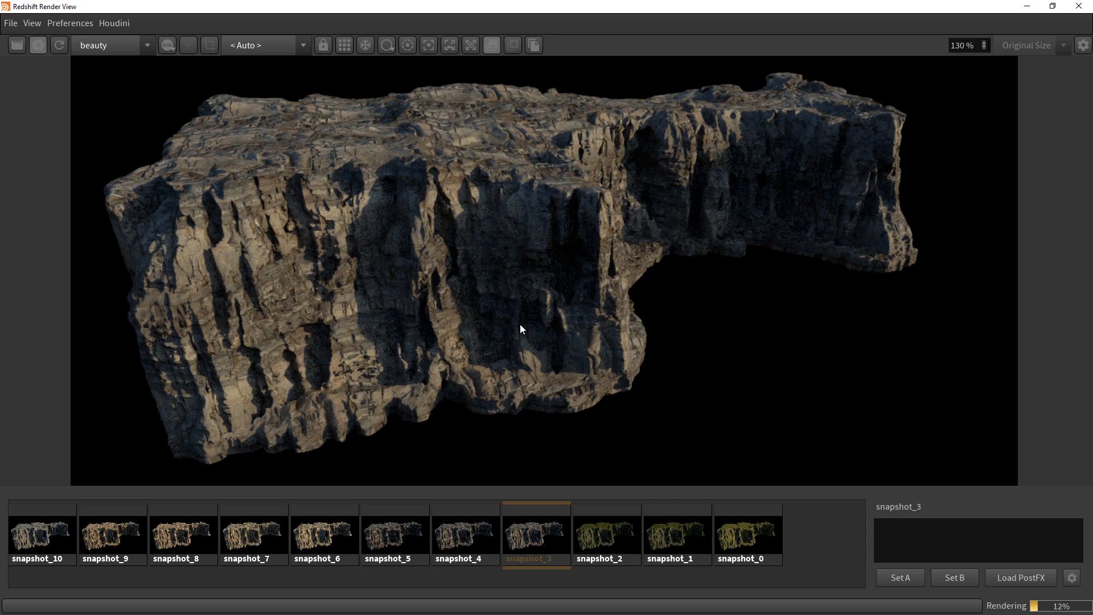
click(474, 542)
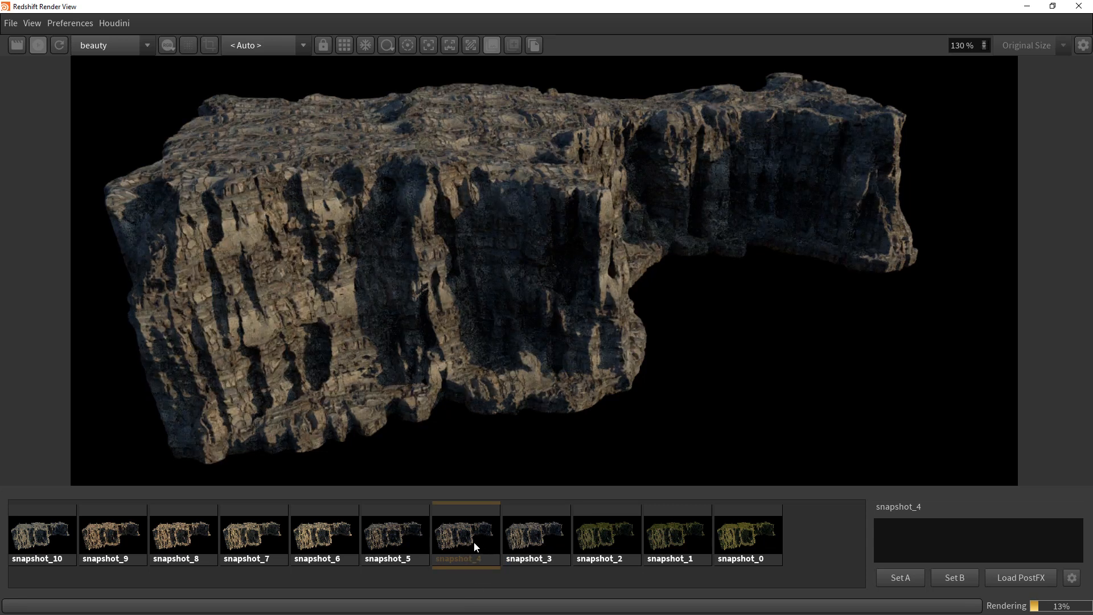
click(396, 546)
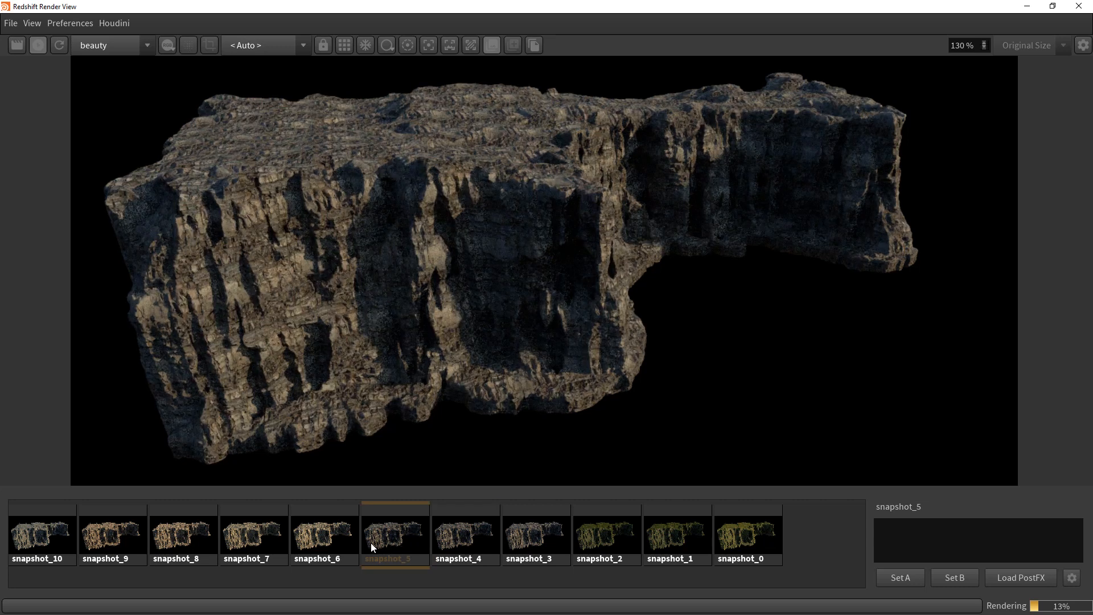
click(323, 538)
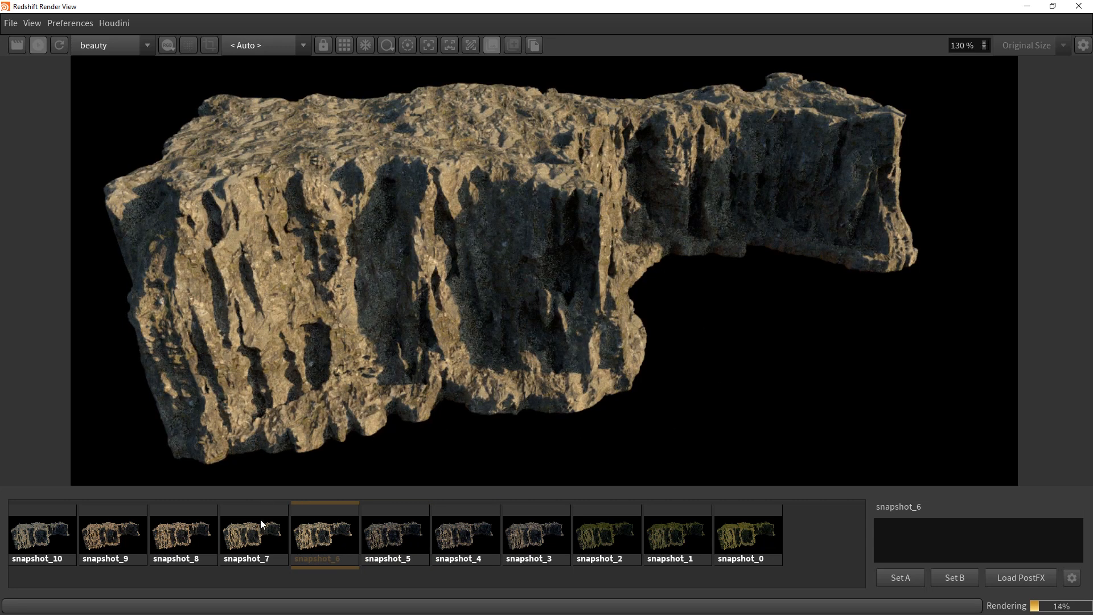
click(253, 541)
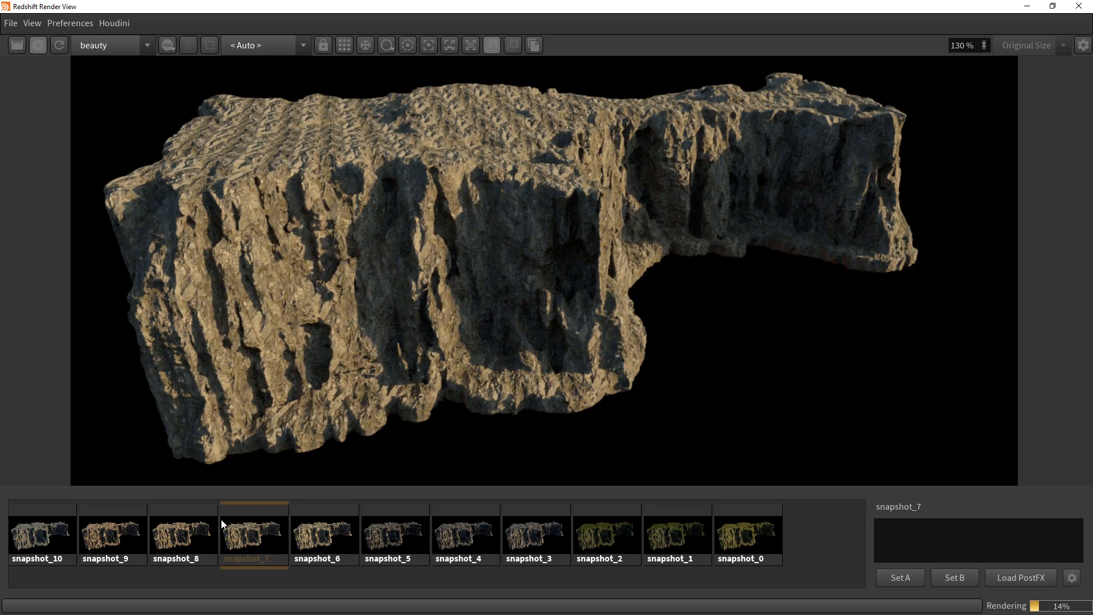
click(172, 543)
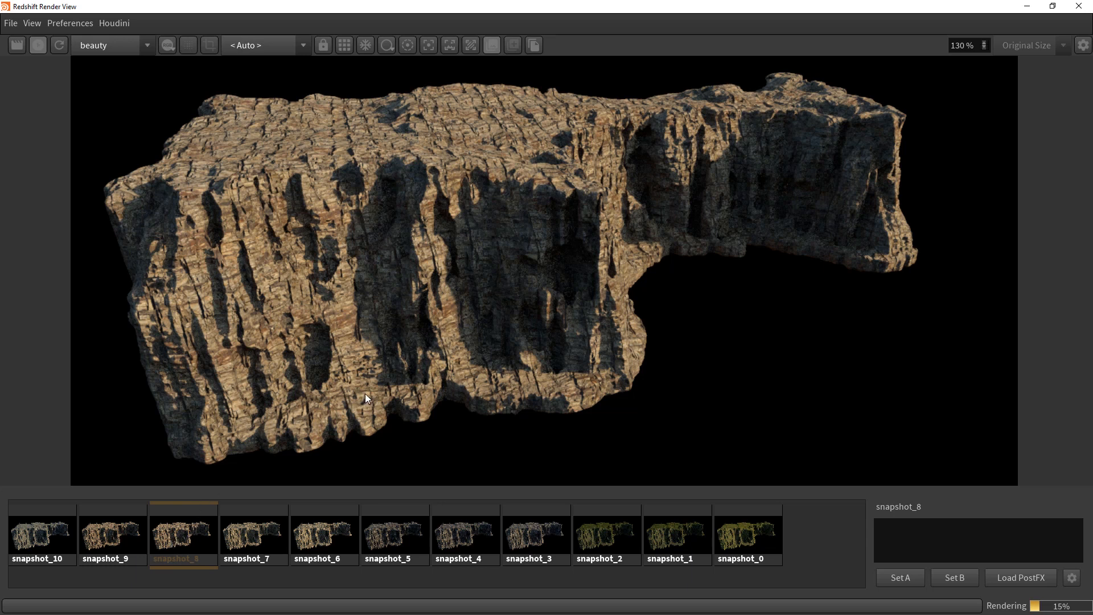
click(110, 546)
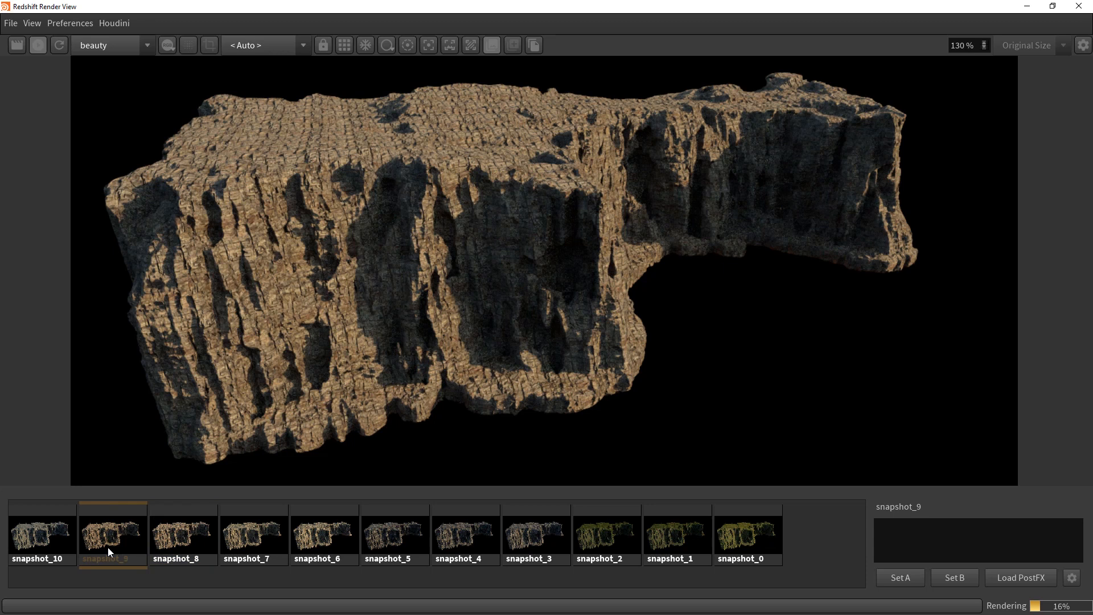
click(61, 544)
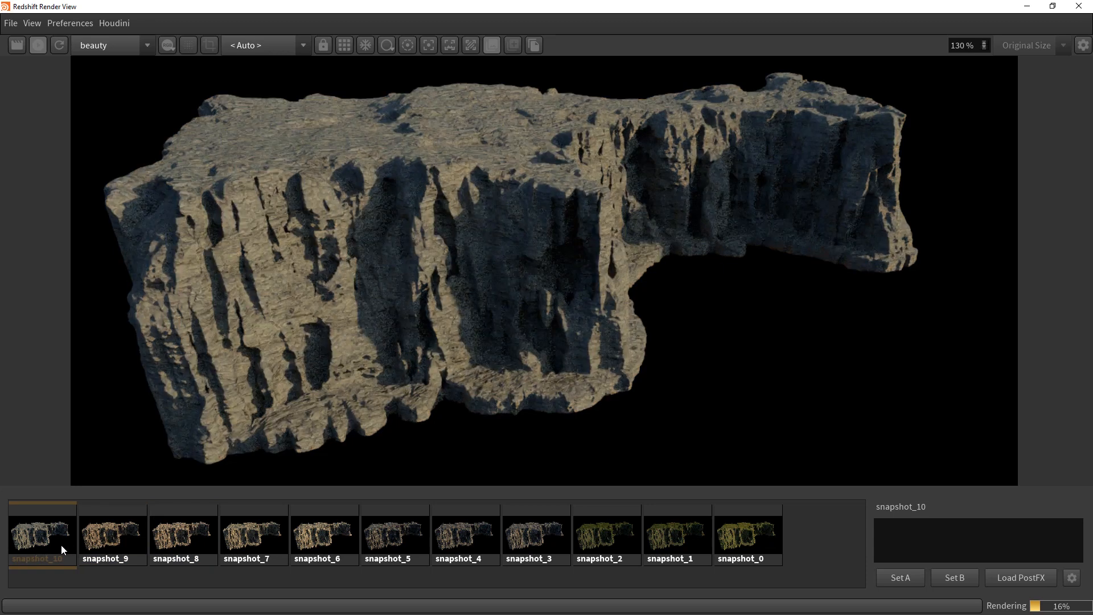
click(507, 543)
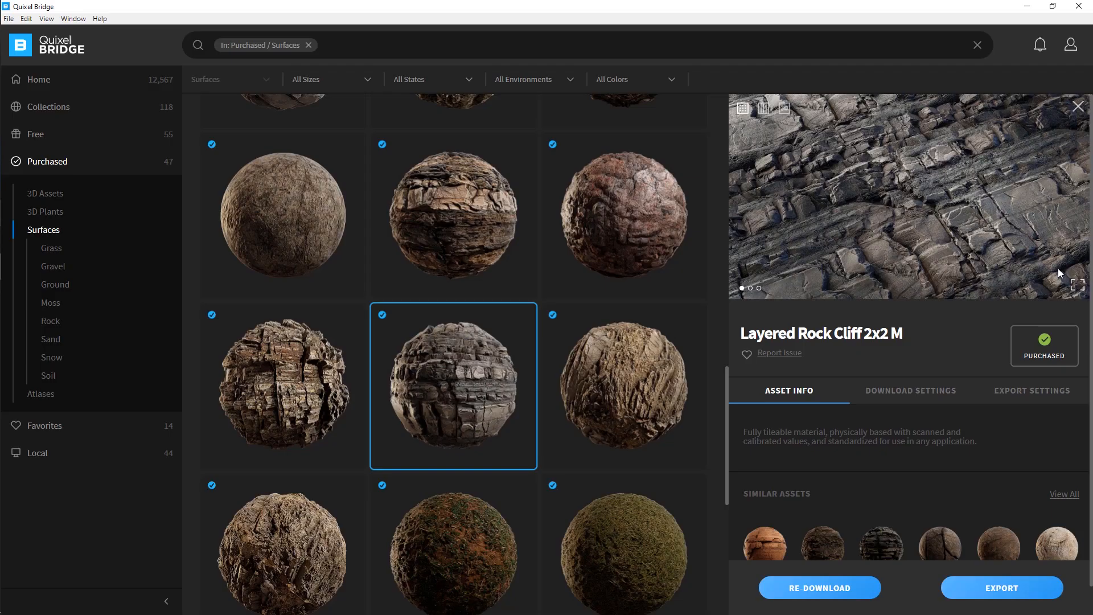
Switch to Quixel Bridge, inspect the Layered Rock Cliff 2x2 M preview in full screen and mark the surface as a favorite
click(1077, 285)
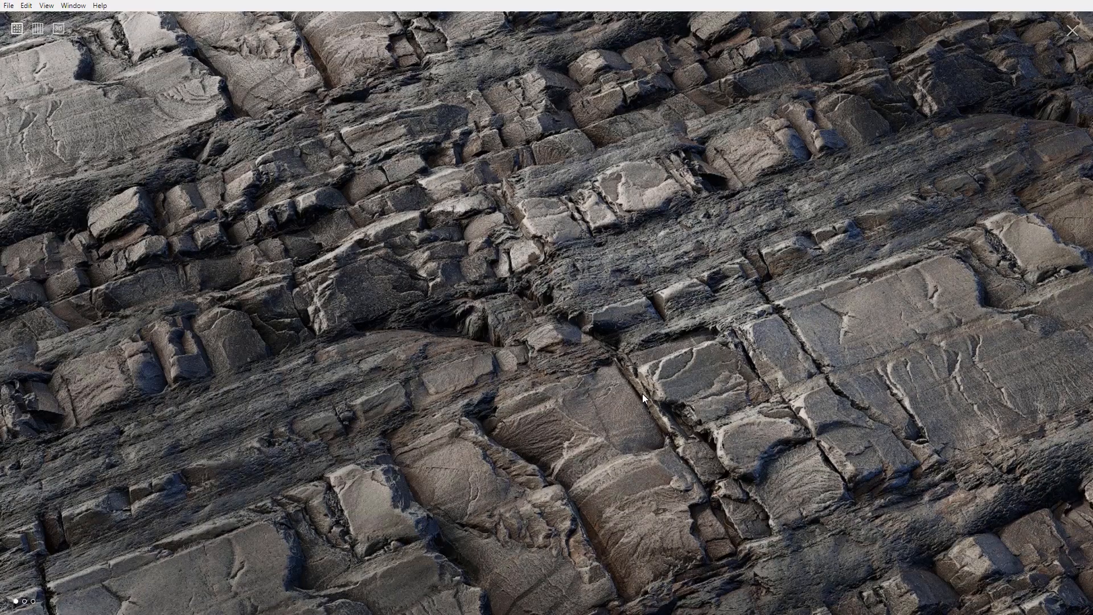
key(Escape)
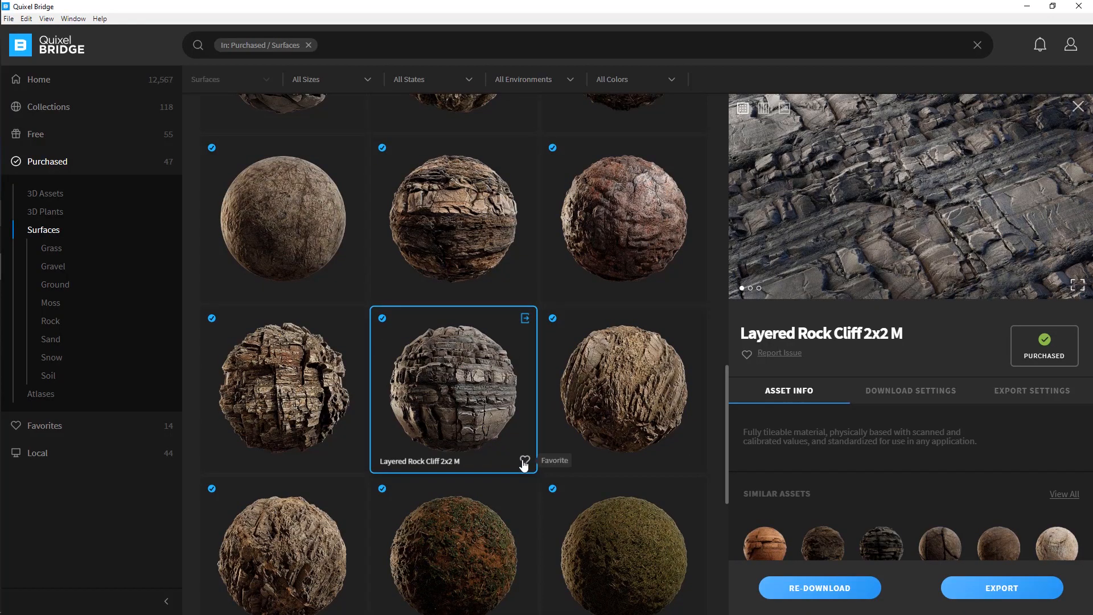
click(524, 462)
scroll(467, 429, down, 1)
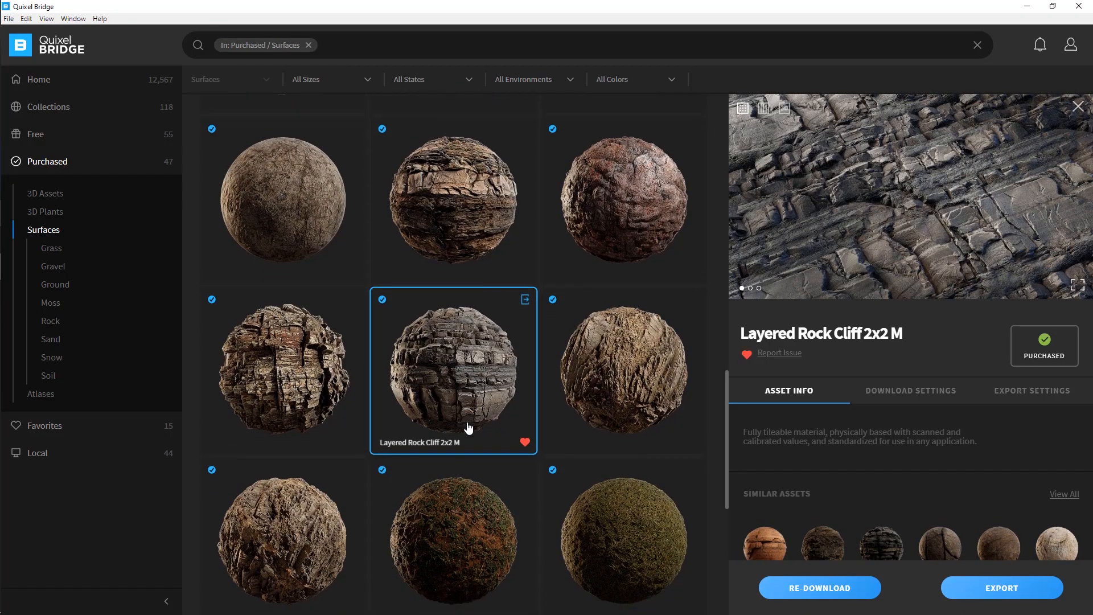
In Houdini, copy the triplanar, color correction, material and displacement nodes from Rock_Cliff_Layered_2x2_M2 and paste them below the network in CLIFF
drag(383, 439, 605, 252)
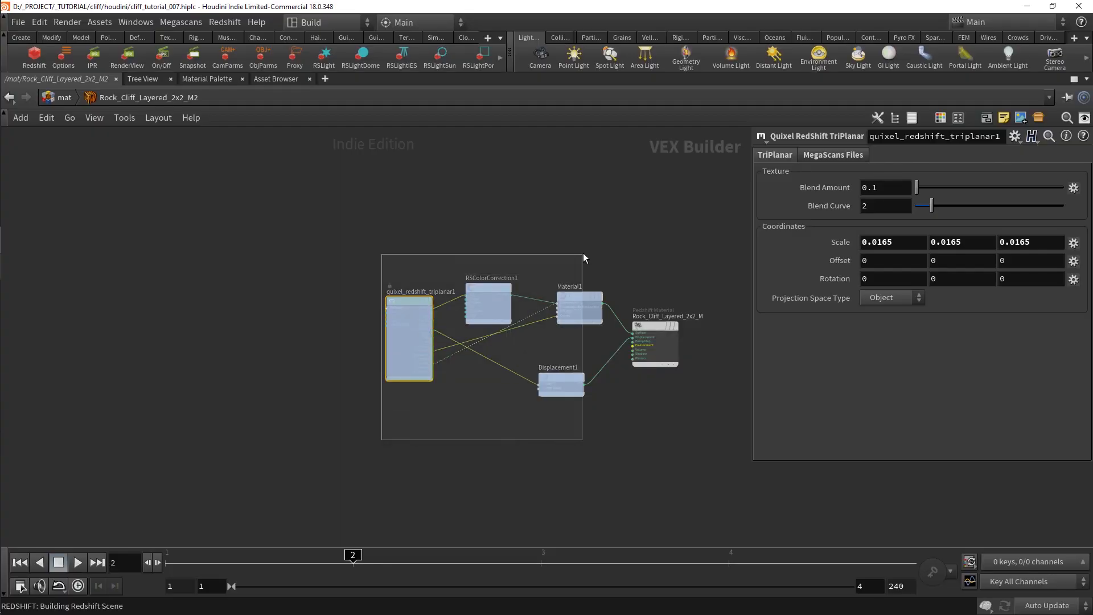
key(ctrl+c)
click(75, 97)
click(530, 329)
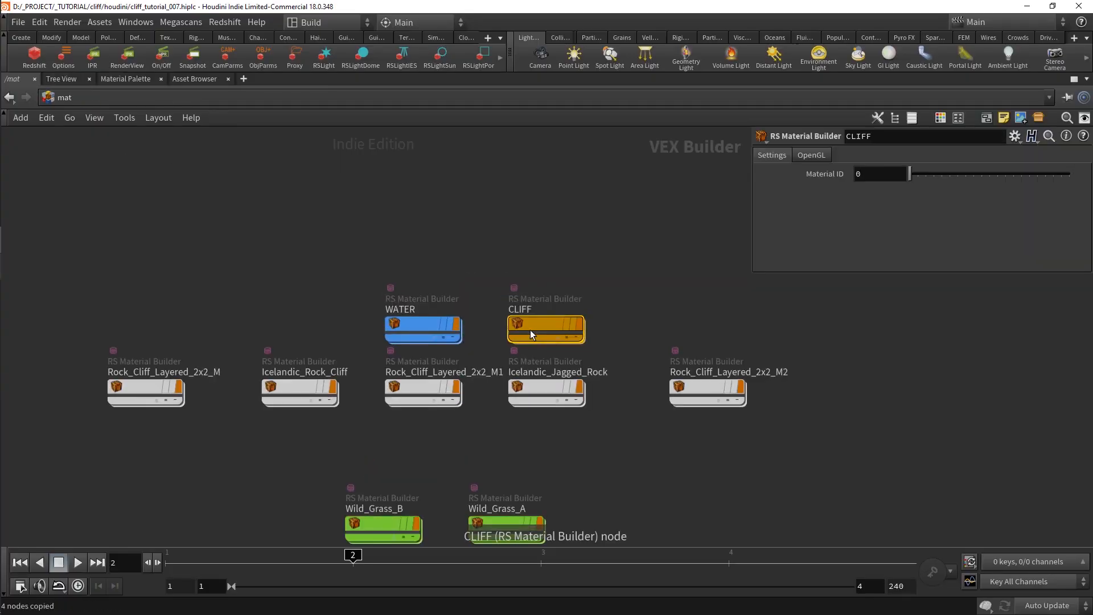
double_click(530, 329)
scroll(485, 383, down, 5)
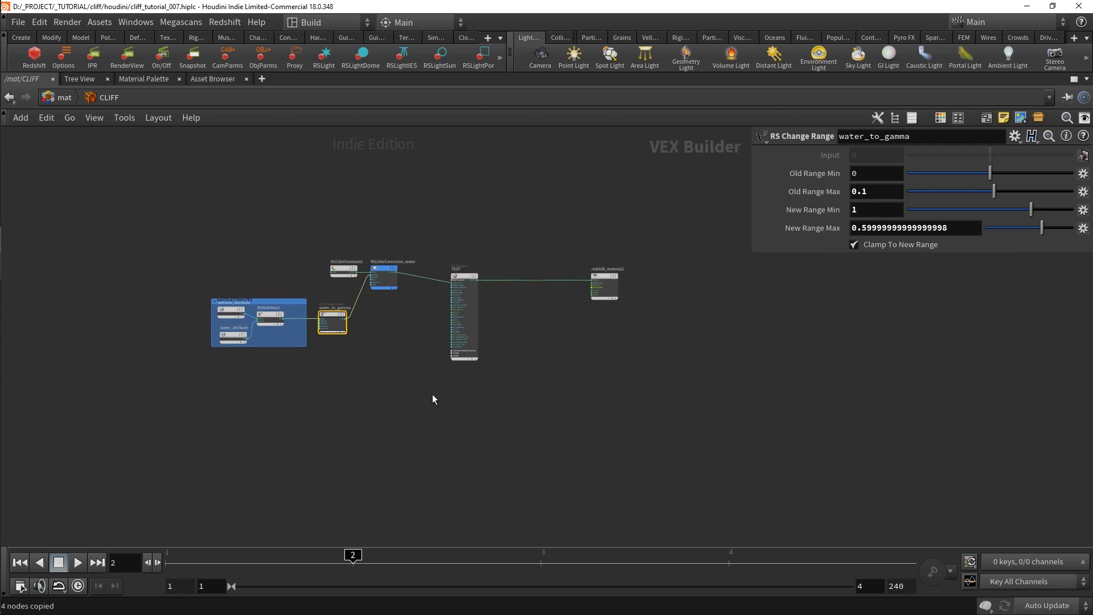
scroll(434, 398, up, 3)
key(ctrl+v)
drag(475, 398, 410, 454)
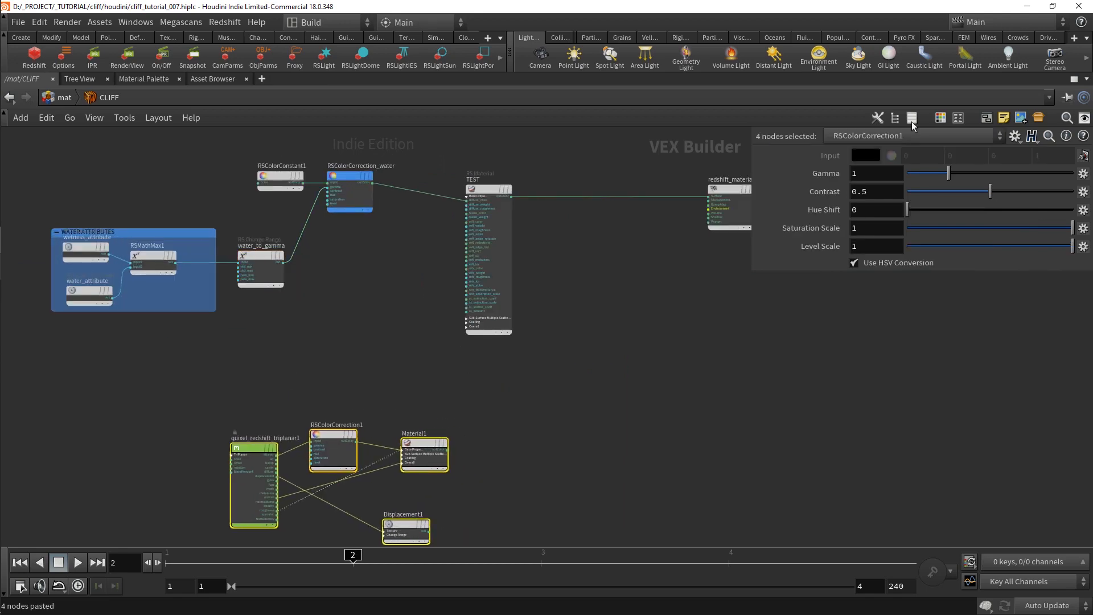
Enclose the four pasted nodes in a network box titled ROCK CLIFF A
key(shift+o)
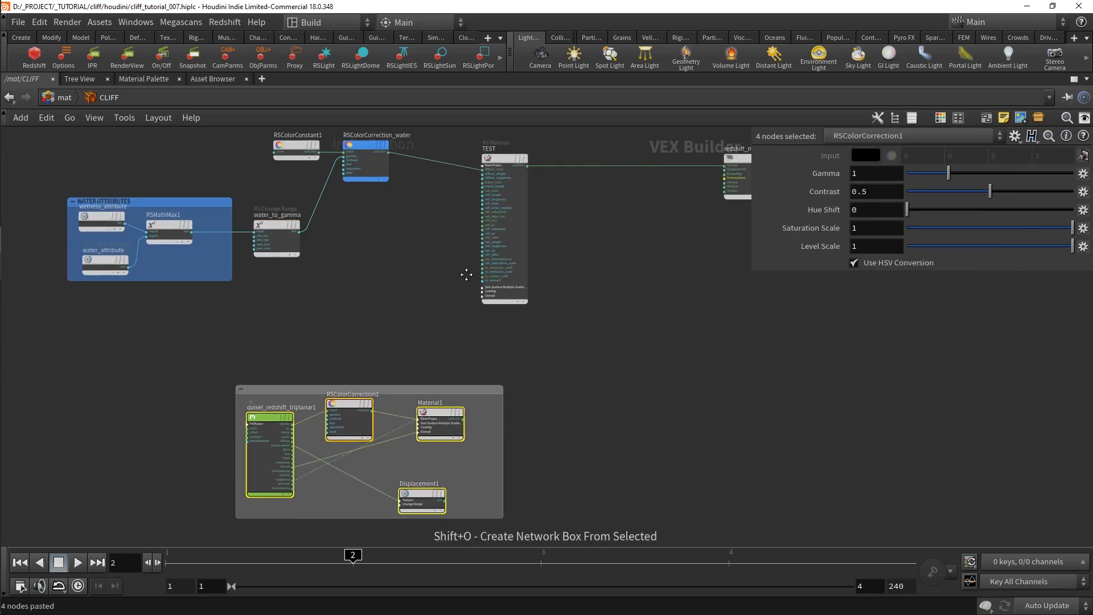
scroll(318, 246, up, 3)
double_click(294, 311)
text(R)
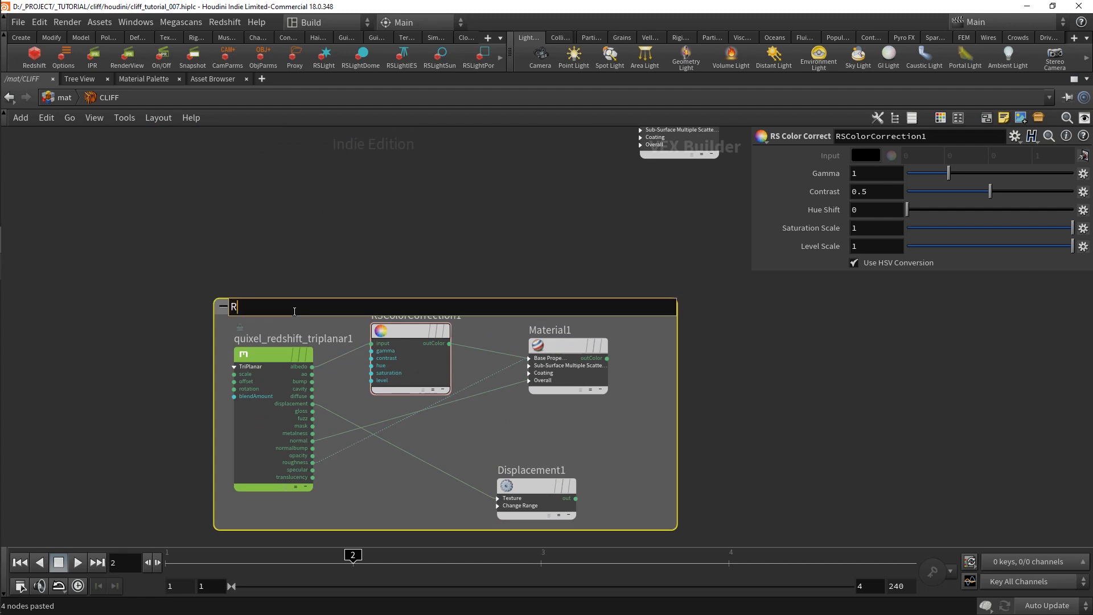
text(OCK CLIFF A)
key(Return)
scroll(307, 296, down, 2)
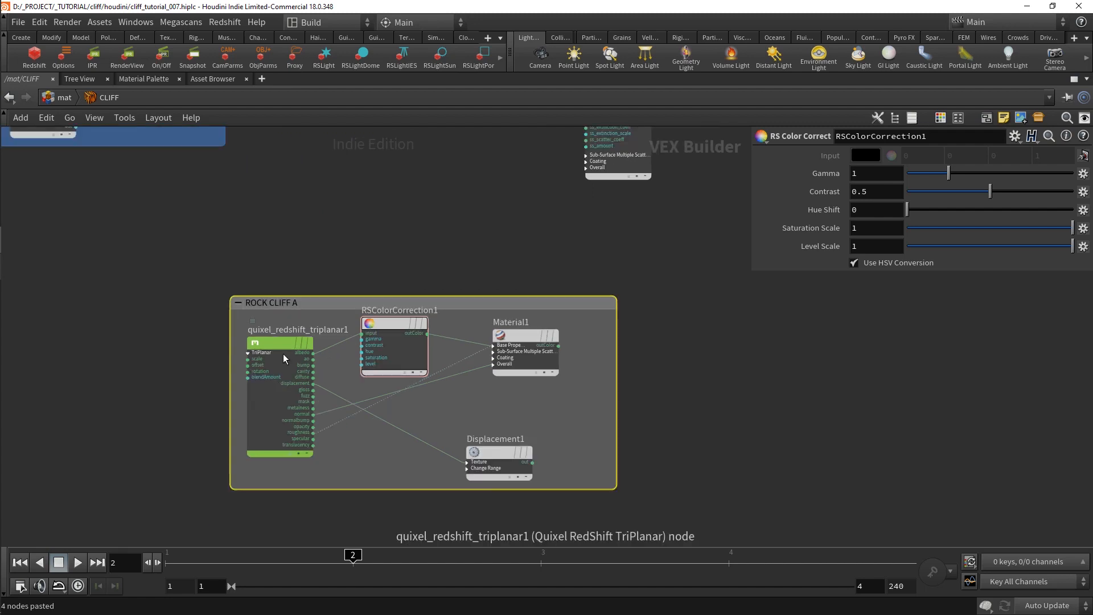
Set the coordinate scale of ROCK CLIFF A's triplanar node to 0.0075 on all three axes
click(274, 343)
click(919, 239)
key(BackSpace)
key(BackSpace)
key(BackSpace)
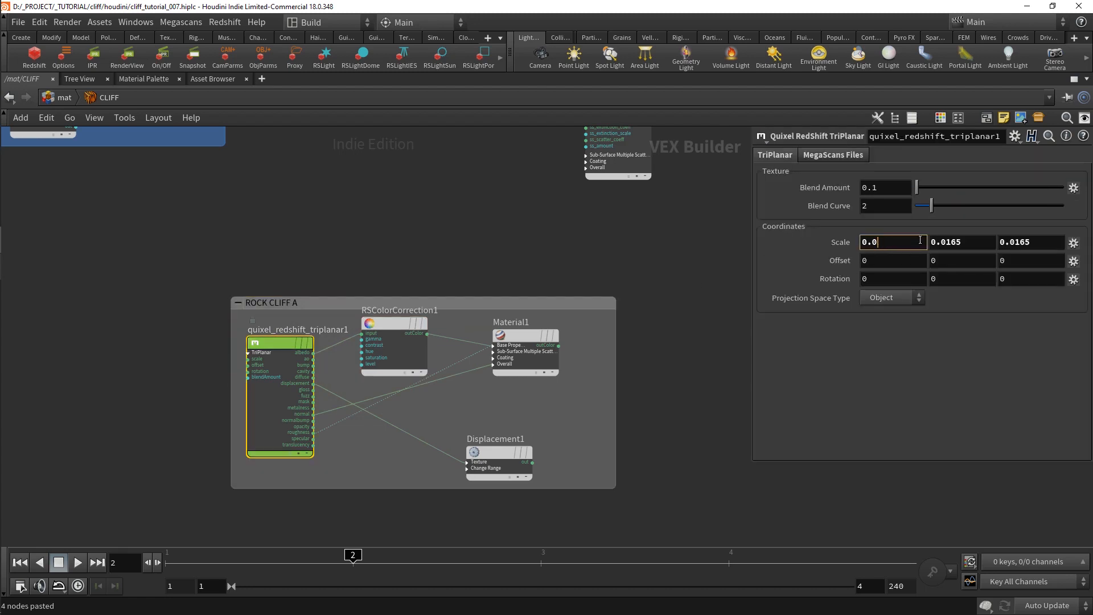
text(075)
click(1029, 241)
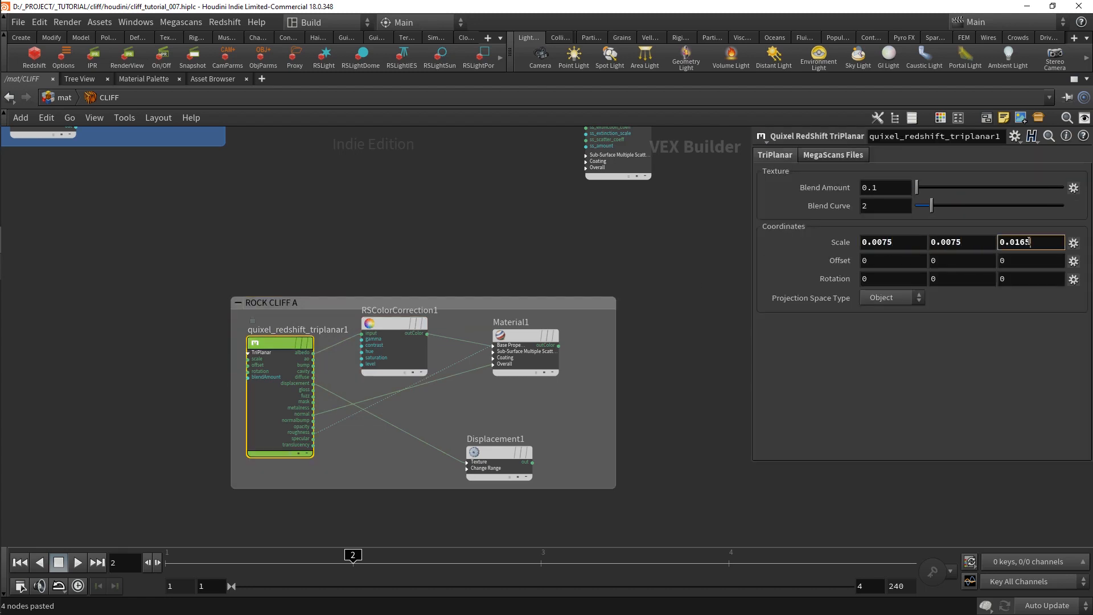
key(Return)
Delete the connection between RSColorCorrection_water and the TEST material
scroll(701, 223, down, 2)
middle_drag(702, 223, 548, 435)
scroll(477, 336, up, 1)
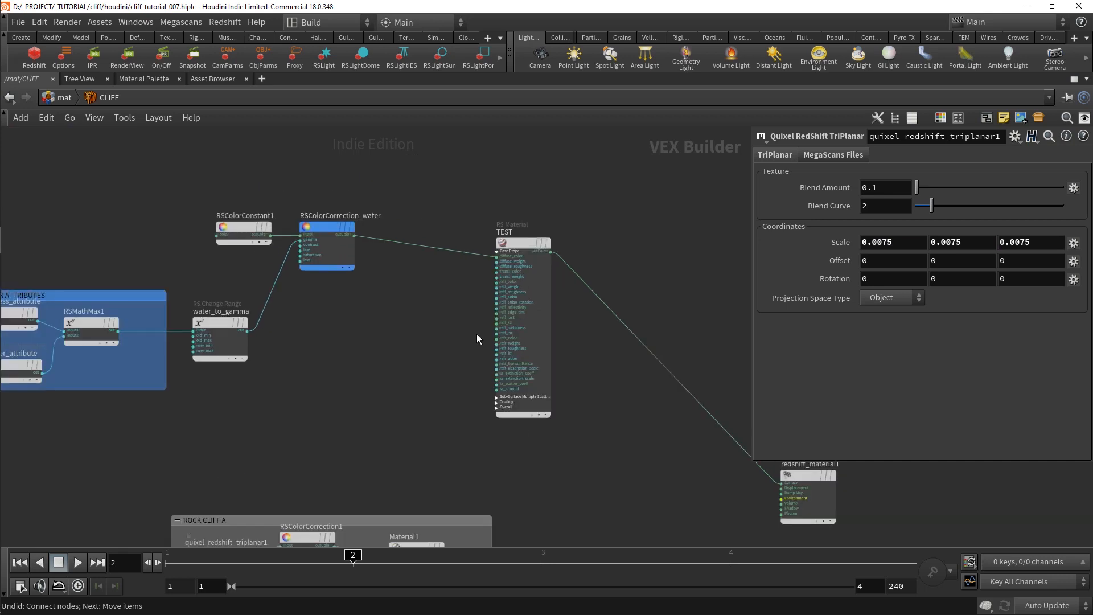
drag(396, 322, 439, 214)
key(Delete)
middle_drag(486, 394, 427, 367)
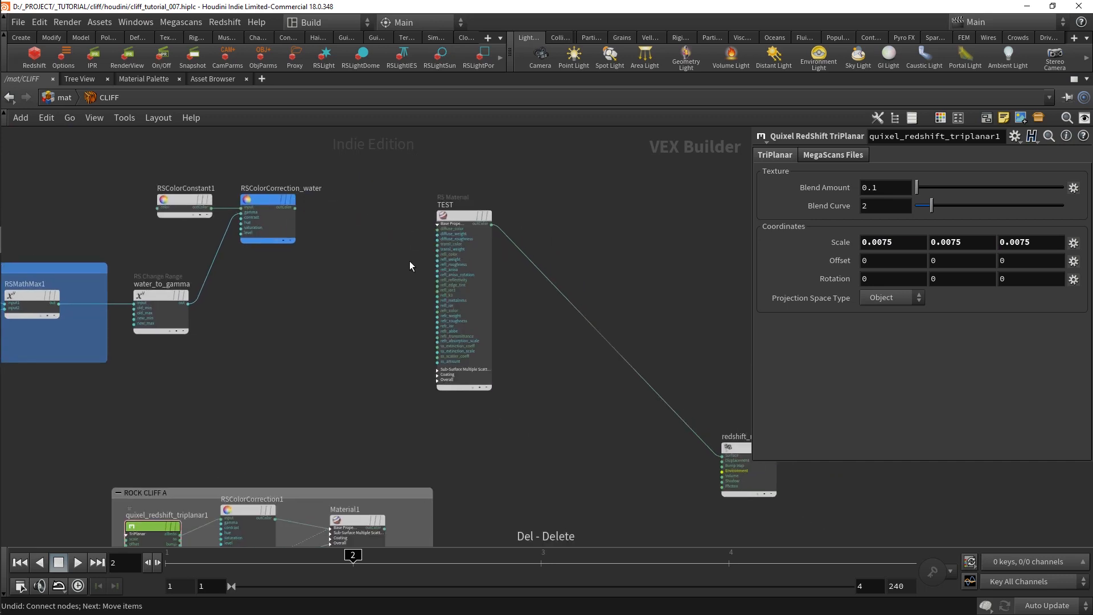
Move the TEST material closer to the output node and add a Maxon Noise node in the freed space
drag(450, 222, 544, 287)
key(Tab)
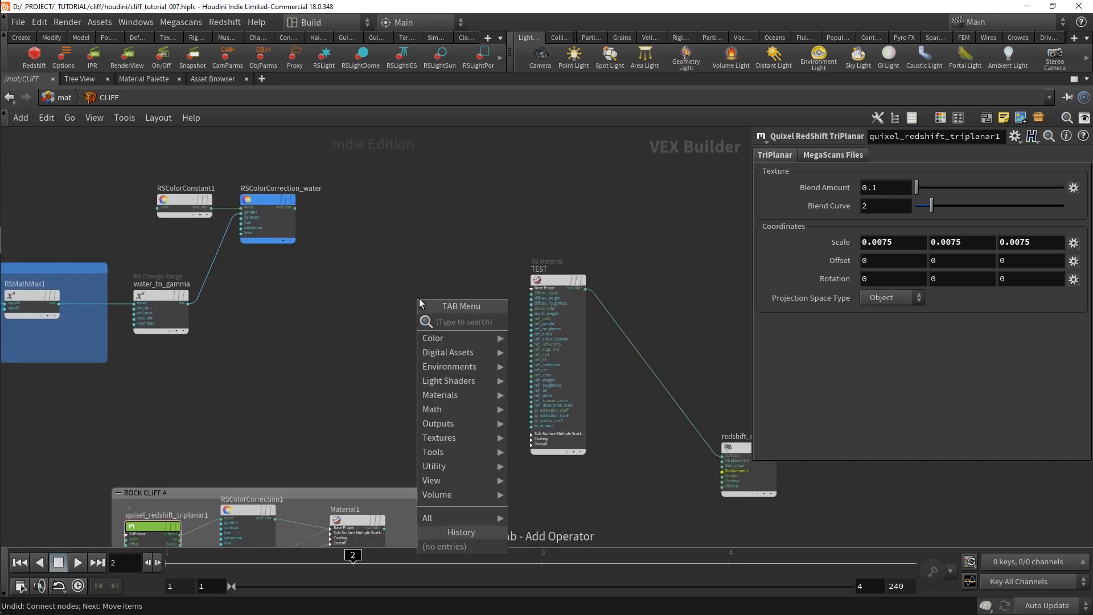
text(maxon)
key(Return)
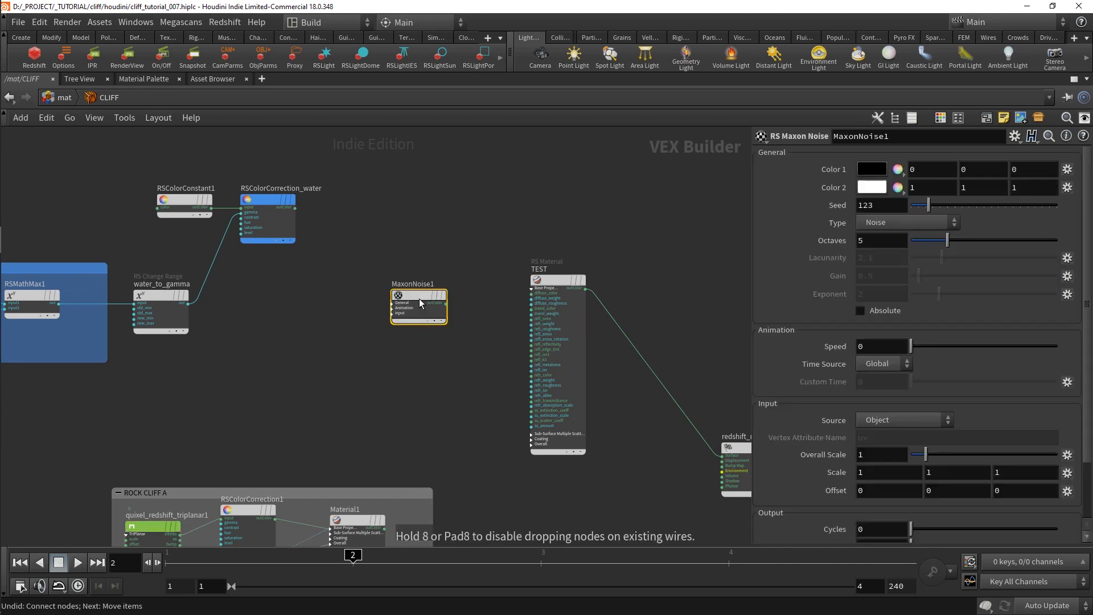
Connect the Maxon Noise colour output to the TEST material's diffuse_color and set the noise type to VL noise
click(420, 306)
scroll(498, 302, up, 4)
drag(390, 312, 573, 295)
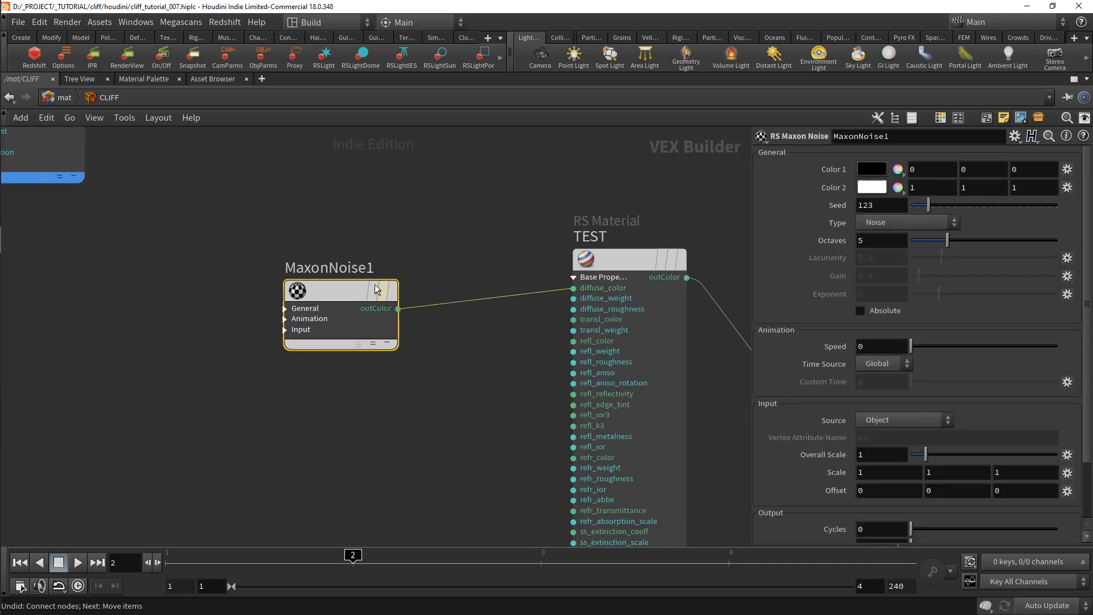
drag(352, 286, 332, 265)
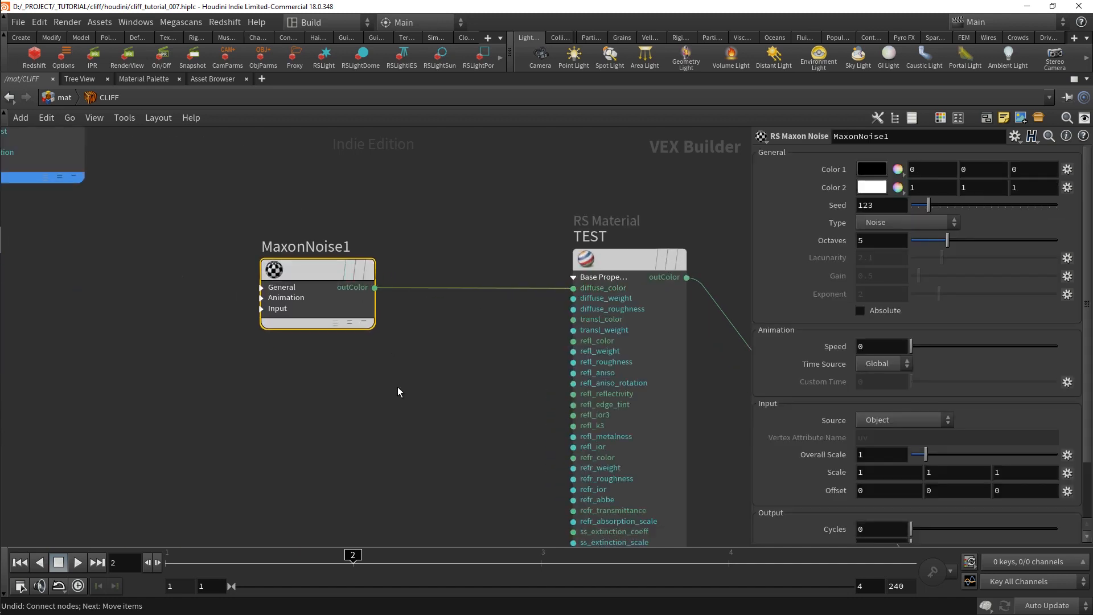
click(954, 223)
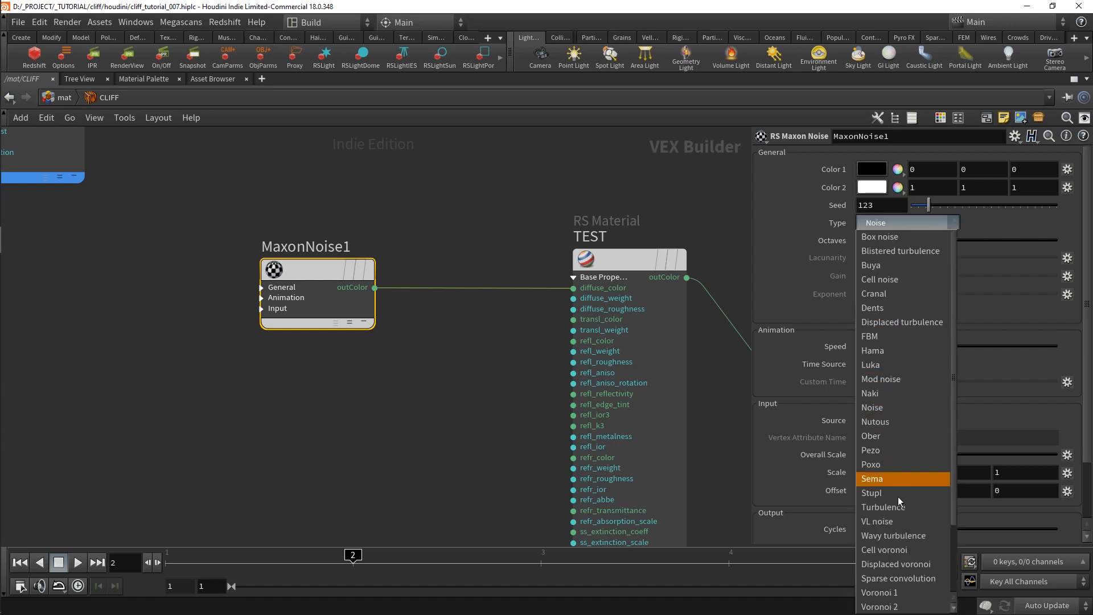
scroll(890, 545, down, 2)
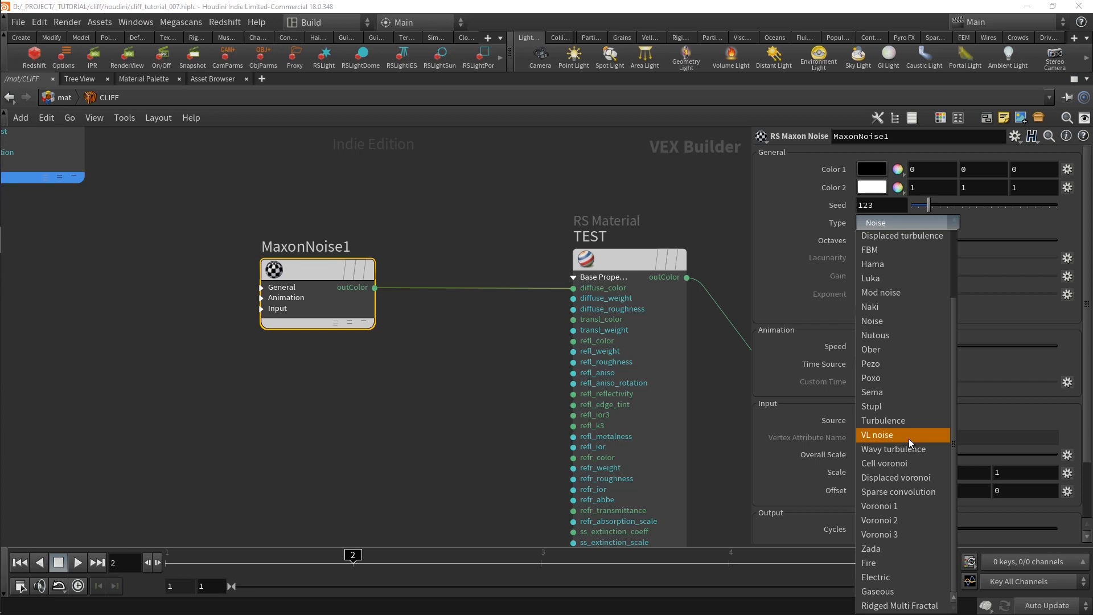
click(908, 438)
Assign the /mat/CLIFF material to the CLIFF geometry object and return to that material's node network
click(65, 96)
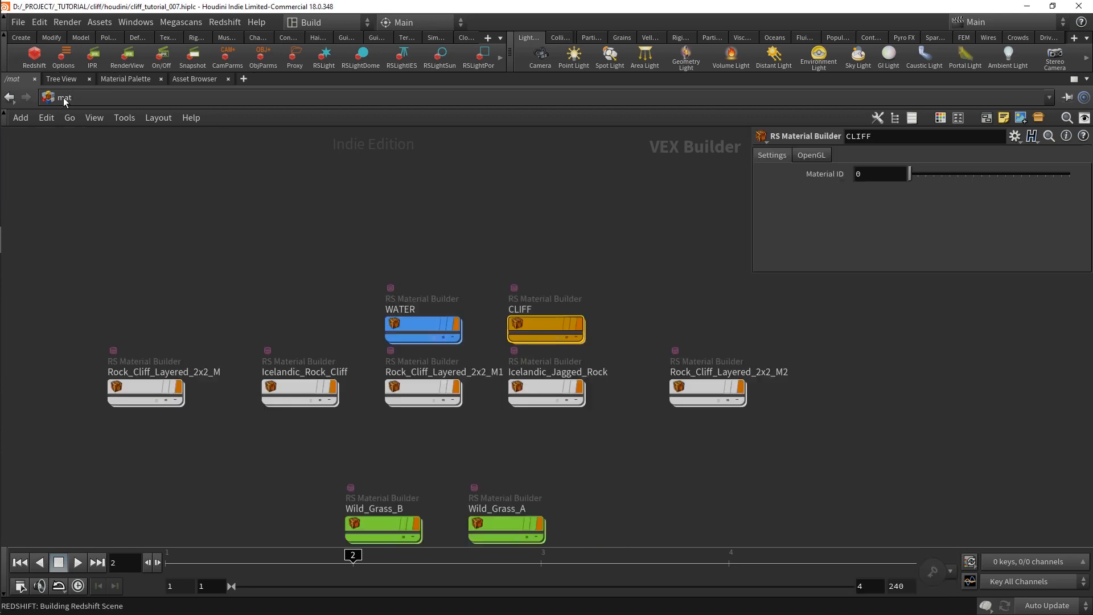
click(65, 97)
click(83, 165)
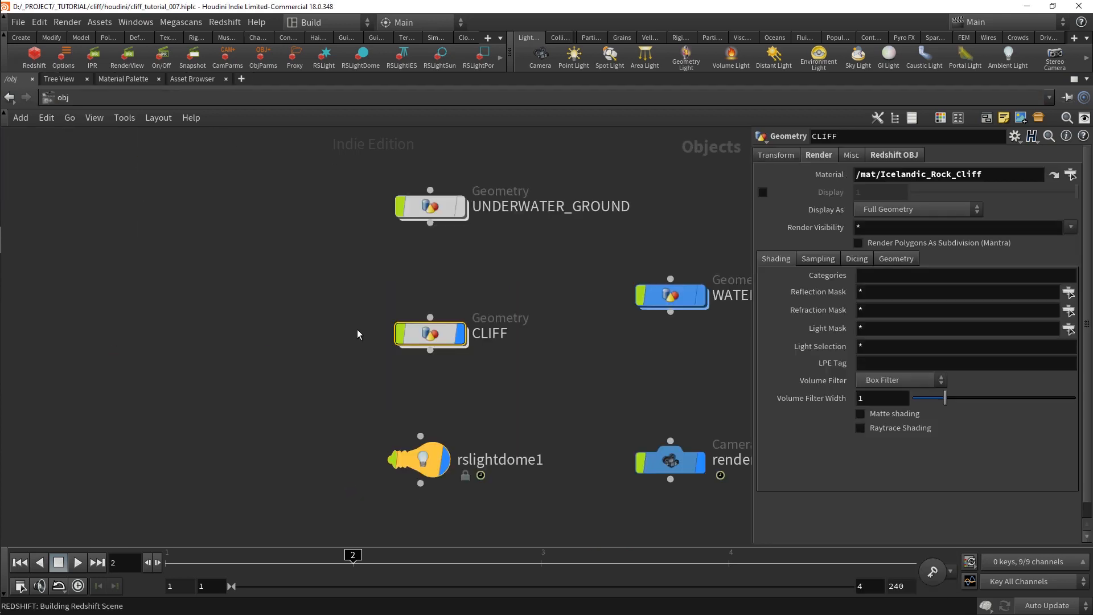
click(1070, 174)
click(982, 93)
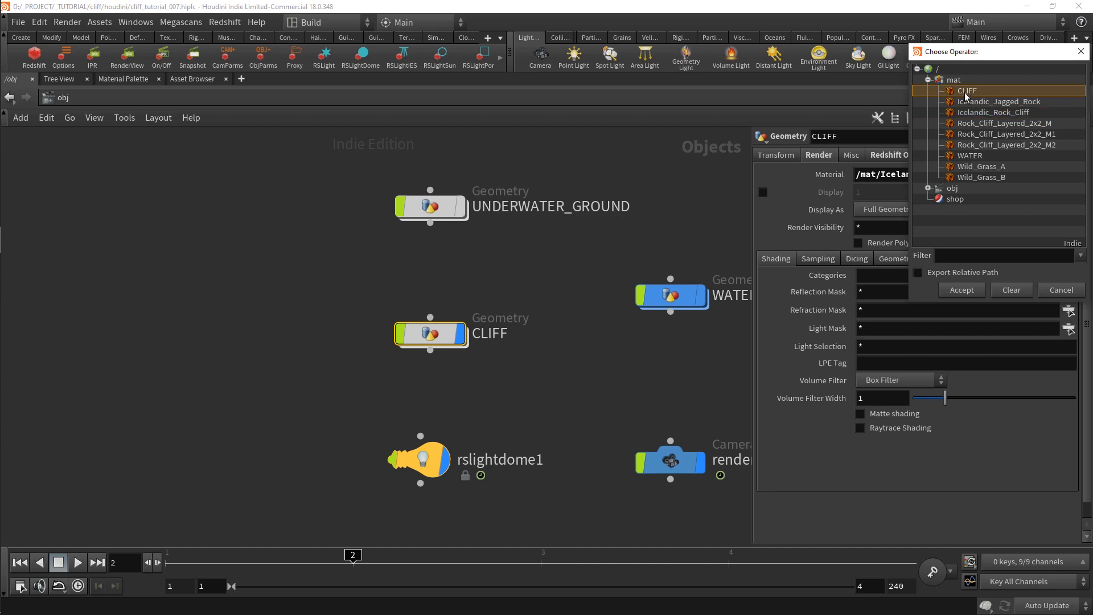
click(961, 290)
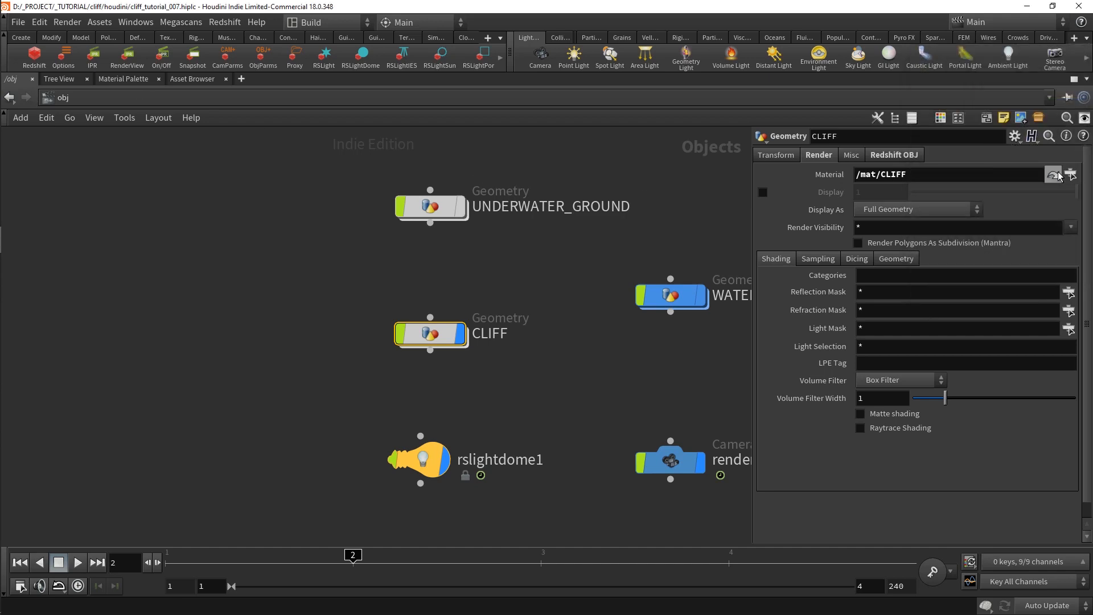
click(1053, 175)
double_click(524, 326)
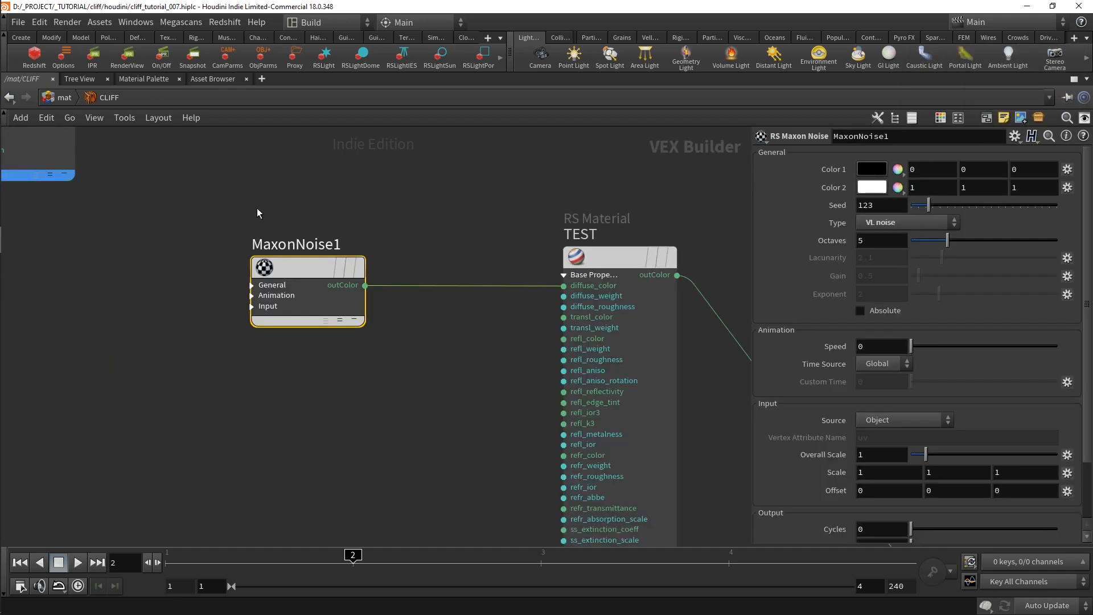
Show the cliff in the Redshift render view and set the Maxon Noise low clip to 0.5, overall scale to 500 and high clip to 0.8
click(125, 64)
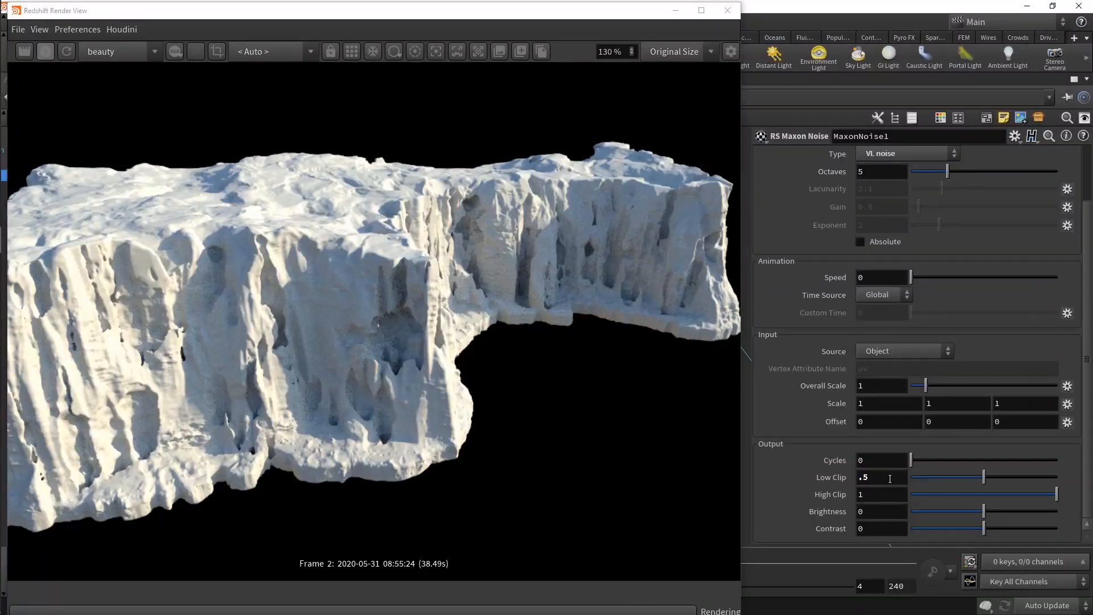
key(Return)
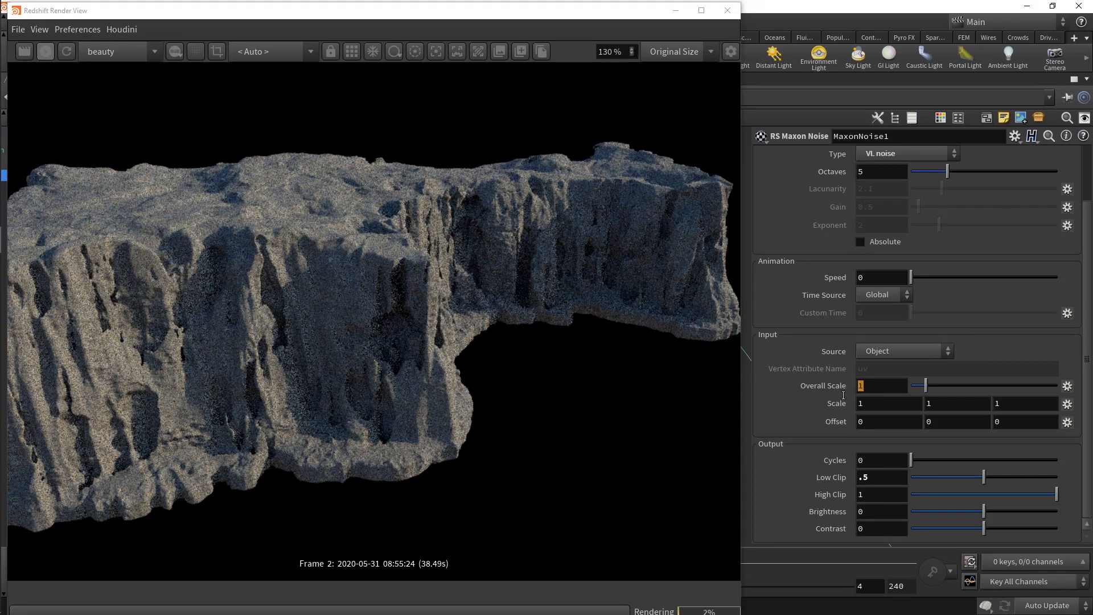
text(500)
key(Return)
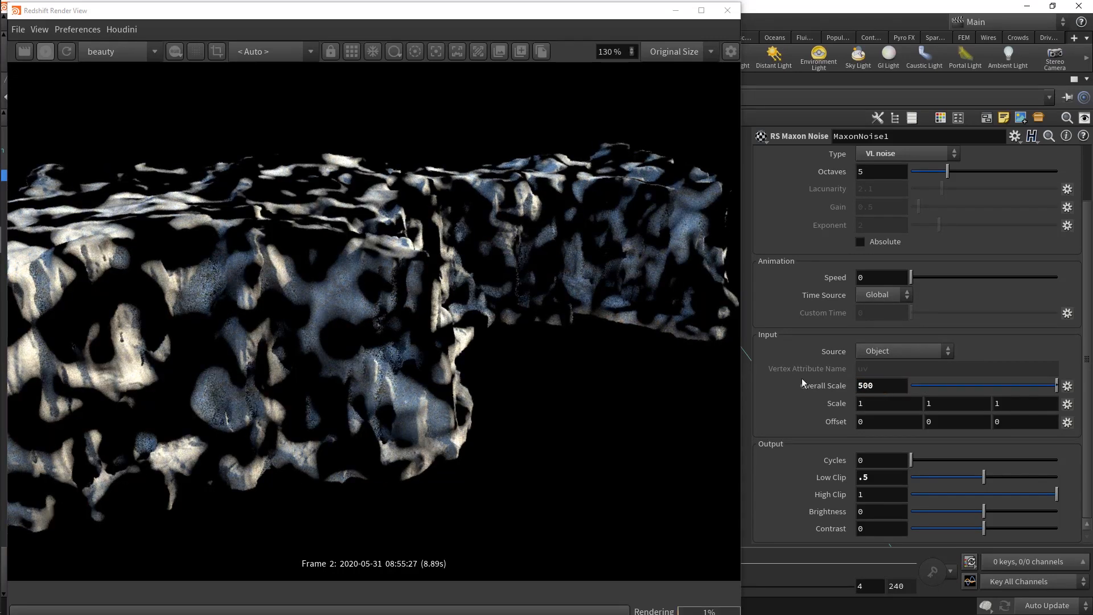
double_click(871, 493)
text(.8)
key(Return)
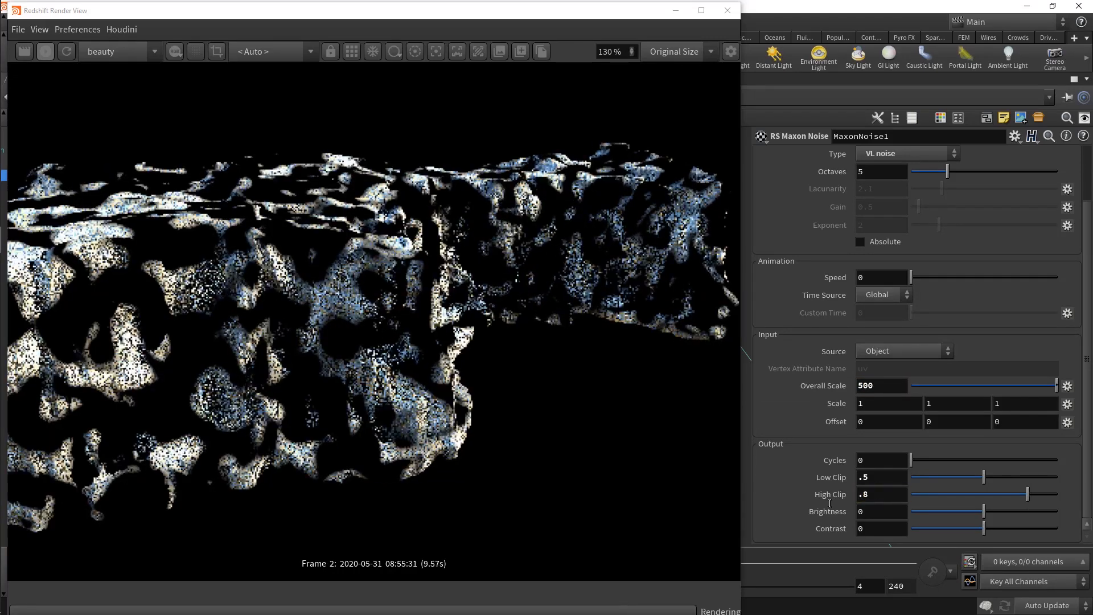
Try Cell noise and Blistered turbulence as the Maxon Noise type, ending on Naki
scroll(821, 413, up, 3)
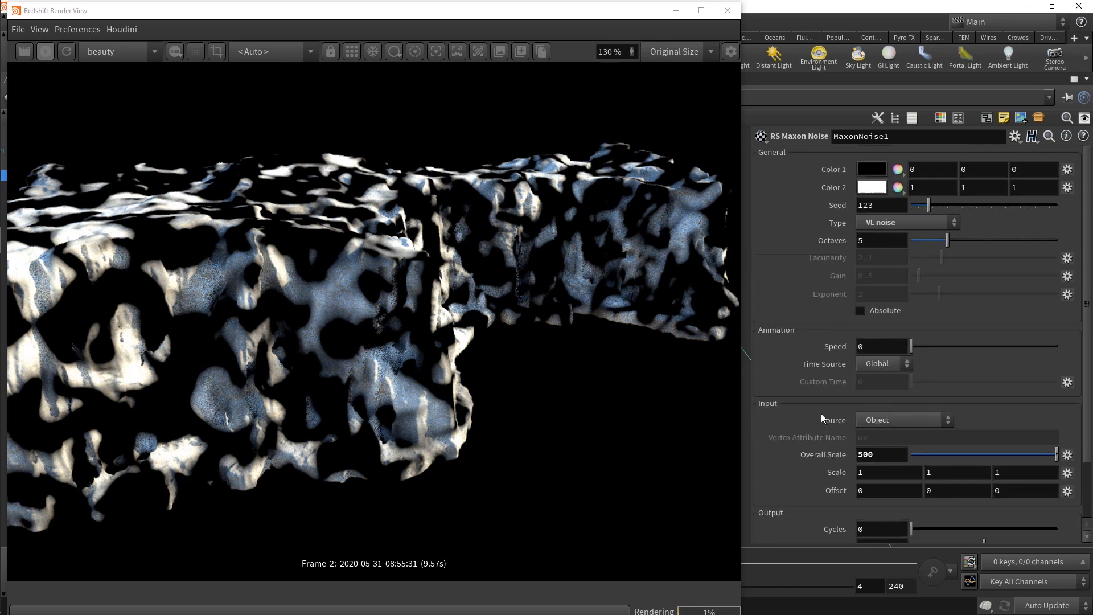
click(896, 221)
click(879, 279)
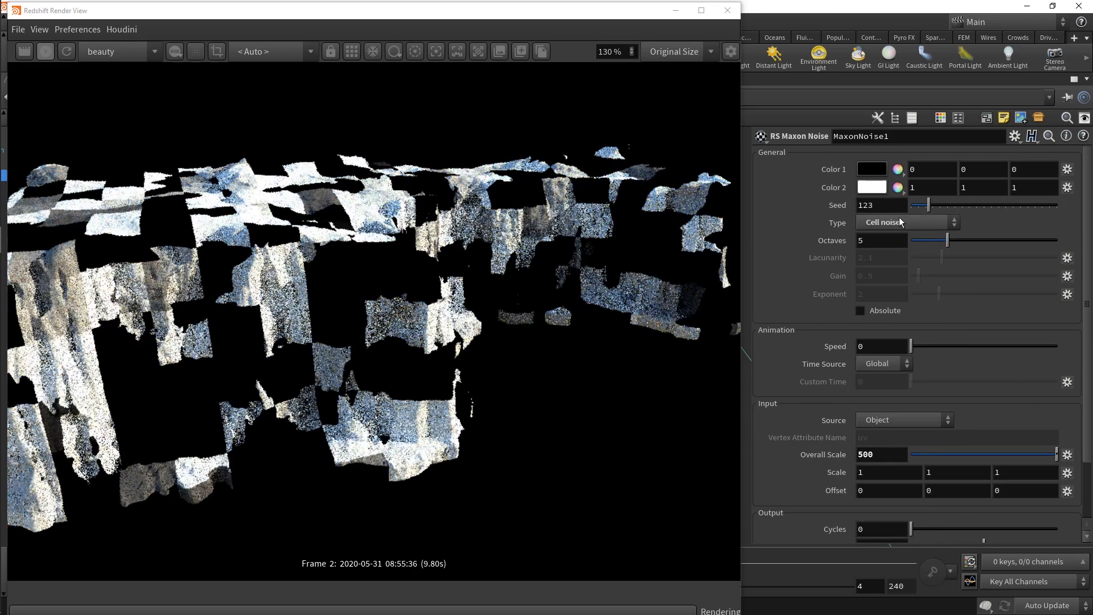
click(899, 222)
click(899, 250)
click(902, 222)
click(869, 392)
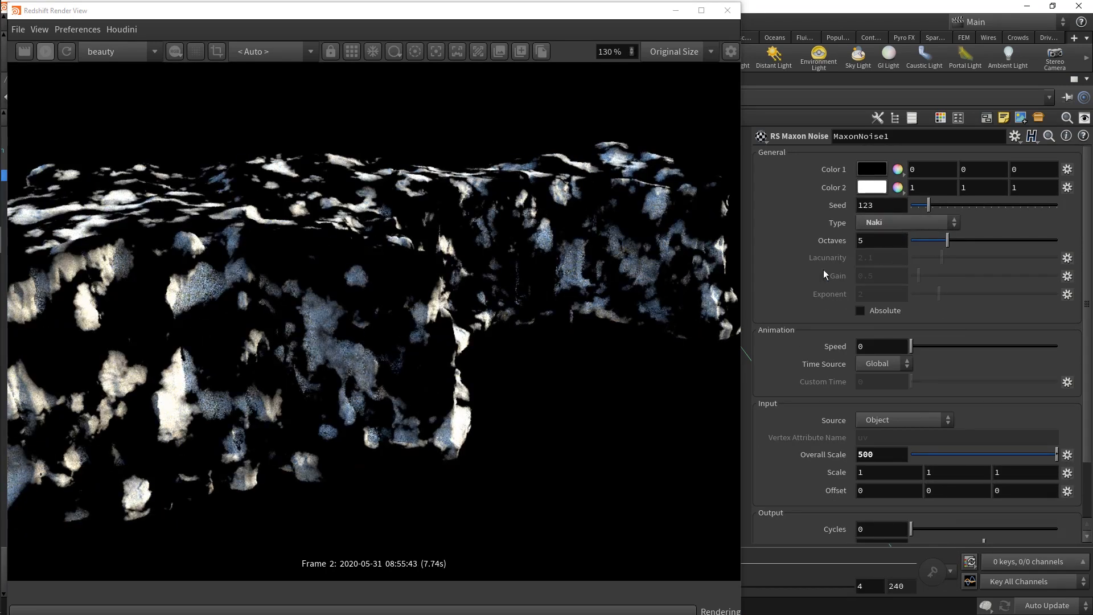
Set the second (Y) scale value of the Maxon Noise to 2 to stretch the pattern vertically
click(890, 456)
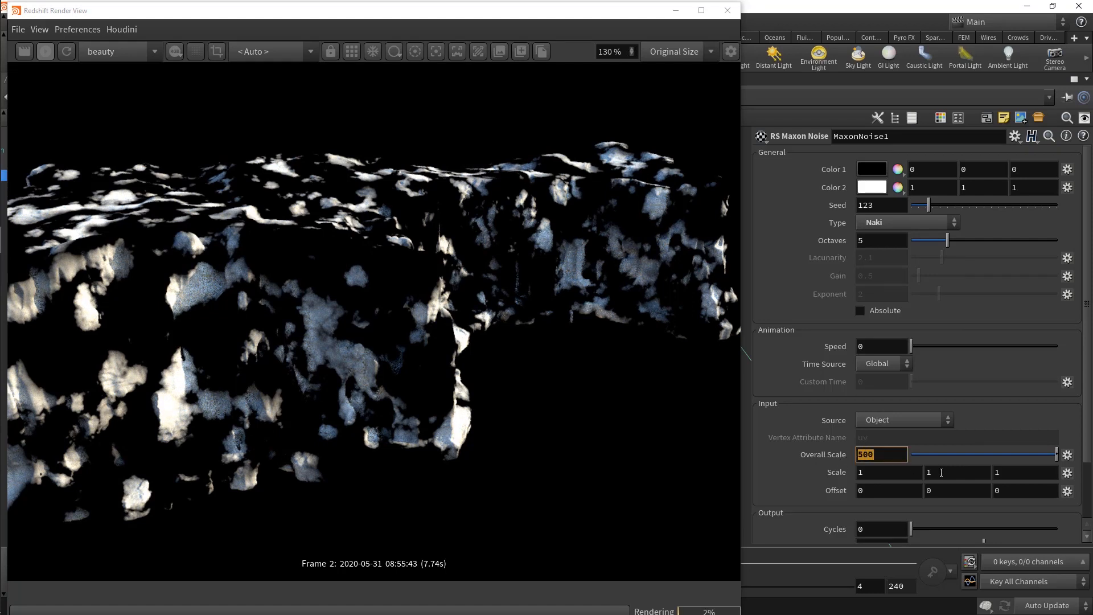
click(939, 471)
text(2)
key(Return)
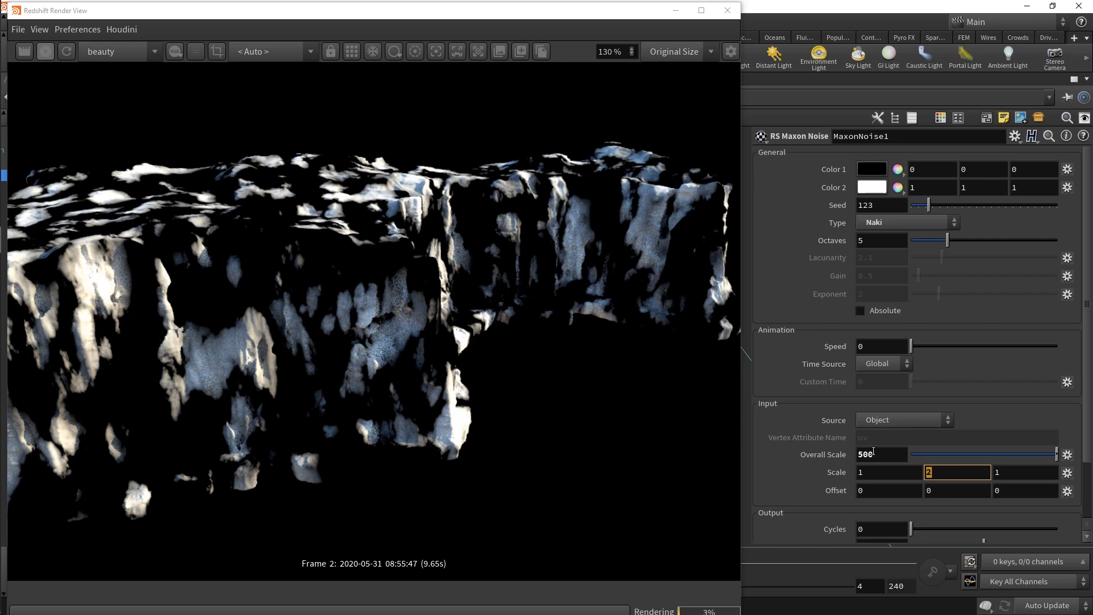
Test Maxon Noise overall scales of 1200 and 800, ending on 850
double_click(874, 452)
text(1200)
key(Return)
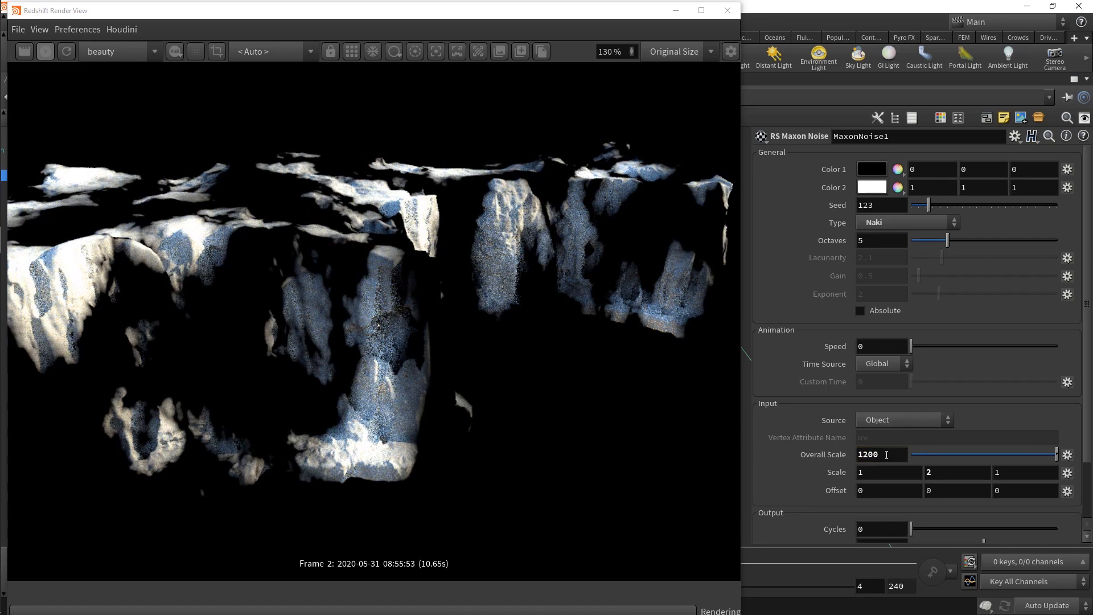
double_click(885, 454)
text(800)
key(Return)
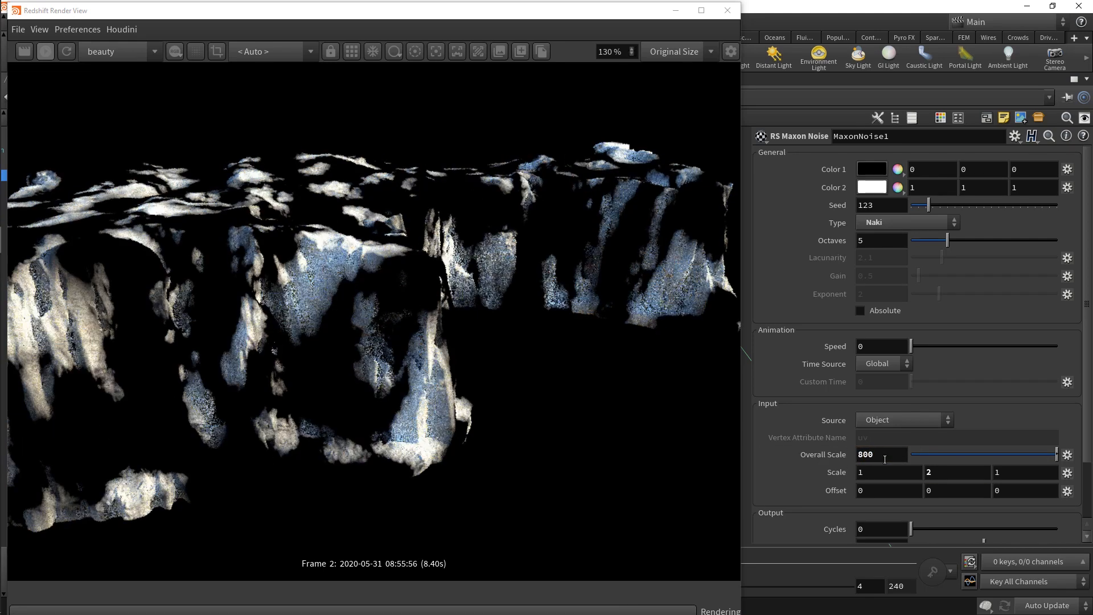
double_click(885, 457)
text(850)
key(Return)
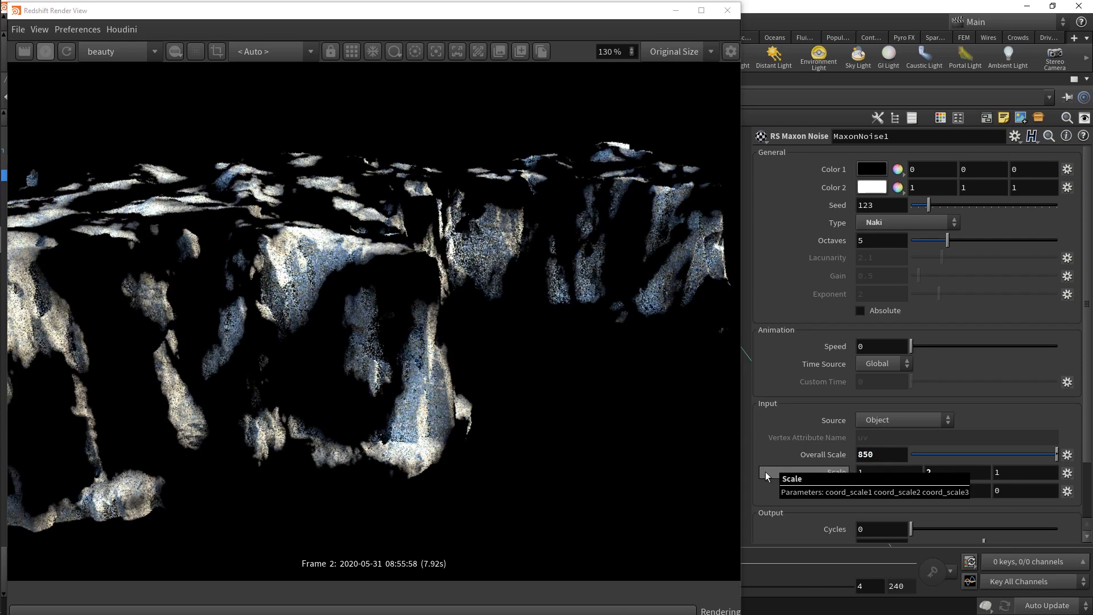
Set the Maxon Noise low clip to 0.4 and high clip to 0.6
scroll(243, 377, down, 1)
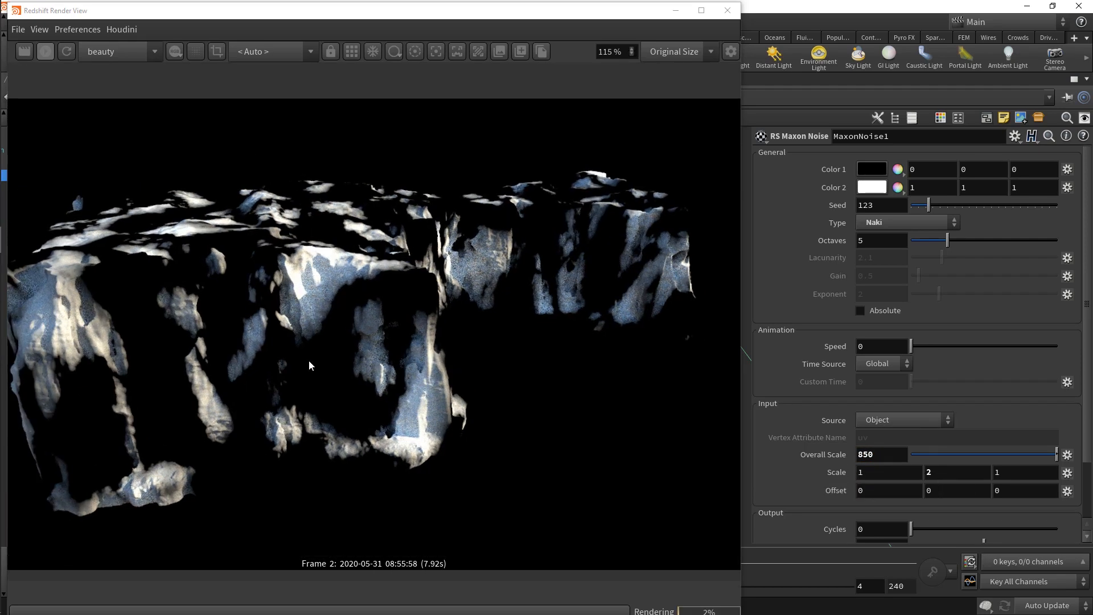
scroll(311, 365, up, 1)
scroll(885, 460, down, 2)
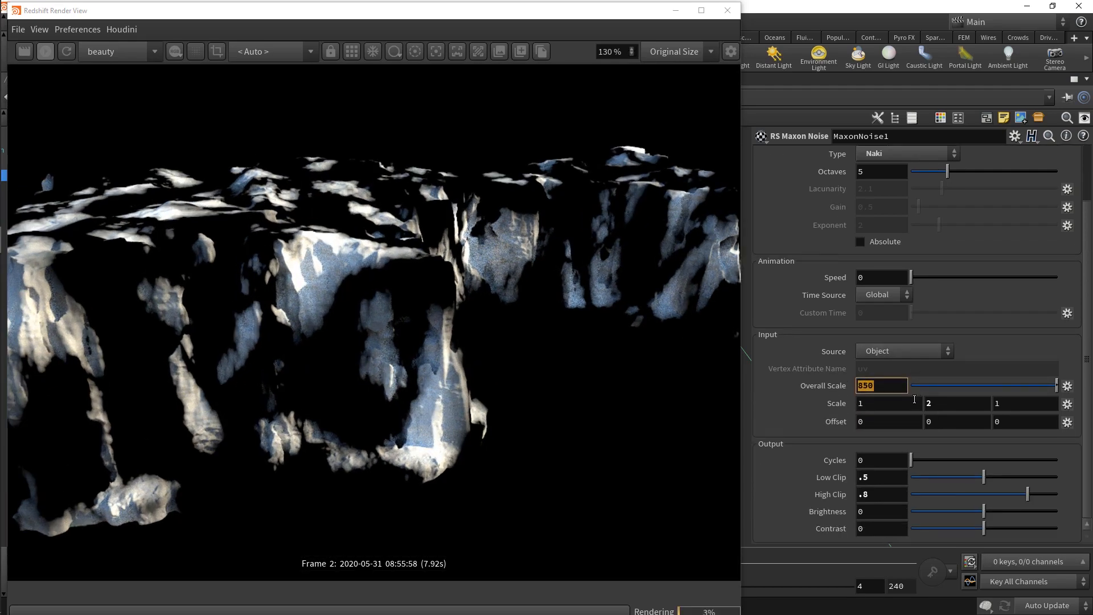
double_click(882, 477)
text(.4)
double_click(883, 495)
text(.6)
key(Return)
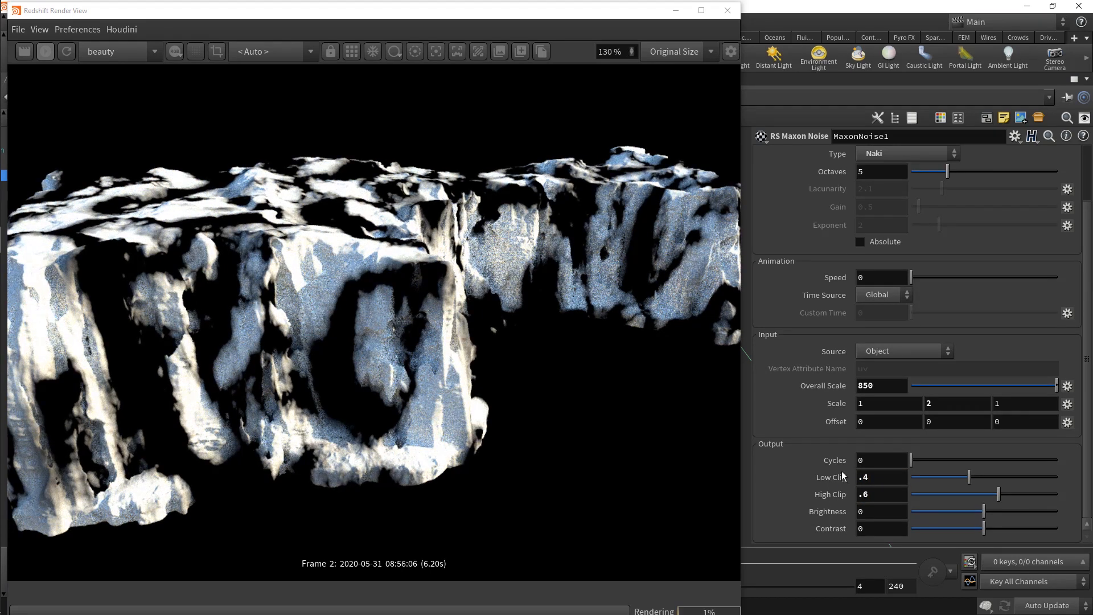
Set the Maxon Noise octaves to 8 and its low clip to 0.455
scroll(917, 197, up, 1)
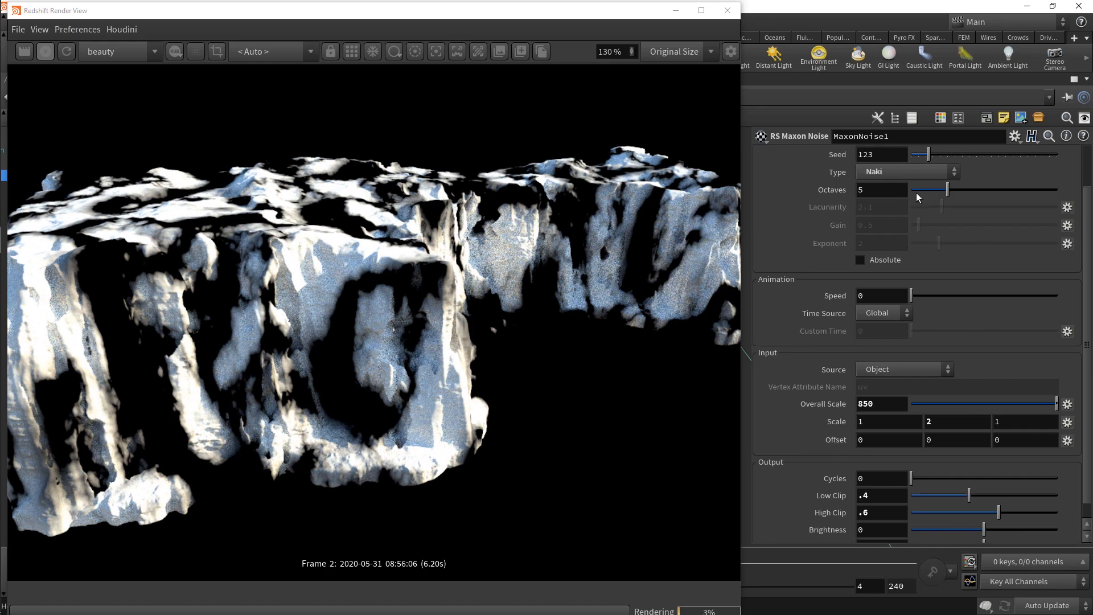
text(8)
key(Return)
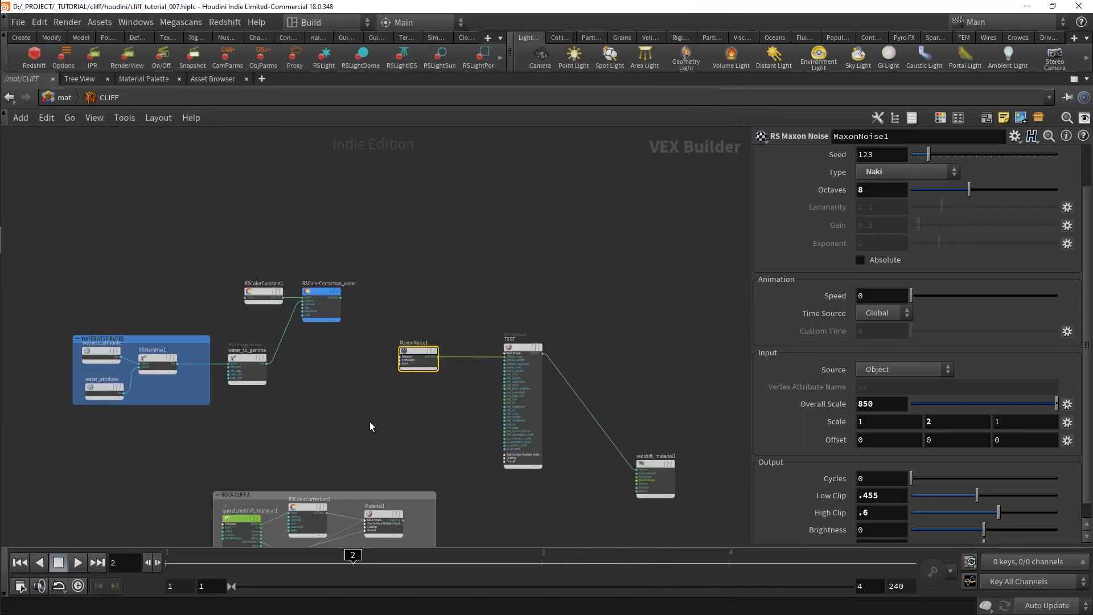
Retitle the rock network box as ROCK CLIFF A - LOW FREQUENCY and paste a copy of it with its four nodes underneath
text(LOW FREQUENCY)
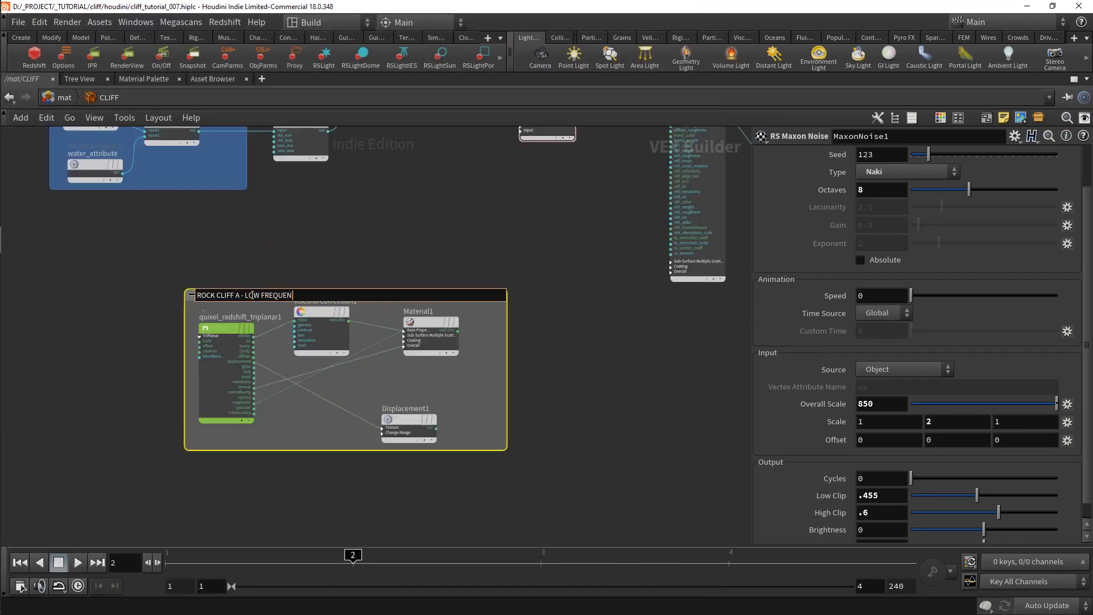
key(Return)
drag(136, 287, 541, 476)
key(ctrl+c)
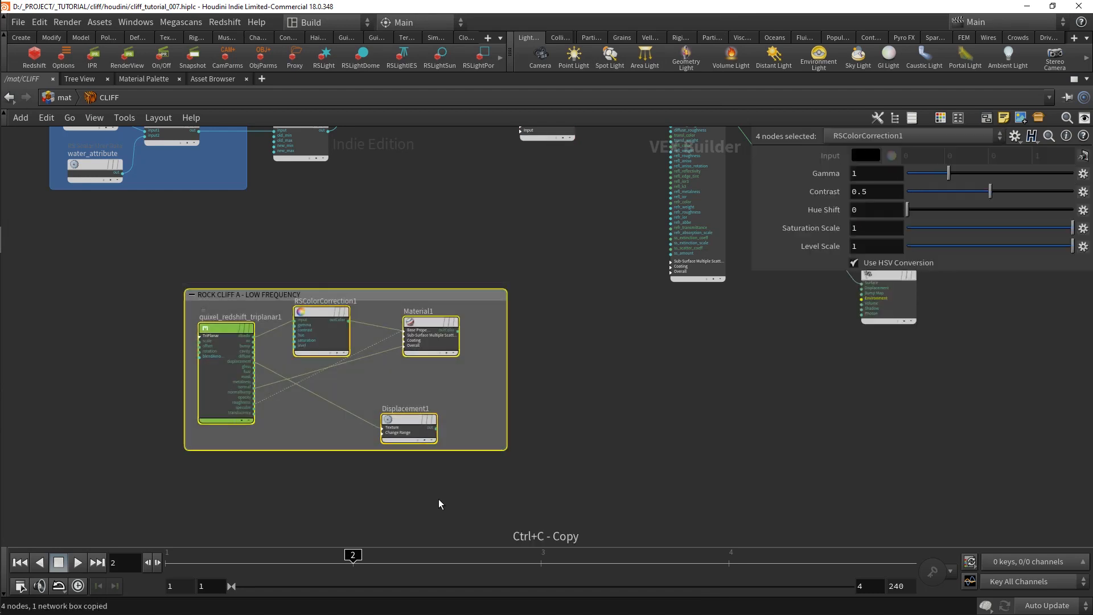
middle_drag(439, 500, 439, 350)
key(ctrl+v)
click(345, 364)
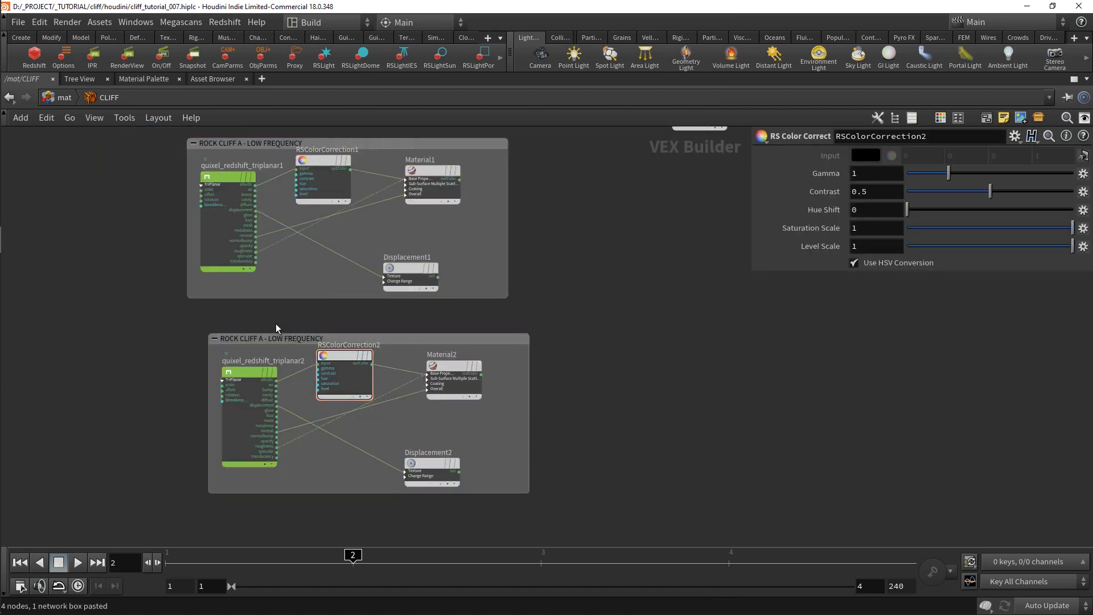
Retitle the duplicated network box as ROCK CLIFF A - MID FREQUENCY
scroll(273, 339, up, 2)
double_click(268, 339)
drag(268, 340, 456, 338)
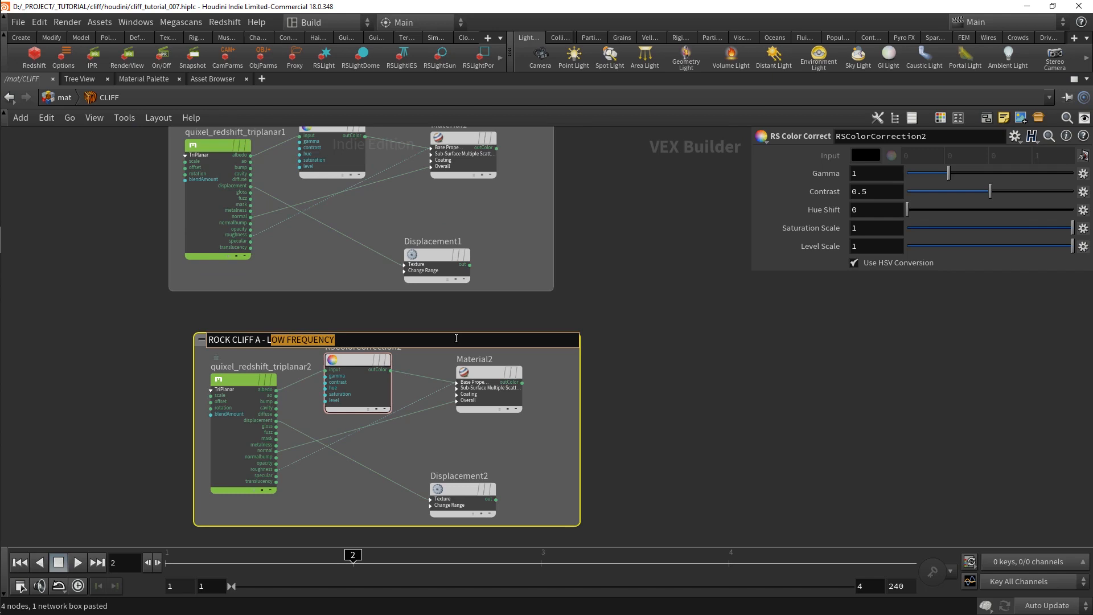
key(BackSpace)
key(BackSpace)
text(MID FREQUE)
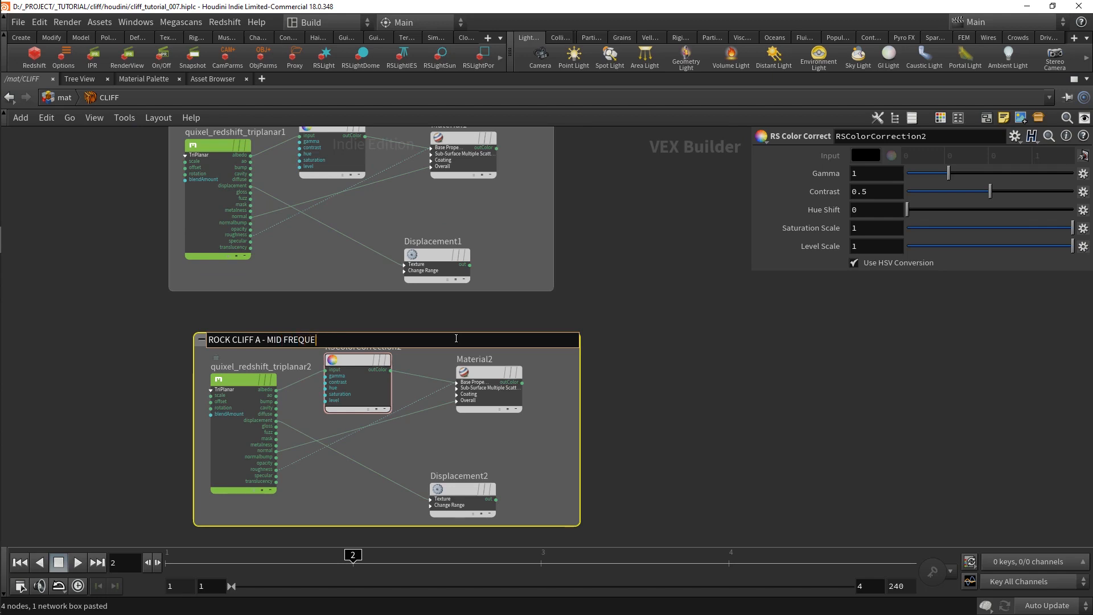
text(NCY)
key(Return)
Set the coordinate scale of the MID FREQUENCY box's triplanar node to 0.014 on all three axes
click(235, 380)
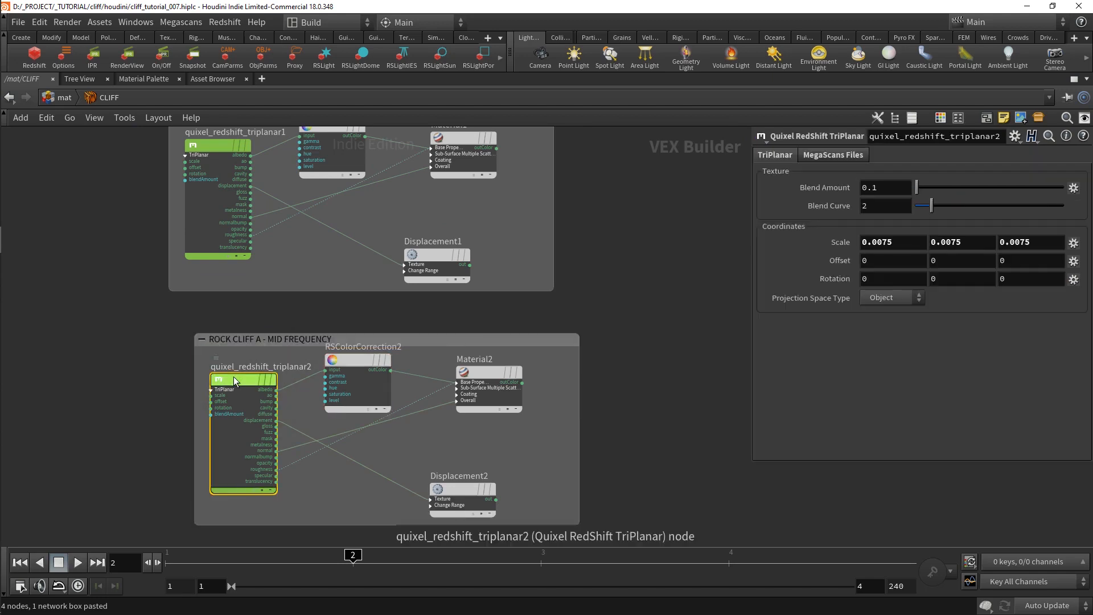
click(911, 244)
key(BackSpace)
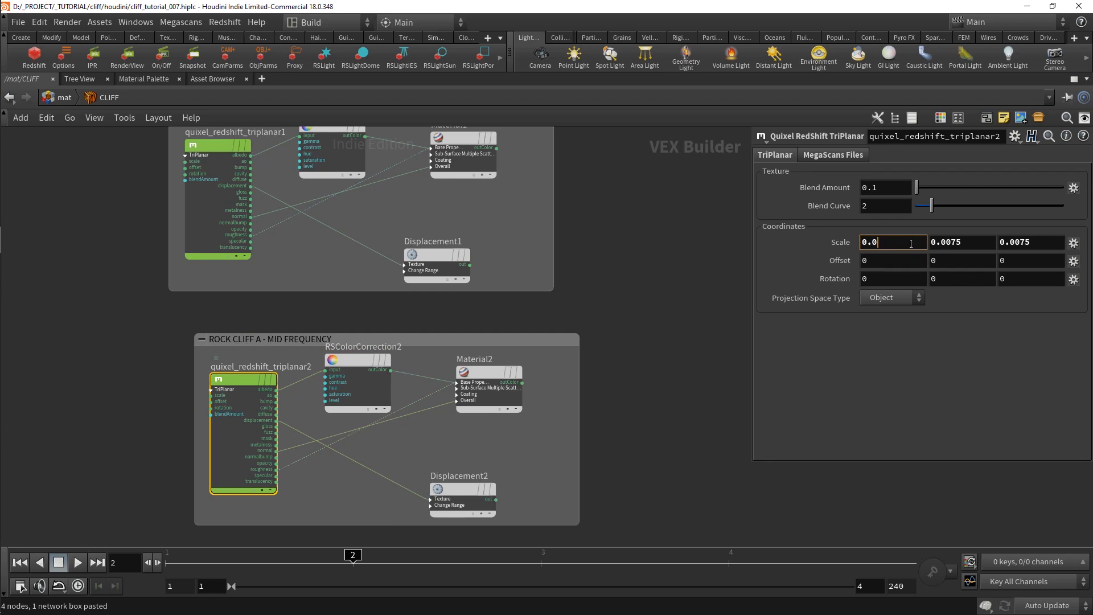
click(970, 240)
key(BackSpace)
key(BackSpace)
key(BackSpace)
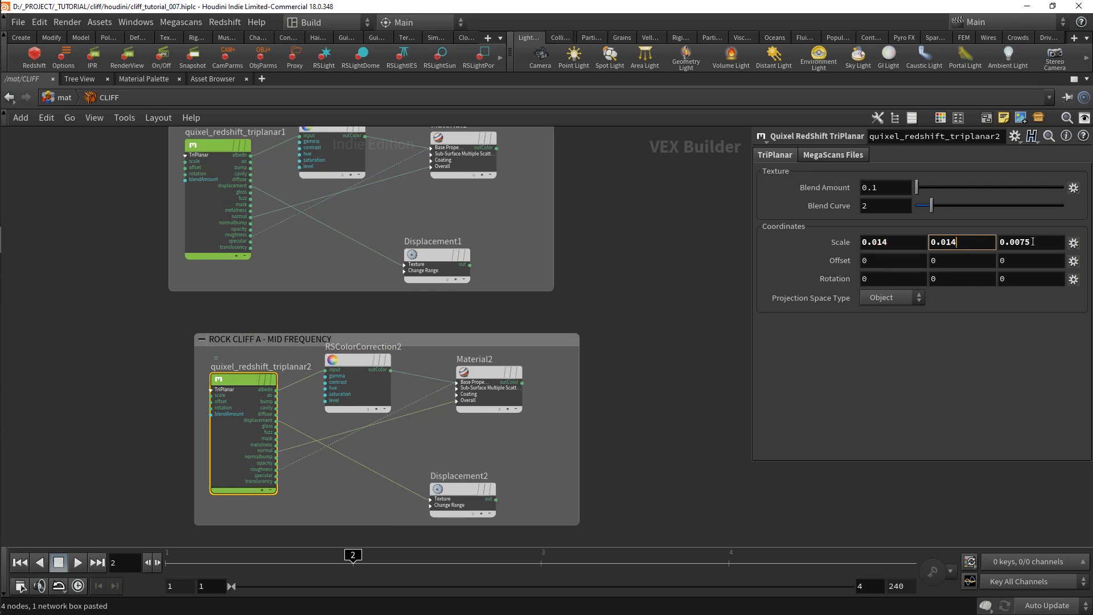
click(1036, 244)
key(BackSpace)
key(BackSpace)
key(BackSpace)
text(14)
key(Return)
middle_drag(630, 344, 424, 347)
scroll(422, 347, down, 2)
middle_drag(495, 301, 471, 341)
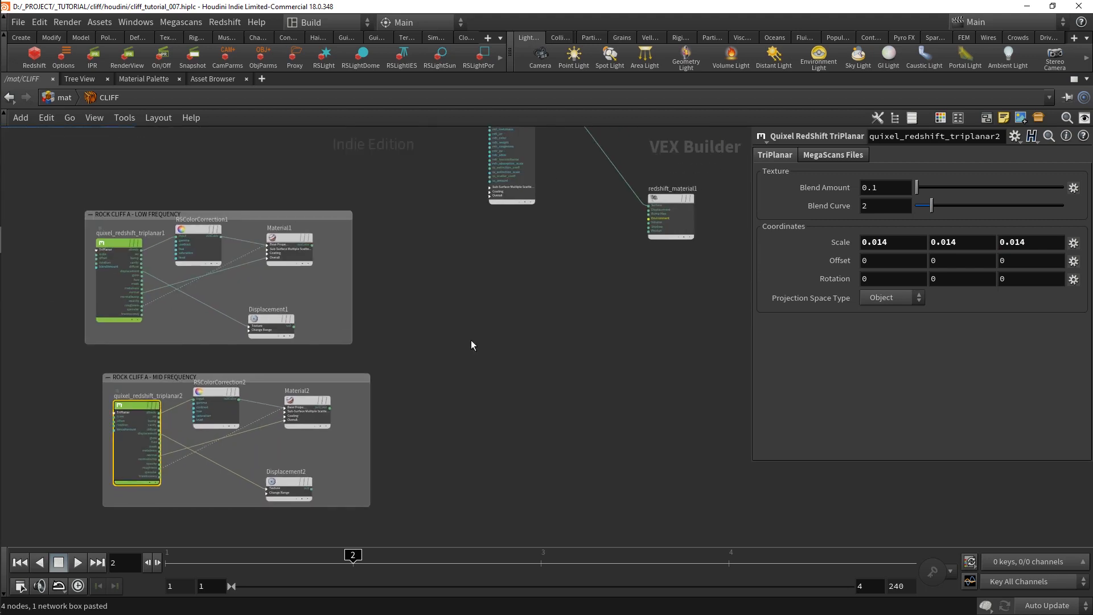
Add an RS Material Blender and connect the LOW FREQUENCY box's Material1 output to its base color
key(Tab)
text(rsmateri)
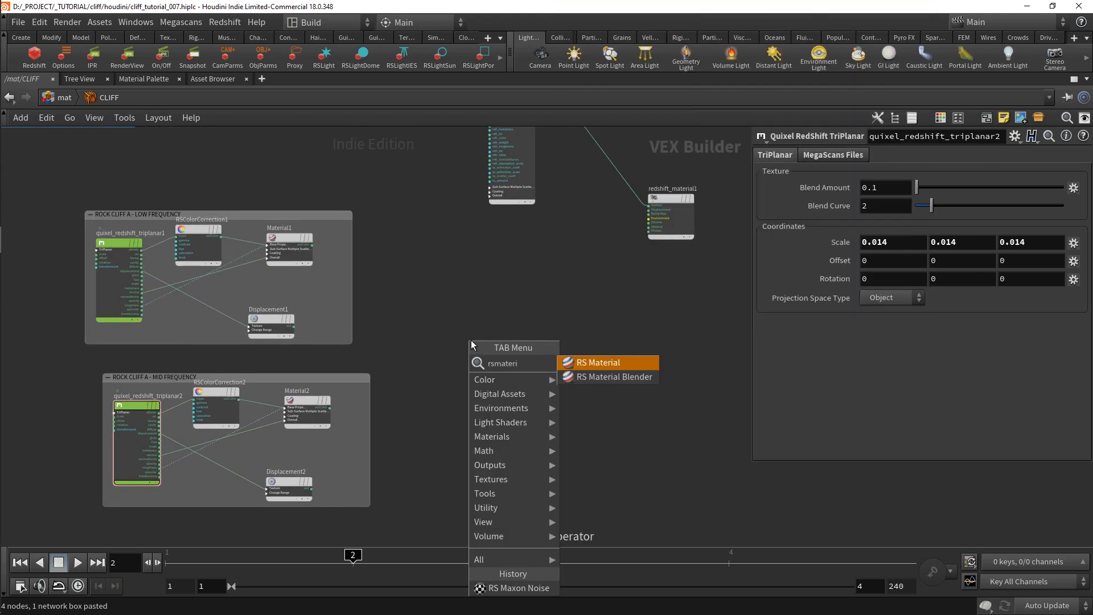
key(Down)
key(Return)
click(452, 345)
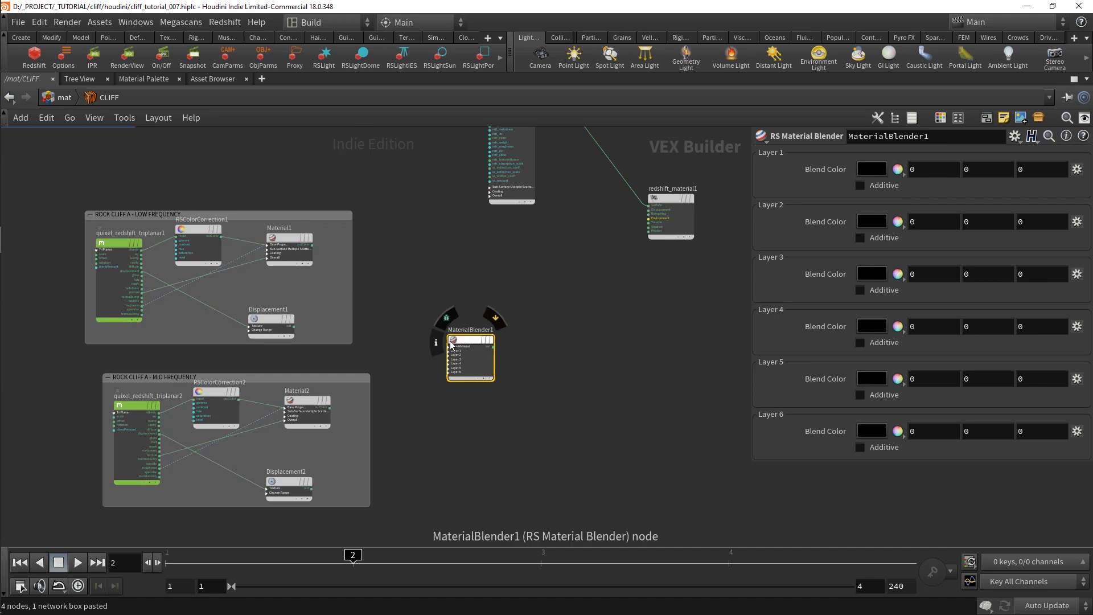
scroll(456, 348, up, 3)
drag(447, 351, 251, 199)
Connect Material2 to the material blender's layerColor1 input and the Maxon Noise output to its blendColor1 input
click(458, 366)
click(458, 361)
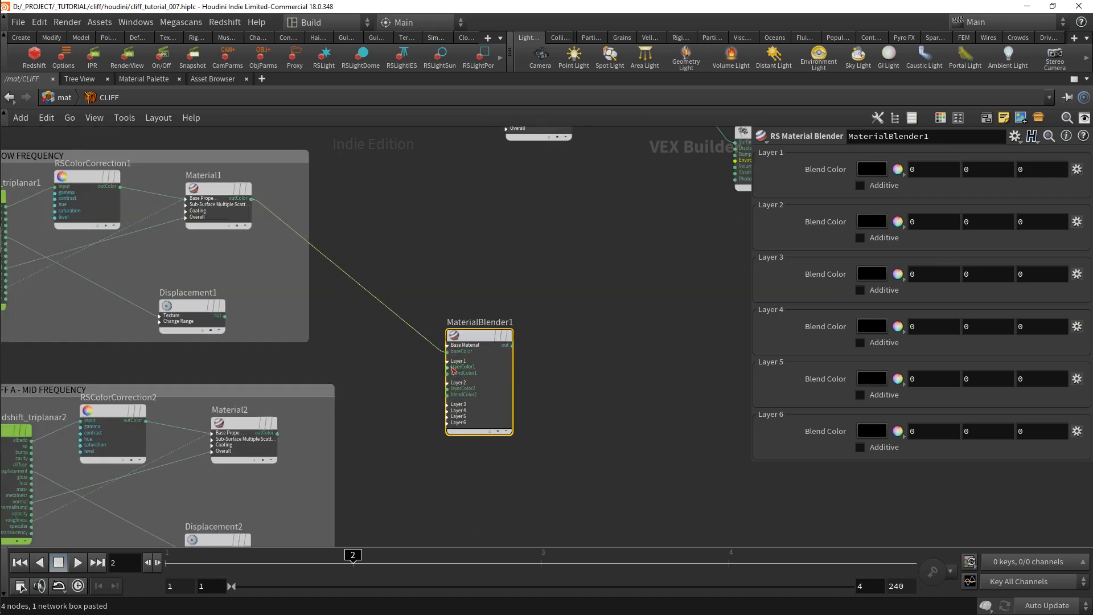
middle_drag(407, 430, 497, 312)
drag(520, 291, 351, 372)
middle_drag(575, 223, 598, 379)
click(543, 453)
middle_drag(350, 288, 405, 453)
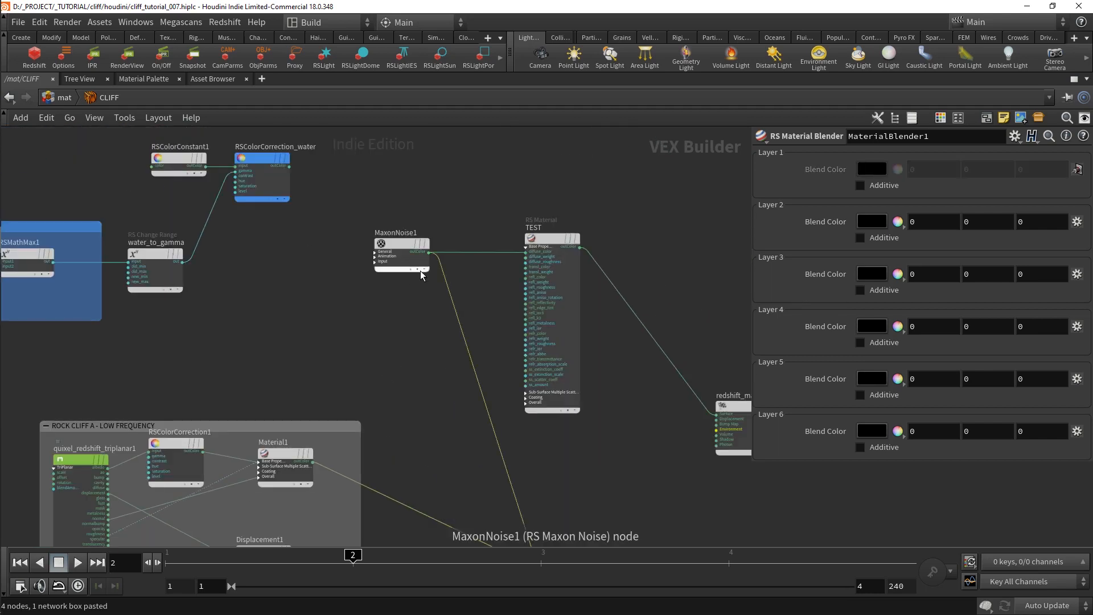
click(429, 252)
Insert a Null on the wire between the Maxon Noise and the material blender and name it ROCK_A_MASK
key(Tab)
text(null)
key(Return)
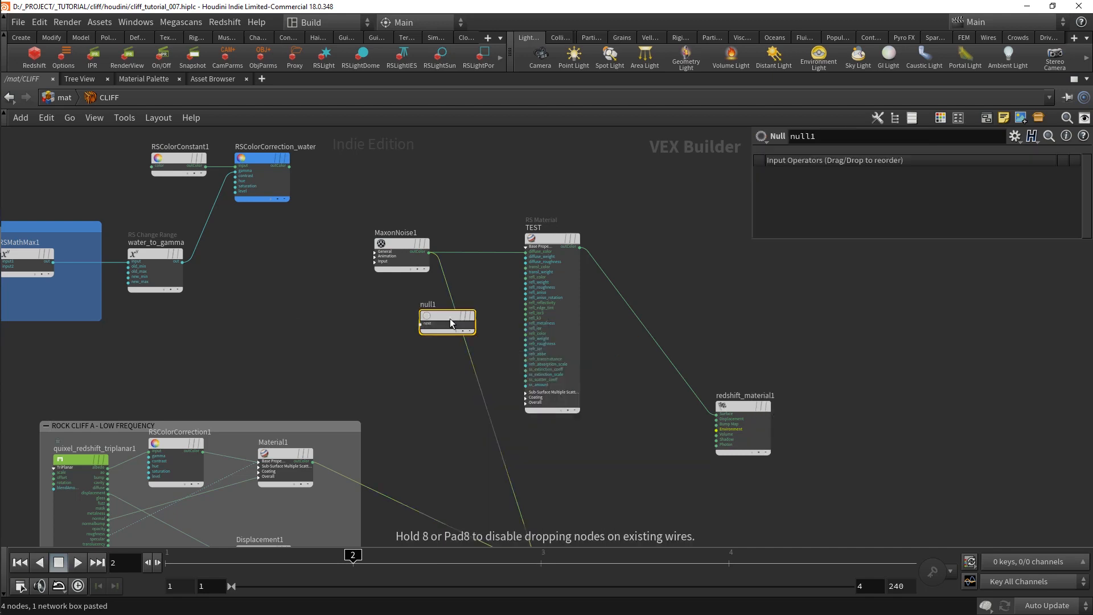
click(460, 330)
double_click(449, 305)
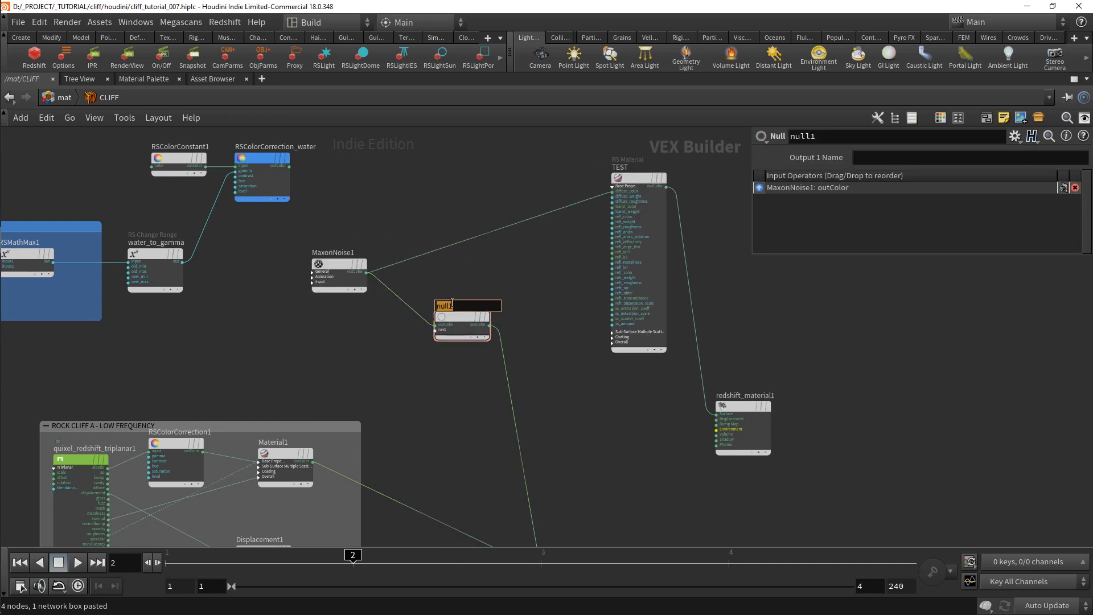
text(ROCK_A_MASK)
key(Return)
Color the ROCK_A_MASK null and the LOW and MID FREQUENCY network boxes orange
key(c)
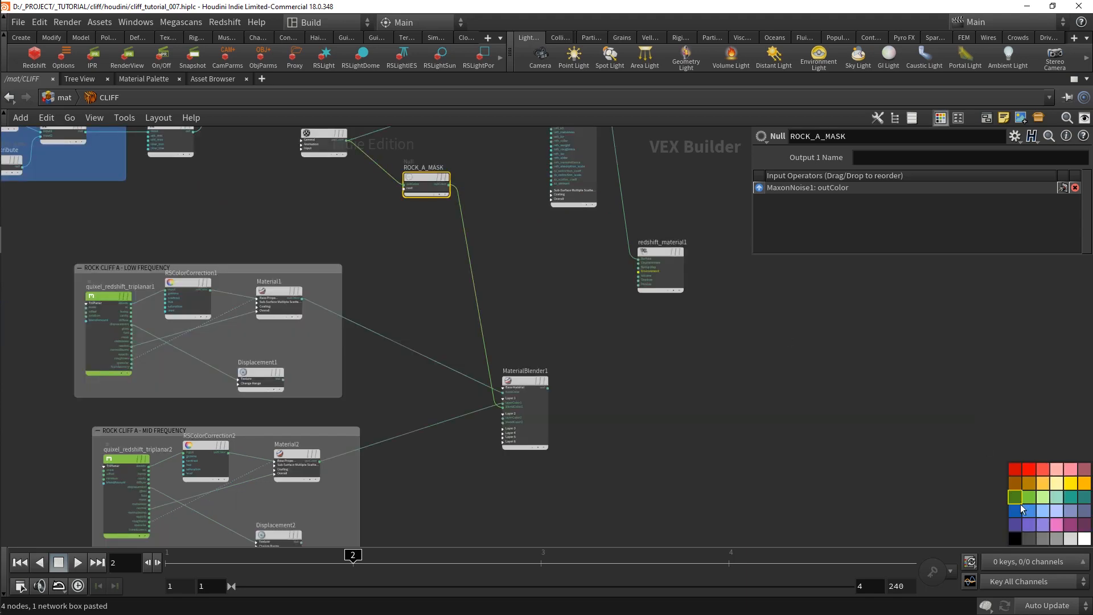
click(1028, 483)
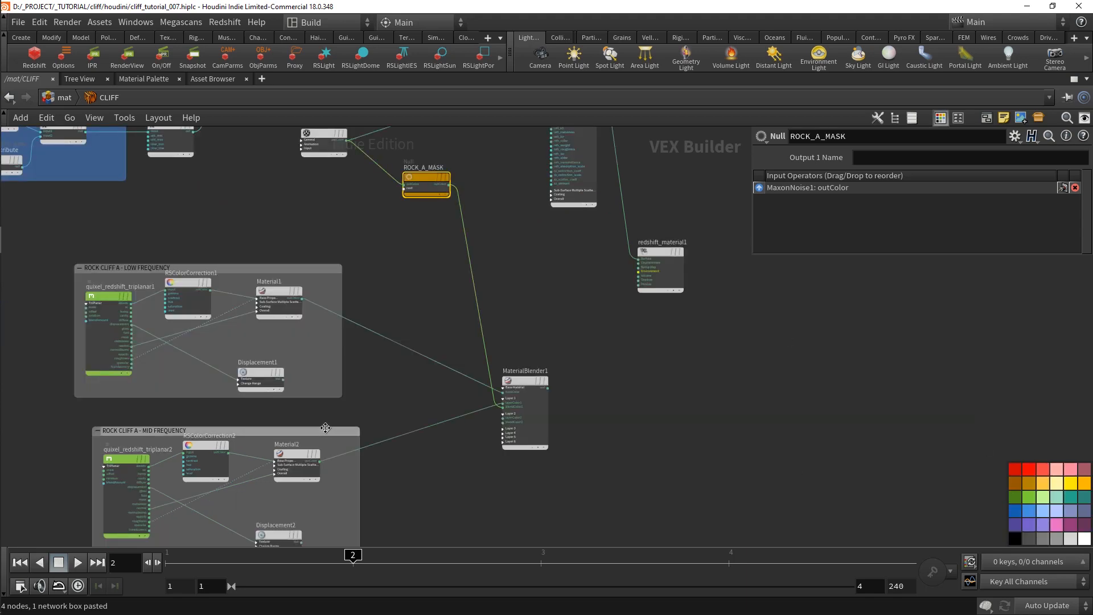
click(325, 428)
shift+click(322, 268)
click(1028, 483)
key(c)
Connect the material blender's output to the surface input of redshift_material1, place that node beside the blender, and save the scene
middle_drag(617, 332, 592, 428)
drag(602, 336, 520, 484)
drag(633, 364, 642, 488)
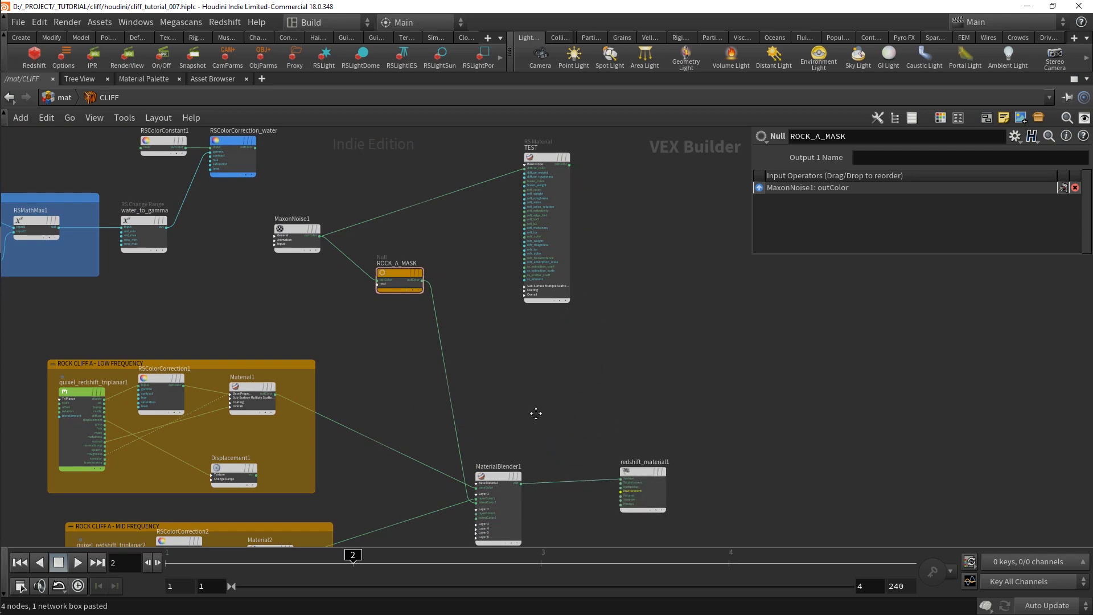
middle_drag(535, 413, 610, 272)
key(ctrl+s)
Examine the blended material on the cliff in the Redshift render view with its snapshots shown, and close the view
key(alt+r)
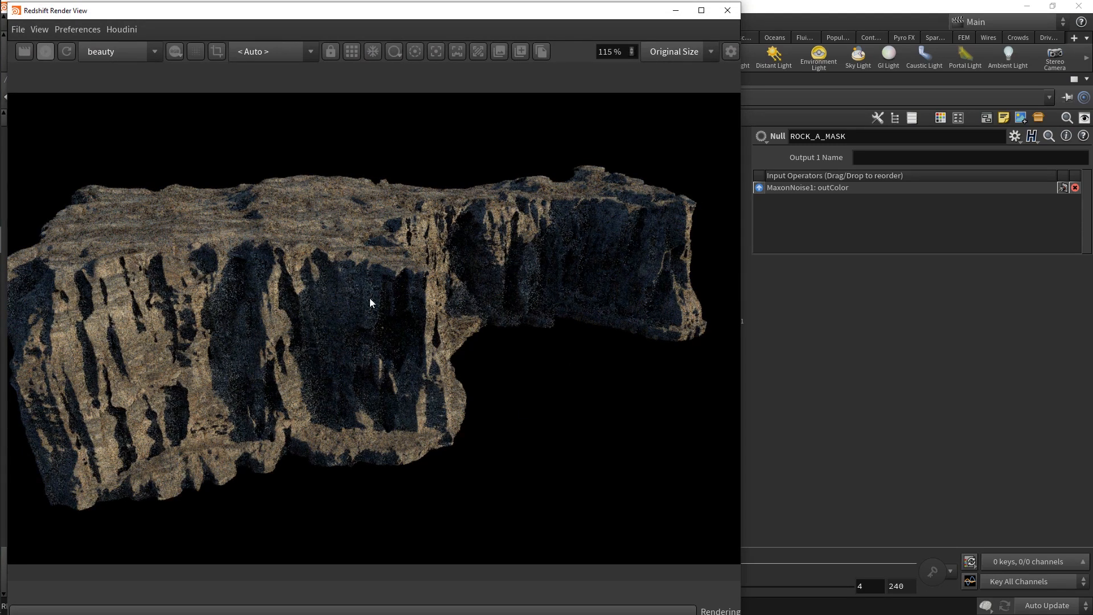
scroll(370, 303, up, 1)
click(500, 51)
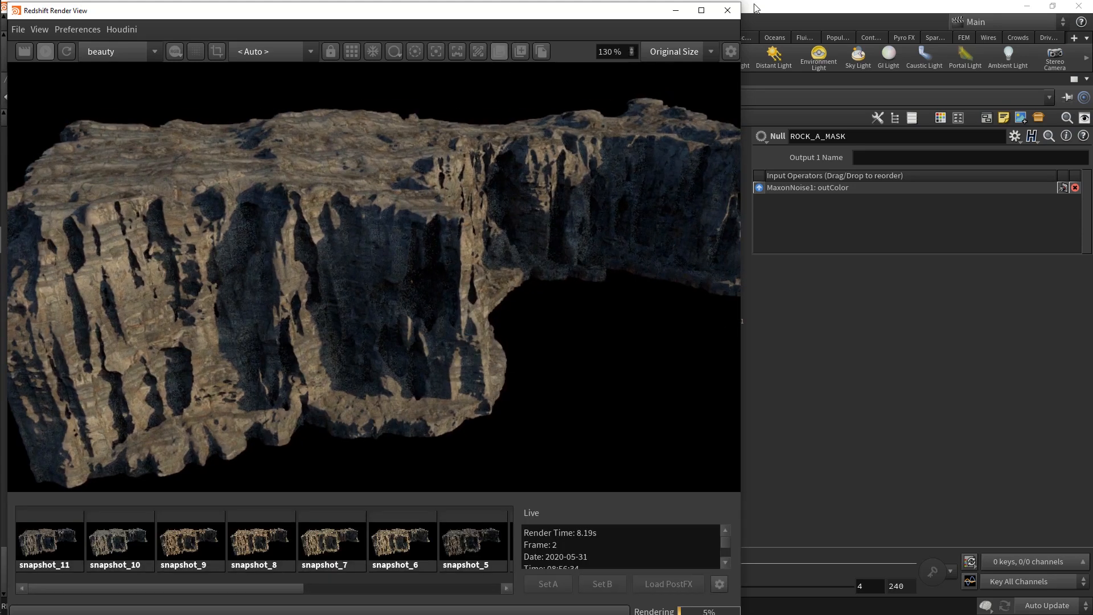
click(727, 11)
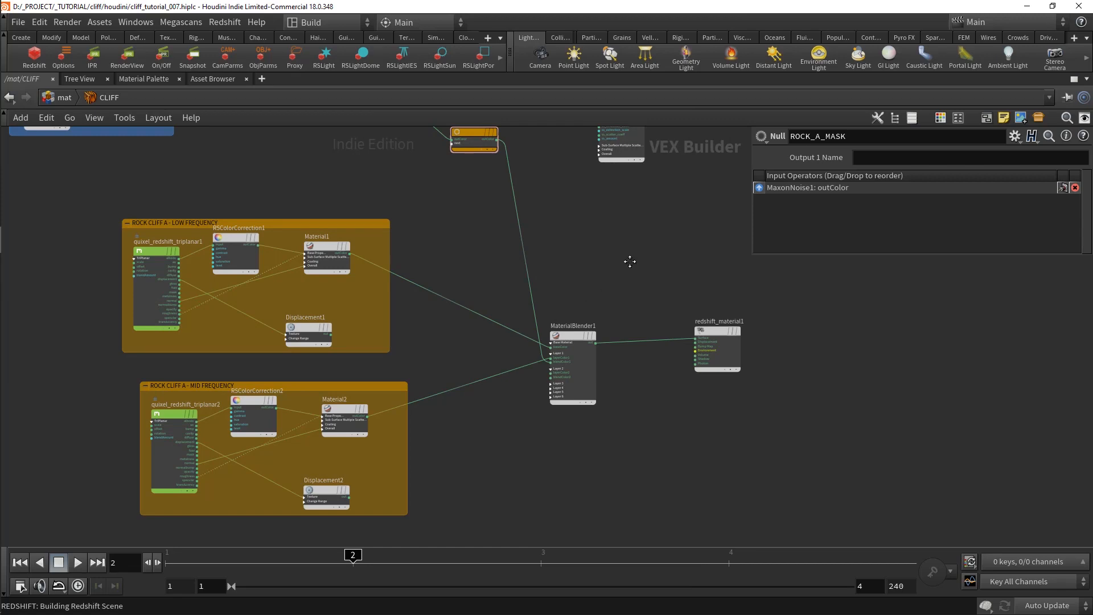
Add an RS Displacement Blender below the material blender and connect Displacement1 to its base input
key(Tab)
text(dis)
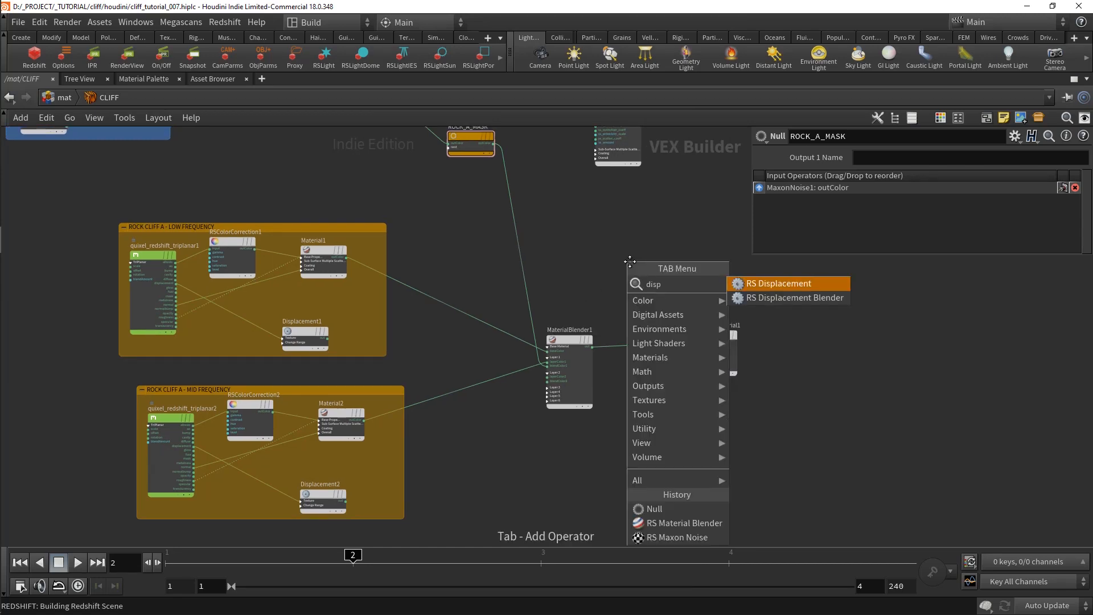
key(Down)
key(Return)
click(565, 450)
middle_drag(565, 449, 609, 357)
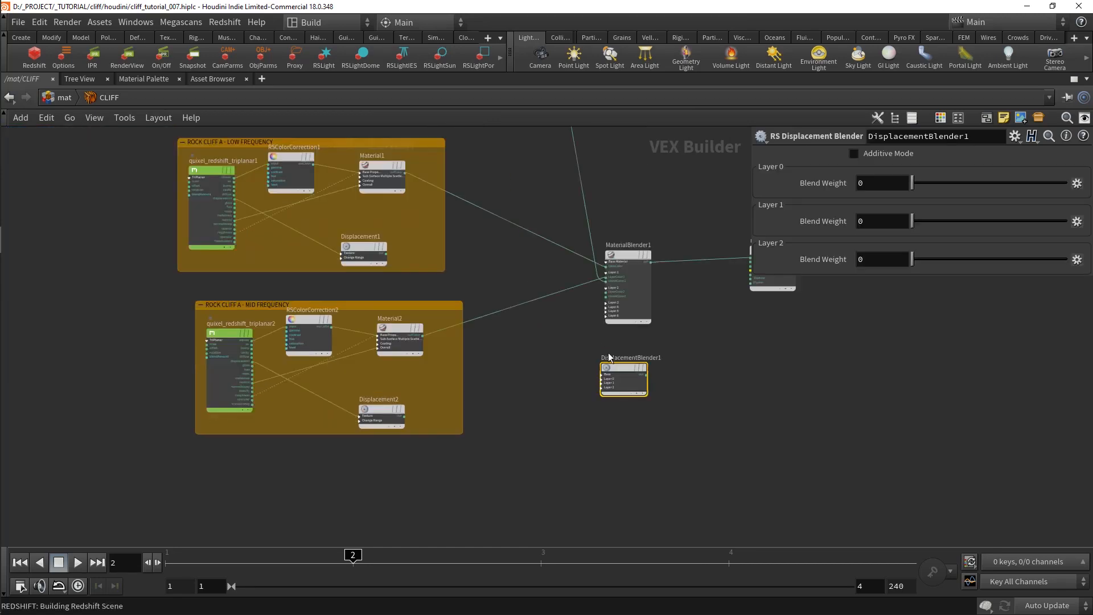
scroll(606, 353, up, 2)
click(601, 385)
drag(600, 392, 292, 212)
Connect Displacement2 to the displacement blender's displaceInput0 and ROCK_A_MASK to its displaceWeight0
click(600, 401)
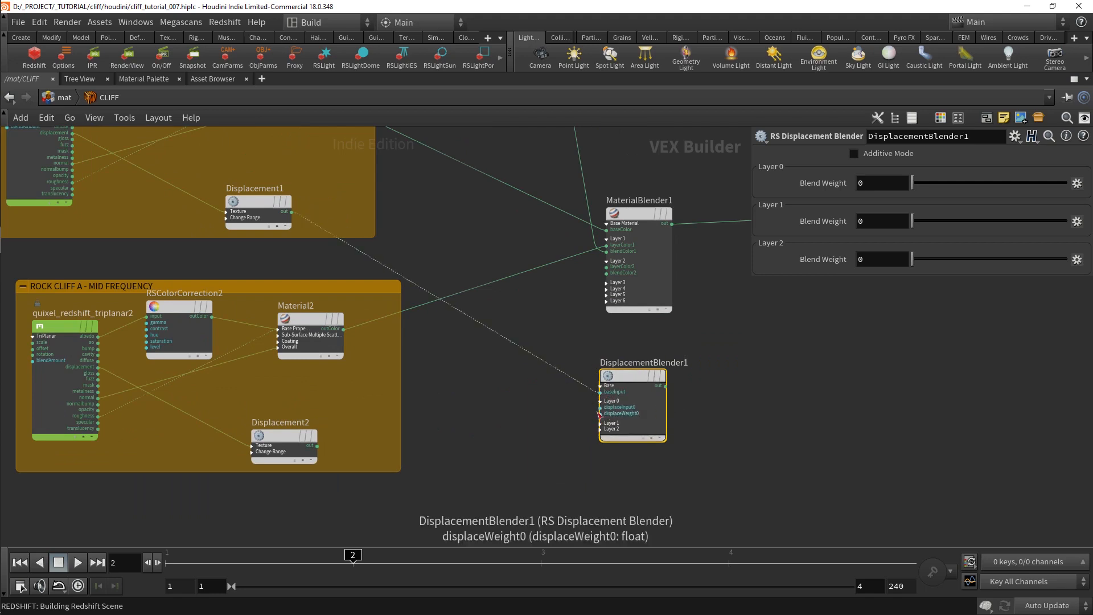
click(599, 413)
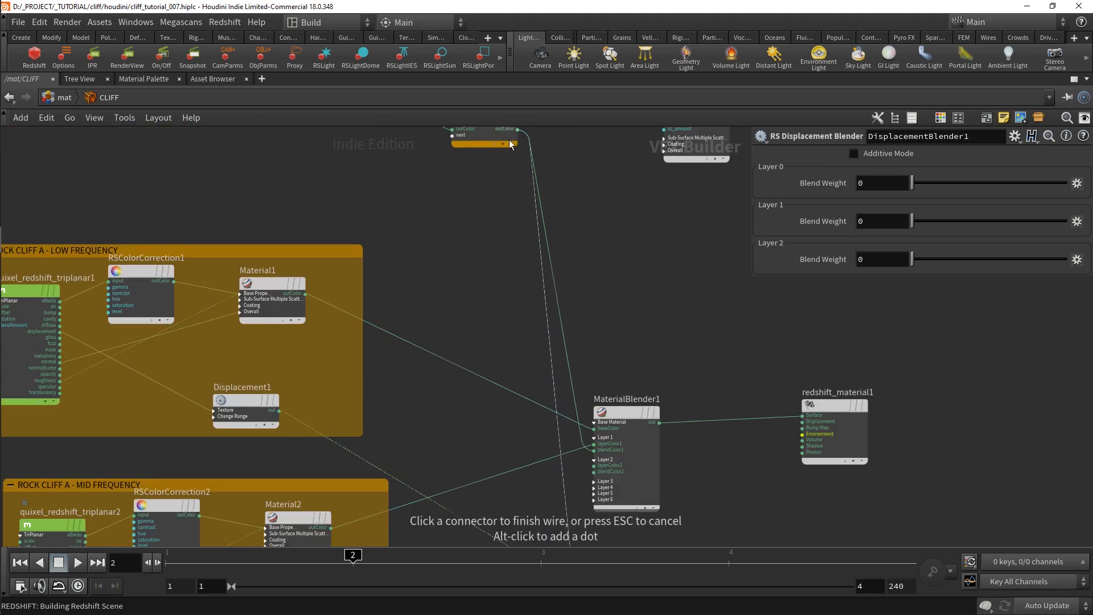
click(510, 137)
Tidy both rock boxes by moving their displacement nodes outward and adding a dot to each displacement wire
middle_drag(479, 373, 479, 238)
scroll(480, 239, down, 1)
drag(307, 458, 386, 430)
drag(282, 263, 379, 248)
alt+drag(200, 221, 153, 253)
alt+drag(199, 410, 177, 466)
drag(385, 431, 391, 458)
Connect the displacement blender's output to the displacement input of redshift_material1
click(625, 416)
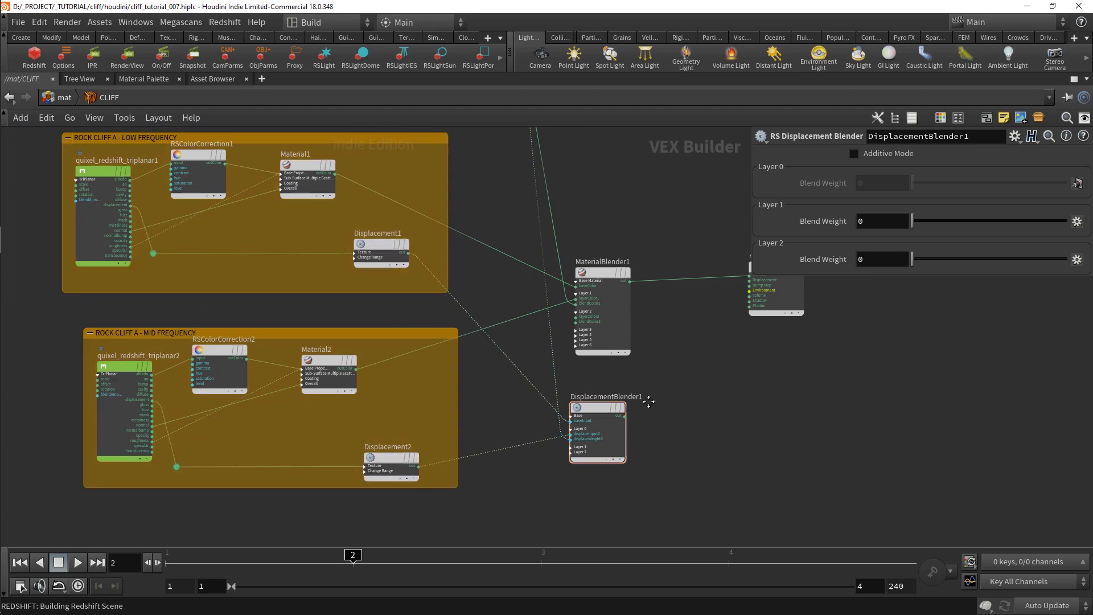
middle_drag(690, 405, 501, 398)
scroll(501, 397, up, 2)
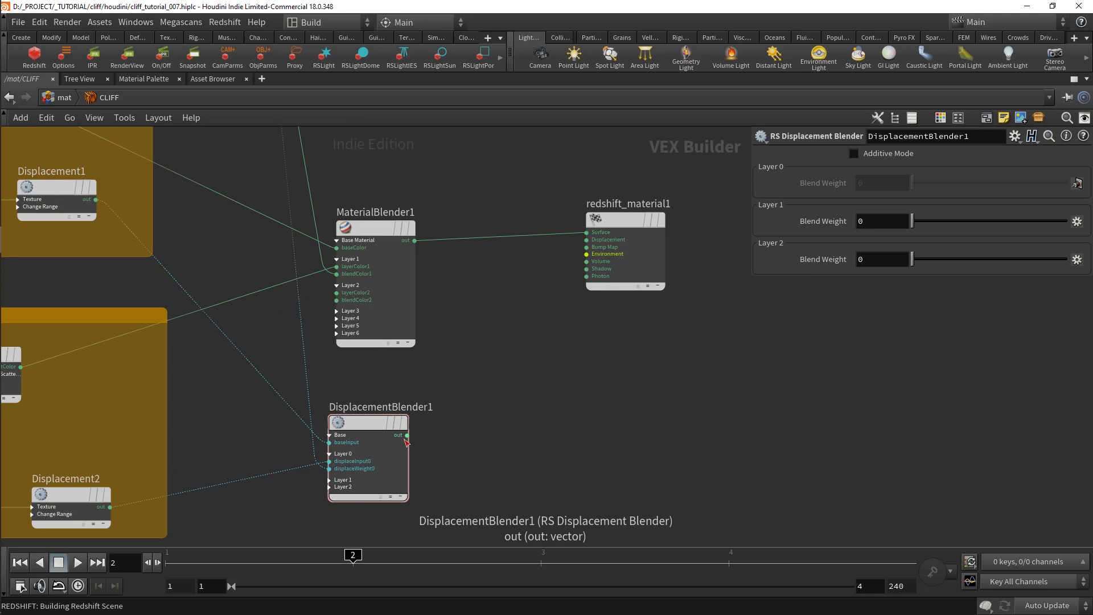
click(602, 238)
Check the scale and range settings of the Displacement2 and Displacement1 nodes
middle_drag(111, 478, 280, 446)
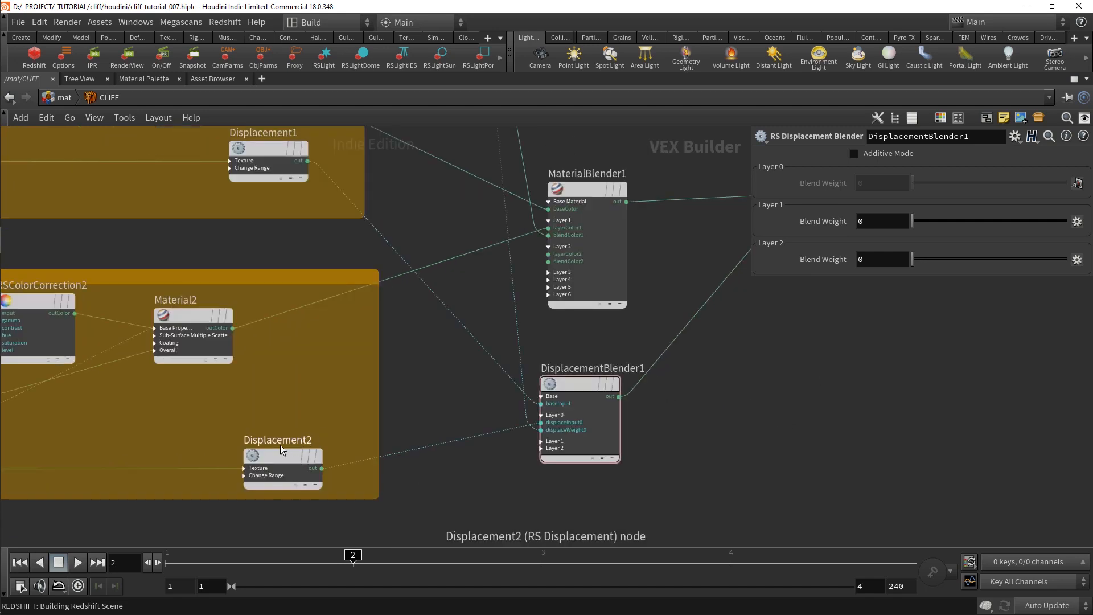
click(282, 461)
middle_drag(355, 307, 445, 387)
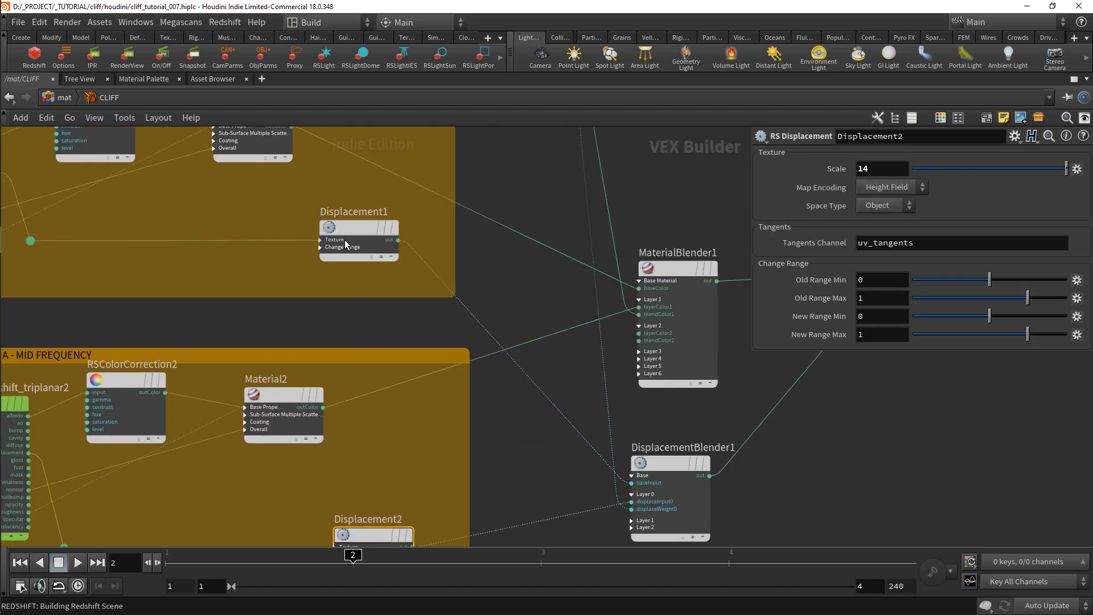
click(353, 227)
scroll(422, 374, down, 2)
middle_drag(399, 448, 401, 438)
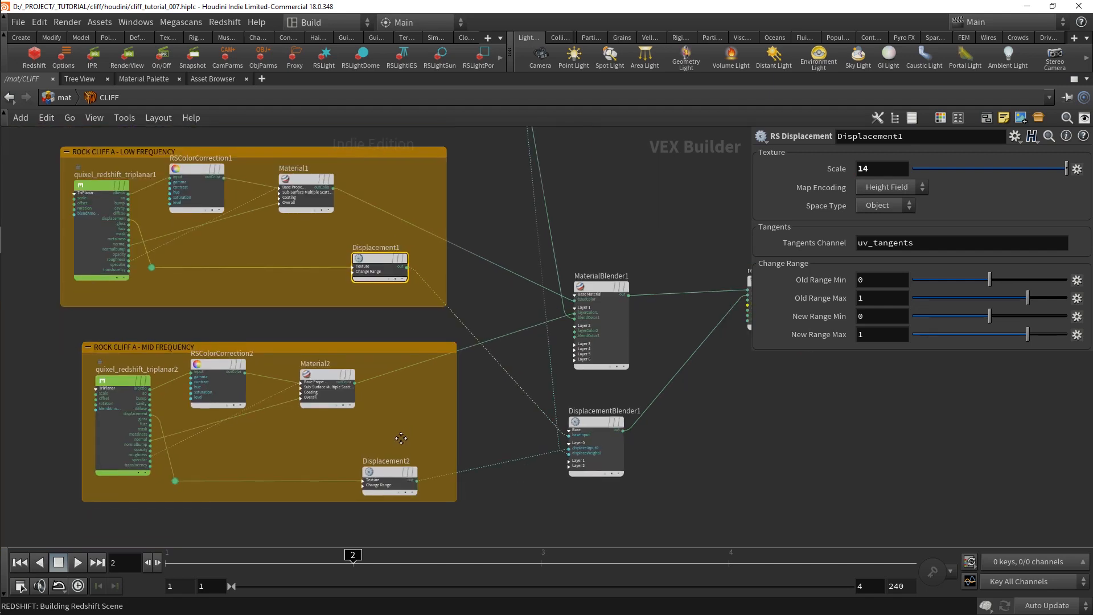
click(477, 433)
middle_drag(477, 433, 464, 435)
scroll(472, 441, down, 2)
Save the scene, view the displaced render, and examine the CLIFF object's Redshift tessellation and displacement settings
key(ctrl+s)
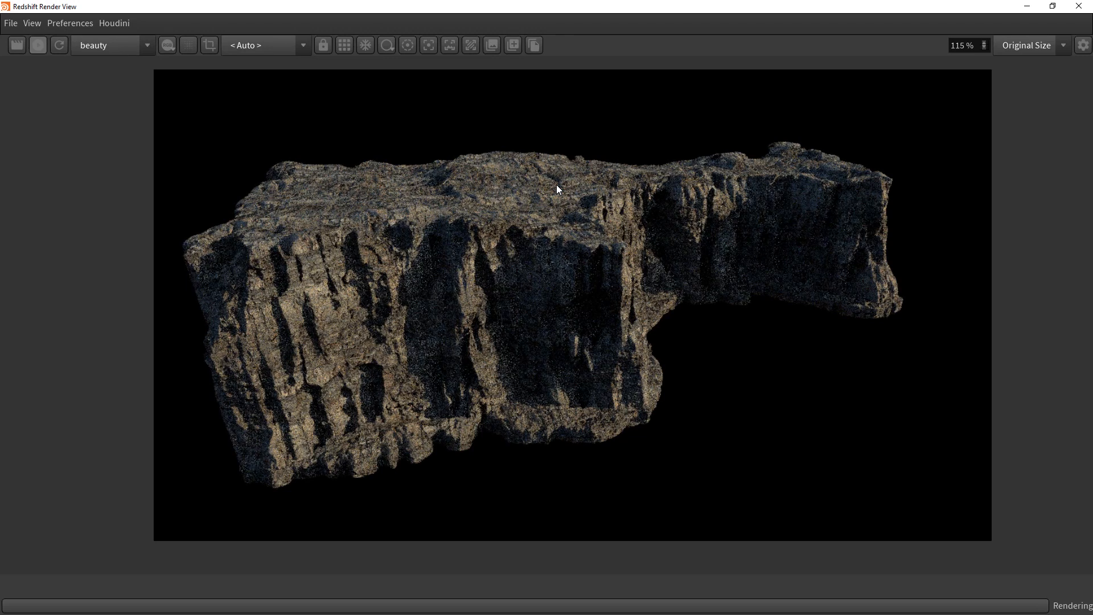
scroll(660, 349, up, 1)
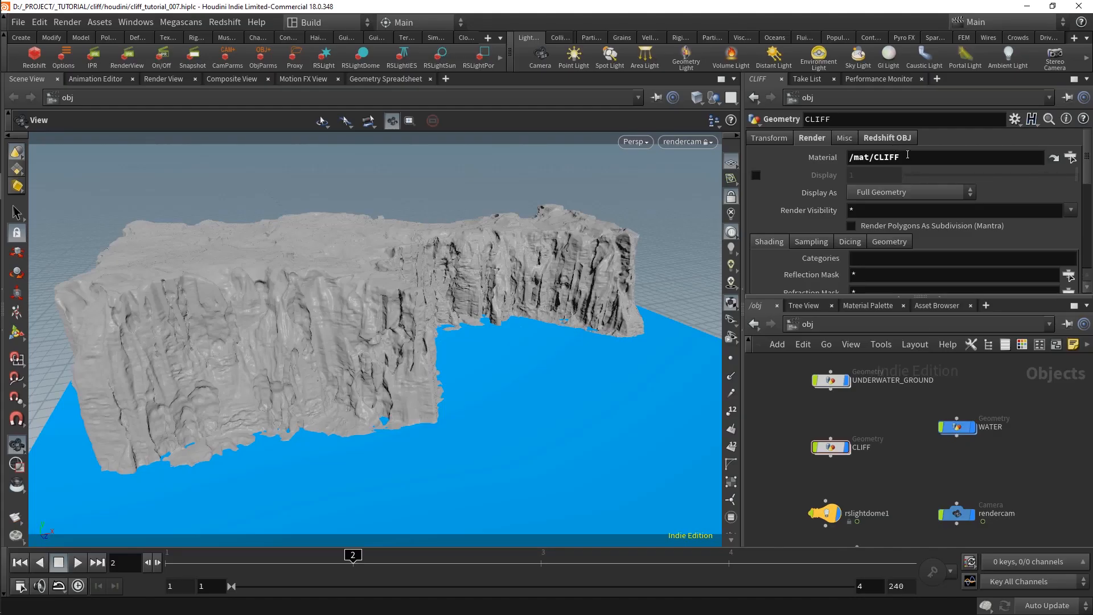
click(892, 138)
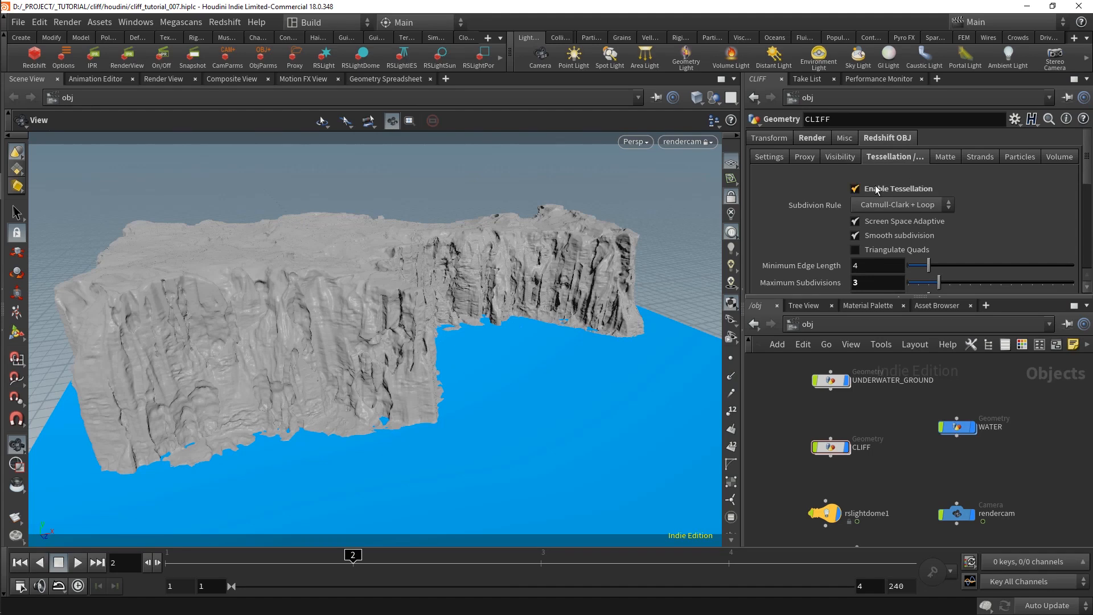
scroll(874, 188, down, 5)
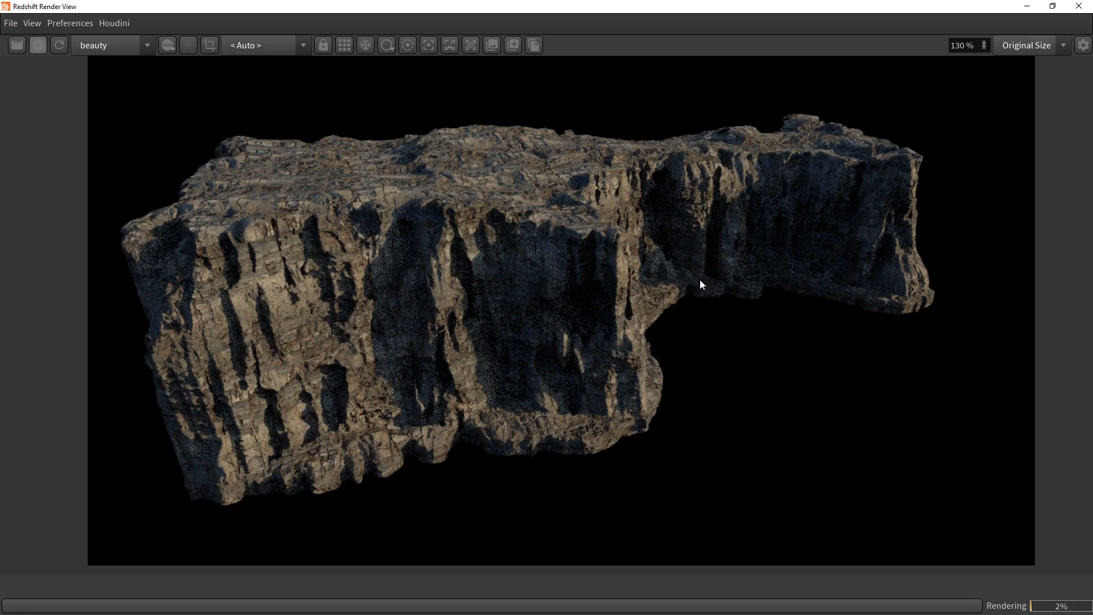
Store a snapshot of the current cliff render and compare it with snapshot_4 and snapshot_3
click(515, 44)
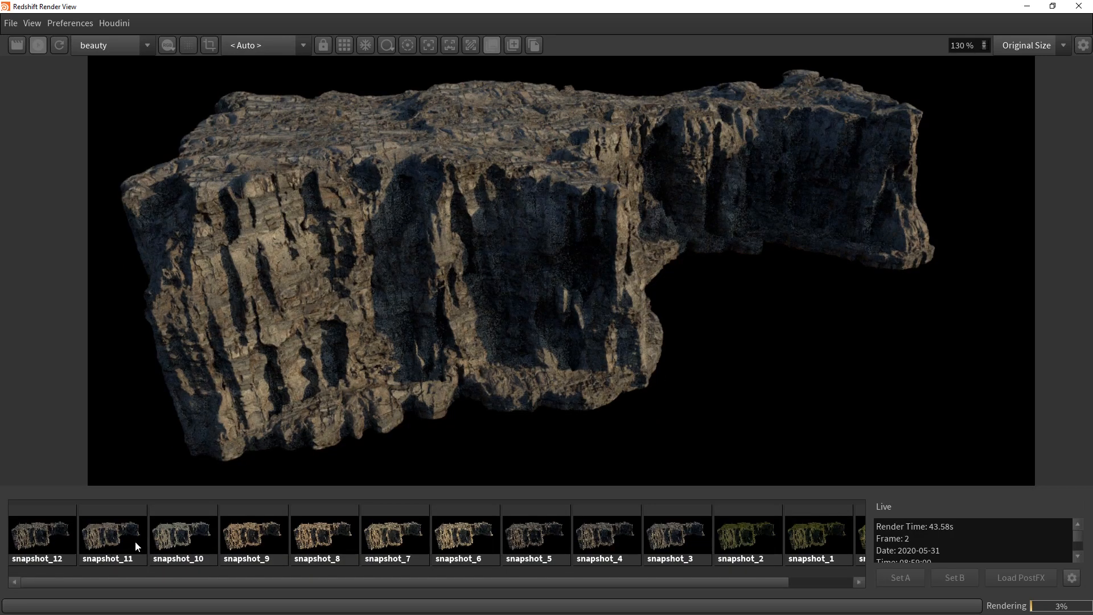
click(611, 542)
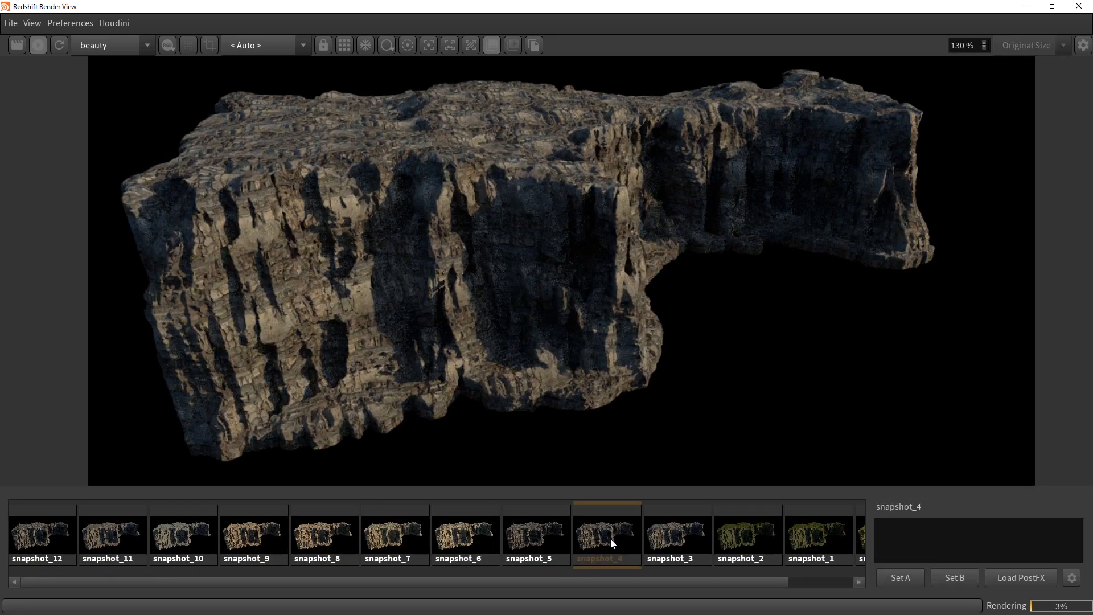
click(41, 550)
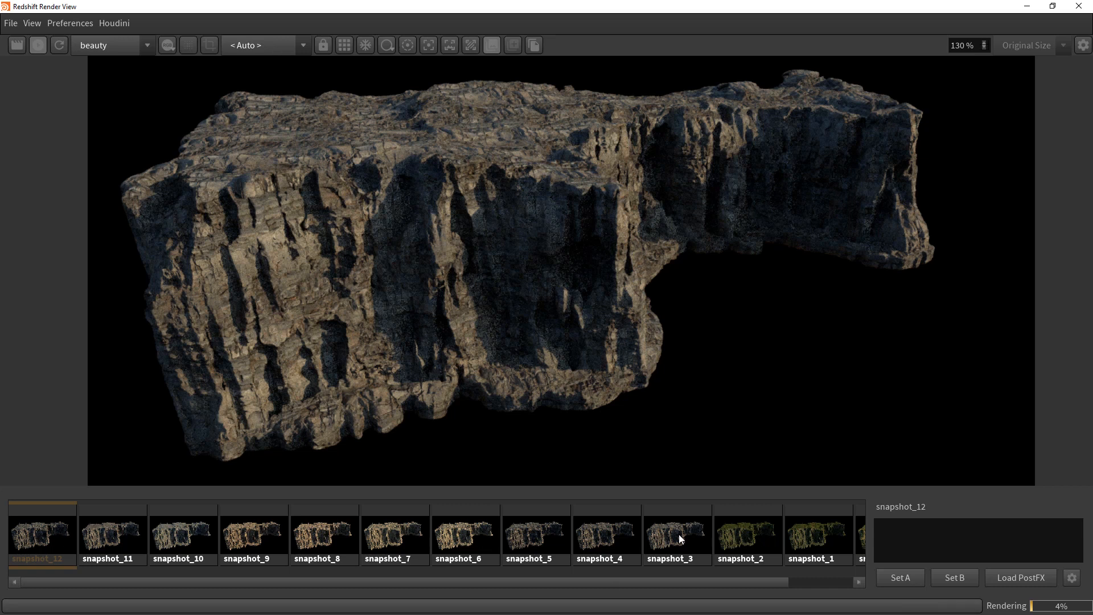
click(676, 534)
click(22, 538)
drag(333, 333, 329, 338)
Set the gamma of the LOW FREQUENCY box's RSColorCorrection1 to 1.2 with the render view kept beside the parameters
drag(980, 7, 944, 57)
click(202, 244)
drag(629, 54, 329, 48)
click(868, 174)
text(.2)
key(Return)
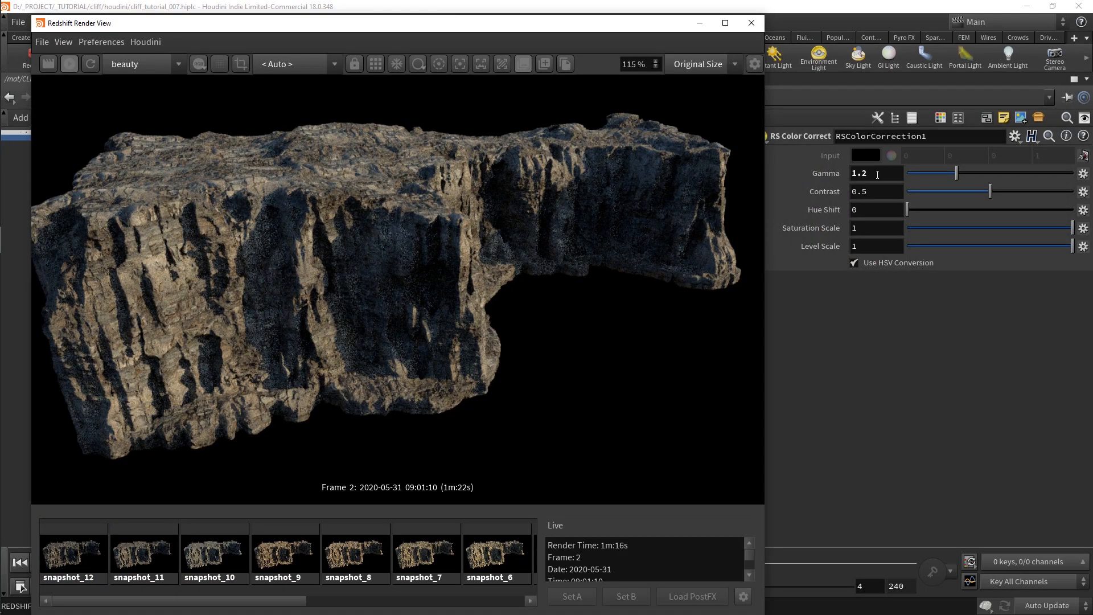
Try gamma values of 1.5 and 1.3 on RSColorCorrection1
click(877, 174)
key(BackSpace)
text(5)
key(Return)
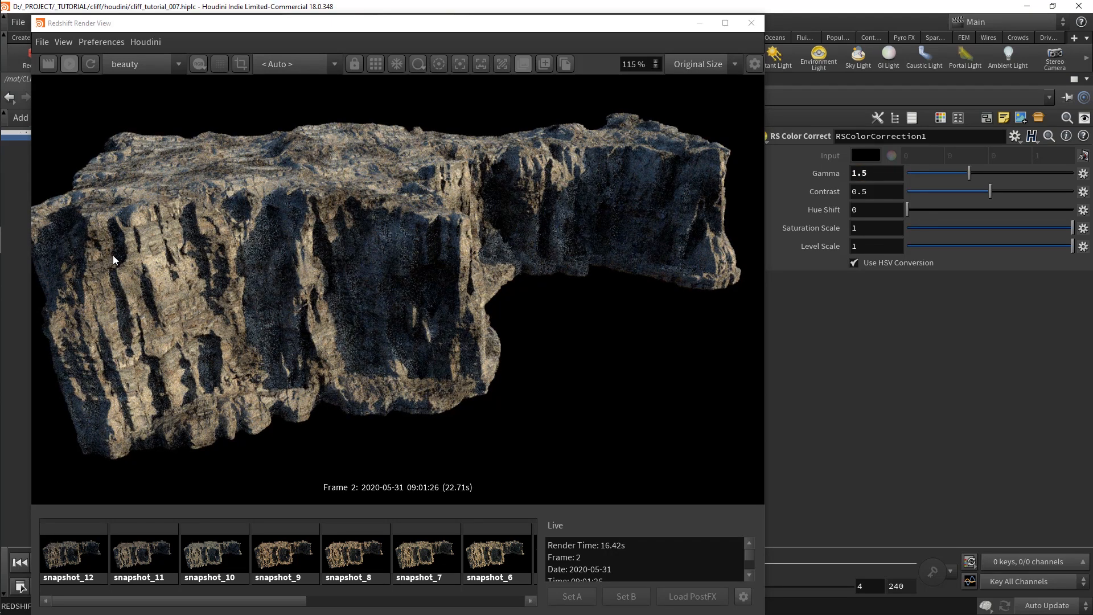
click(904, 173)
key(BackSpace)
text(3)
key(Return)
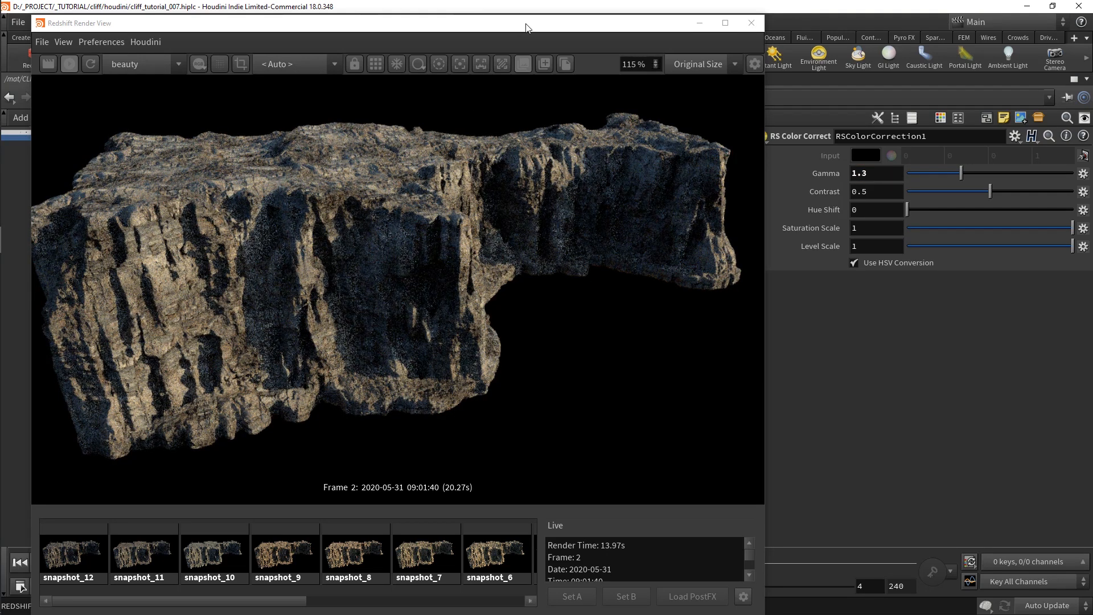
Set the gamma of RSColorCorrection1 to 1.25
click(888, 173)
key(BackSpace)
text(25)
key(Return)
Set the gamma of the MID FREQUENCY box's RSColorCorrection2 to 1.1
drag(549, 24, 887, 92)
click(221, 405)
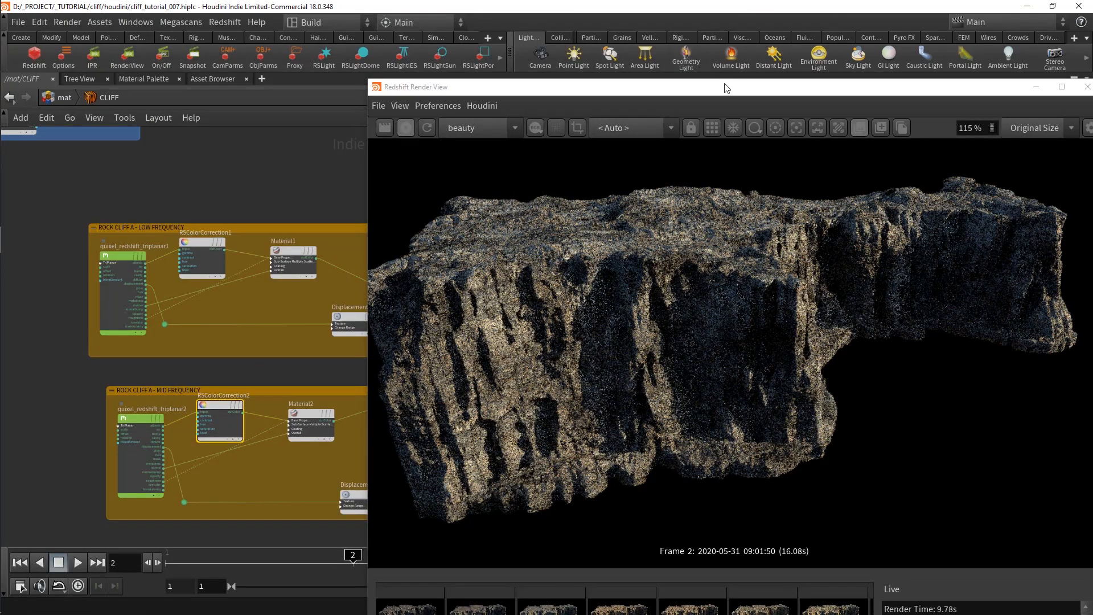
drag(724, 84, 404, 56)
click(869, 178)
text(.1)
key(Return)
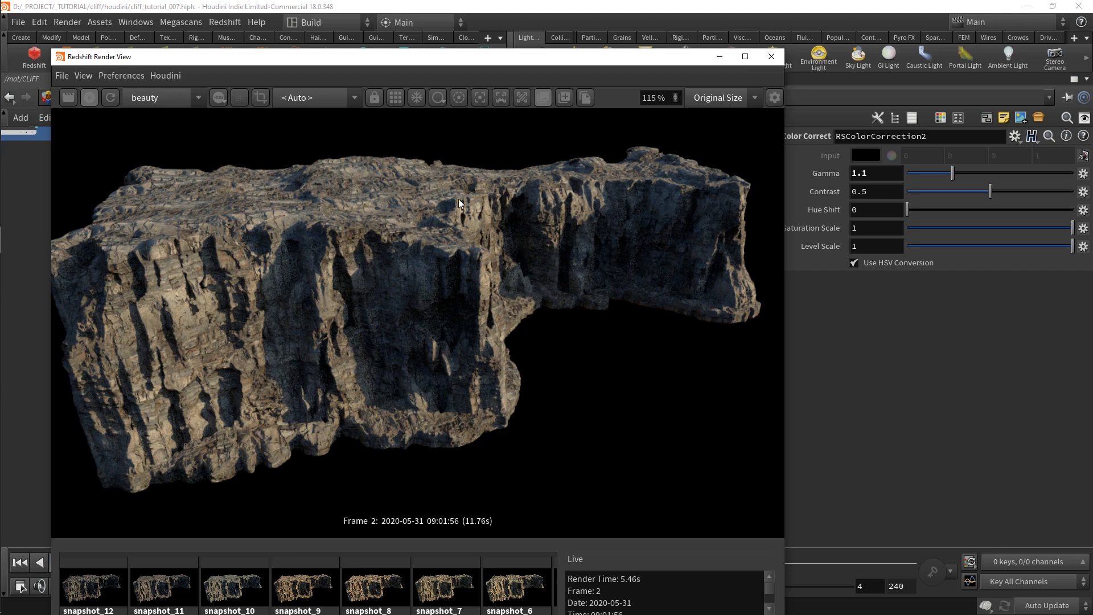
Store a snapshot of the brightened cliff render and compare it with snapshot_12
click(564, 98)
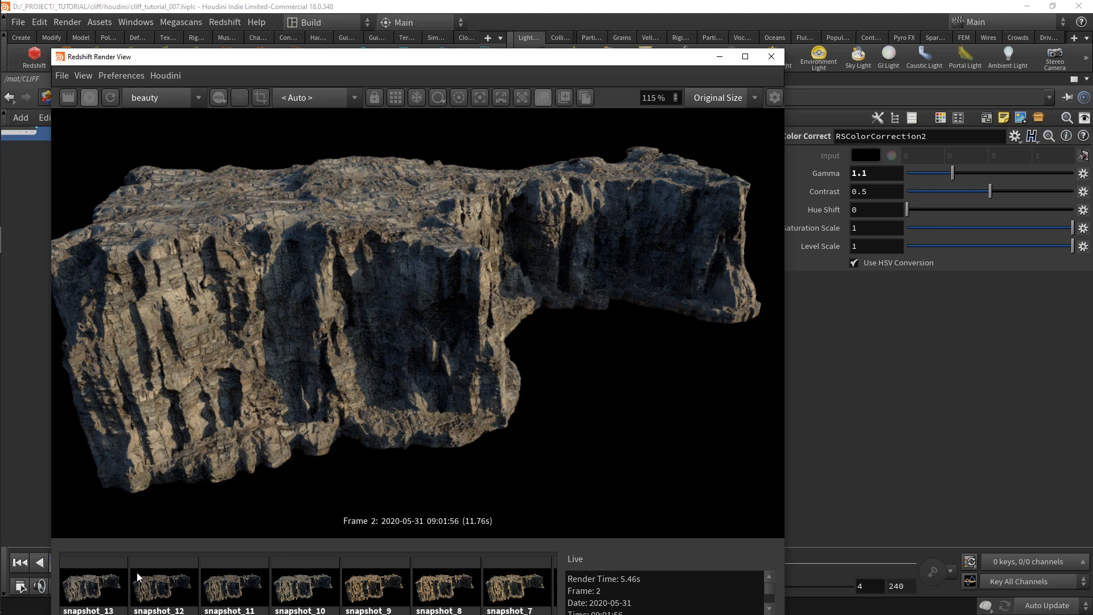
click(163, 600)
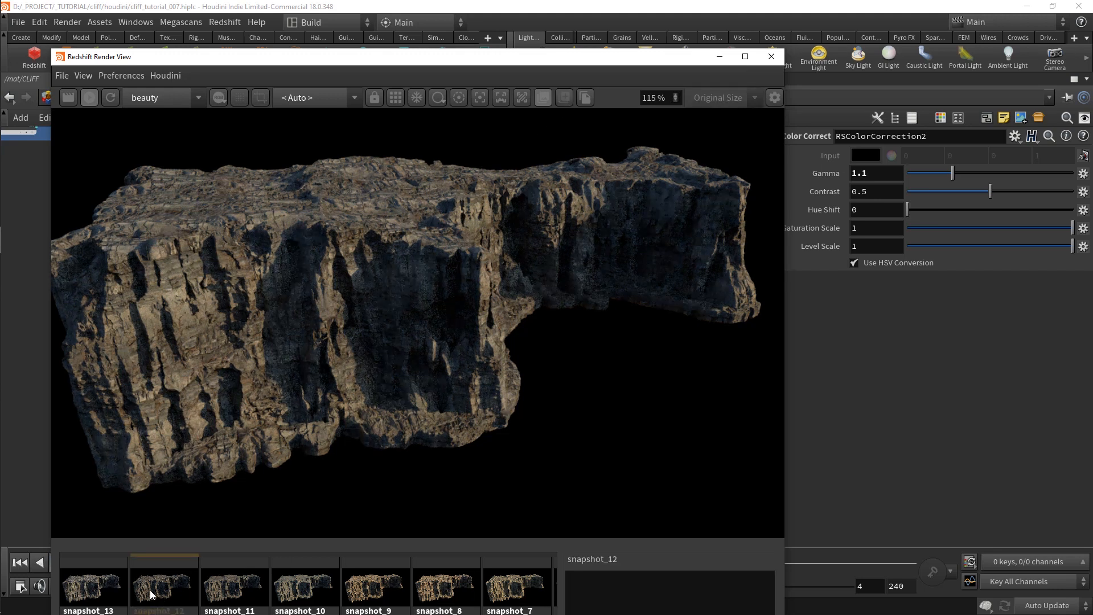
Duplicate quixel_redshift_triplanar1 and place the copy beside it in the ROCK CLIFF A - LOW FREQUENCY box
click(89, 591)
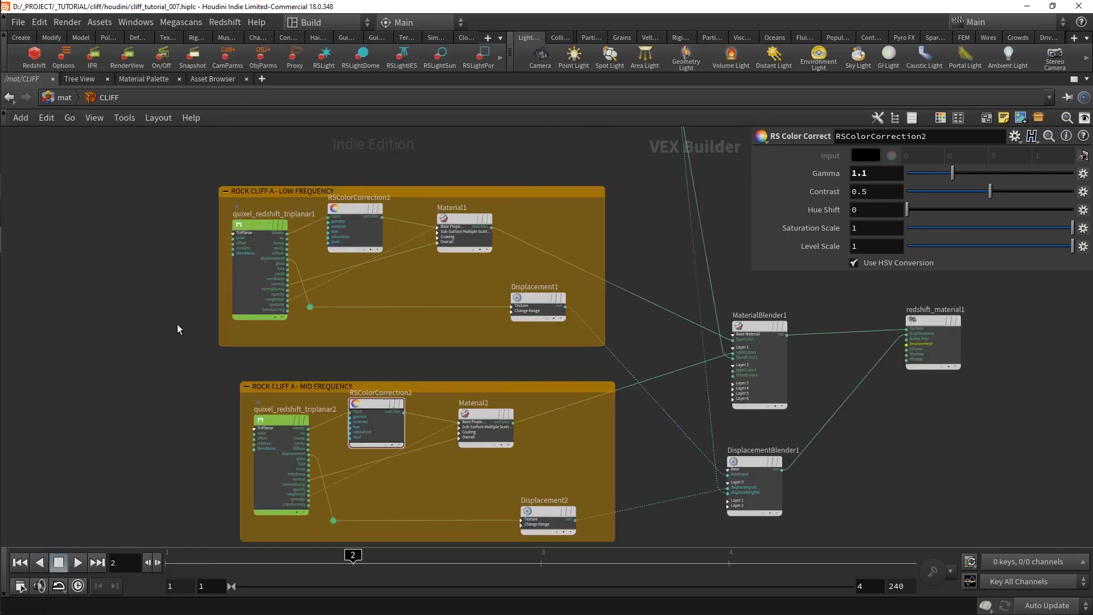
scroll(198, 344, up, 2)
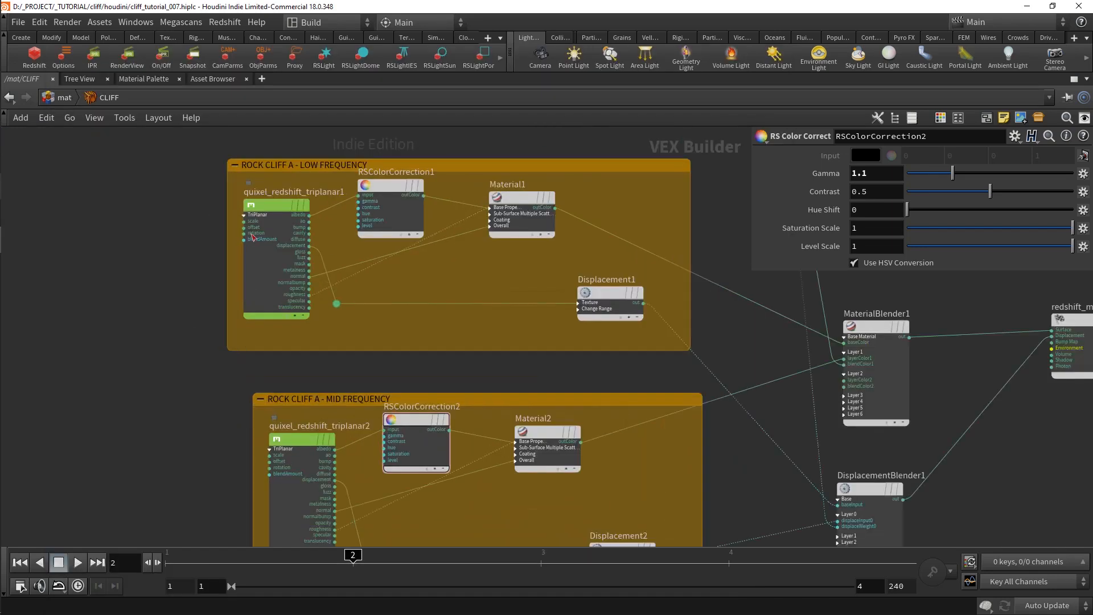
click(265, 210)
key(ctrl+c)
key(ctrl+v)
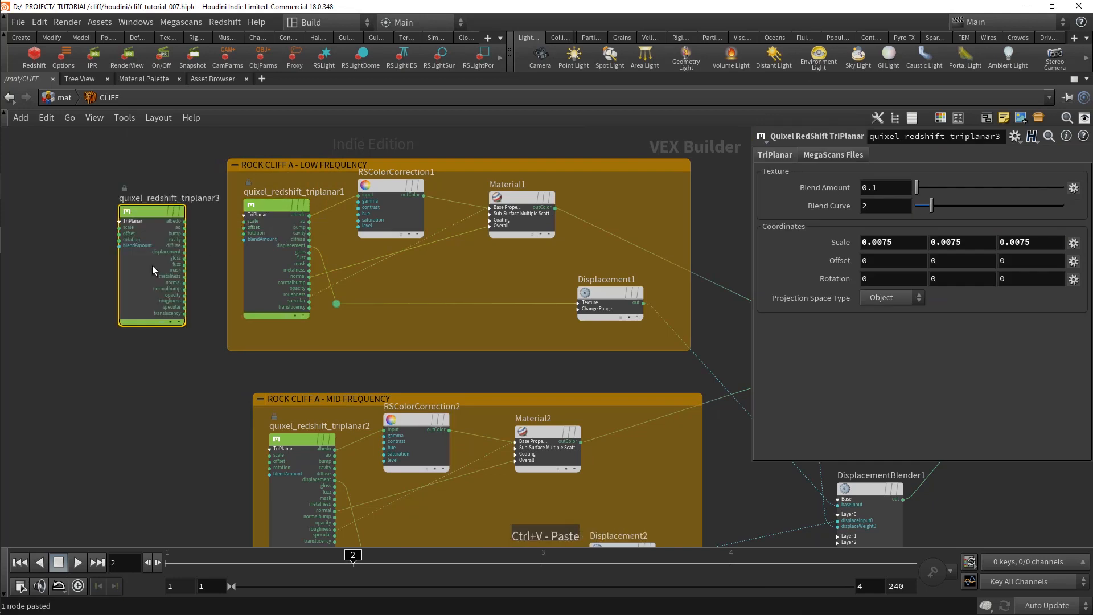
drag(155, 267, 137, 355)
middle_drag(228, 383, 253, 274)
drag(324, 288, 323, 332)
middle_drag(201, 145, 201, 190)
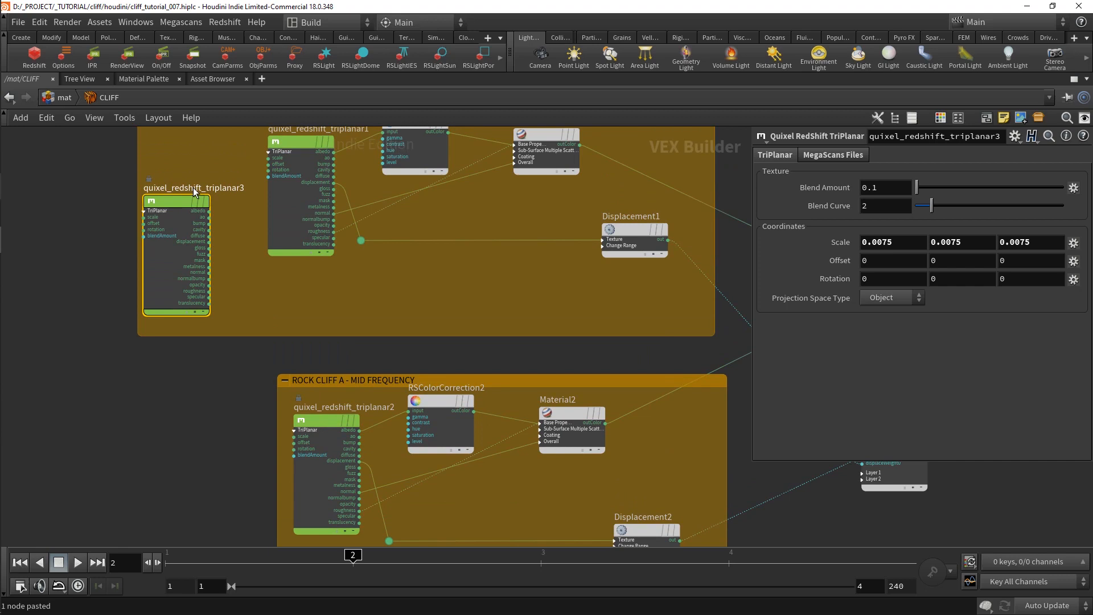
Set the scale of quixel_redshift_triplanar3 to 0.012 on all three axes
click(895, 241)
scroll(905, 237, down, 1)
key(ctrl+a)
text(0)
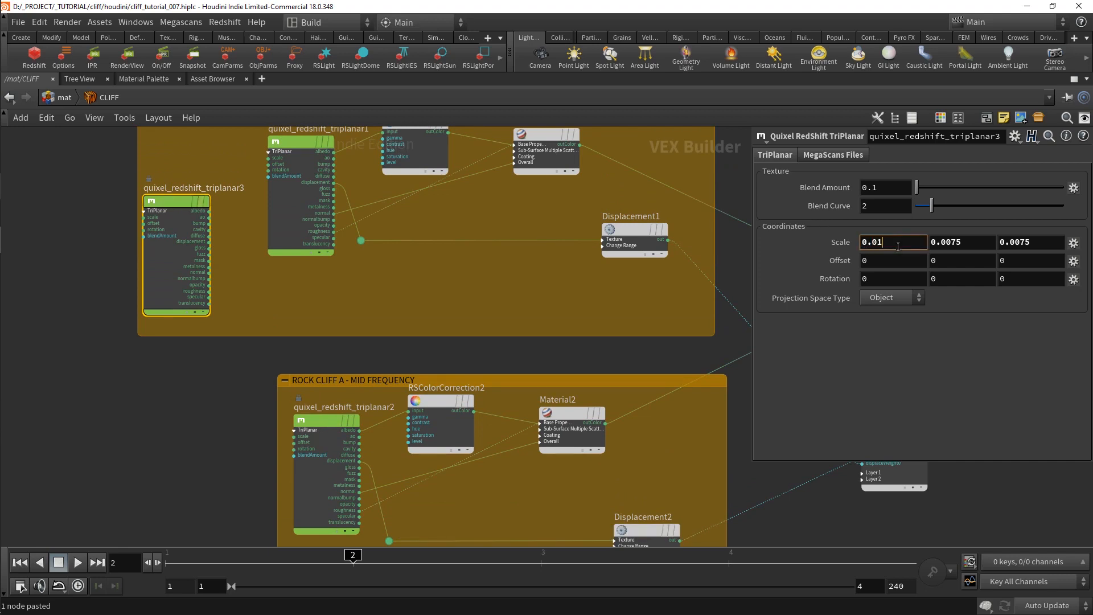
key(Tab)
text(0.012)
key(Tab)
text(0.012)
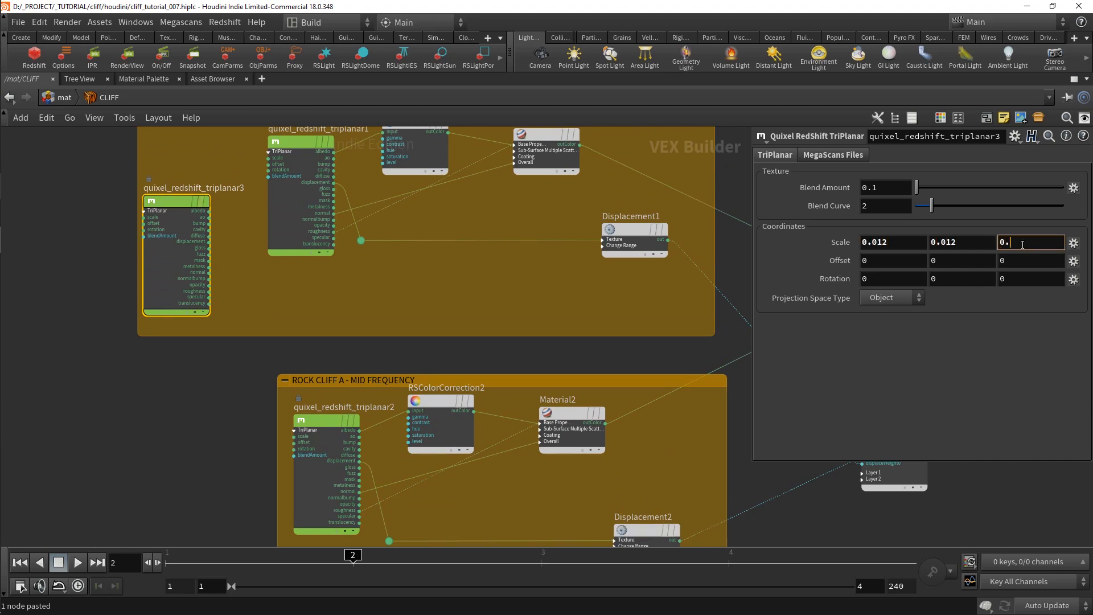
Add an RS Color Composite feeding Displacement1's texture, with triplanar1's displacement as base_color and triplanar3's as blend_color
scroll(346, 171, up, 2)
drag(154, 274, 356, 375)
key(Tab)
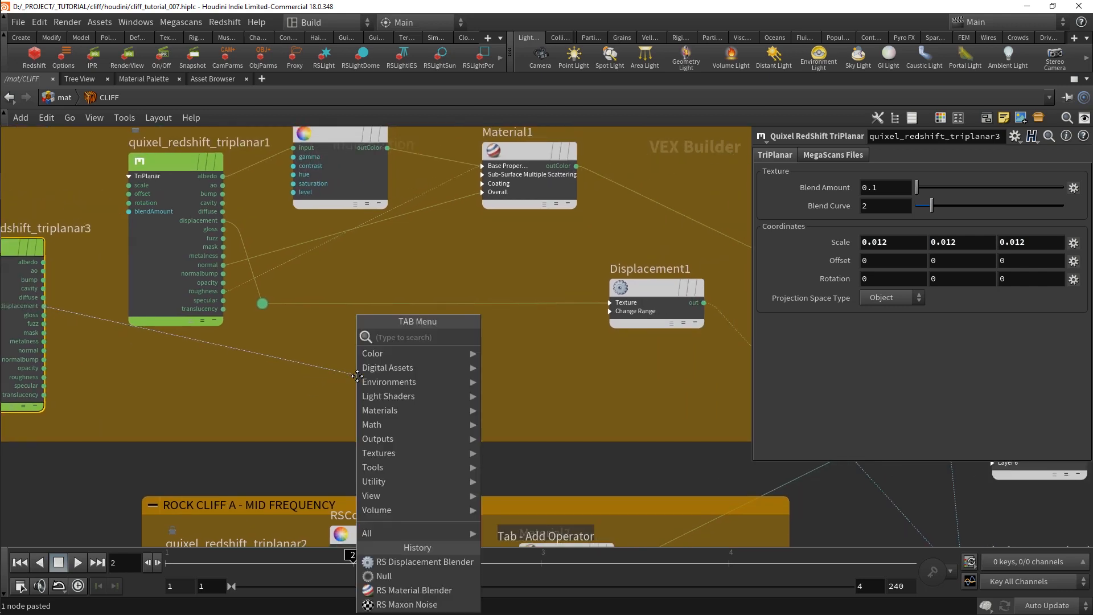
text(compo)
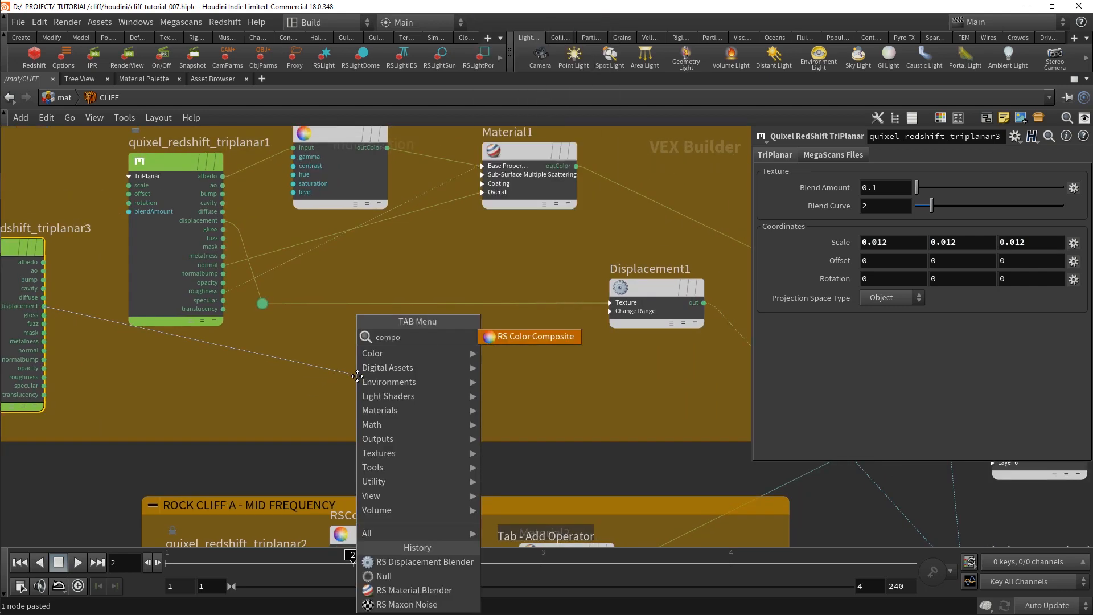
key(Return)
key(Return)
drag(357, 376, 264, 304)
drag(609, 302, 474, 371)
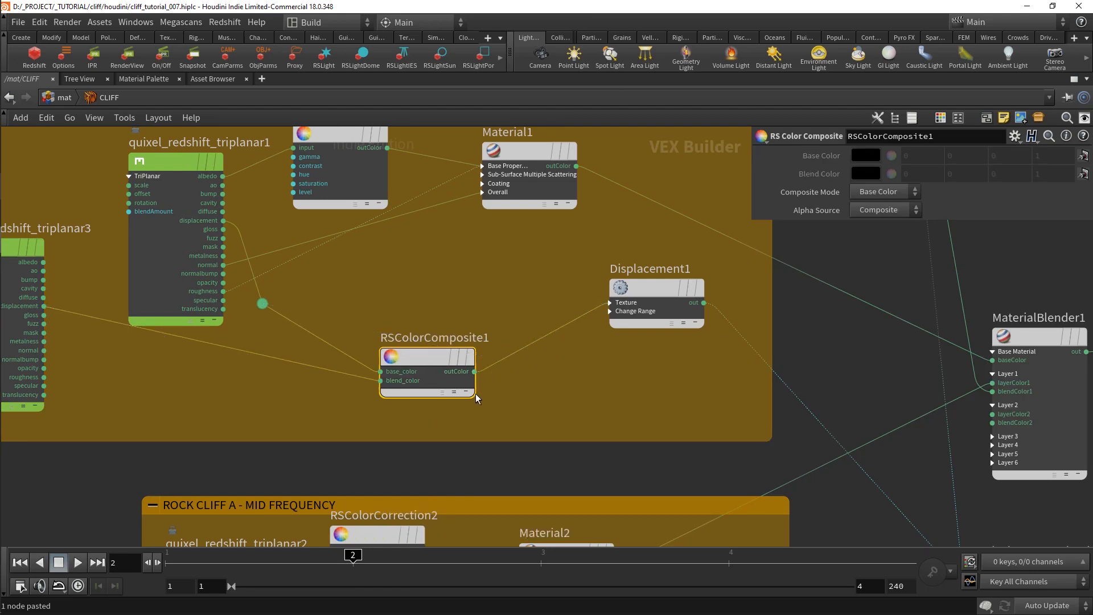
Route triplanar3's displacement wire through a dot and set RSColorComposite1's composite mode to Add
scroll(448, 402, down, 1)
alt+drag(236, 352, 157, 385)
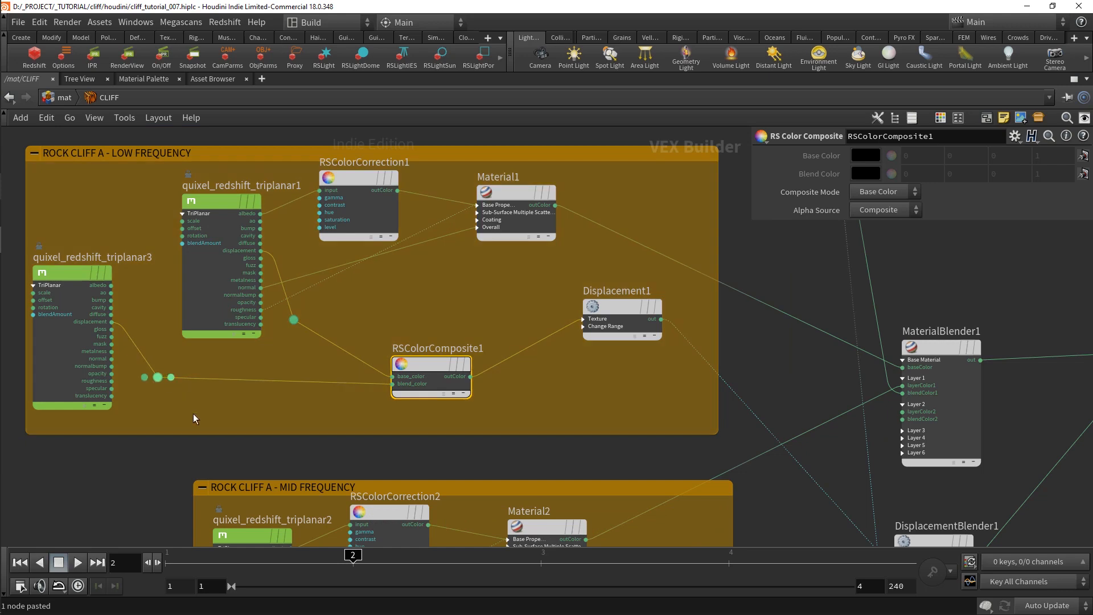
click(871, 194)
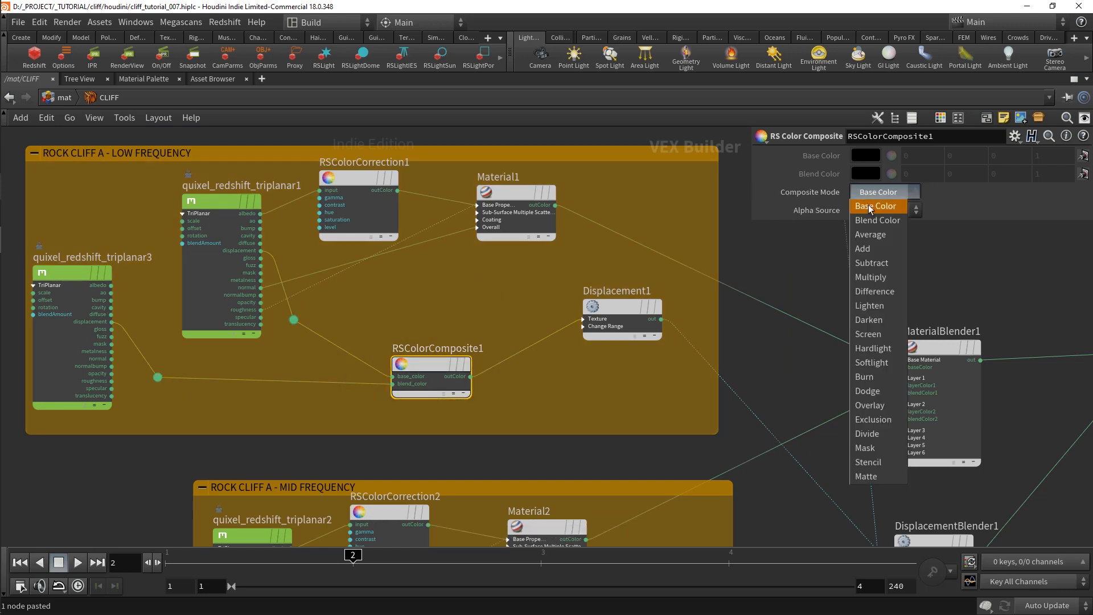
click(871, 247)
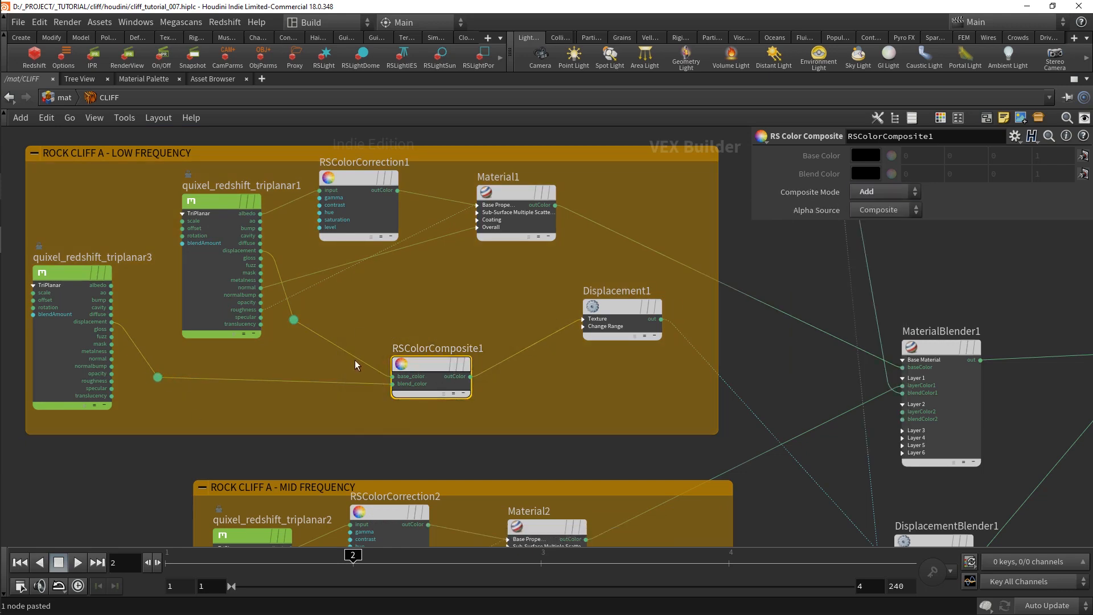
Insert an RS Color Mix before Displacement1, with triplanar1's displacement as input1 and RSColorComposite1 as input2
click(503, 301)
middle_drag(504, 301, 507, 270)
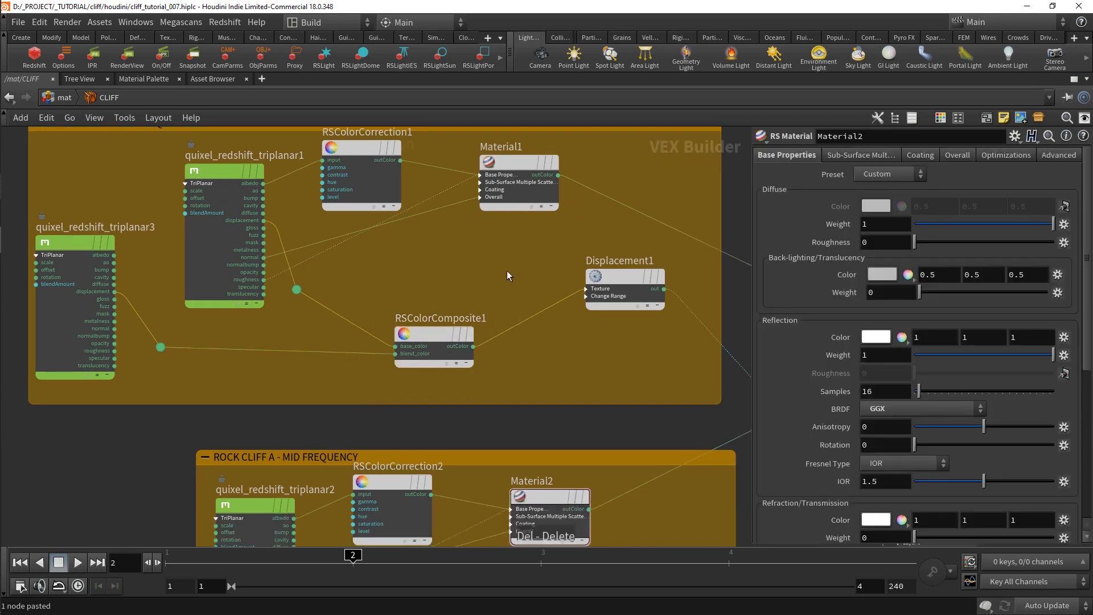
key(Tab)
text(colorm)
key(Down)
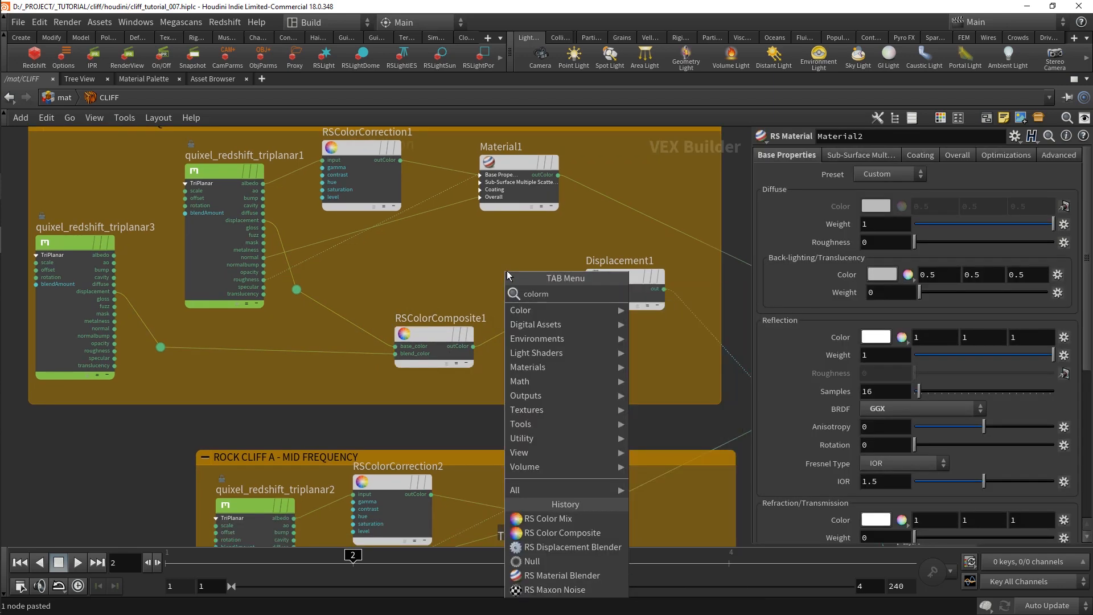
key(Return)
click(482, 282)
drag(297, 289, 473, 346)
drag(614, 278, 712, 318)
drag(534, 299, 683, 329)
key(ctrl+z)
click(625, 359)
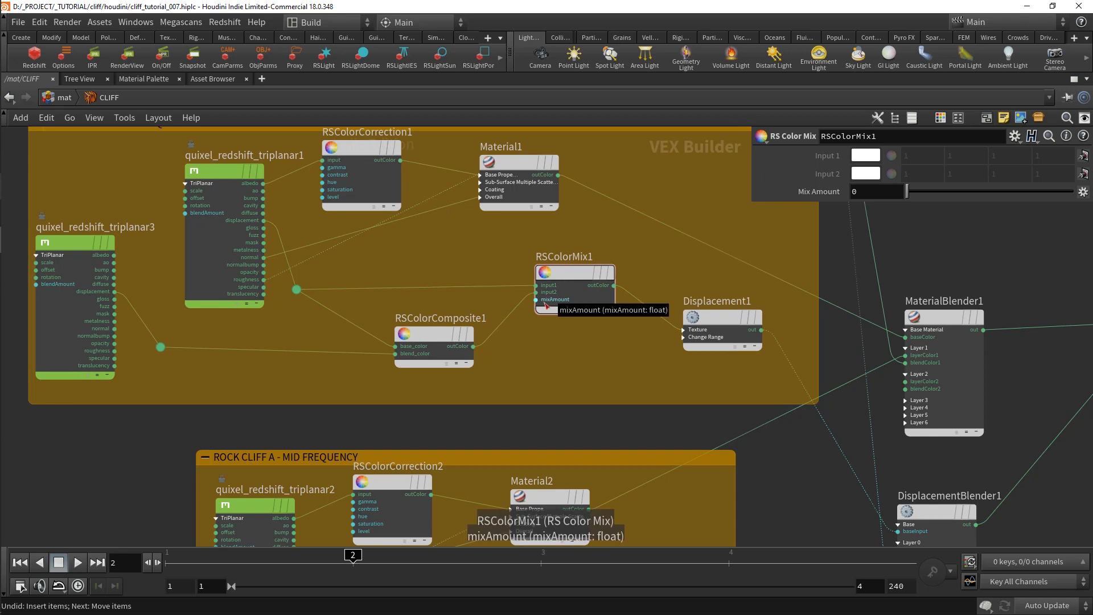
Enclose MaxonNoise1 and ROCK_A_MASK in a network box and paste a copy beside the LOW FREQUENCY box
scroll(542, 203, down, 5)
drag(624, 221, 624, 220)
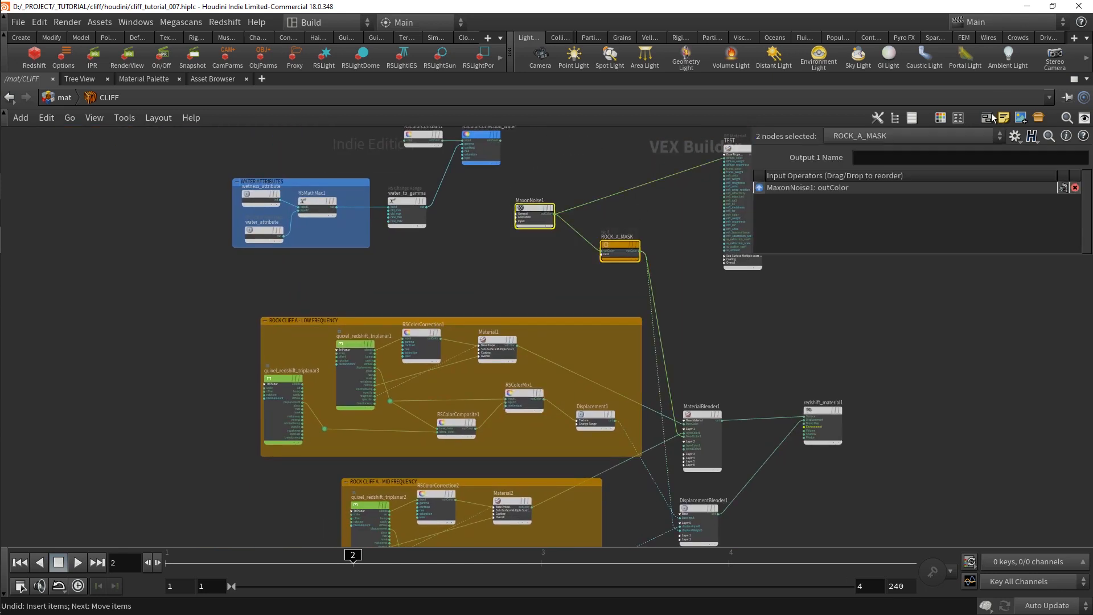
key(shift+o)
key(ctrl+c)
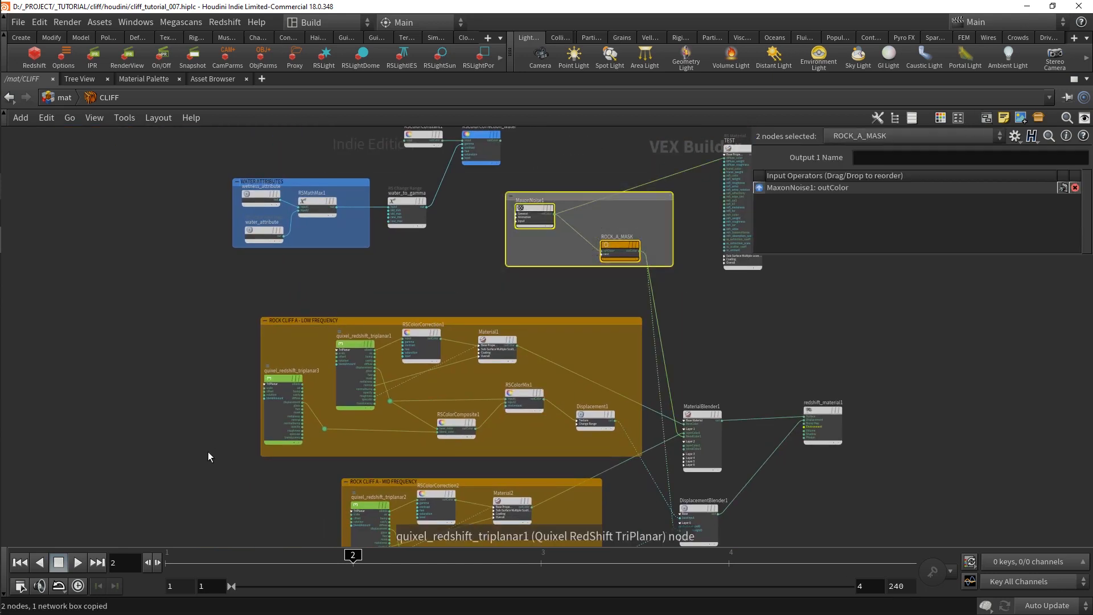
scroll(207, 452, up, 3)
key(ctrl+v)
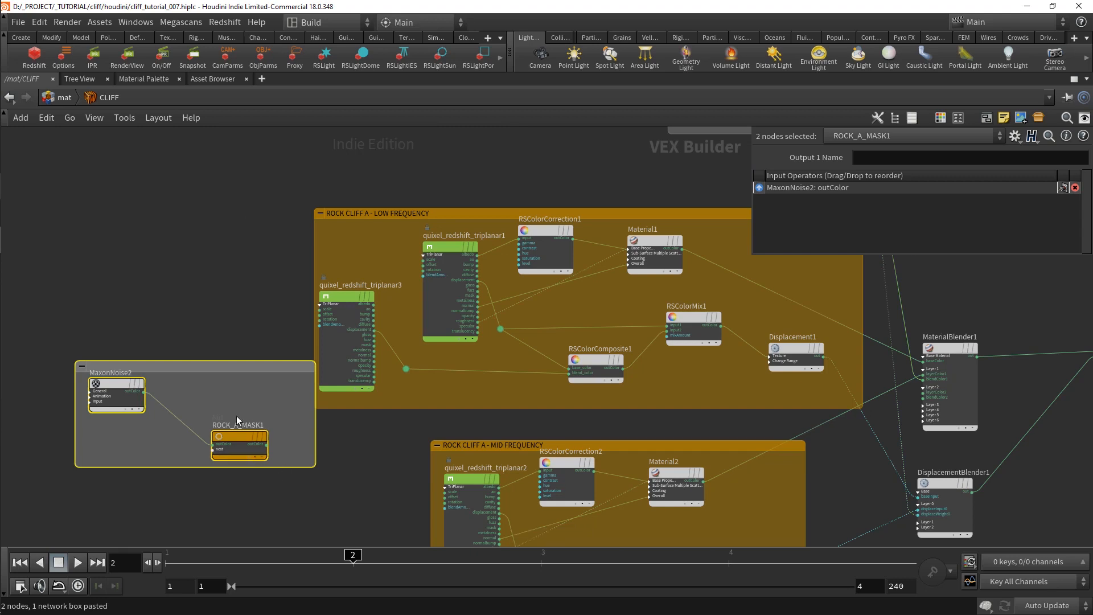
click(200, 391)
Set MaxonNoise2's overall scale to 700 and its second scale component to .7
click(78, 357)
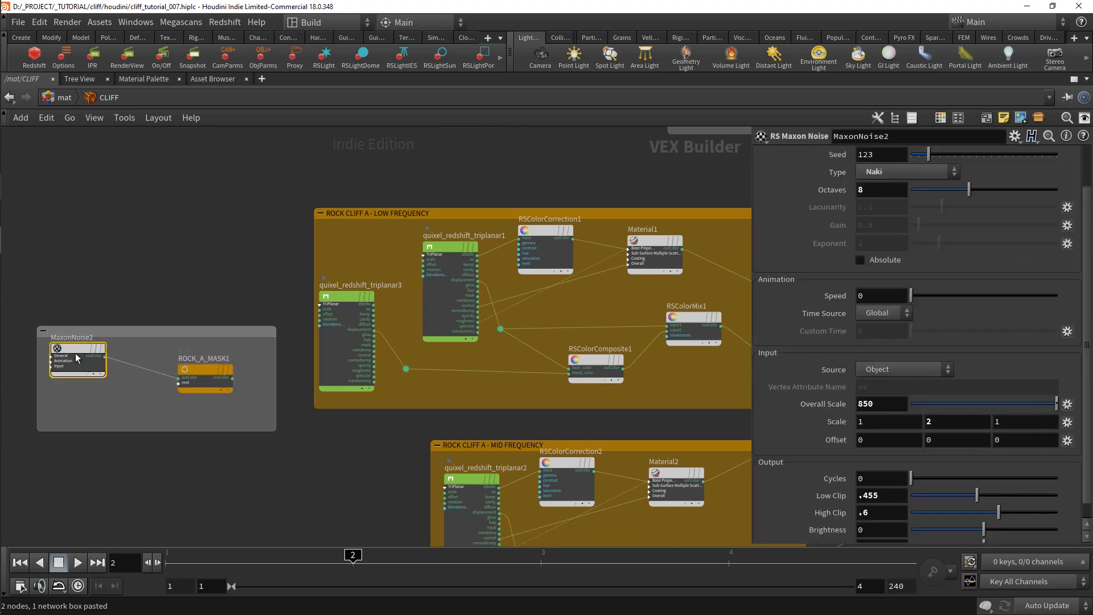
drag(879, 404, 847, 405)
text(700)
key(Return)
drag(938, 422, 918, 422)
text(.7)
key(Return)
Wire the copied mask null into RSColorMix1's mixAmount and rename the null ROCK_A_MASK_disp
click(232, 378)
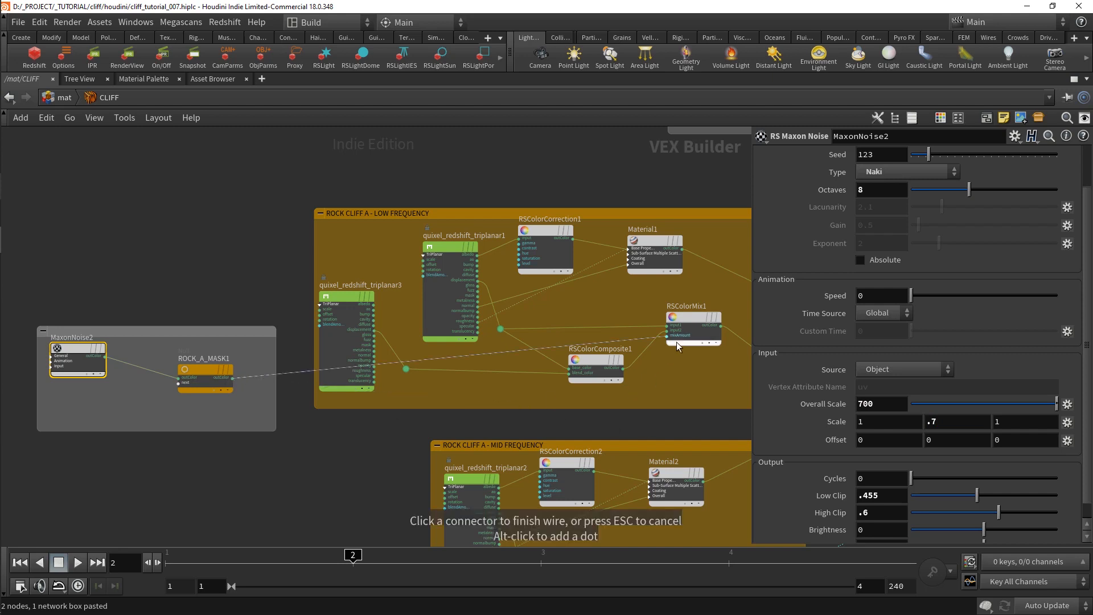
click(667, 336)
drag(226, 332, 225, 292)
drag(231, 353, 220, 350)
double_click(216, 315)
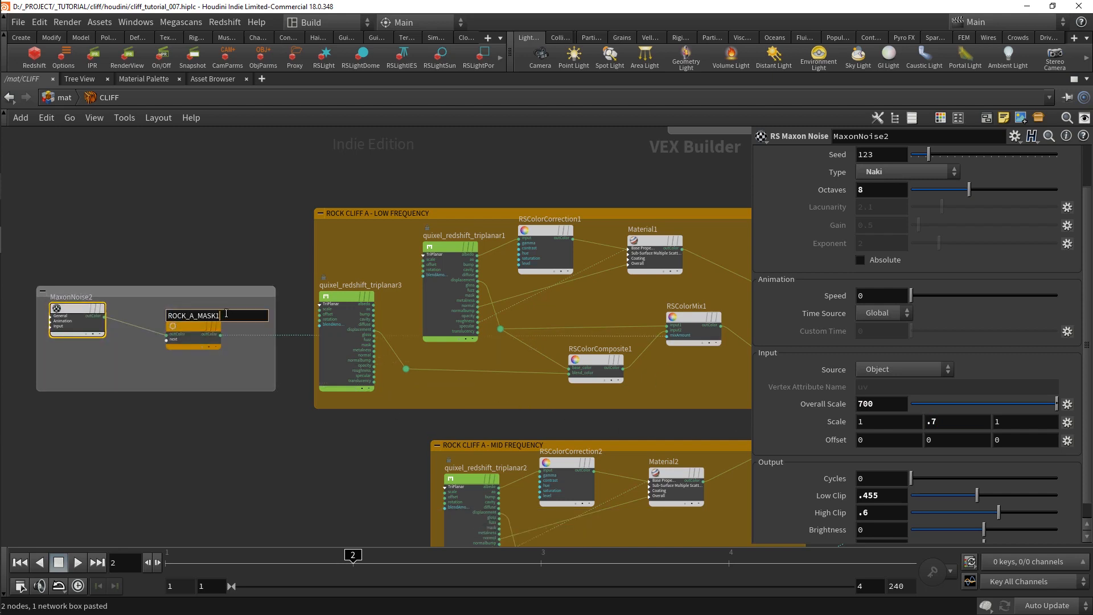
text(_disp)
key(Return)
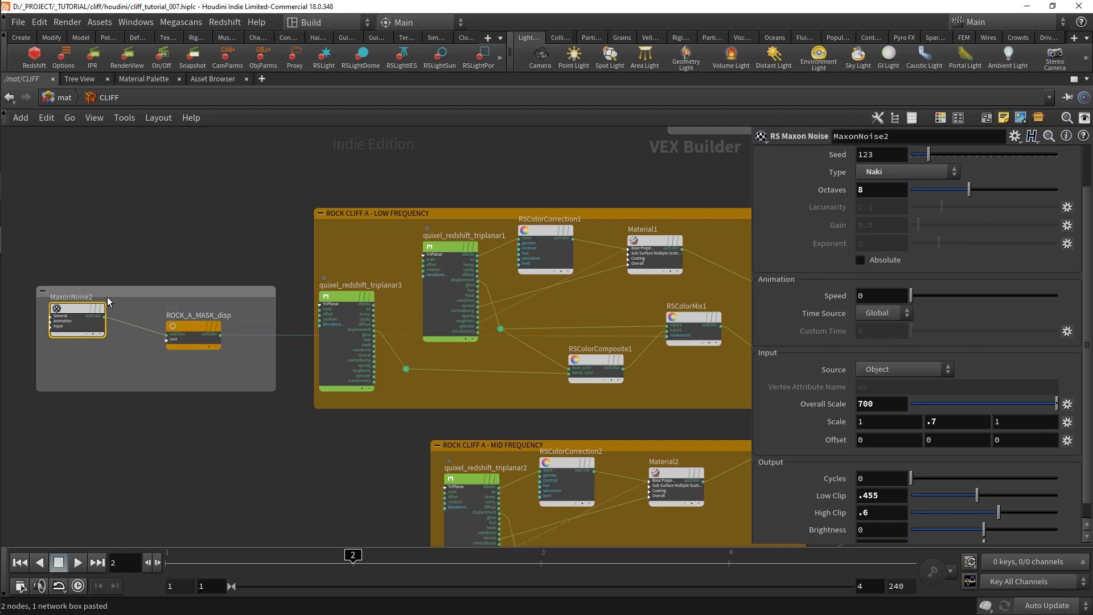
Save the Houdini scene with the new displacement network
click(292, 453)
scroll(293, 452, down, 3)
middle_drag(324, 450, 260, 397)
key(ctrl+s)
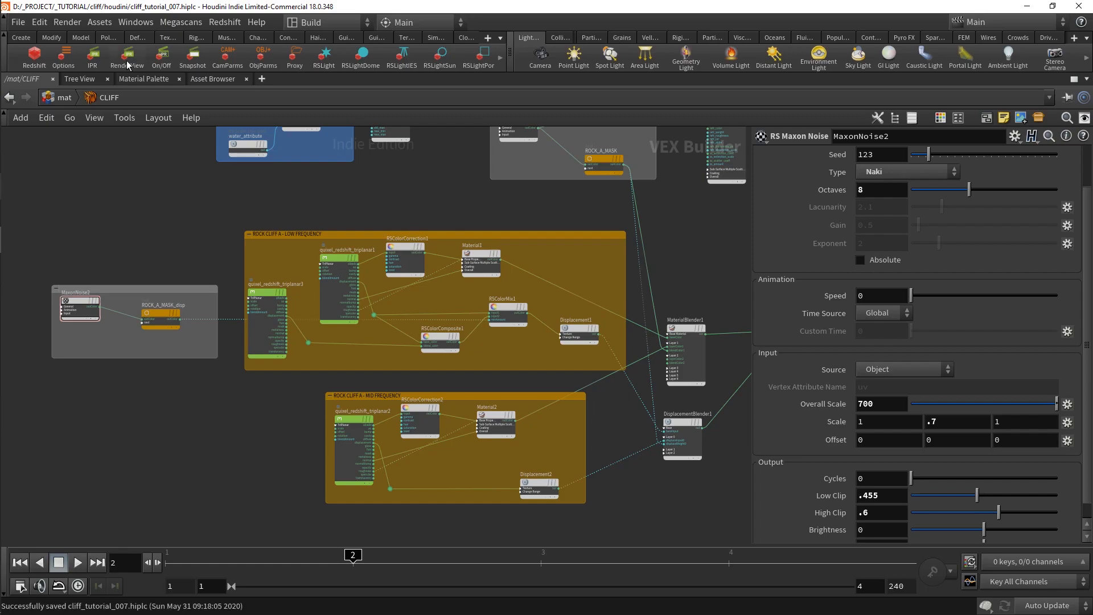
Render the cliff in Redshift Render View, store a snapshot, and compare it with snapshot_13
click(128, 64)
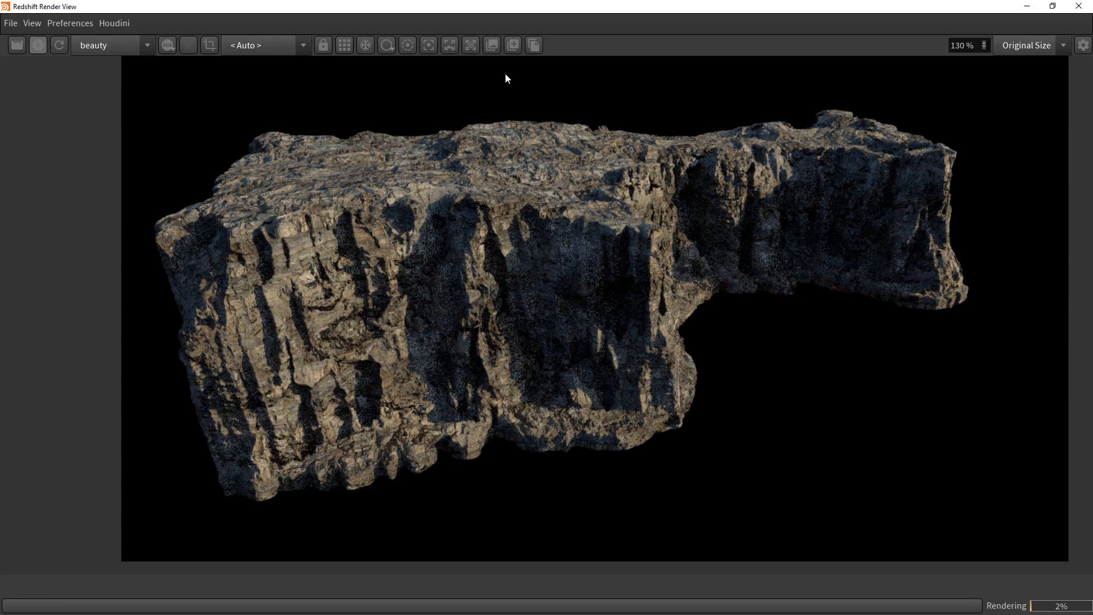
click(508, 48)
click(104, 539)
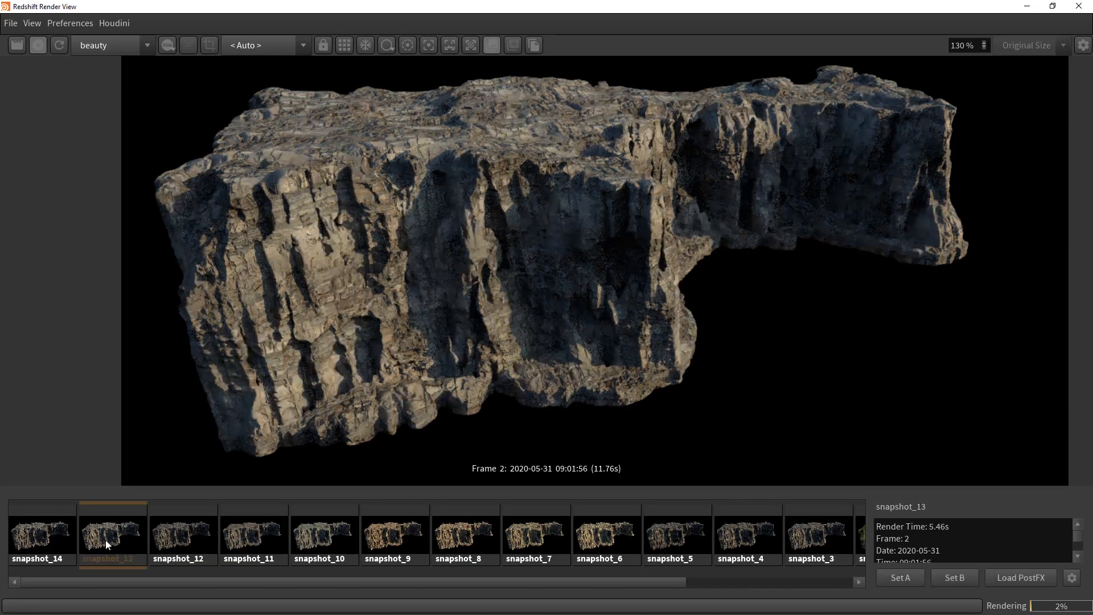
click(37, 540)
click(118, 548)
click(50, 545)
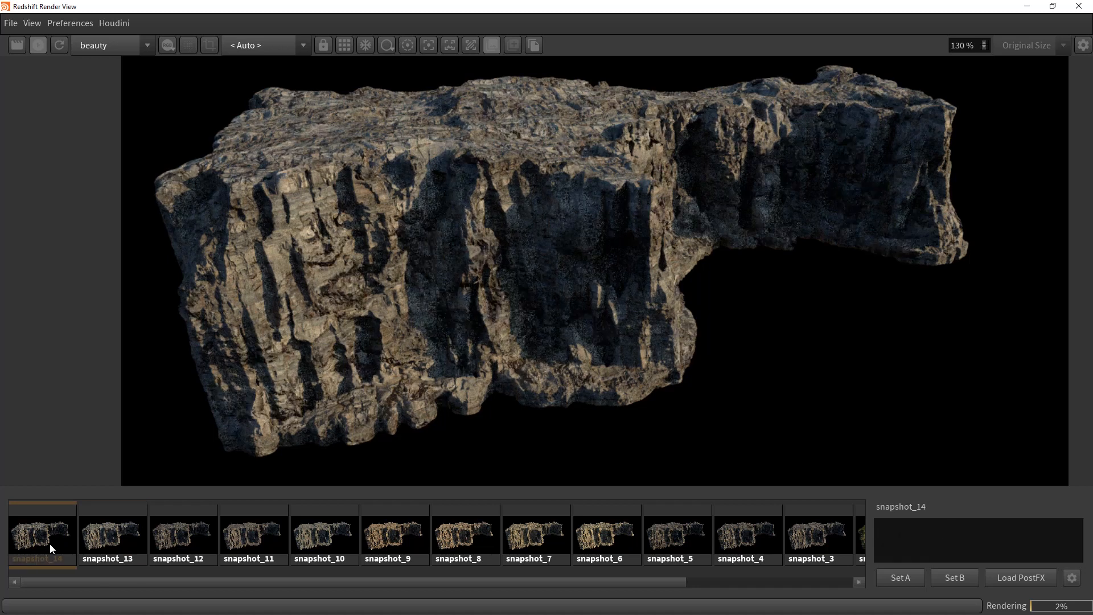
click(97, 541)
click(57, 541)
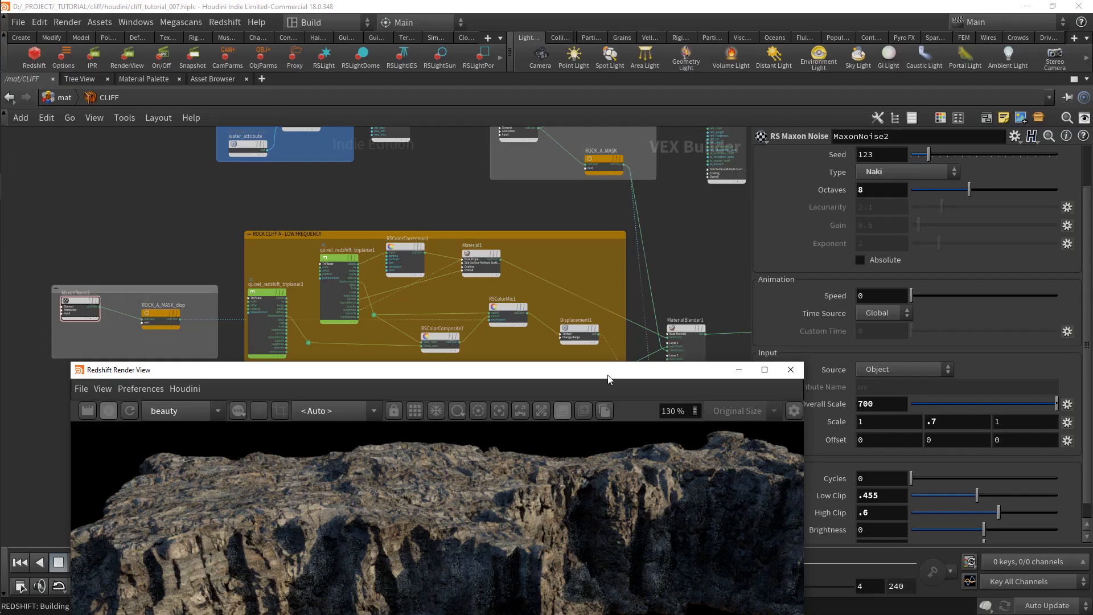
Set MaxonNoise2's low clip to .3 and its high clip to .7
drag(608, 376, 553, 49)
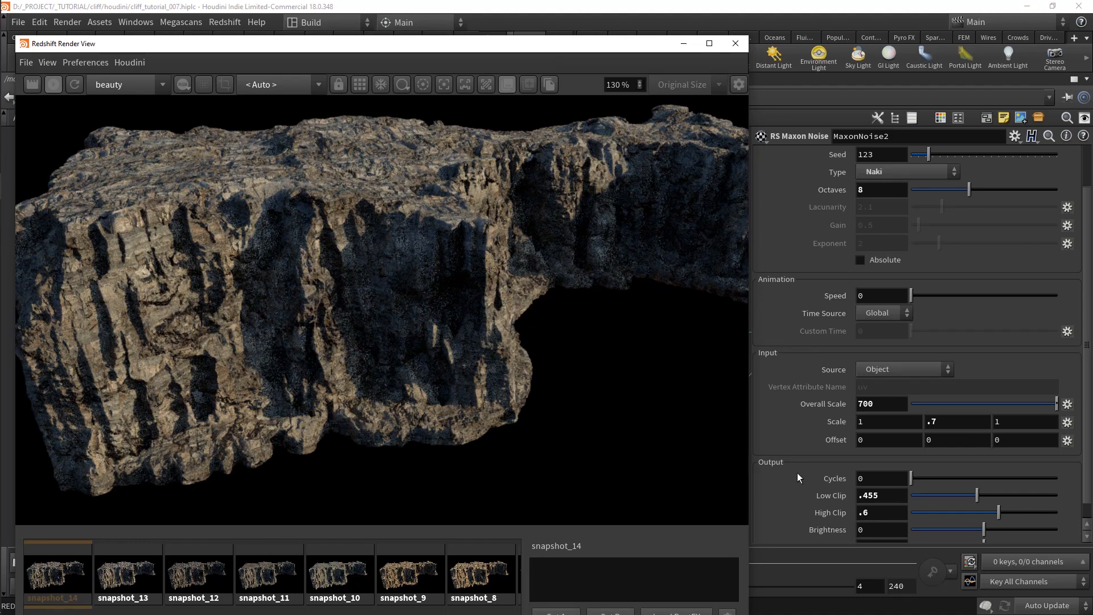
scroll(840, 475, down, 1)
drag(882, 477, 825, 480)
text(.3)
key(Return)
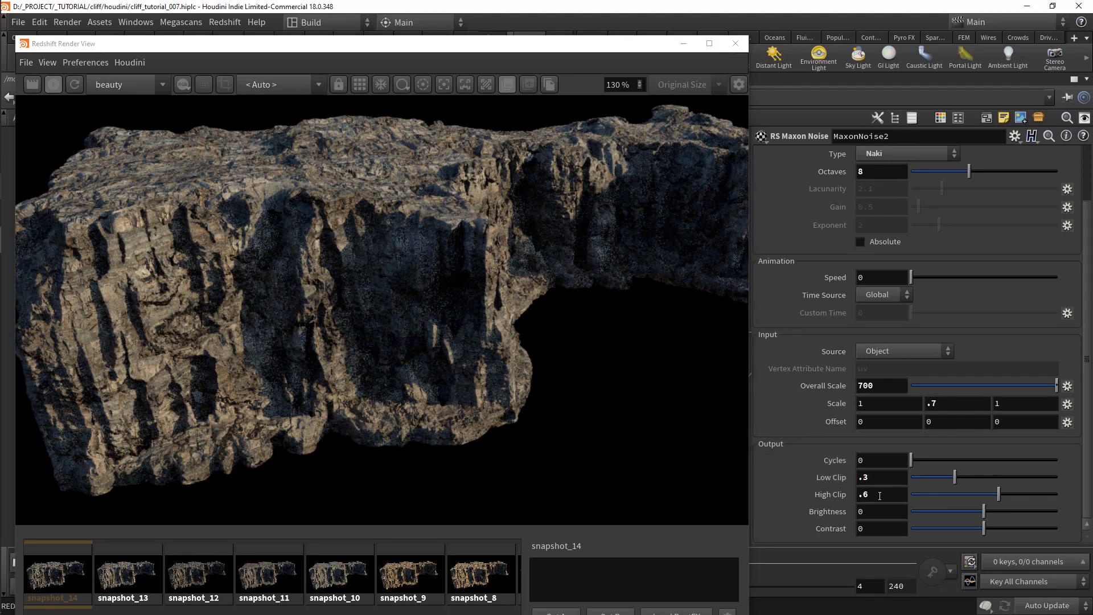
double_click(880, 494)
text(.7)
key(Return)
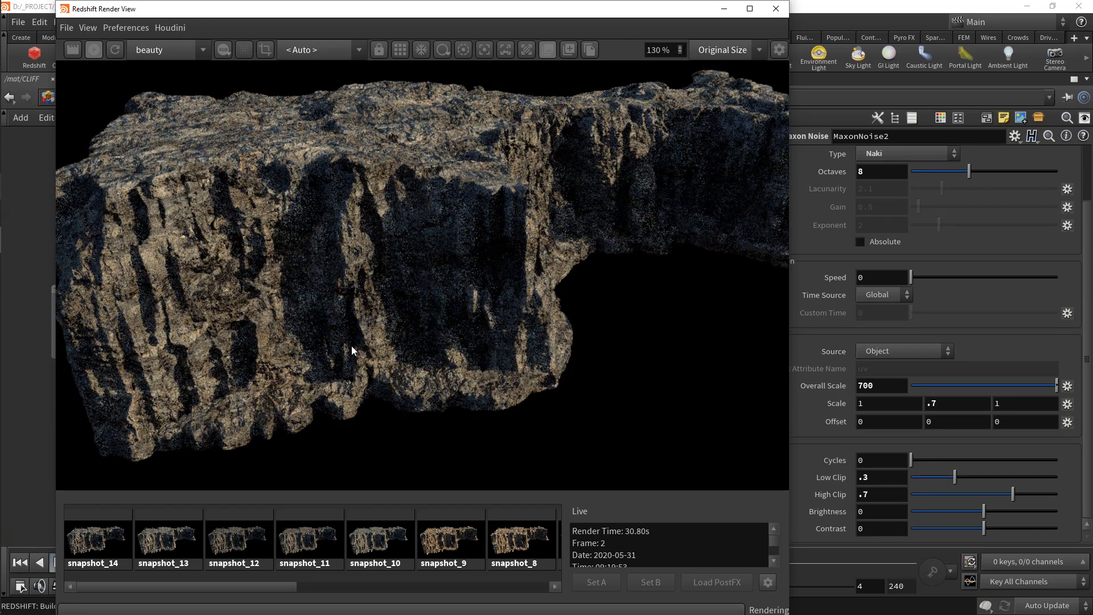
Darken MaxonNoise2's Color 2 to a grey with value 0.597
scroll(840, 447, up, 3)
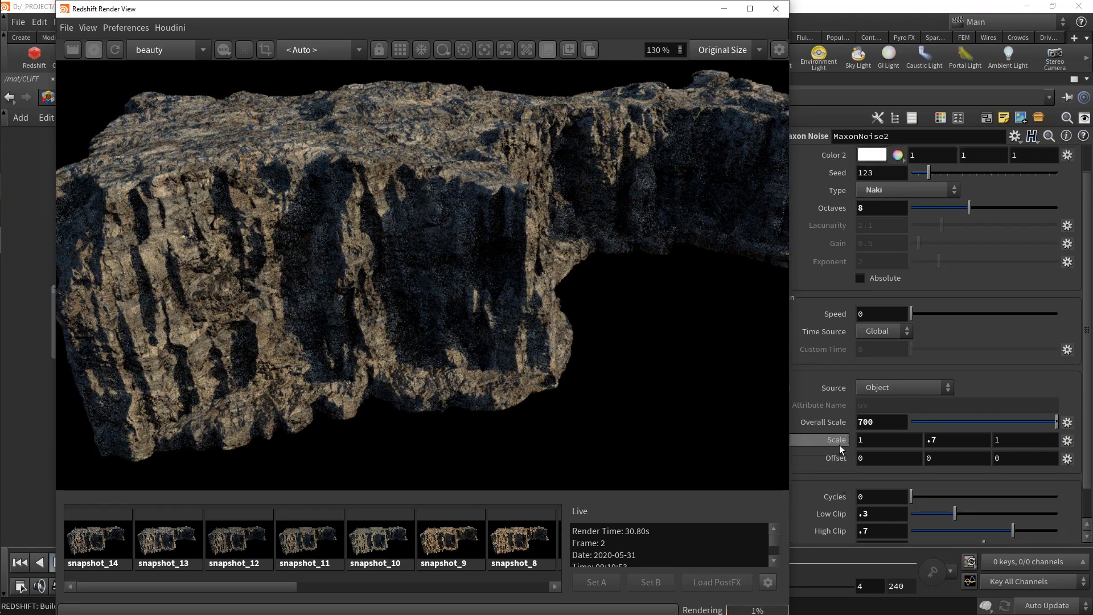
scroll(839, 445, up, 1)
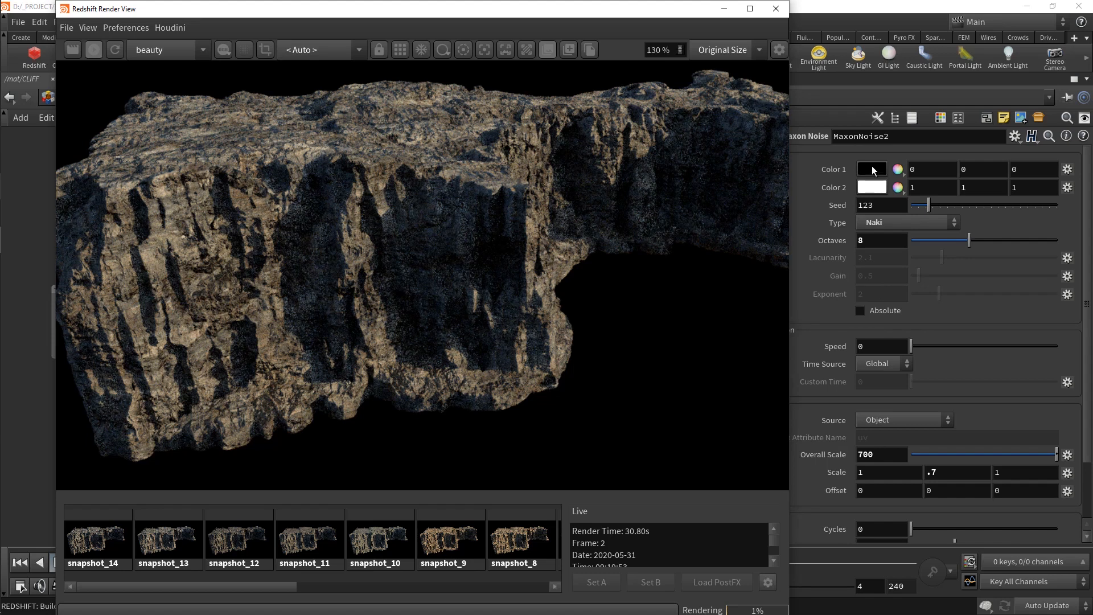
drag(625, 15, 560, 513)
scroll(482, 316, up, 5)
click(871, 187)
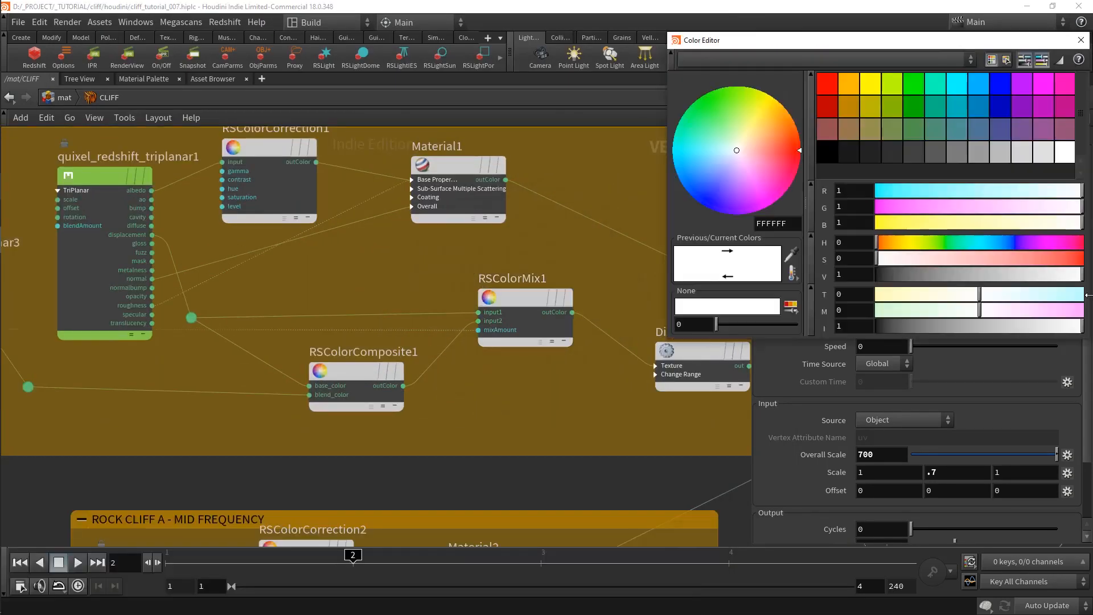
drag(1081, 274, 1002, 279)
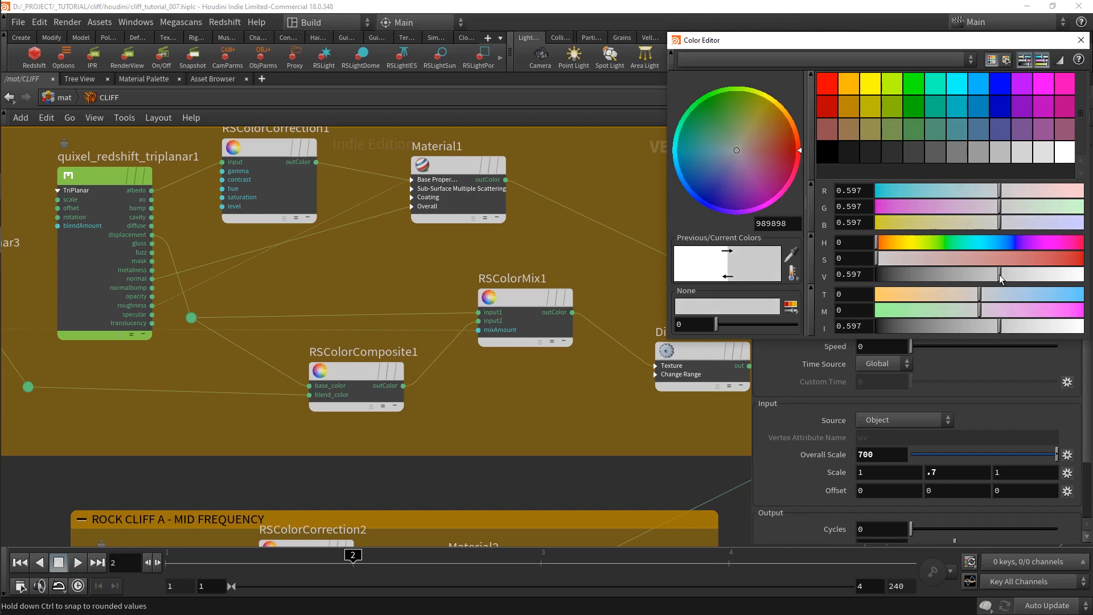
click(1080, 39)
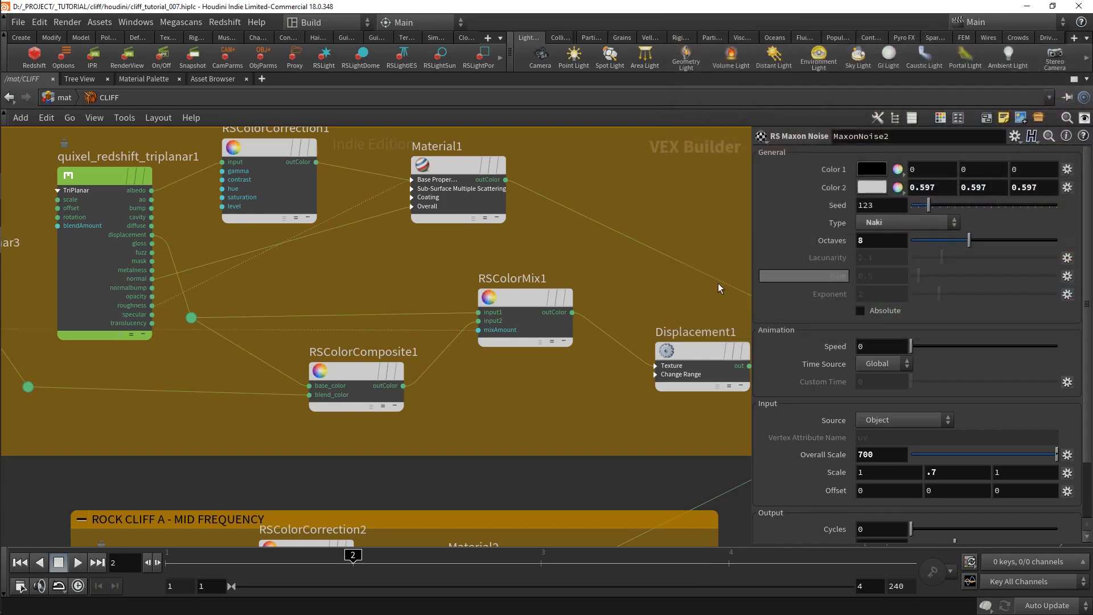
Render the cliff in Redshift Render View, store a snapshot, and compare it with snapshot_14, snapshot_12 and snapshot_13
click(132, 60)
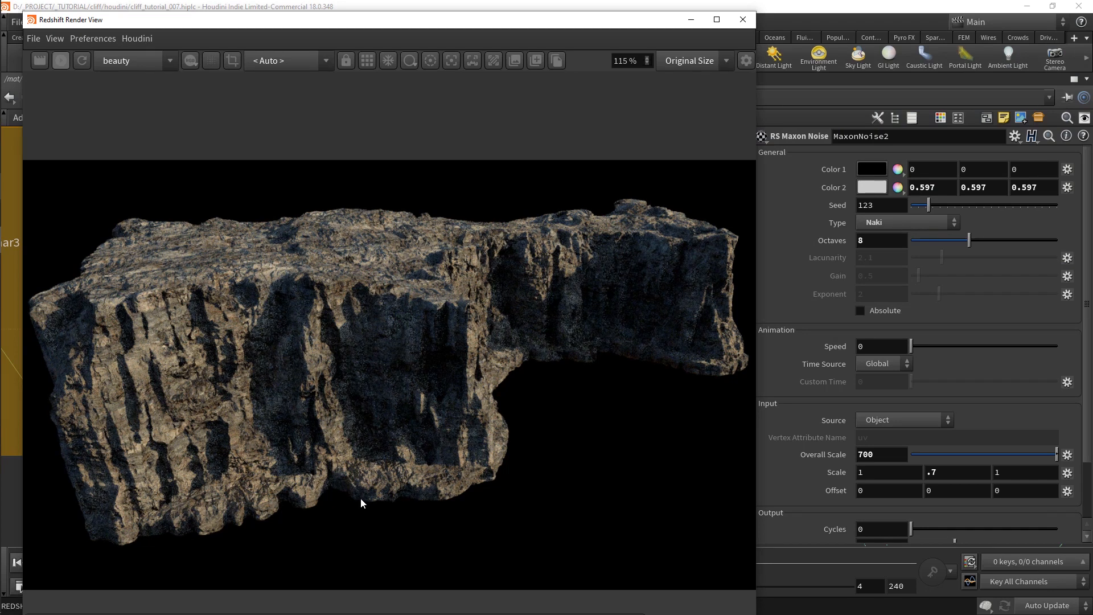
click(534, 62)
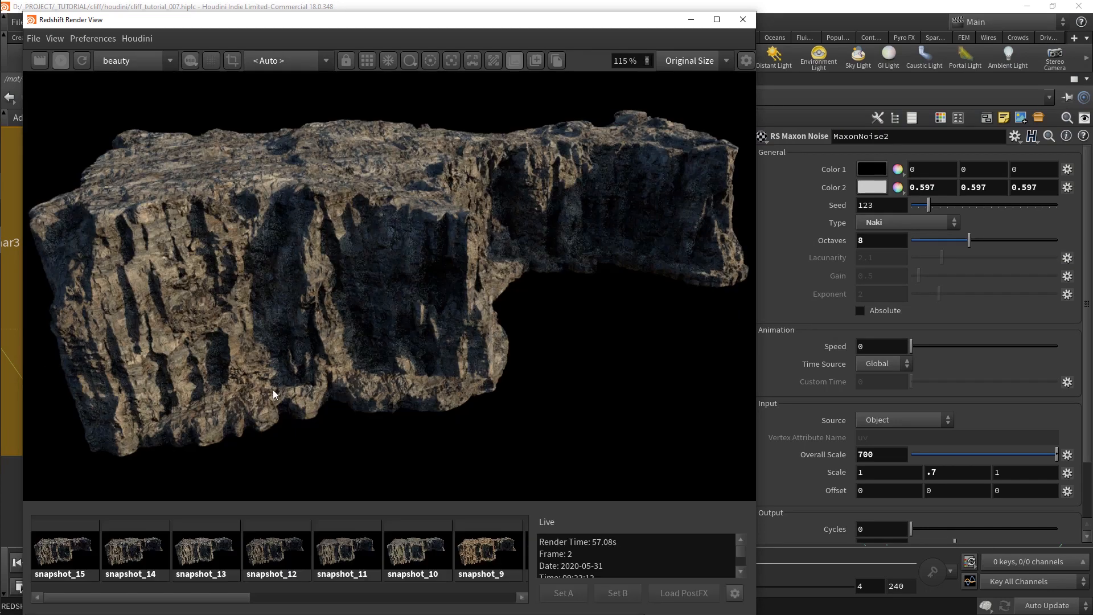
click(130, 553)
click(54, 550)
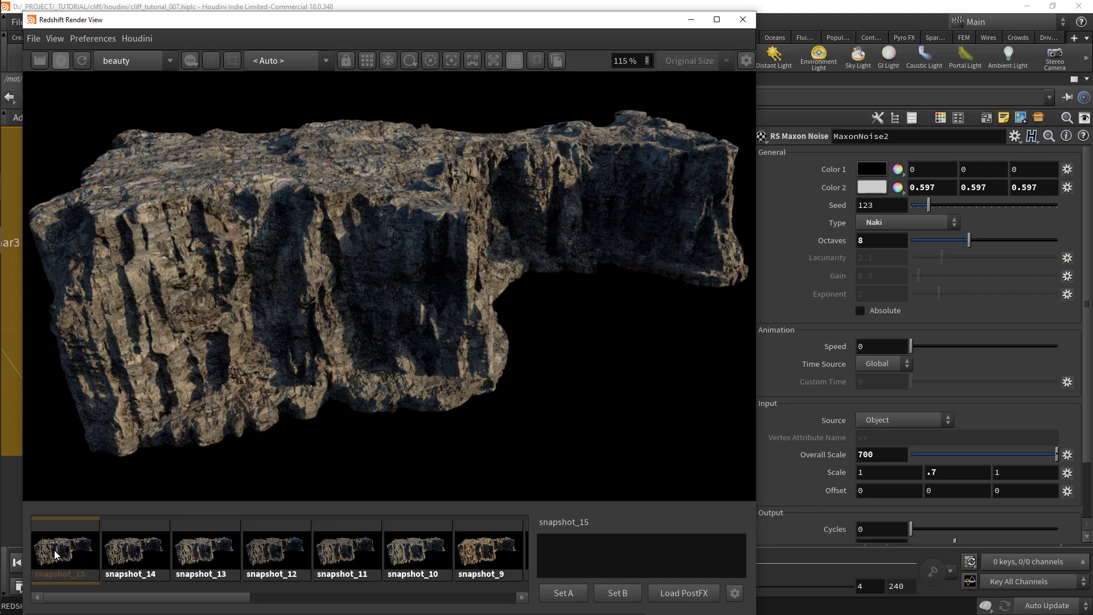
click(262, 548)
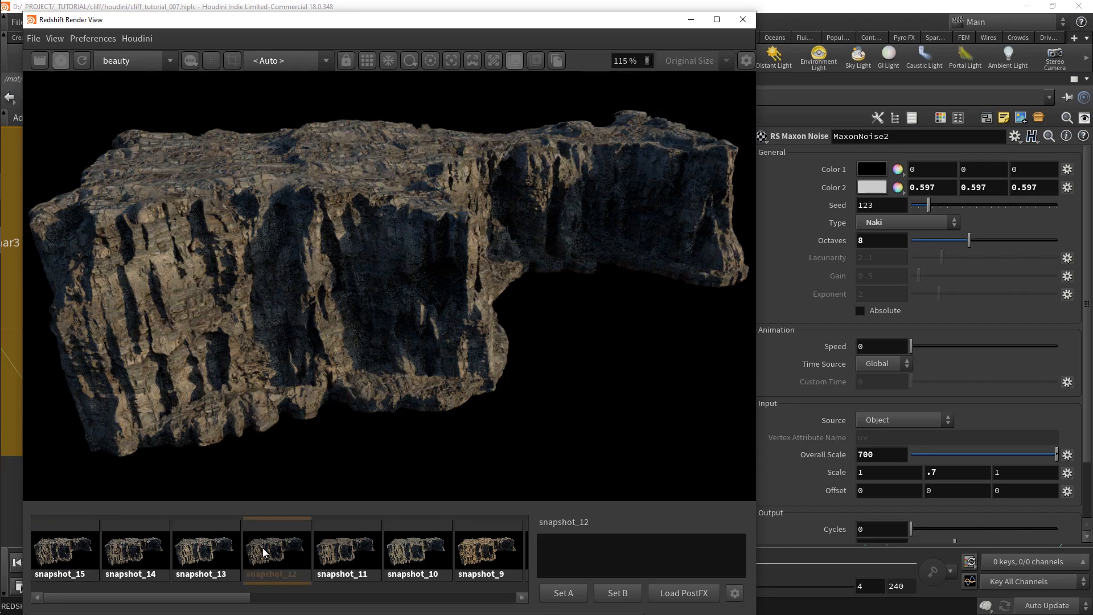
click(68, 555)
click(193, 555)
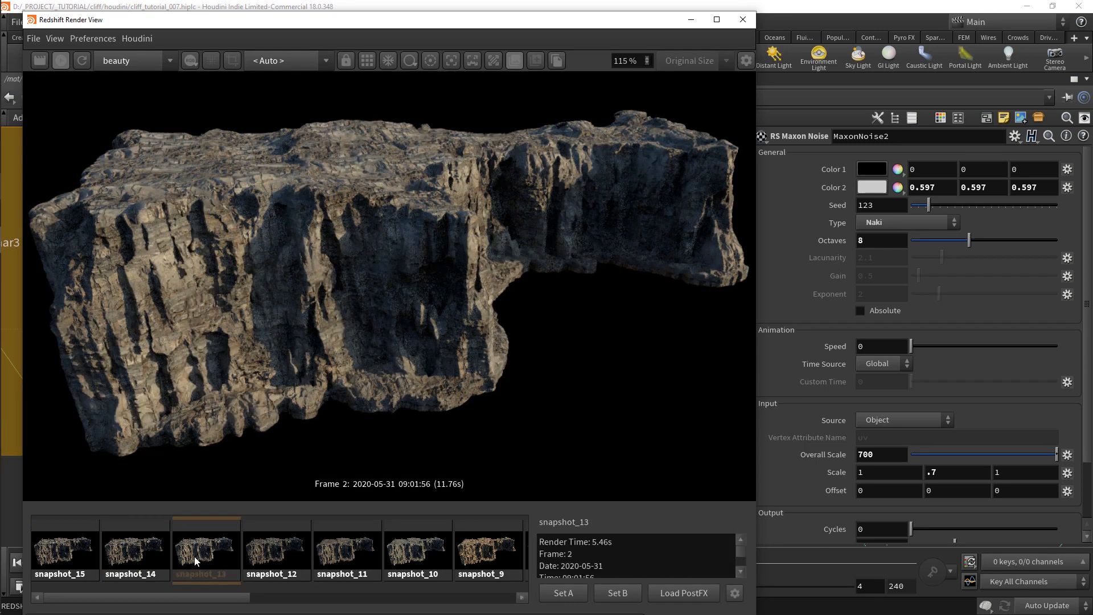
click(53, 560)
click(202, 559)
click(70, 560)
scroll(206, 342, up, 1)
click(743, 20)
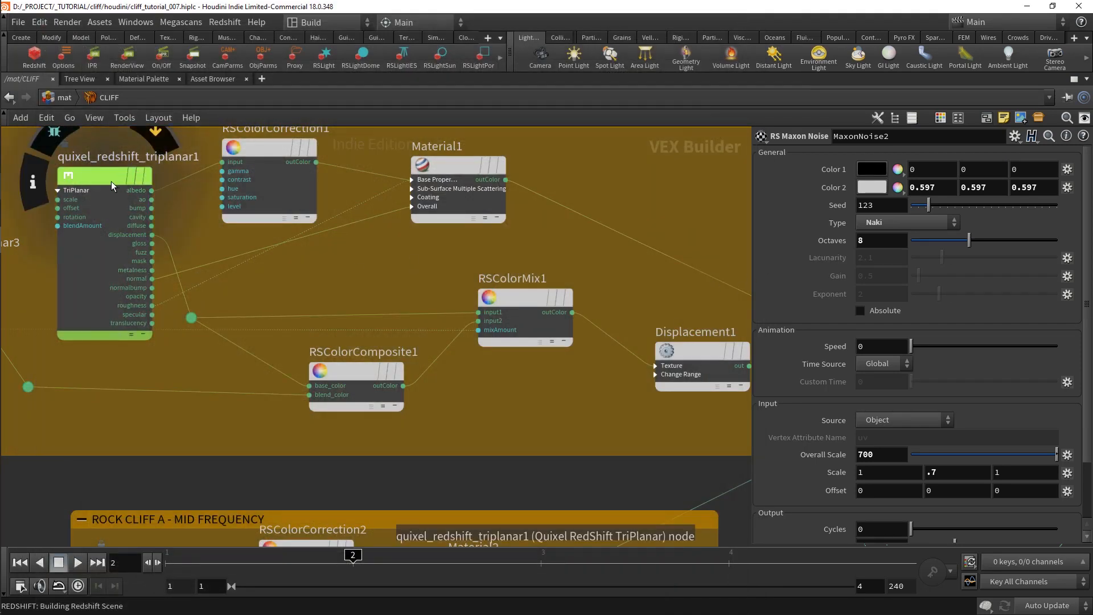
Set the scale of quixel_redshift_triplanar3 to 0.025 on all three axes
click(137, 175)
middle_drag(218, 299, 528, 330)
click(243, 288)
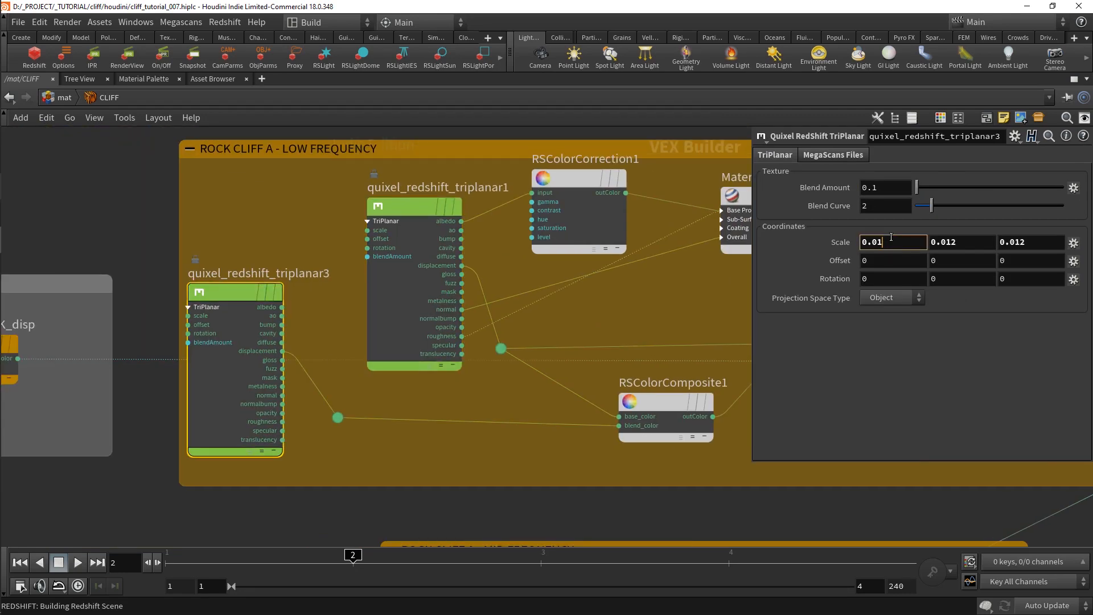
click(966, 242)
key(BackSpace)
key(BackSpace)
text(25)
click(1046, 243)
key(BackSpace)
key(BackSpace)
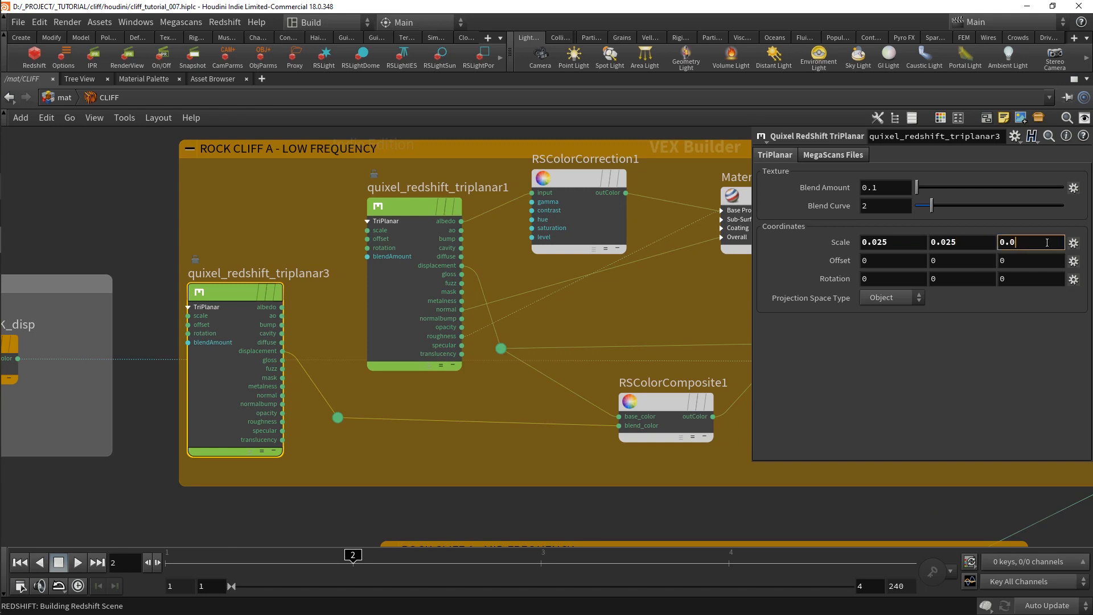
Render the cliff with the rescaled high-frequency displacement, store a snapshot, and compare it with snapshot_15
click(127, 56)
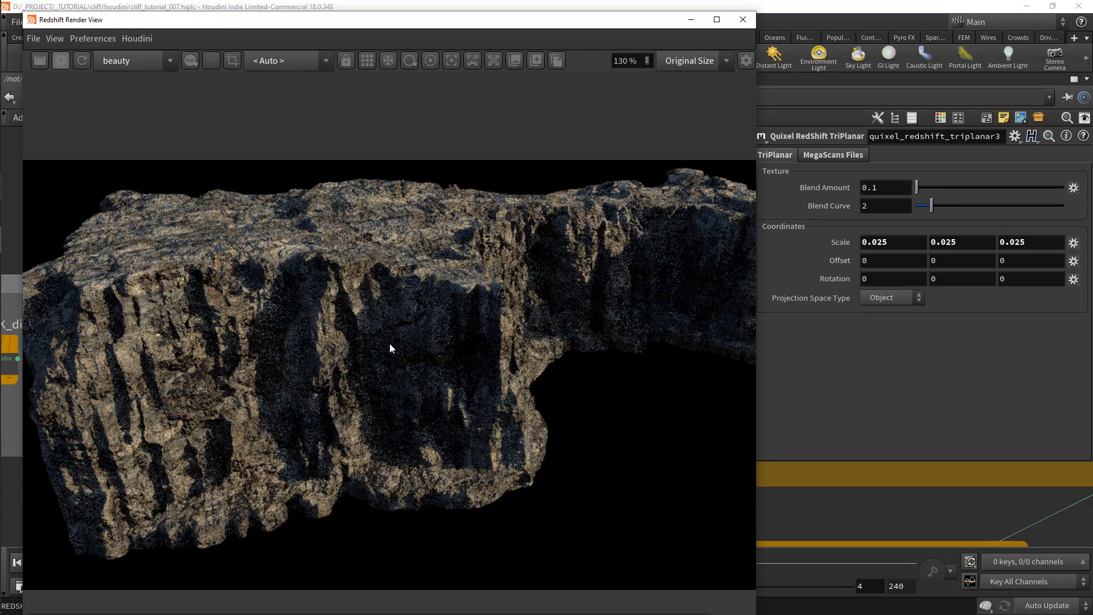
scroll(565, 391, down, 2)
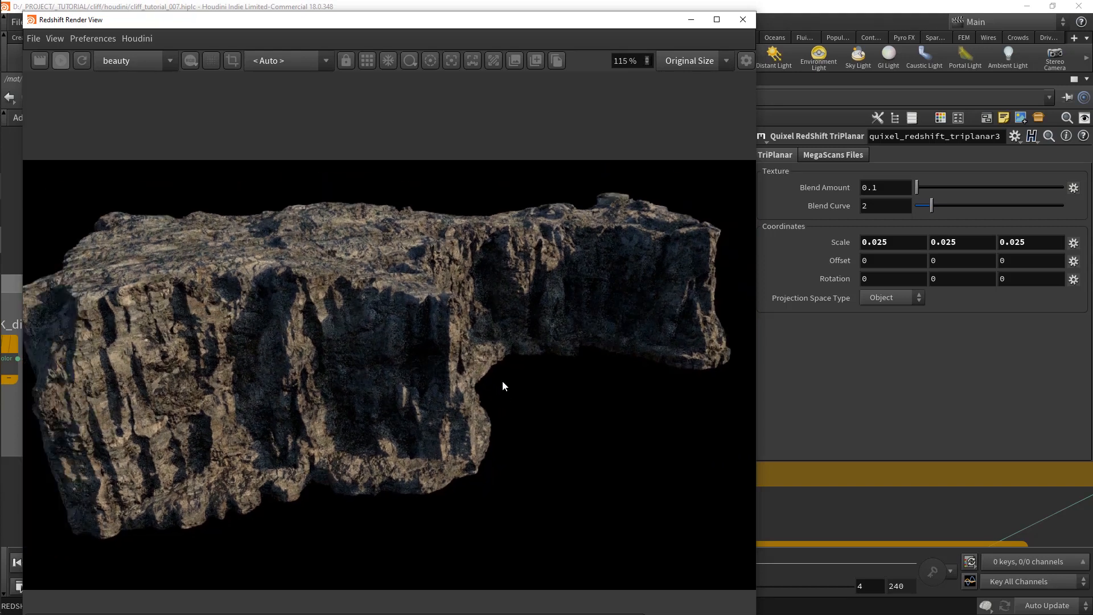
click(538, 60)
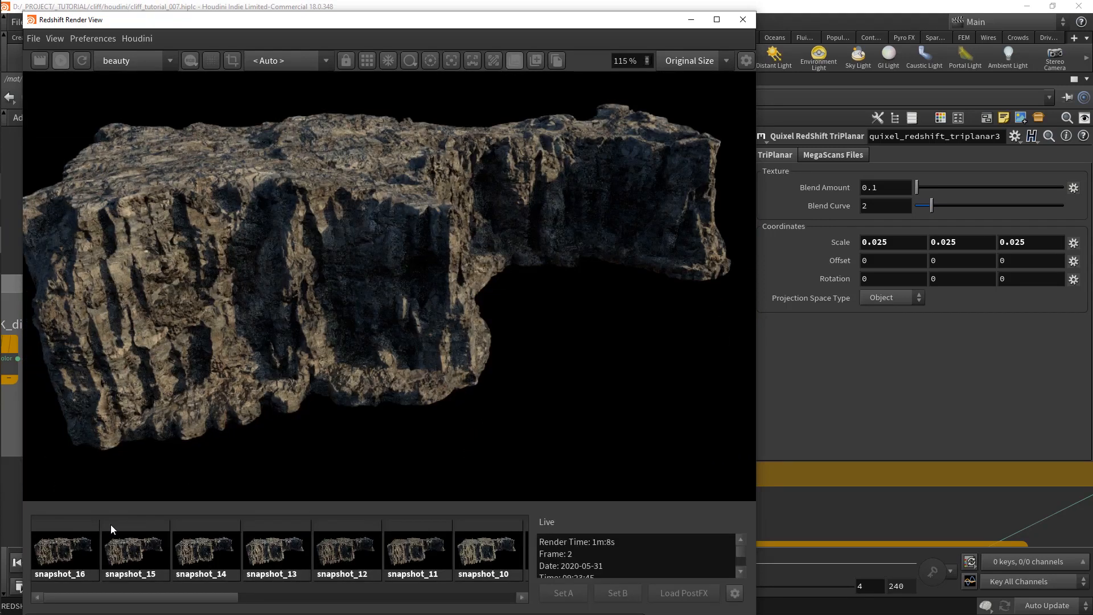
click(135, 552)
click(62, 554)
click(148, 558)
click(80, 558)
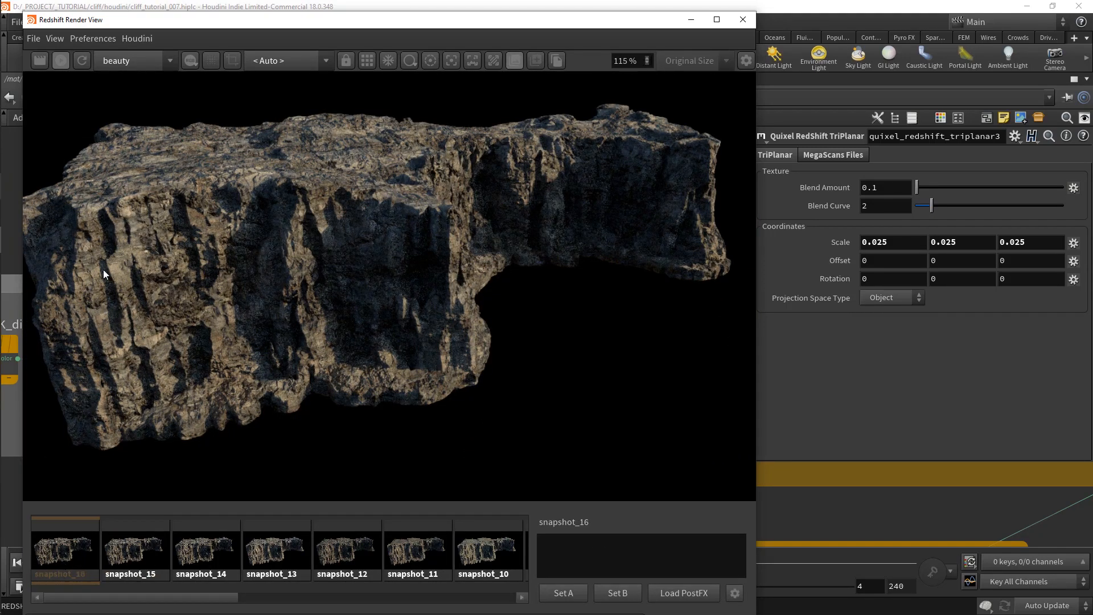
Examine the front cliff face's displacement detail up close, alternating between snapshot_15 and snapshot_16
scroll(110, 247, up, 5)
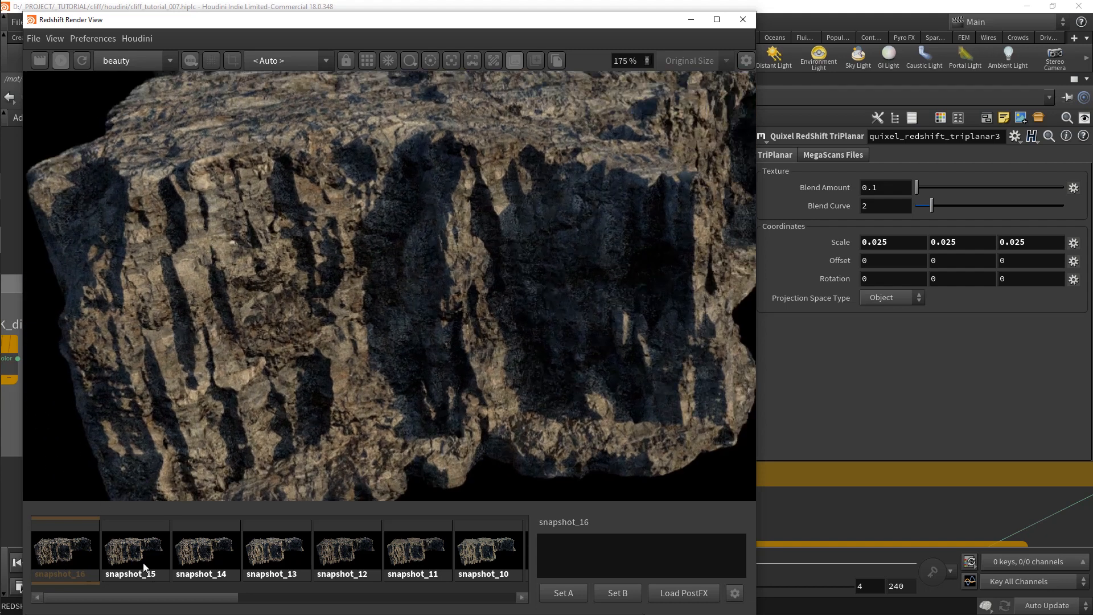
click(126, 555)
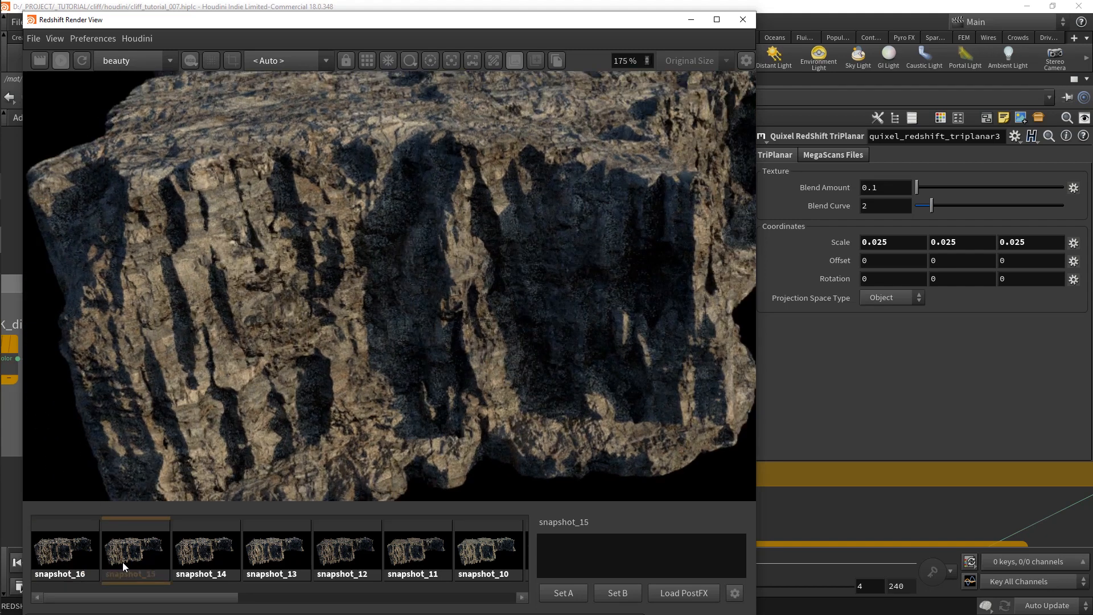
click(82, 555)
click(120, 558)
click(62, 555)
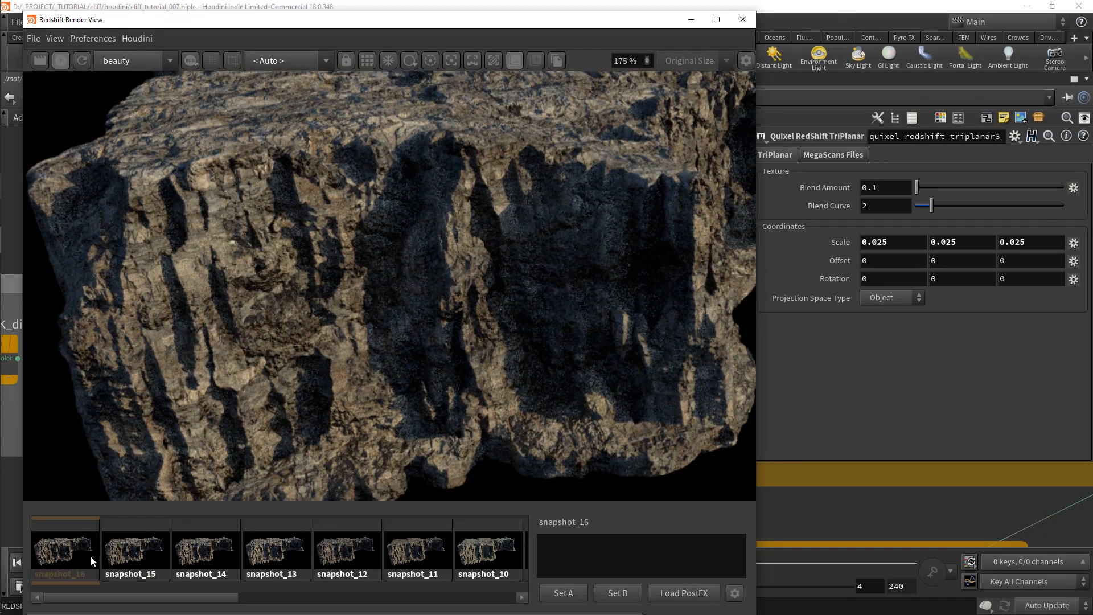
click(101, 556)
click(131, 563)
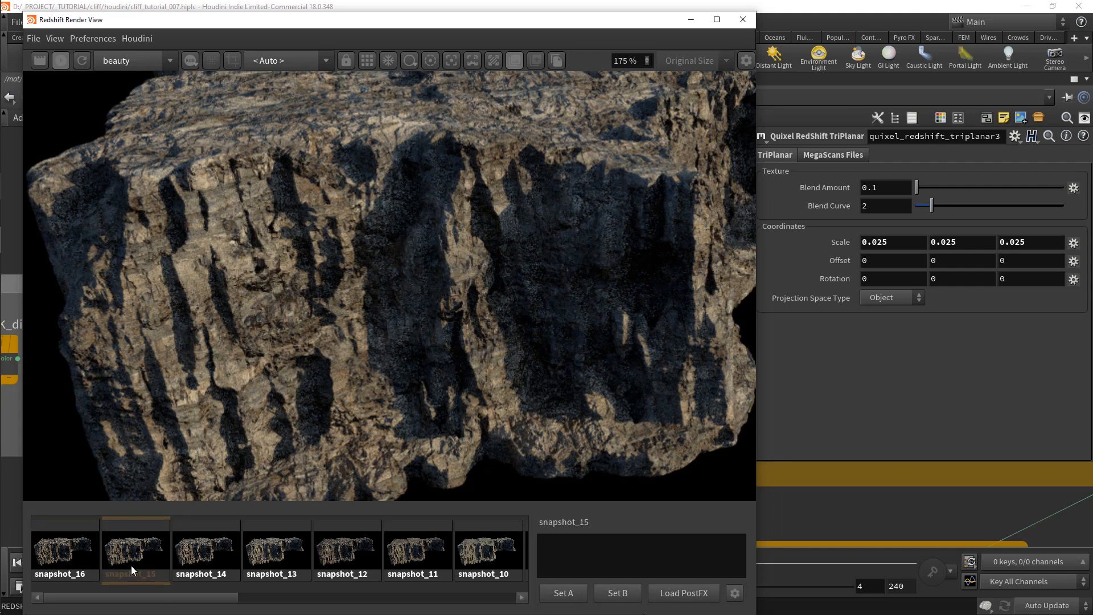
click(76, 565)
scroll(561, 283, down, 5)
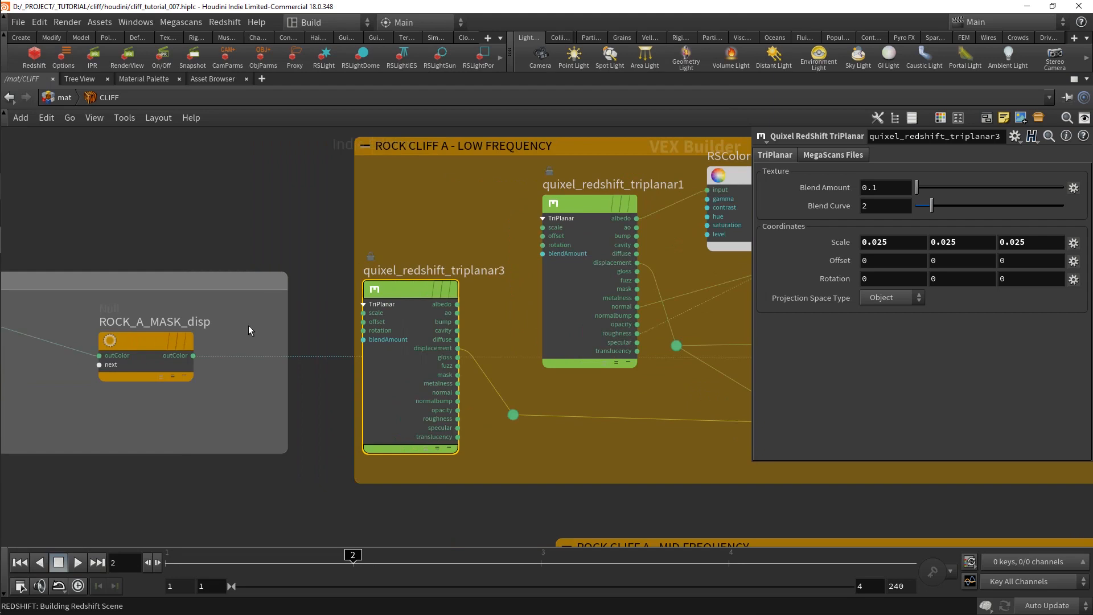
Rename the displacement mask null as ROCK_A_MASK_disp_MIX and quixel_redshift_triplanar3 as quixel_redshift_triplanar_highfreq
double_click(221, 322)
text(_MI)
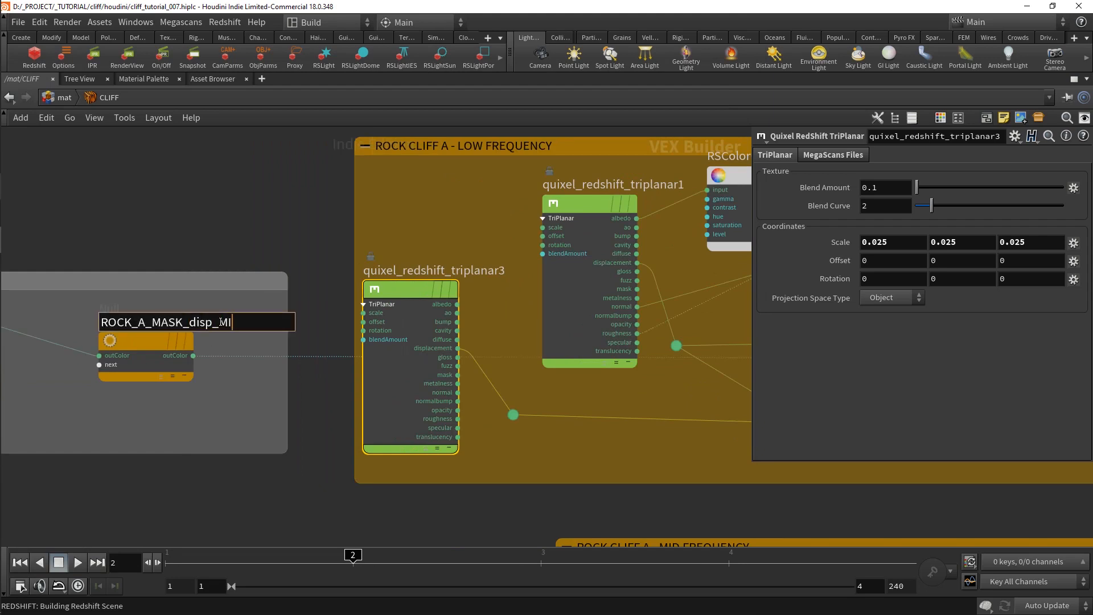
text(X)
double_click(519, 270)
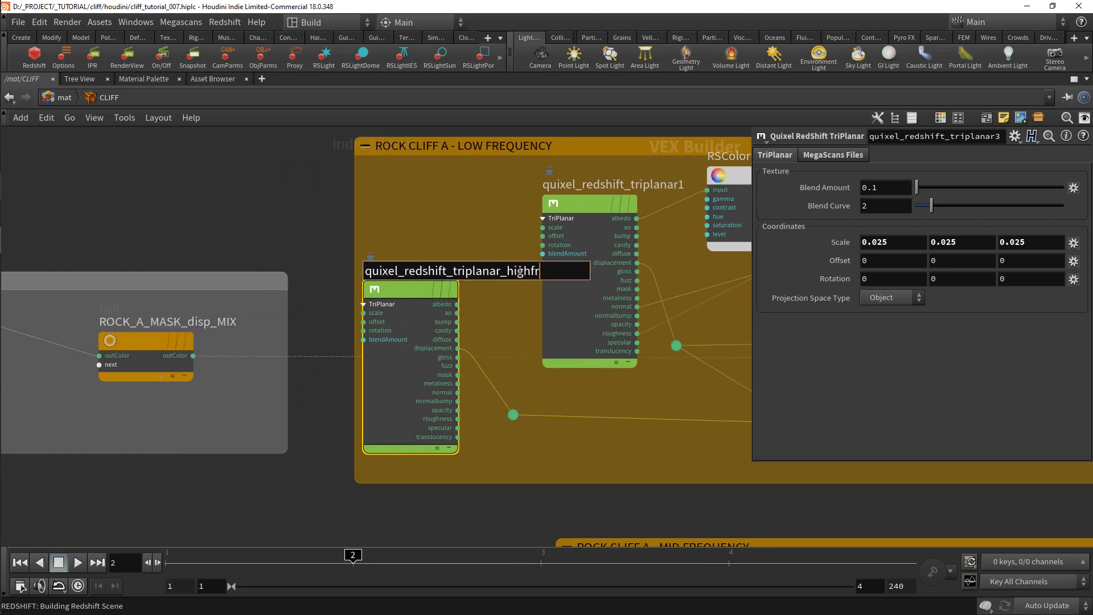
key(Return)
drag(409, 291, 380, 290)
Darken MaxonNoise2's Color 2 to a grey with value 0.436 and save the scene
click(144, 340)
middle_drag(142, 336, 289, 333)
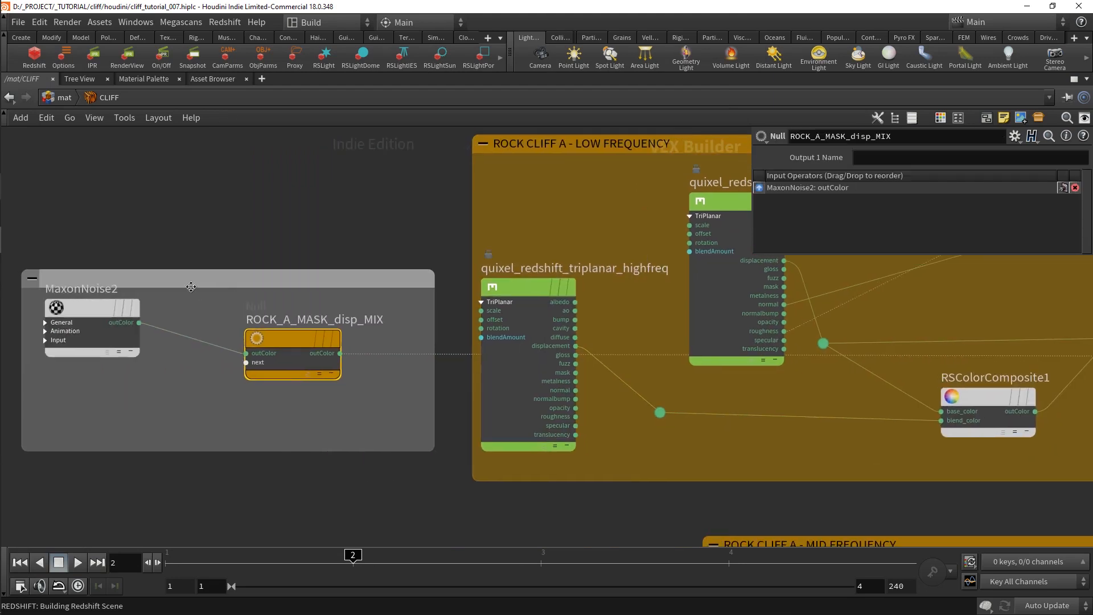
click(91, 310)
click(877, 194)
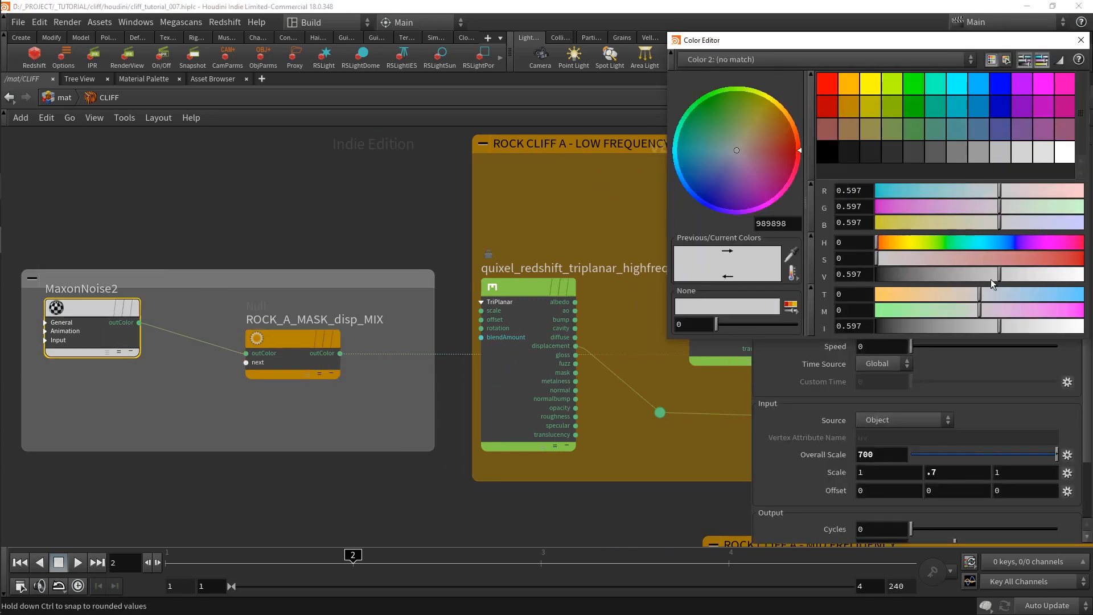
drag(990, 278, 966, 272)
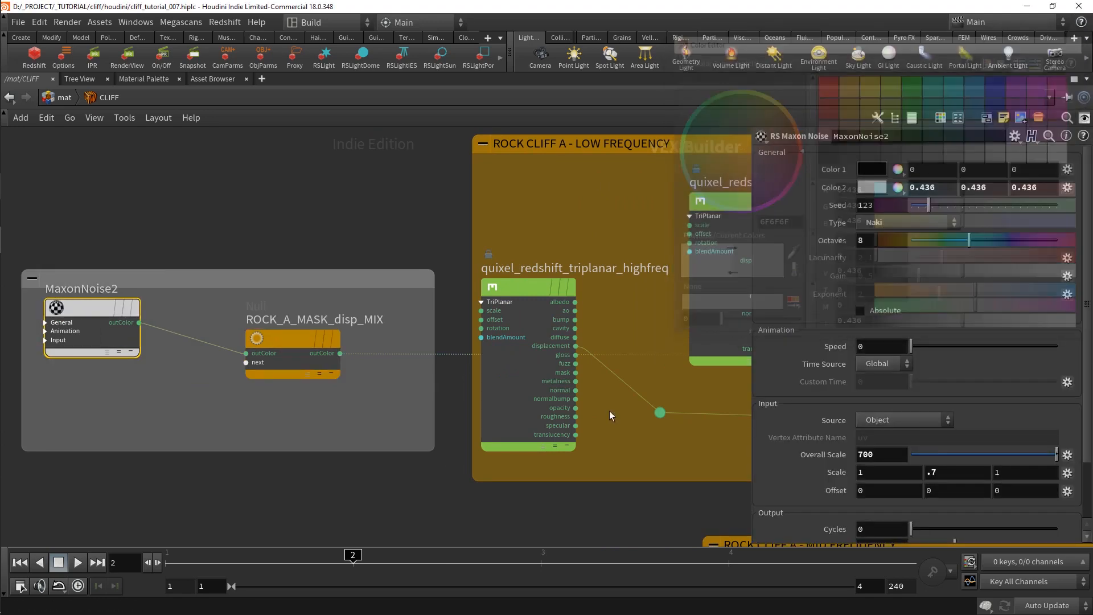
middle_drag(471, 493, 380, 435)
scroll(380, 435, down, 3)
scroll(316, 346, down, 2)
middle_drag(459, 484, 278, 412)
key(ctrl+s)
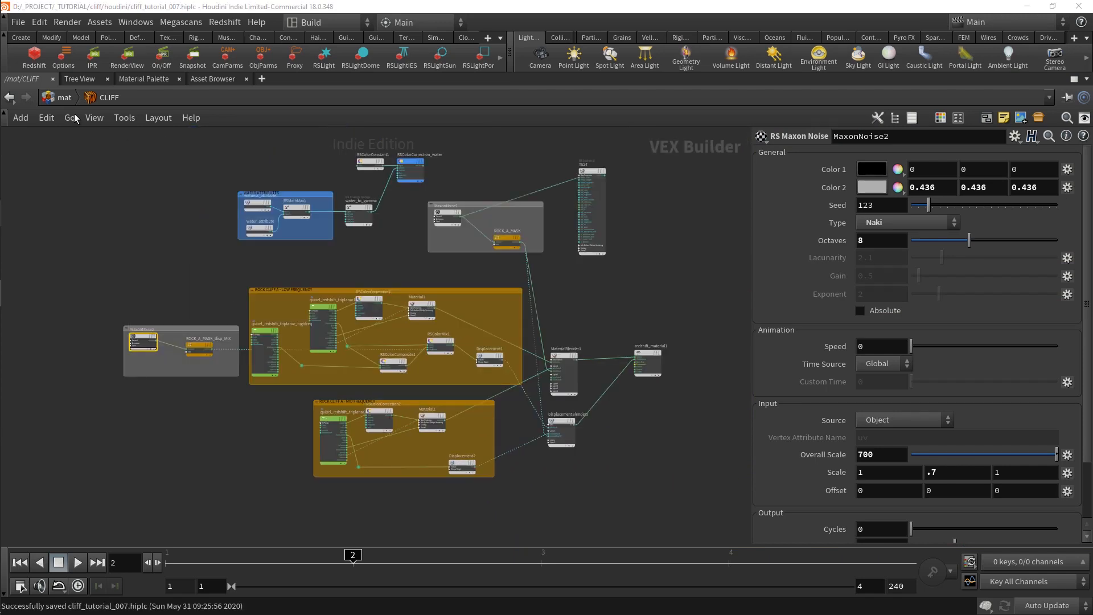
Copy the triplanar, color correction, material and displacement nodes from Rock_Cliff_Layered_2x2_M1 into CLIFF, below the ROCK CLIFF A - MID FREQUENCY box
click(66, 102)
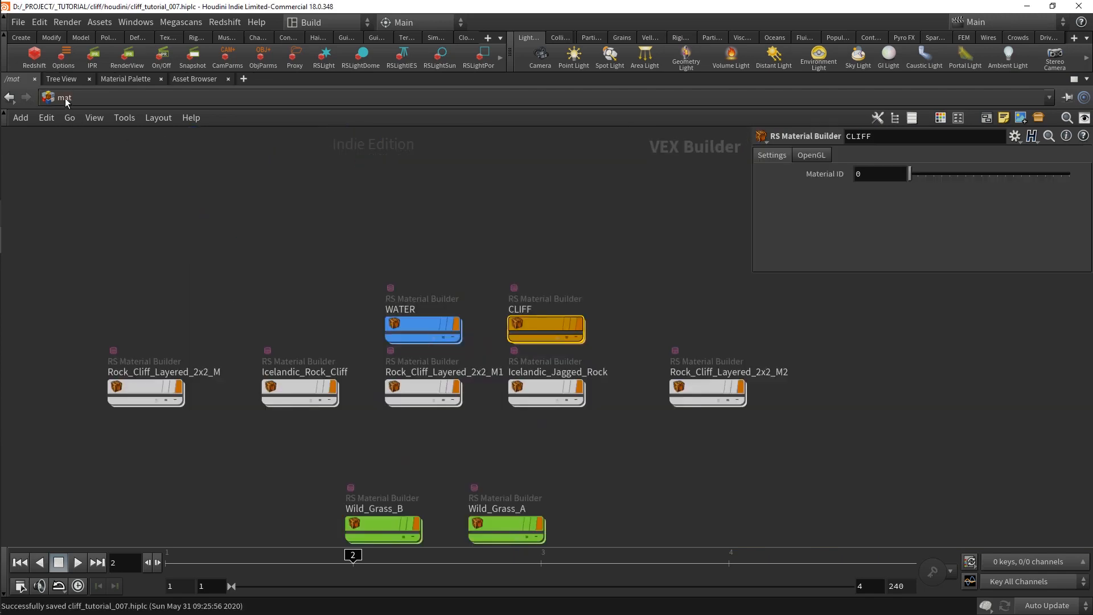
double_click(424, 392)
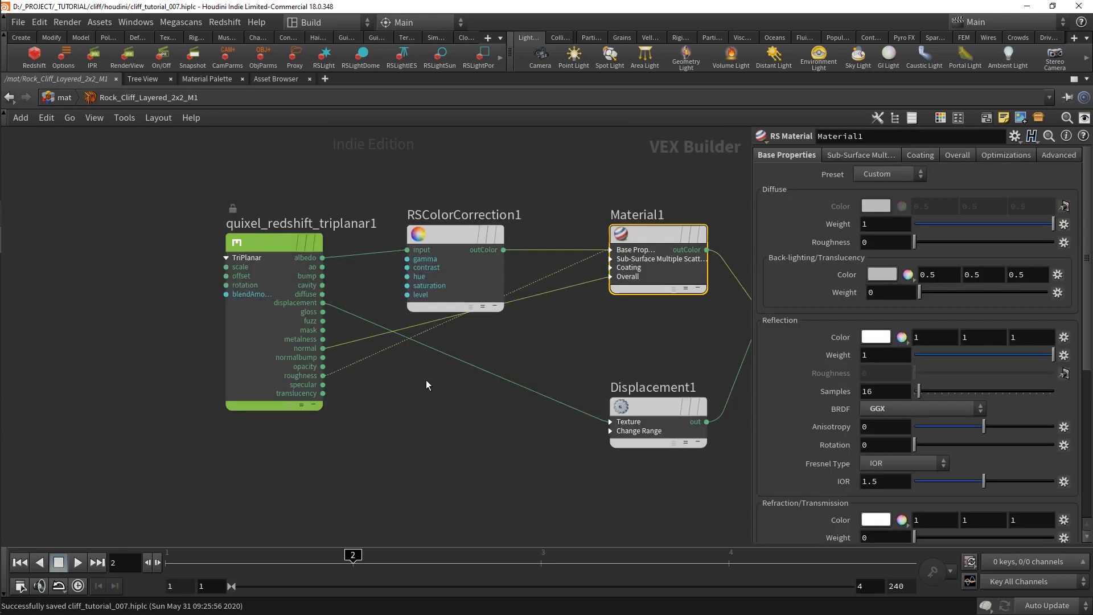
key(h)
drag(128, 486, 594, 256)
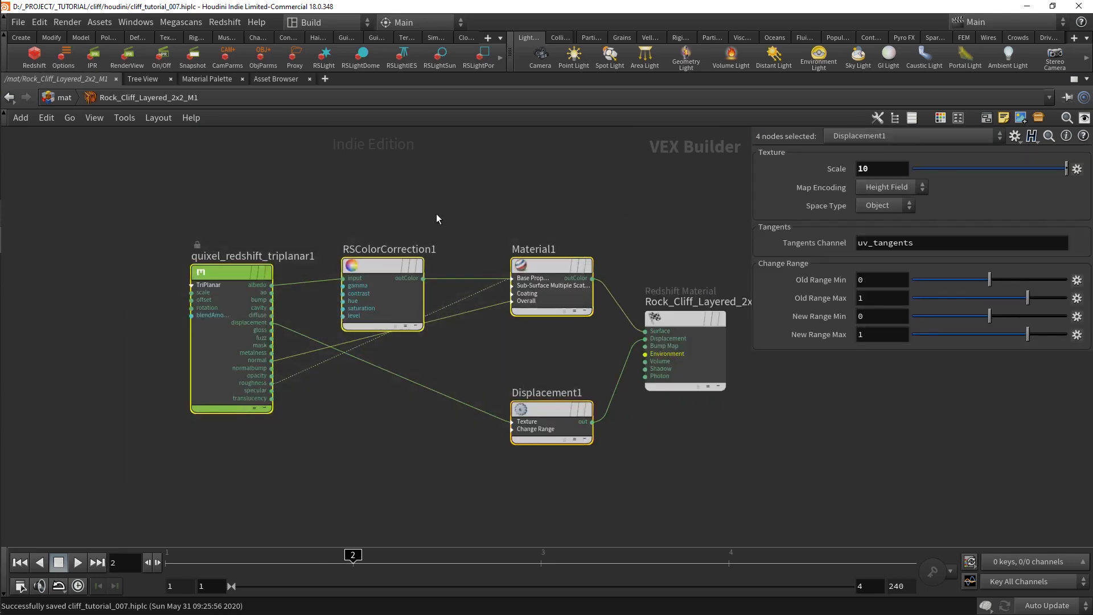
key(ctrl+c)
click(75, 104)
double_click(540, 322)
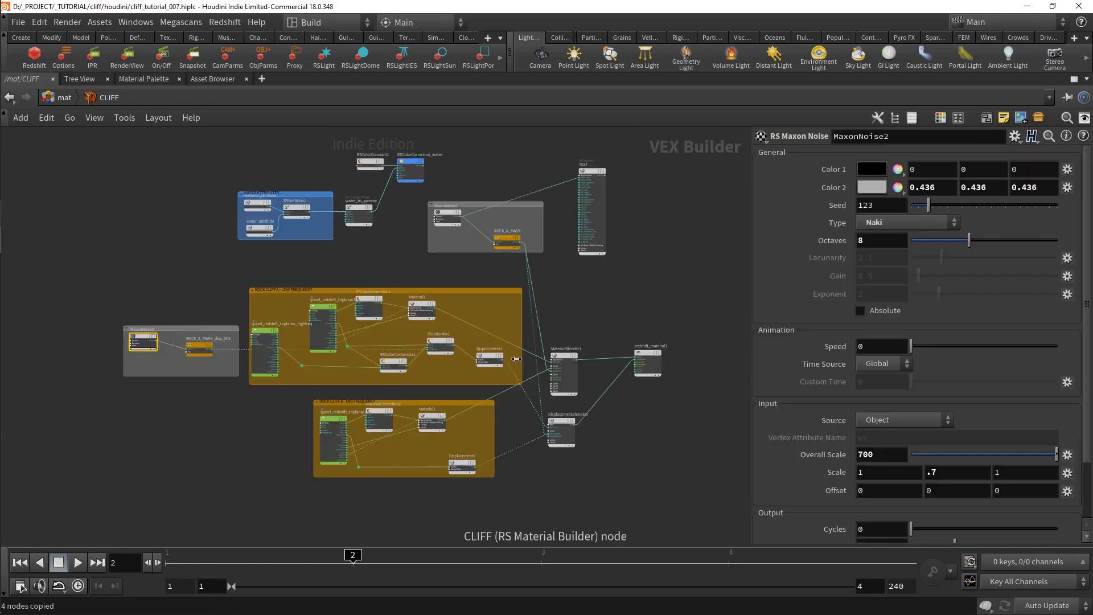
middle_drag(408, 524, 434, 394)
scroll(439, 432, up, 3)
key(ctrl+v)
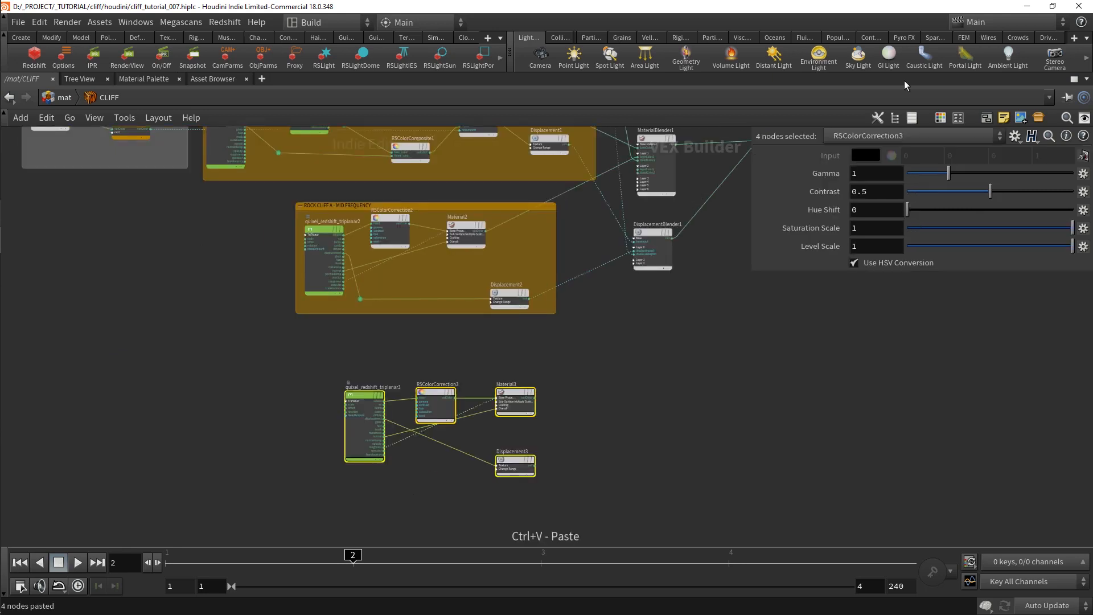
Enclose the four pasted nodes in a network box titled ROCK B
click(985, 118)
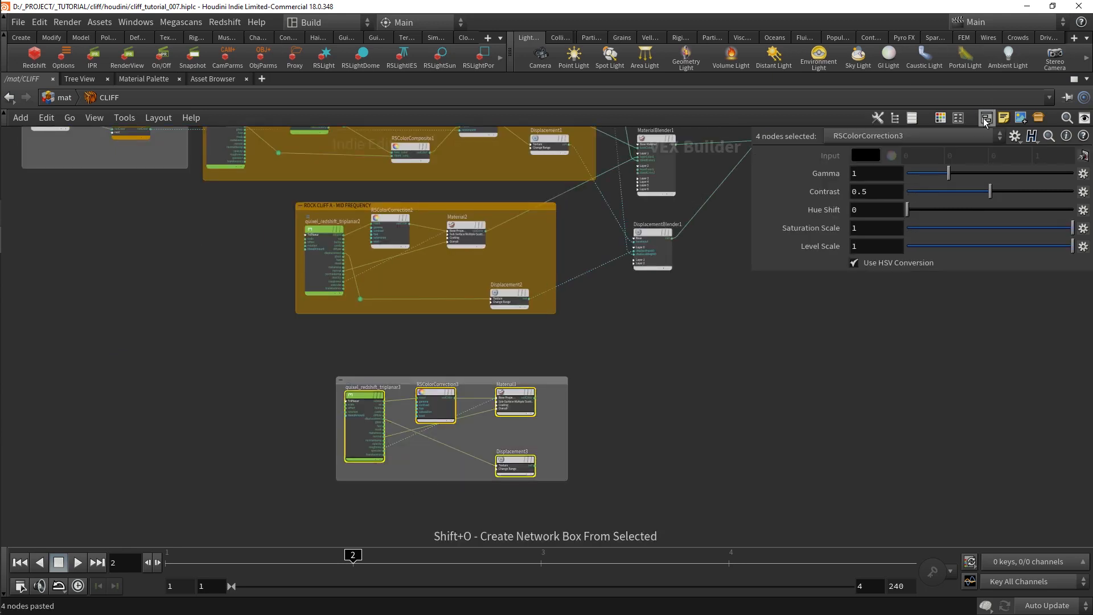
click(421, 370)
middle_drag(493, 364, 437, 325)
scroll(401, 278, up, 2)
double_click(293, 297)
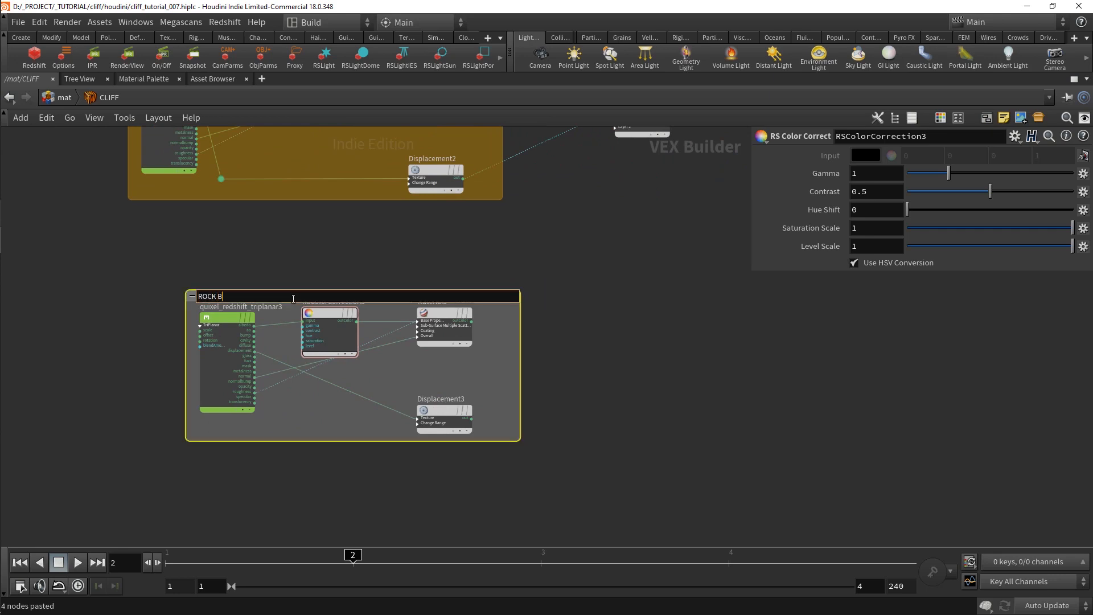
key(Return)
click(531, 297)
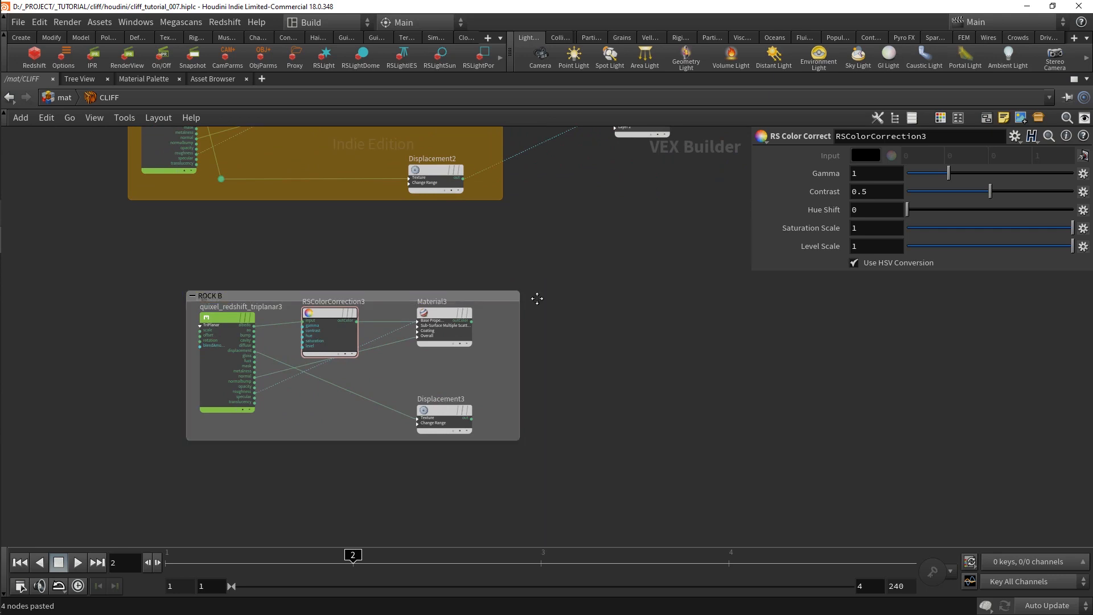
Connect Displacement3 to Layer 1 of DisplacementBlender1 and Material3 to the next free layer of MaterialBlender1
middle_drag(586, 215, 470, 294)
scroll(518, 194, up, 2)
click(502, 192)
drag(503, 199, 446, 444)
middle_drag(446, 444, 476, 352)
click(361, 458)
middle_drag(490, 239, 474, 439)
click(523, 145)
middle_drag(413, 456, 436, 330)
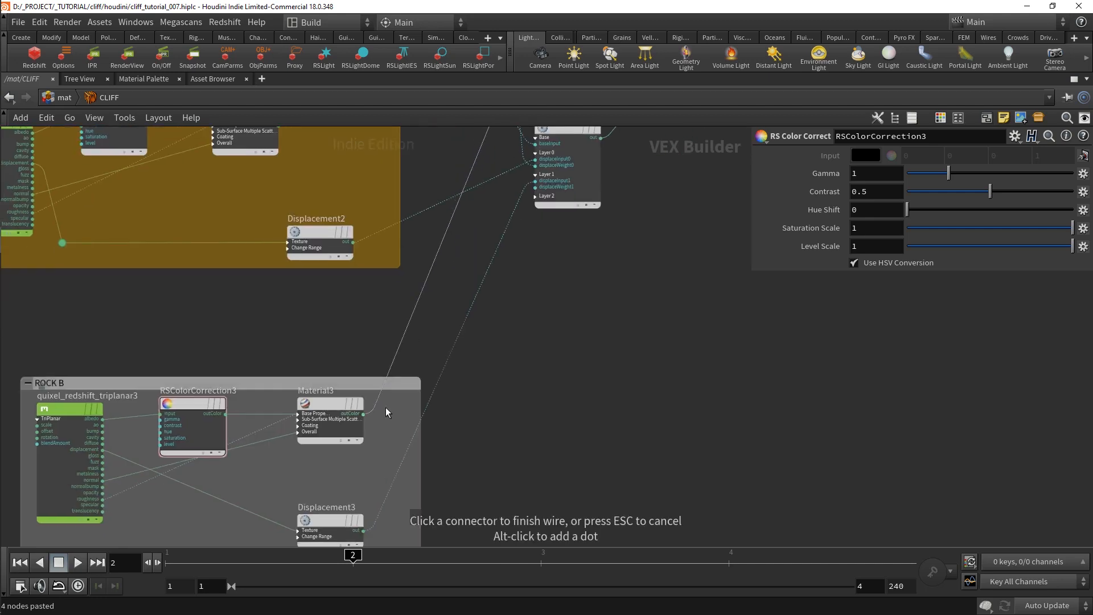
click(383, 409)
Tidy the ROCK B network by shifting Displacement3 away from Material3 and adding a dot on its texture wire
middle_drag(462, 250, 456, 388)
scroll(456, 388, down, 3)
middle_drag(466, 441, 468, 408)
drag(390, 514, 417, 512)
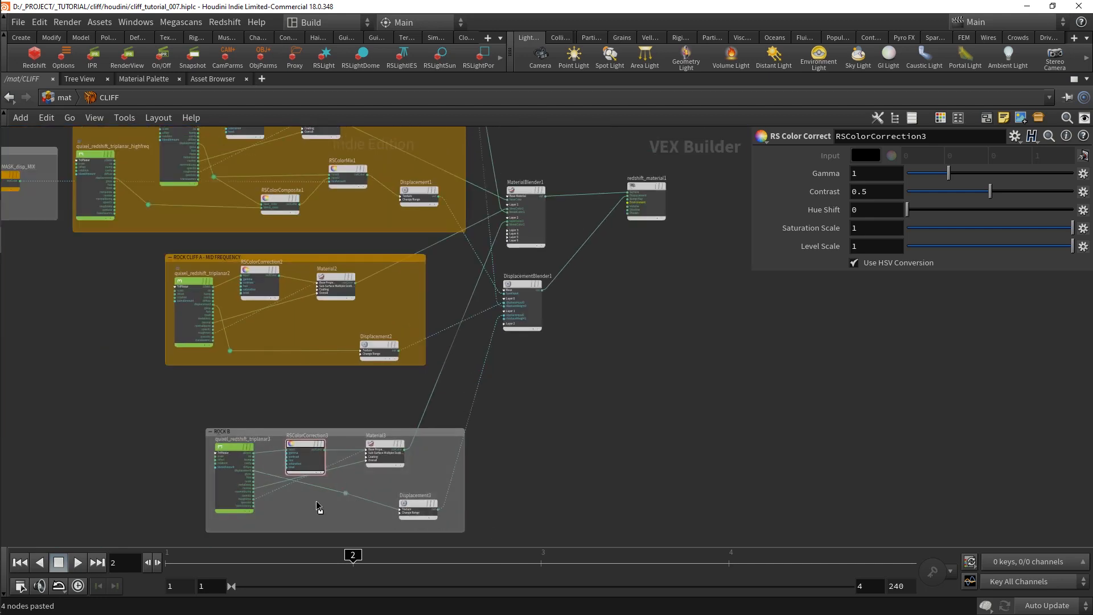
Move the TEST node farther from the mask network and delete the wire feeding it from the ROCK_A_MASK noise
scroll(505, 206, down, 2)
middle_drag(523, 130, 560, 363)
scroll(560, 363, up, 1)
drag(638, 232, 712, 227)
drag(607, 293, 607, 199)
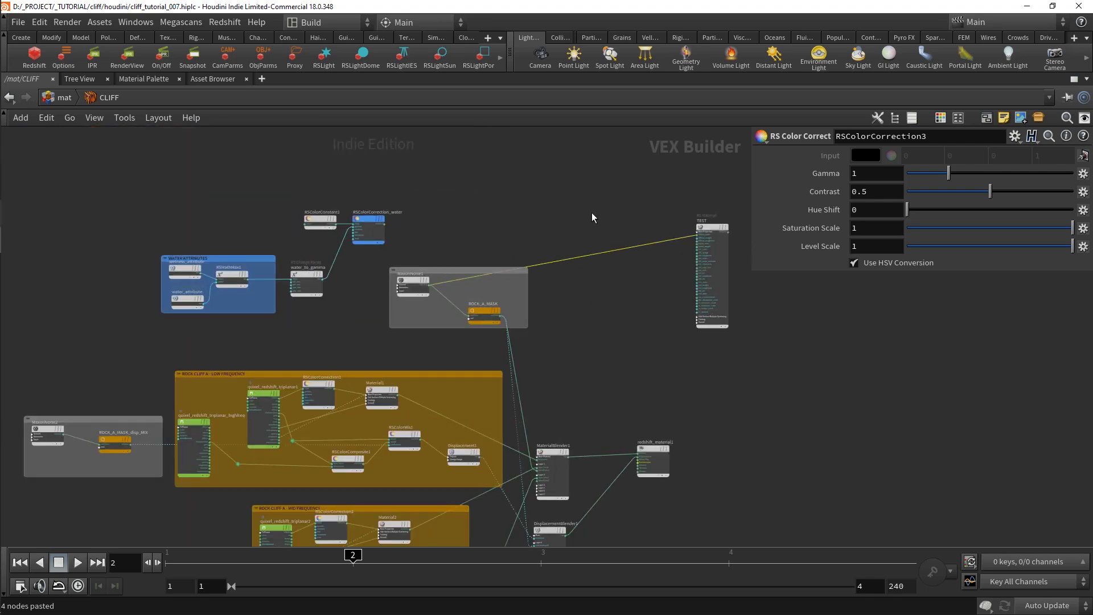
key(Delete)
Duplicate the ROCK_A_MASK network box with its Maxon Noise and null nodes, placing the copy above the original
drag(564, 346, 379, 271)
key(ctrl+c)
key(ctrl+v)
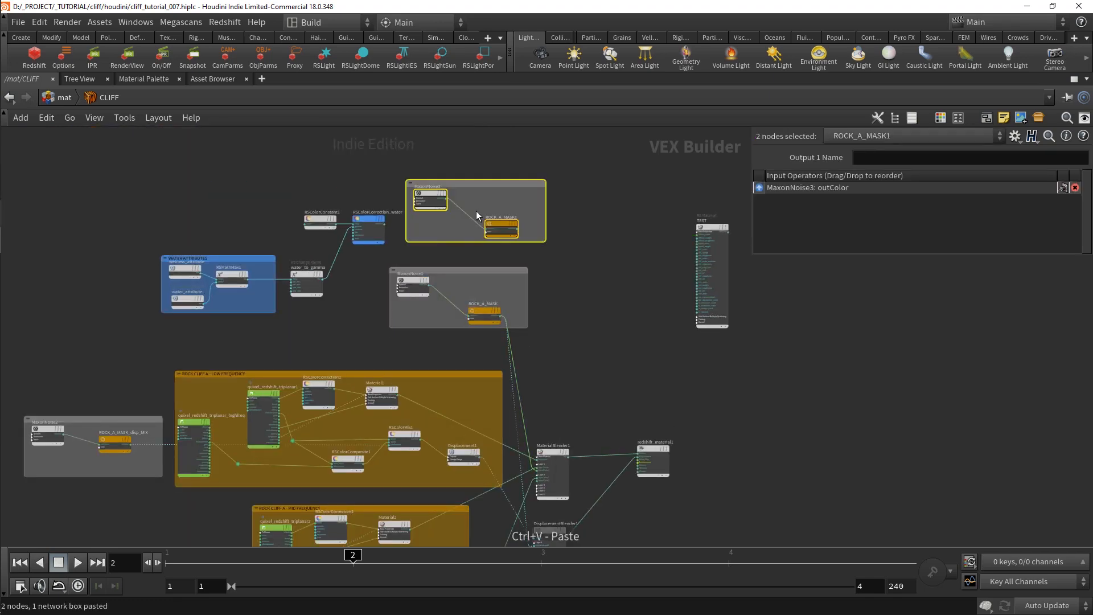
Colour the ROCK B network box, the duplicated mask network box and its ROCK_A_MASK1 null purple
click(517, 232)
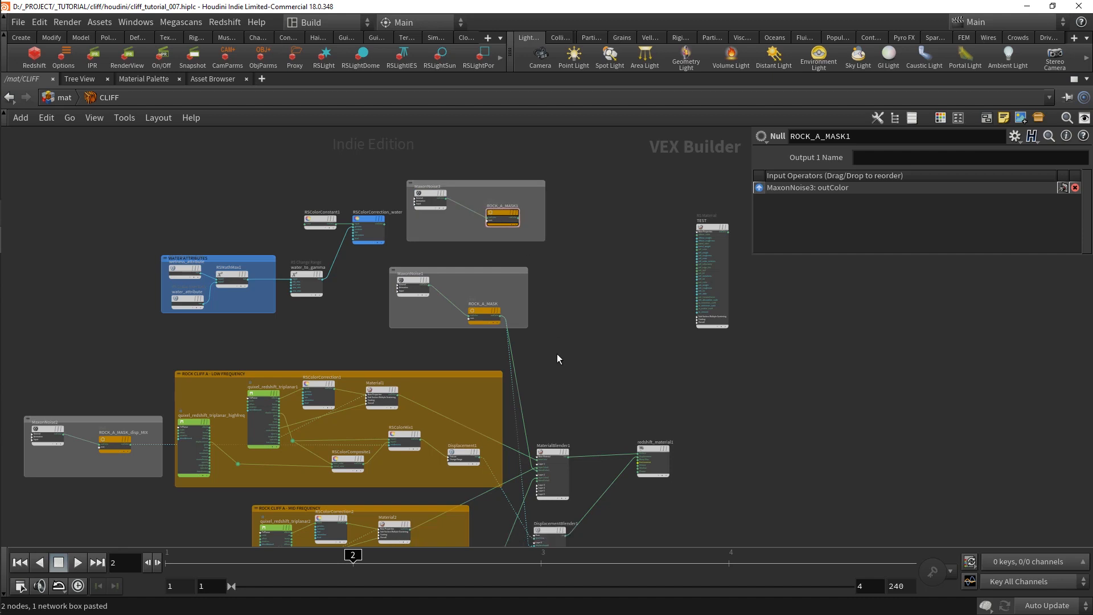
middle_drag(557, 354, 566, 174)
click(460, 473)
key(c)
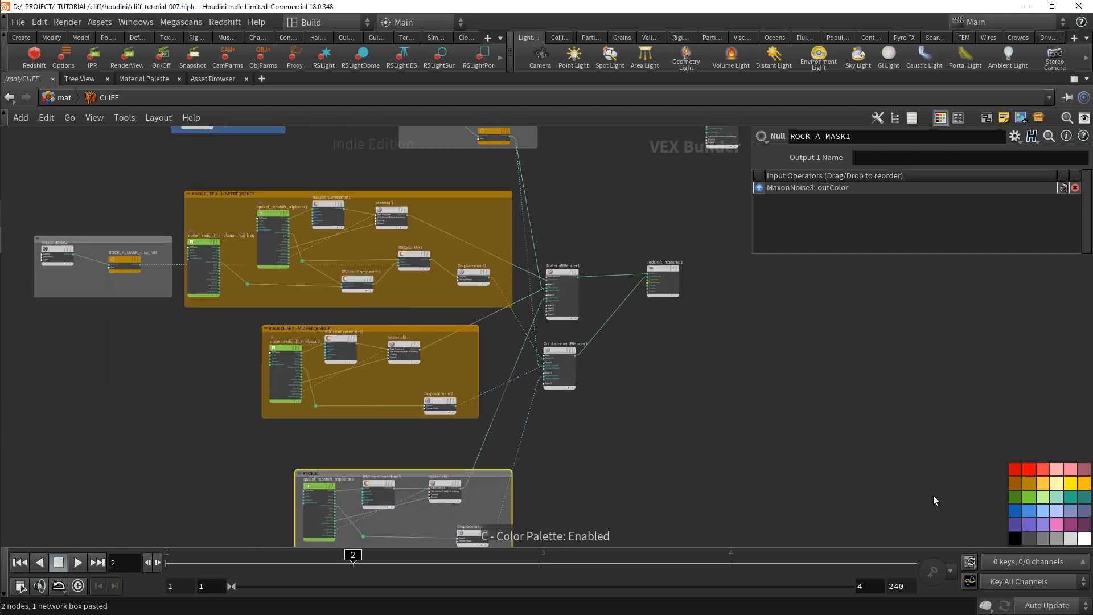
click(1047, 520)
middle_drag(600, 245, 600, 396)
click(515, 154)
click(1042, 523)
click(512, 184)
click(1043, 523)
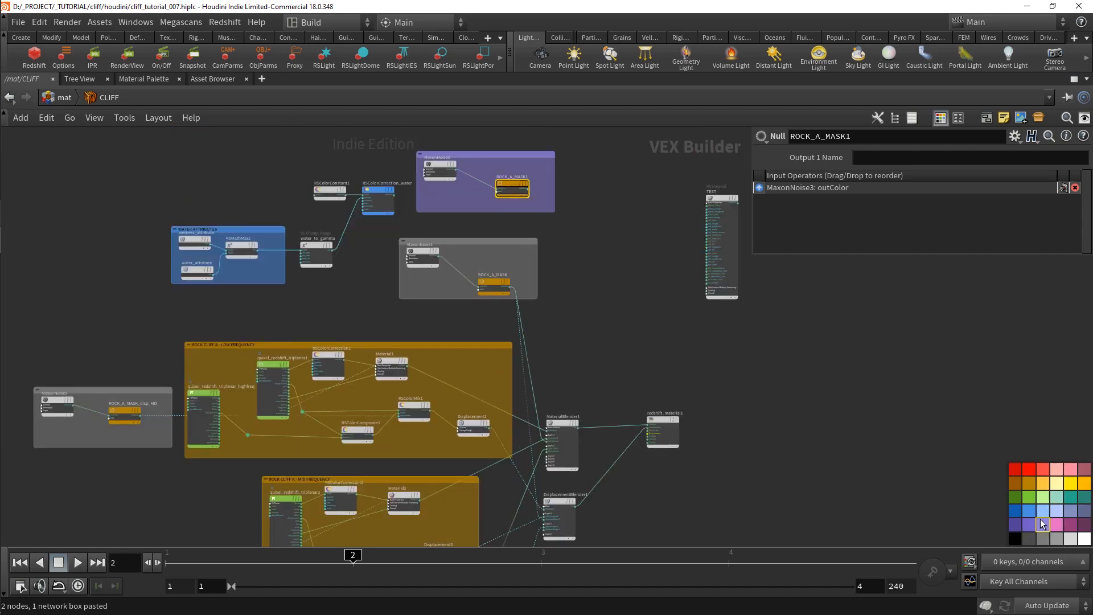
key(c)
Rename the ROCK_A_MASK1 null in the purple mask box to ROCK_B_MASK
scroll(517, 163, up, 5)
click(498, 203)
drag(494, 204, 559, 211)
text(B_MASK)
key(Return)
Set the MaxonNoise3 X offset to 1000 and its Y scale to 1.5
click(285, 165)
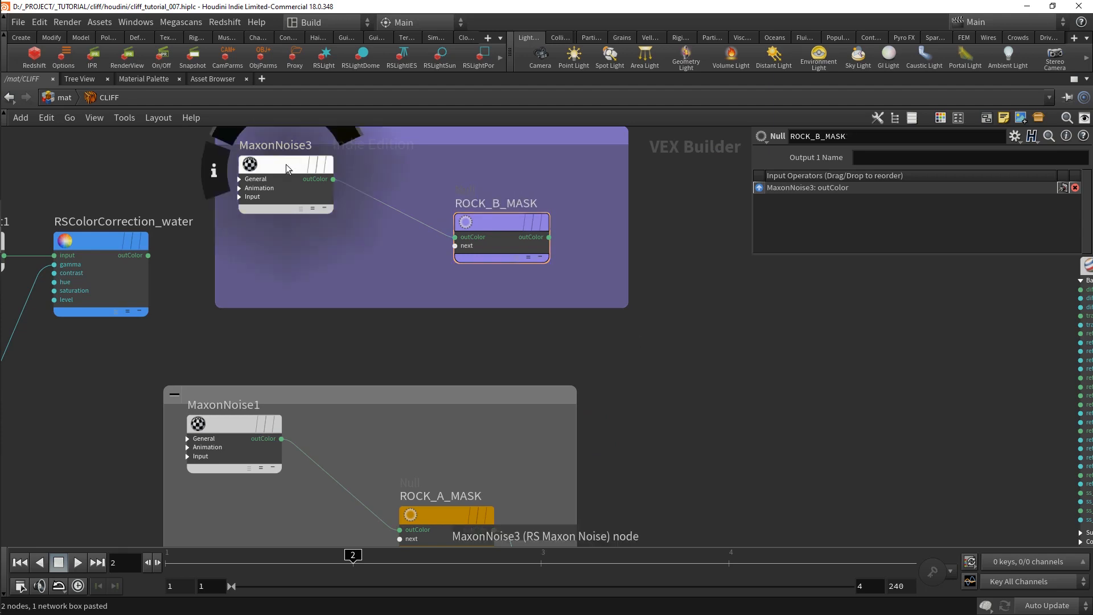
click(857, 490)
text(1000)
key(Return)
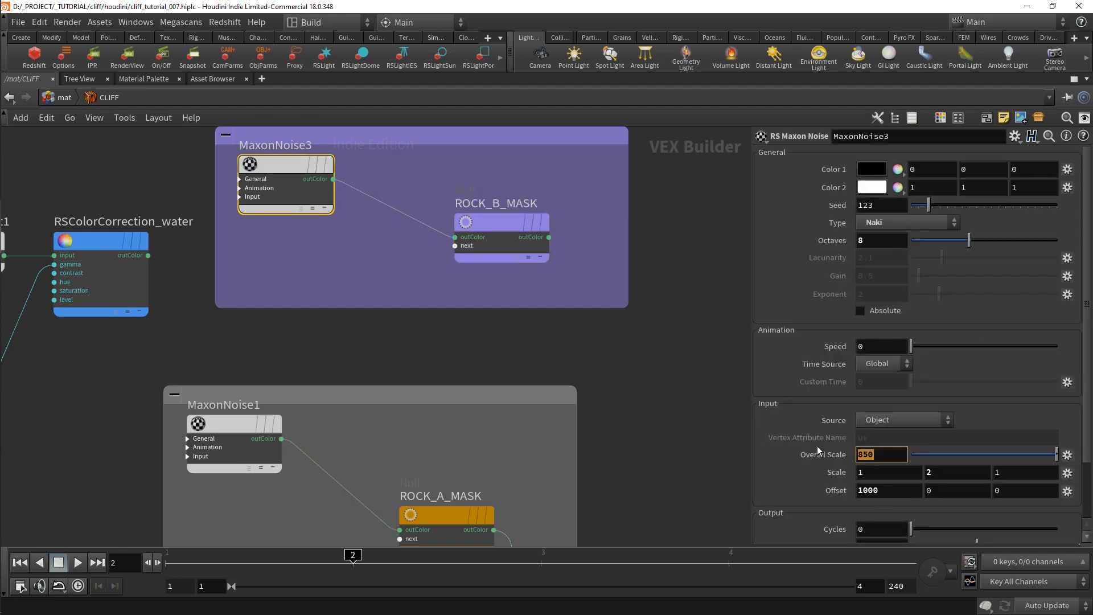
drag(942, 474, 897, 467)
text(1.5)
Wire the ROCK_B_MASK output into the blendColor2 input of MaterialBlender1
click(548, 237)
scroll(637, 293, down, 4)
middle_drag(630, 391, 599, 104)
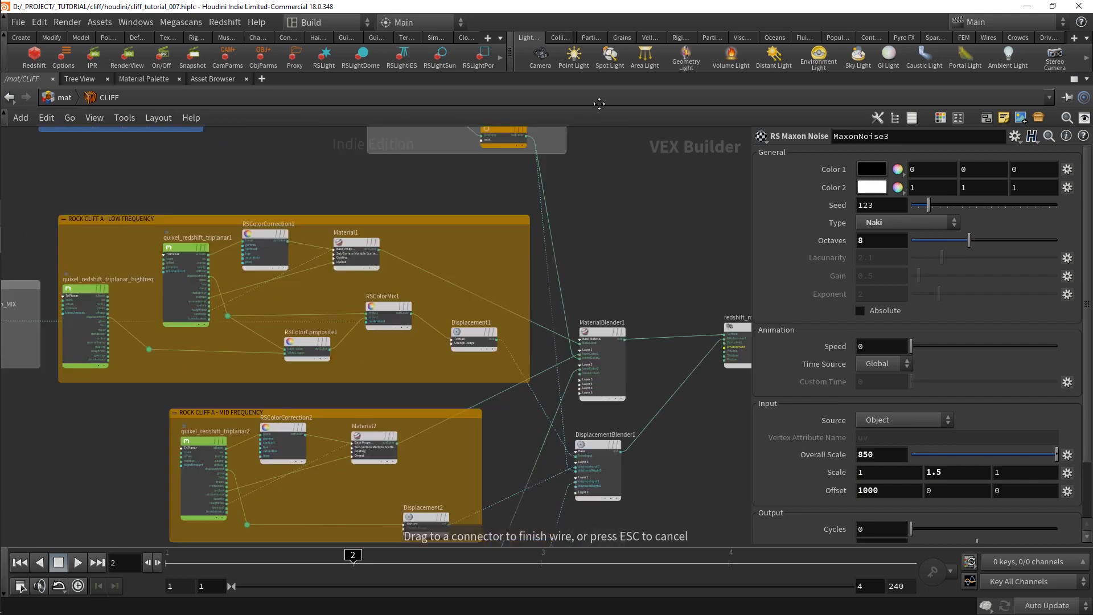
scroll(592, 351, up, 5)
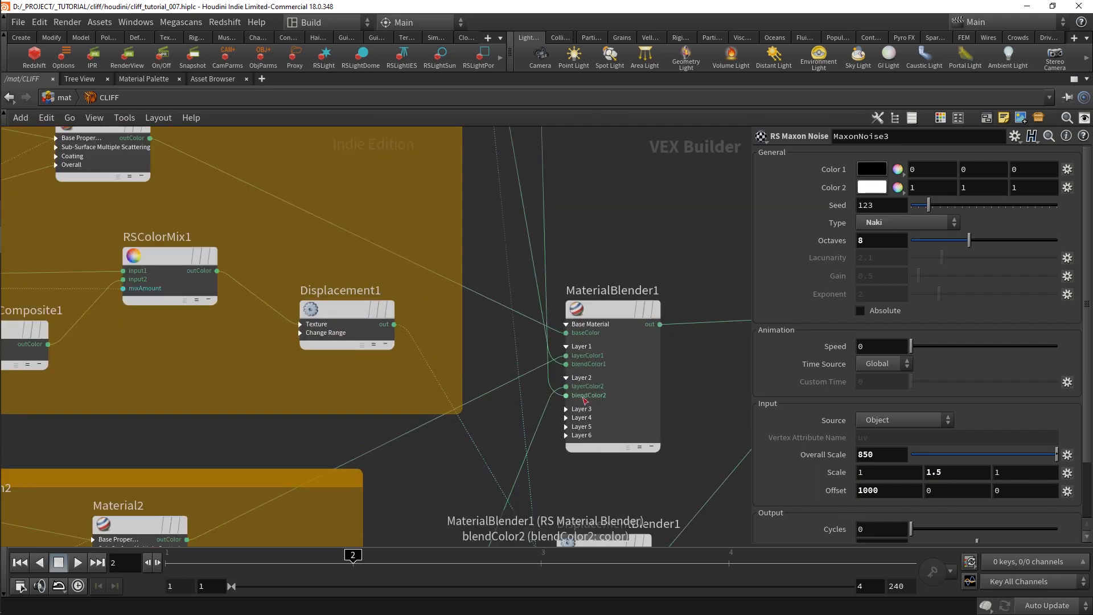
Wire ROCK_B_MASK into the Layer 1 displacement weight input of DisplacementBlender1
scroll(612, 447, down, 1)
middle_drag(601, 488, 620, 296)
scroll(619, 301, up, 1)
click(586, 422)
scroll(543, 387, down, 3)
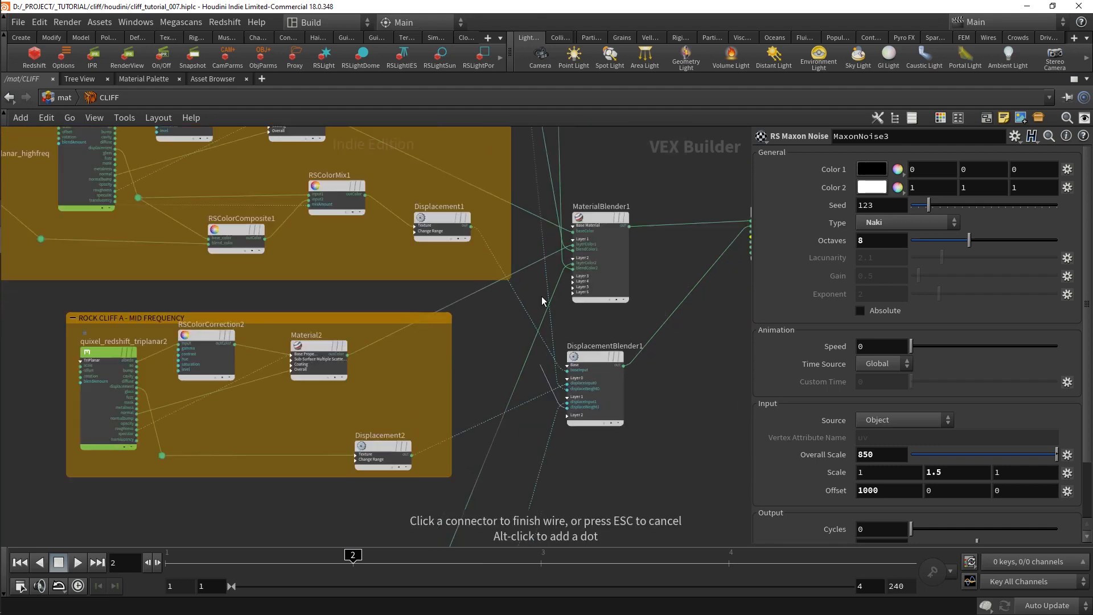
scroll(541, 298, down, 1)
middle_drag(571, 142, 531, 468)
click(506, 193)
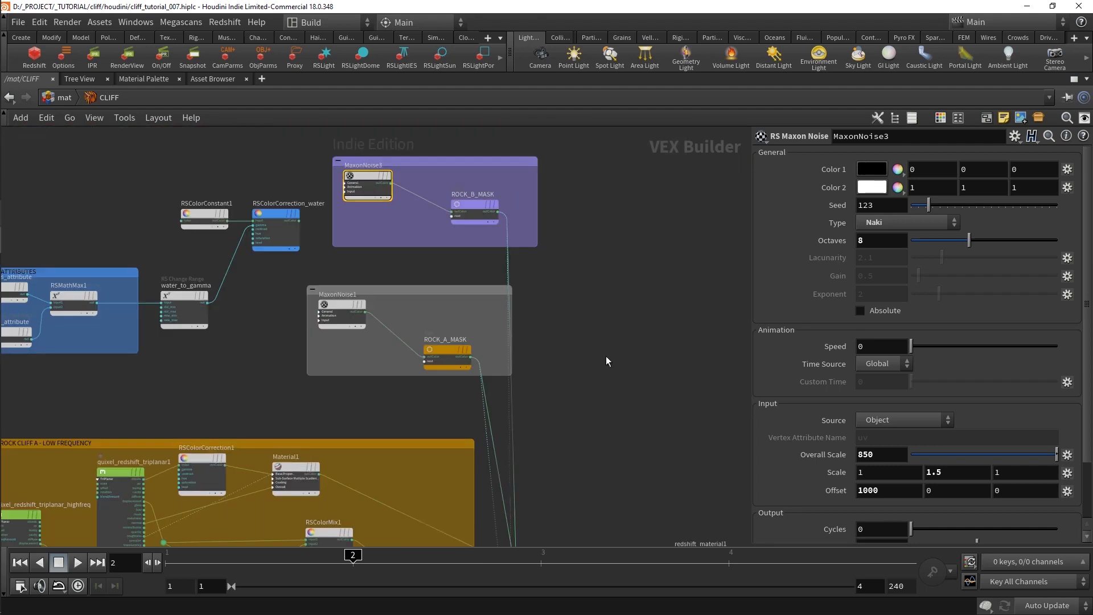
Review the settings of Displacement3 and quixel_redshift_triplanar3 in the ROCK B box, and save the scene
scroll(606, 357, down, 2)
middle_drag(595, 364, 613, 114)
scroll(569, 466, up, 2)
middle_drag(549, 480, 613, 345)
scroll(542, 389, up, 1)
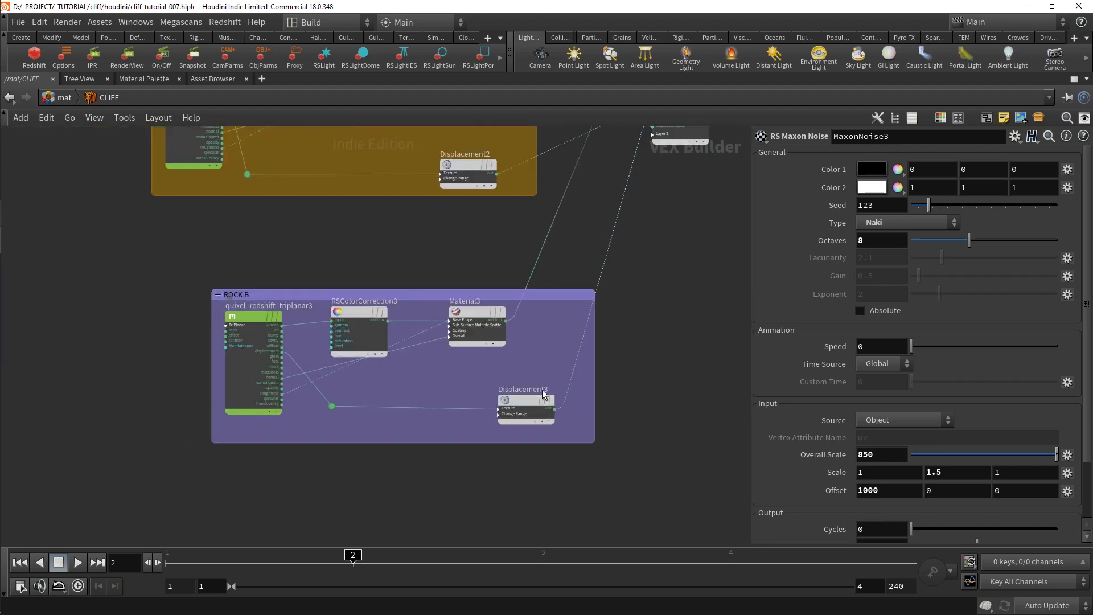
click(543, 393)
scroll(439, 370, up, 2)
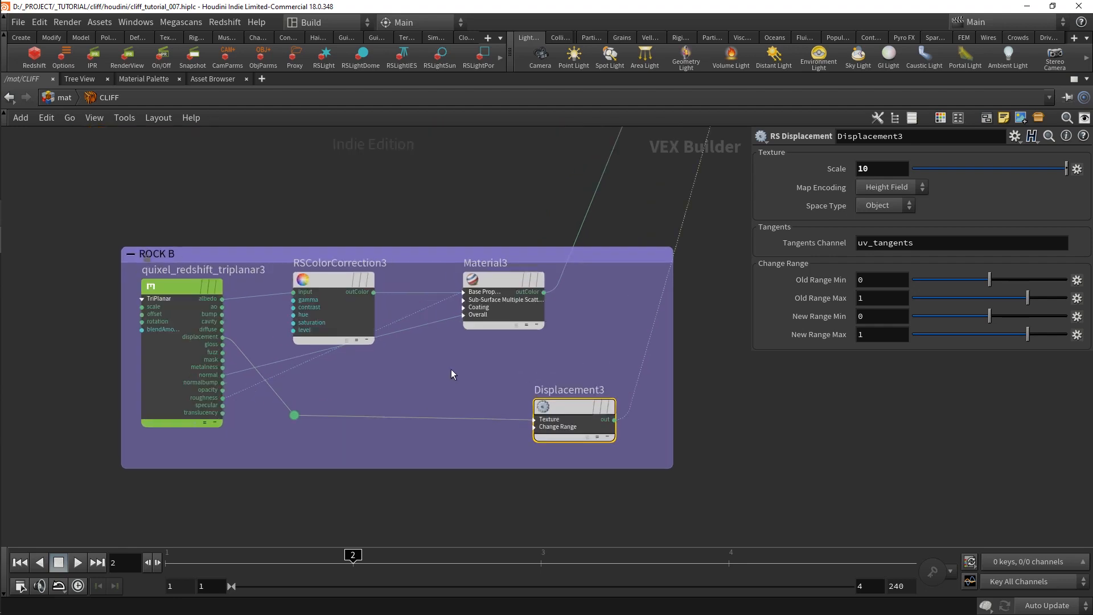
click(184, 285)
middle_drag(625, 343, 587, 364)
key(ctrl+s)
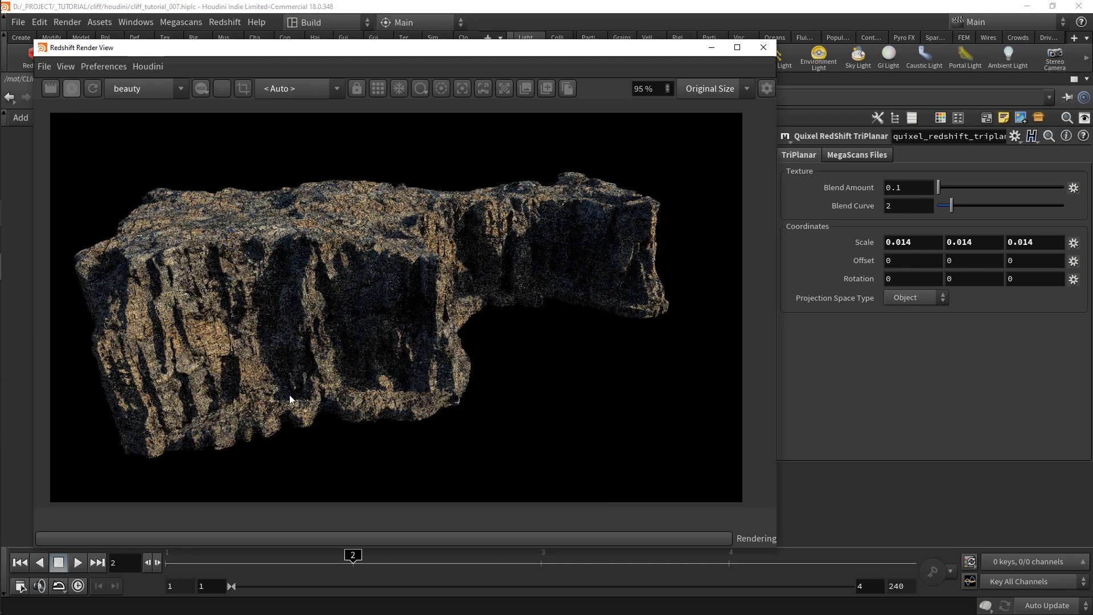
Inspect the cliff render up close and set the Saturation Scale of RSColorCorrection5 to 0.7
scroll(227, 387, up, 1)
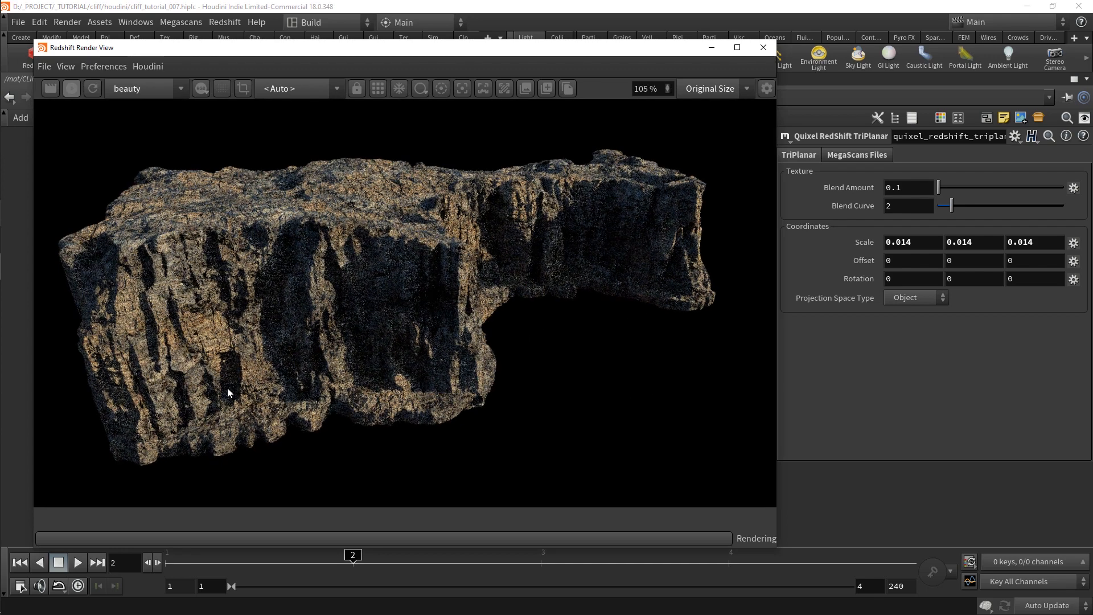
scroll(189, 378, up, 1)
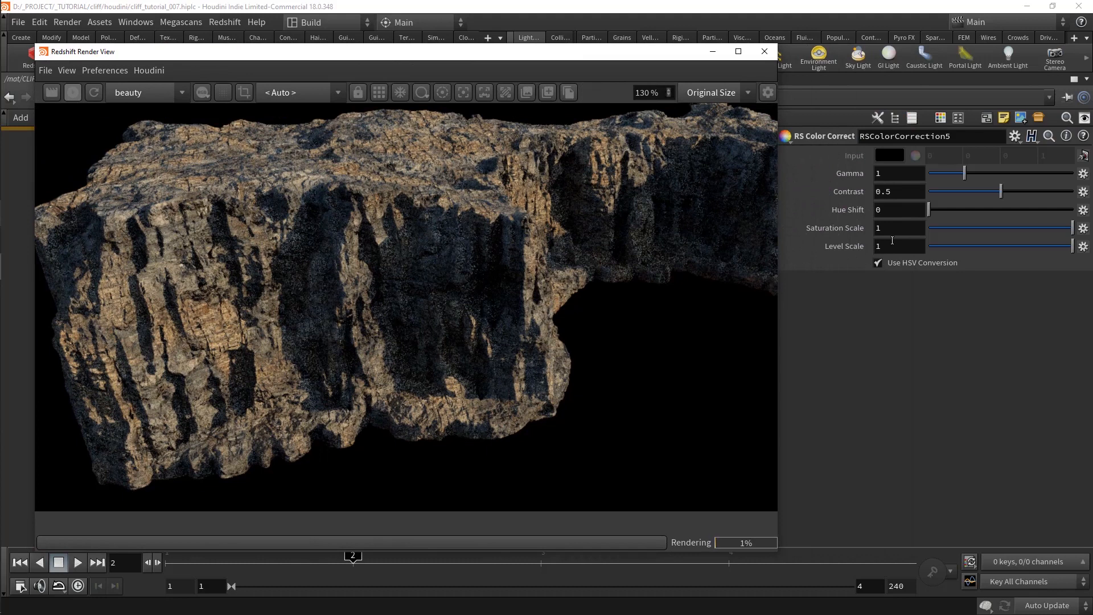
double_click(891, 232)
text(.7)
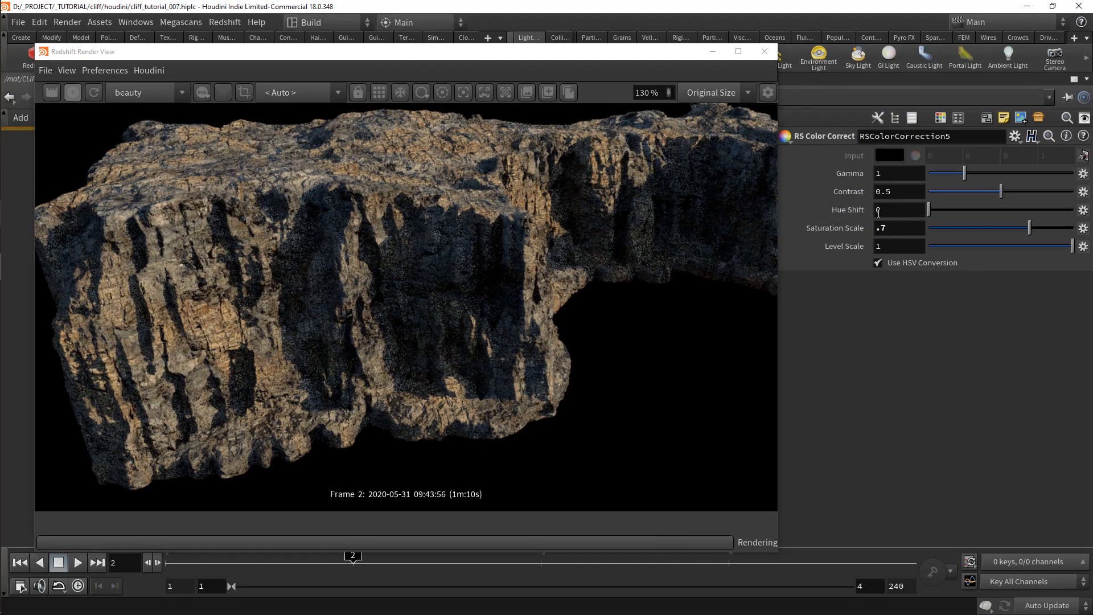
key(Return)
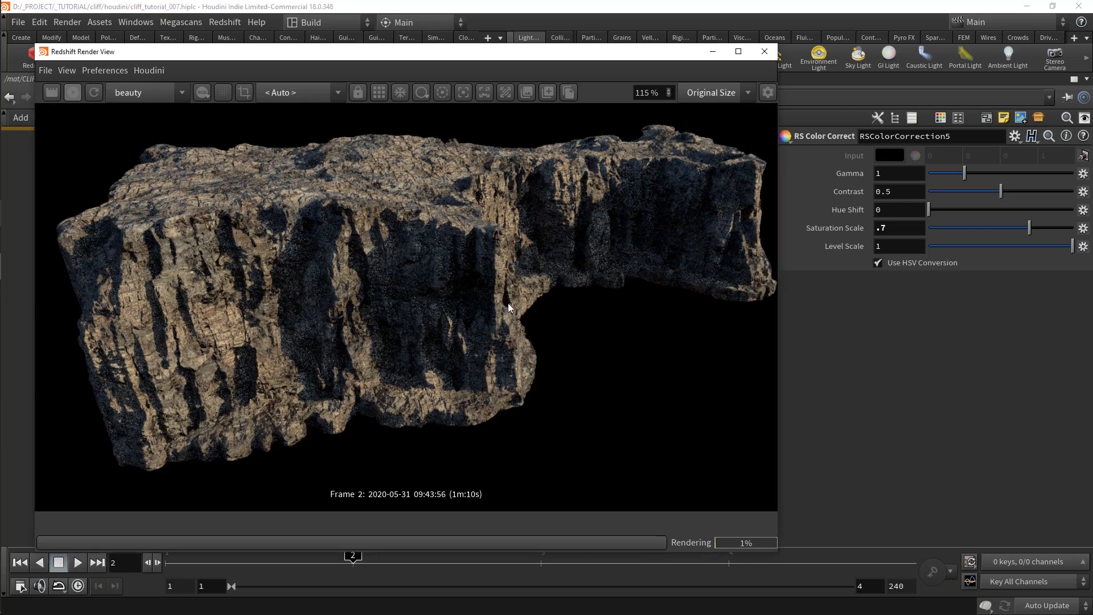
Store a snapshot of the current cliff render and close the render view
middle_drag(507, 302, 498, 306)
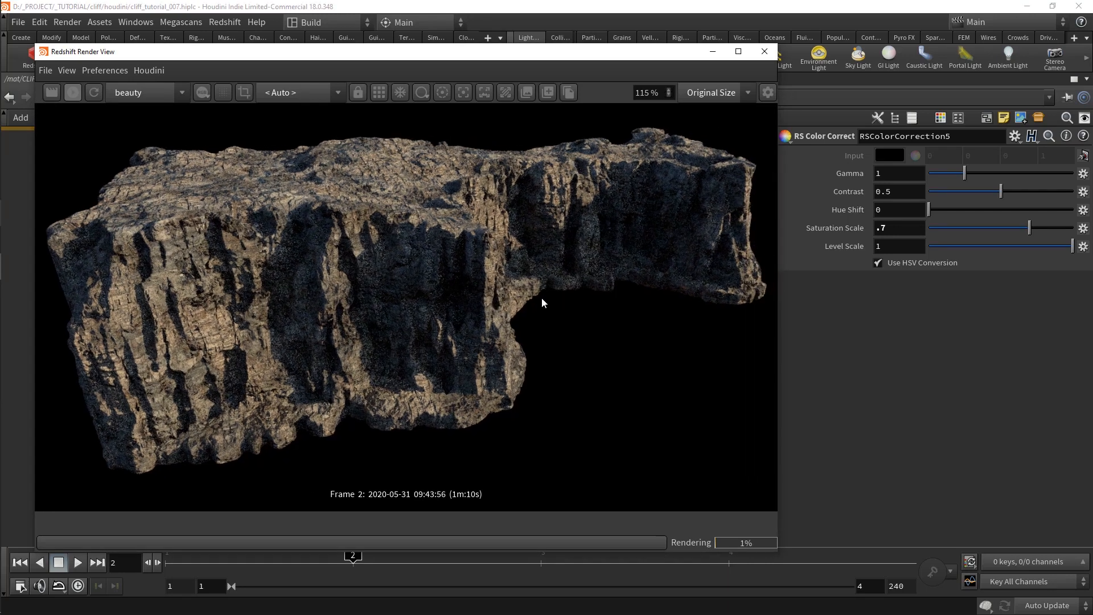
click(567, 93)
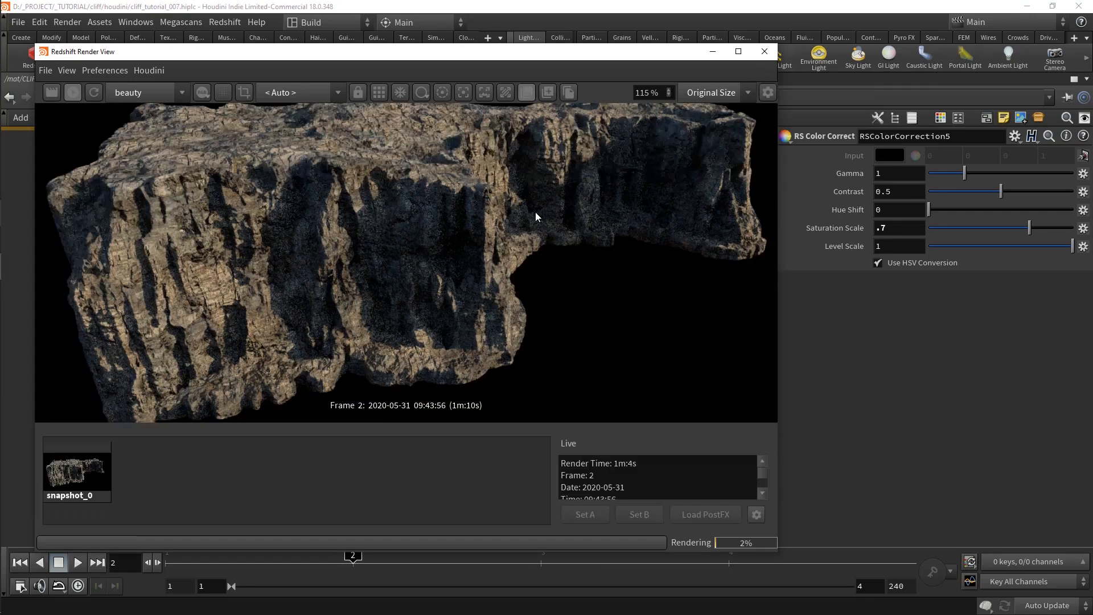
click(761, 55)
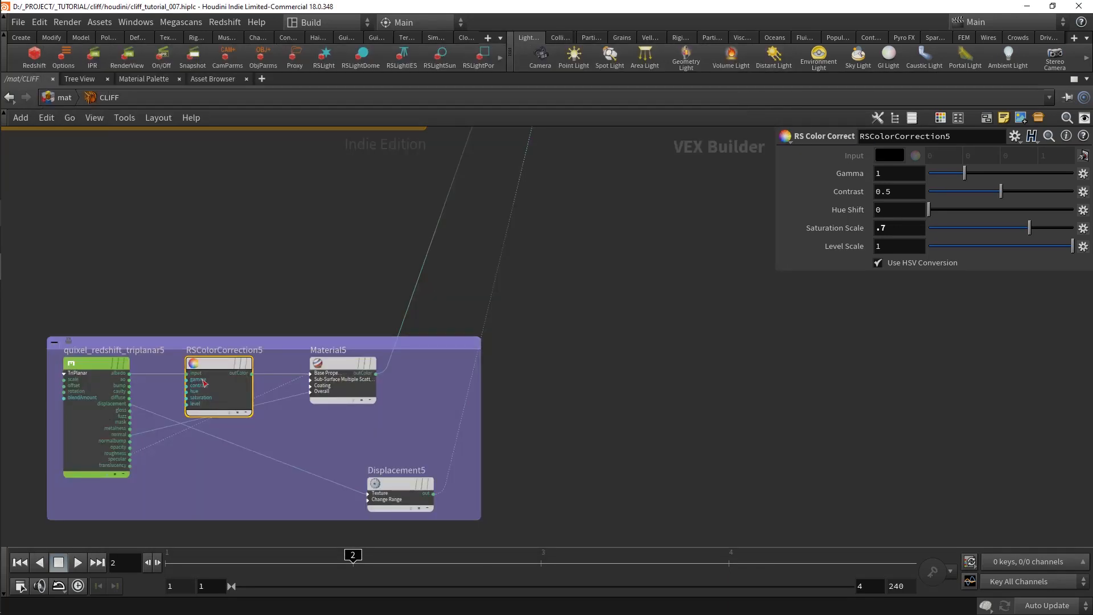
Set the texture scale of quixel_redshift_triplanar5 to 0.0115 on all three axes
click(101, 361)
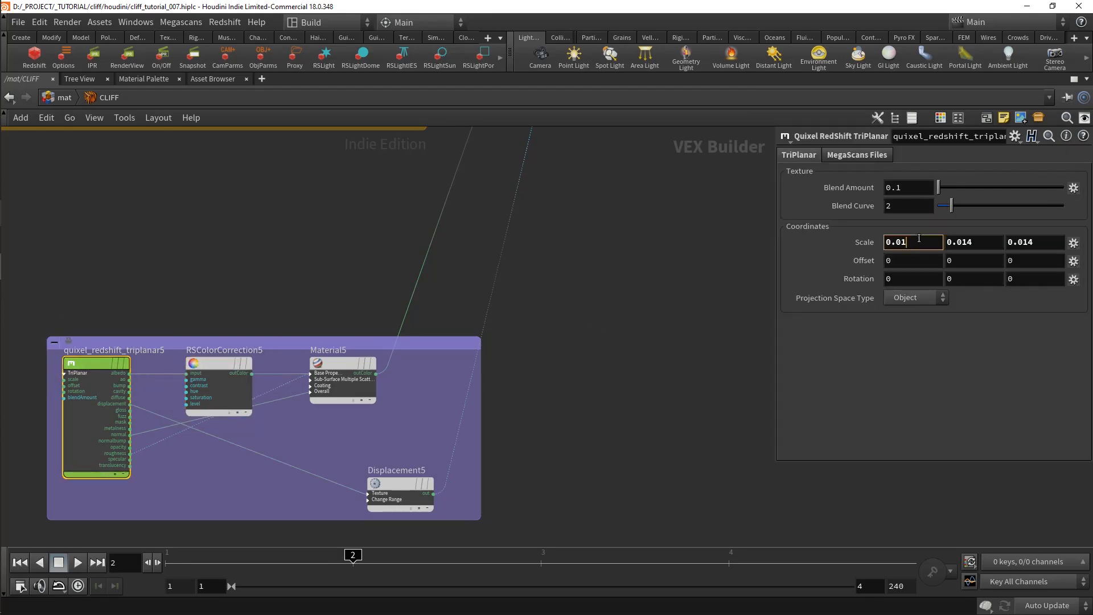
text(15)
double_click(980, 241)
text(0.0115)
double_click(1046, 242)
text(0.0115)
Set the texture scale of quixel_redshift_triplanar1 in the ROCK CLIFF A - LOW FREQUENCY group to 0.009 on all axes
middle_drag(466, 328, 615, 404)
middle_drag(366, 354, 385, 440)
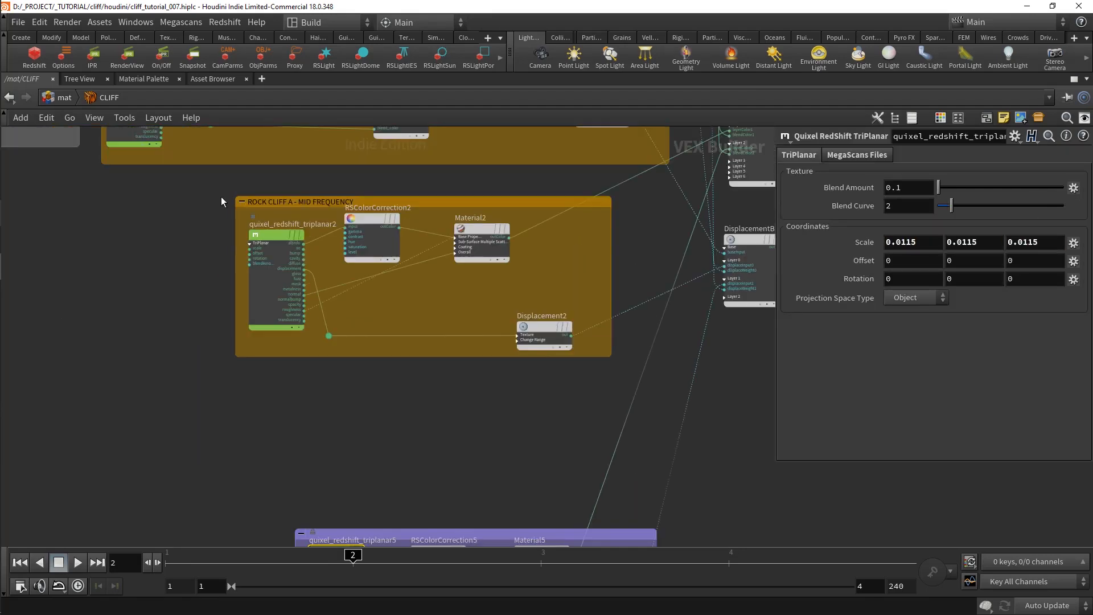
middle_drag(221, 196, 271, 340)
scroll(272, 340, up, 1)
click(180, 169)
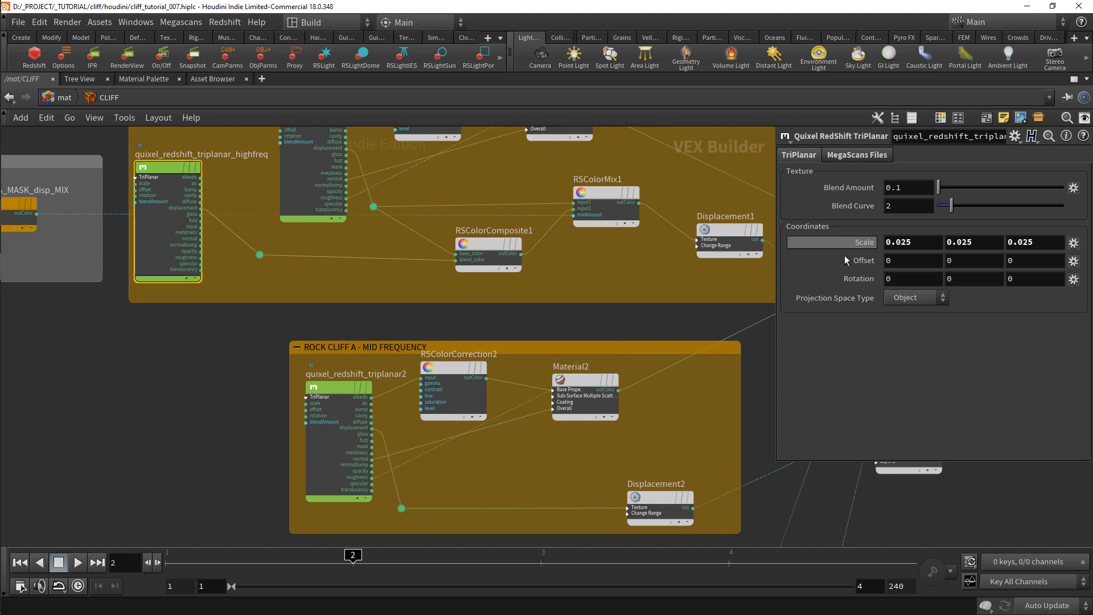
click(280, 189)
middle_drag(271, 177, 257, 279)
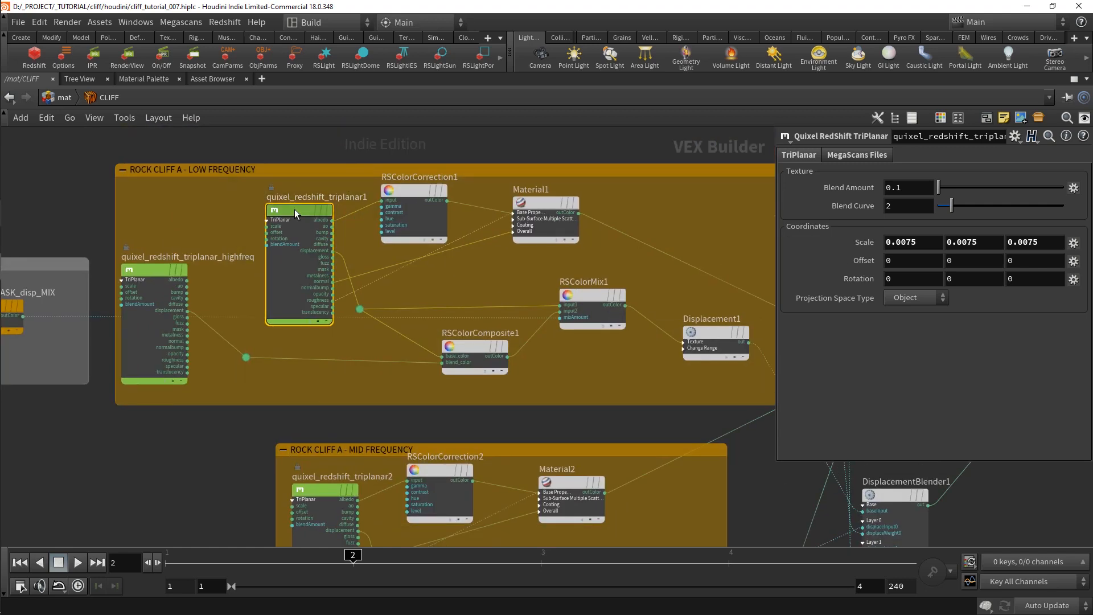
click(925, 242)
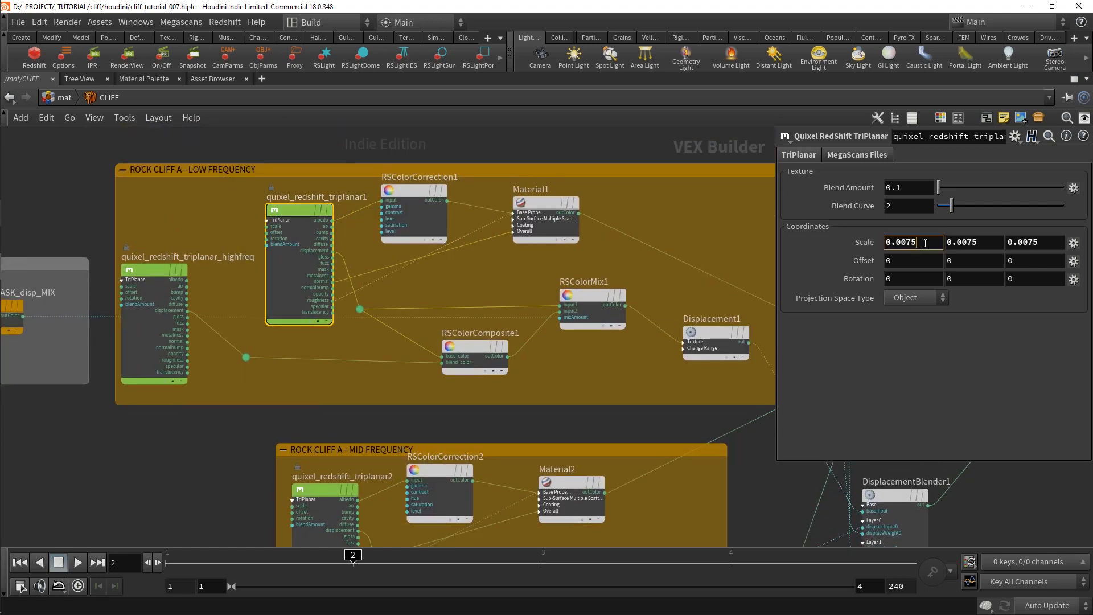
click(983, 241)
key(BackSpace)
key(BackSpace)
text(9)
click(1051, 243)
key(BackSpace)
Check the texture scale values of the mid-frequency triplanar node and of quixel_redshift_triplanar5 in the purple group
middle_drag(303, 404, 312, 292)
scroll(311, 336, up, 1)
click(327, 385)
scroll(251, 388, down, 2)
middle_drag(248, 391, 239, 167)
scroll(310, 340, down, 3)
middle_drag(322, 341, 313, 340)
scroll(353, 411, up, 2)
click(318, 426)
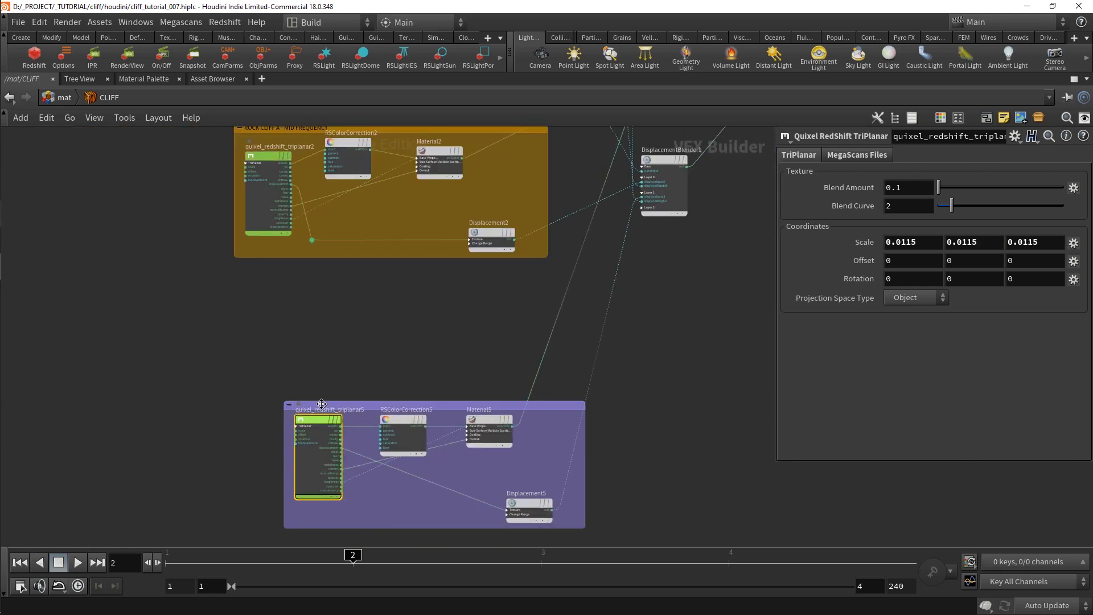
middle_drag(348, 383, 328, 379)
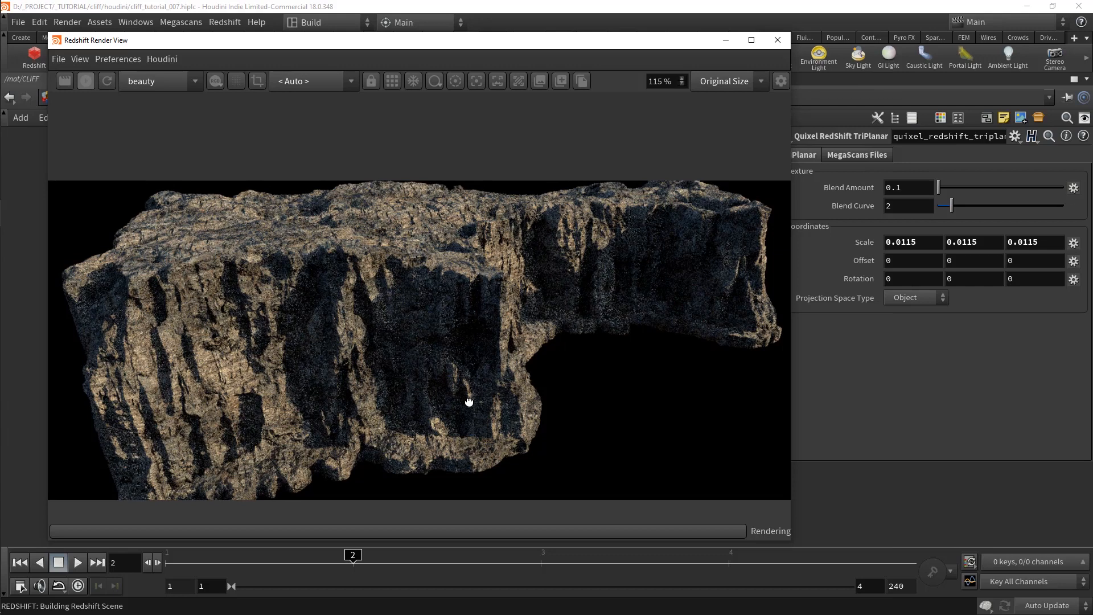
Set the level scale of RSColorCorrection5 to 0.8, keeping the render view open beside its parameters
drag(469, 402, 469, 397)
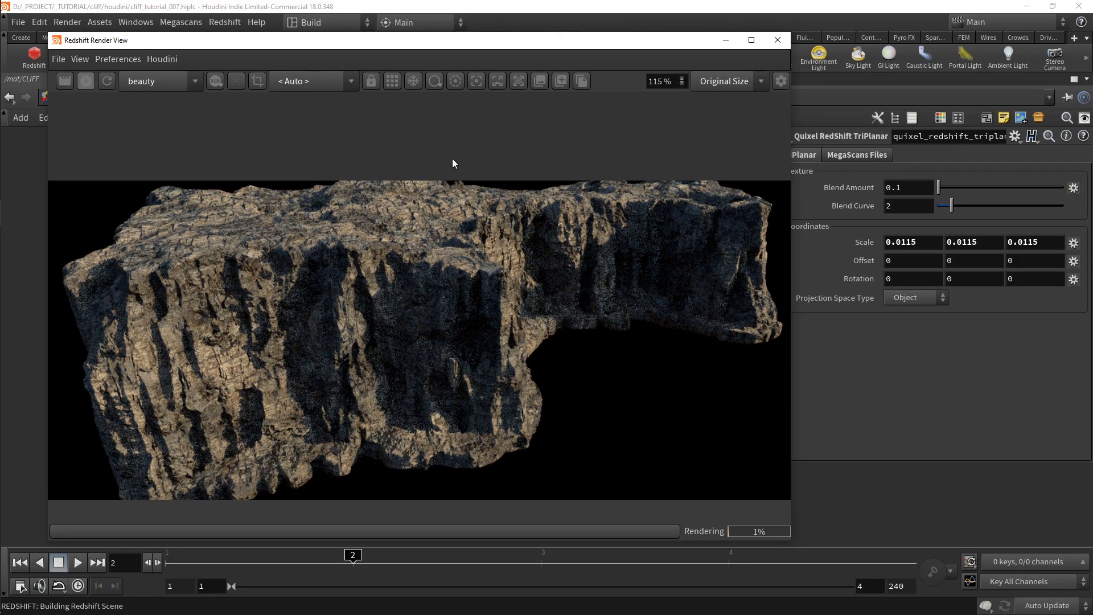
drag(410, 47, 758, 201)
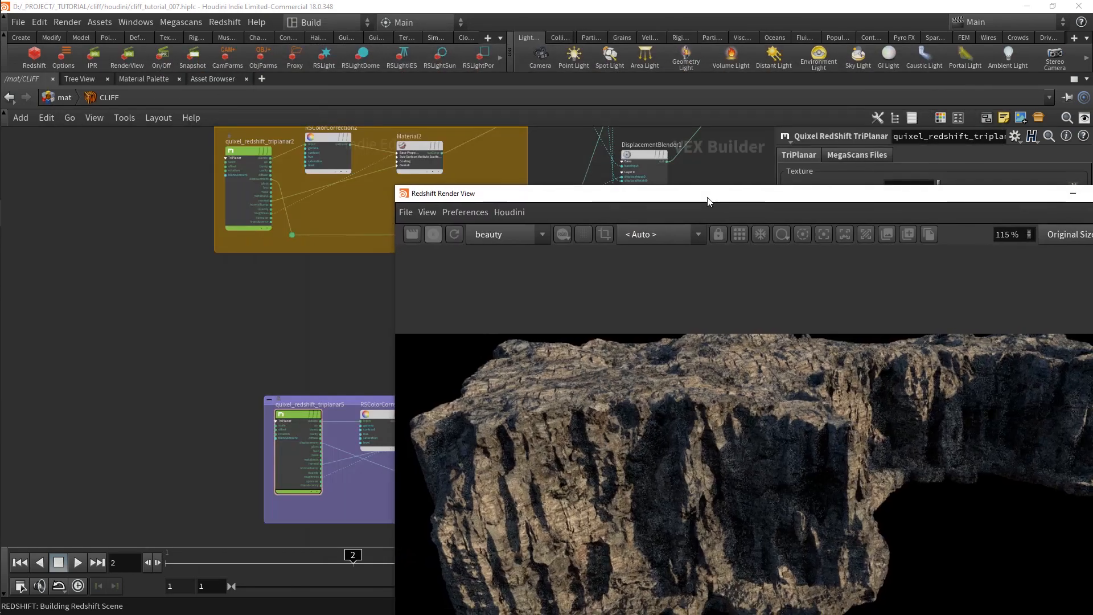
click(375, 421)
drag(591, 196, 233, 56)
double_click(886, 247)
text(.8)
key(Return)
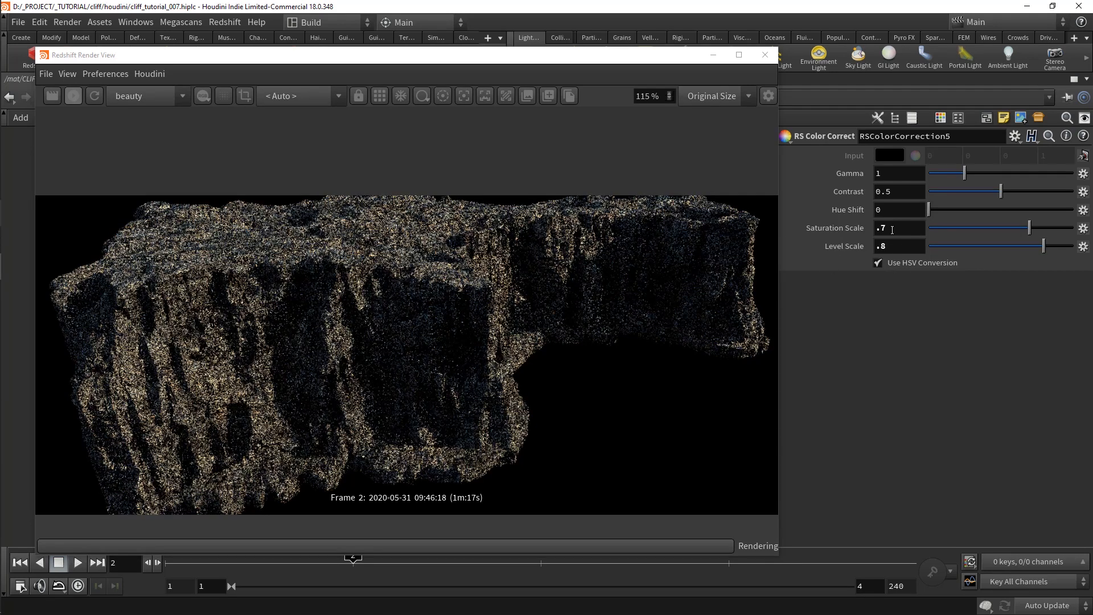
Set RSColorCorrection5's level scale to 0.7 and saturation scale to 0.6, and save the scene
double_click(886, 246)
text(.7)
click(882, 228)
text(.6)
key(Return)
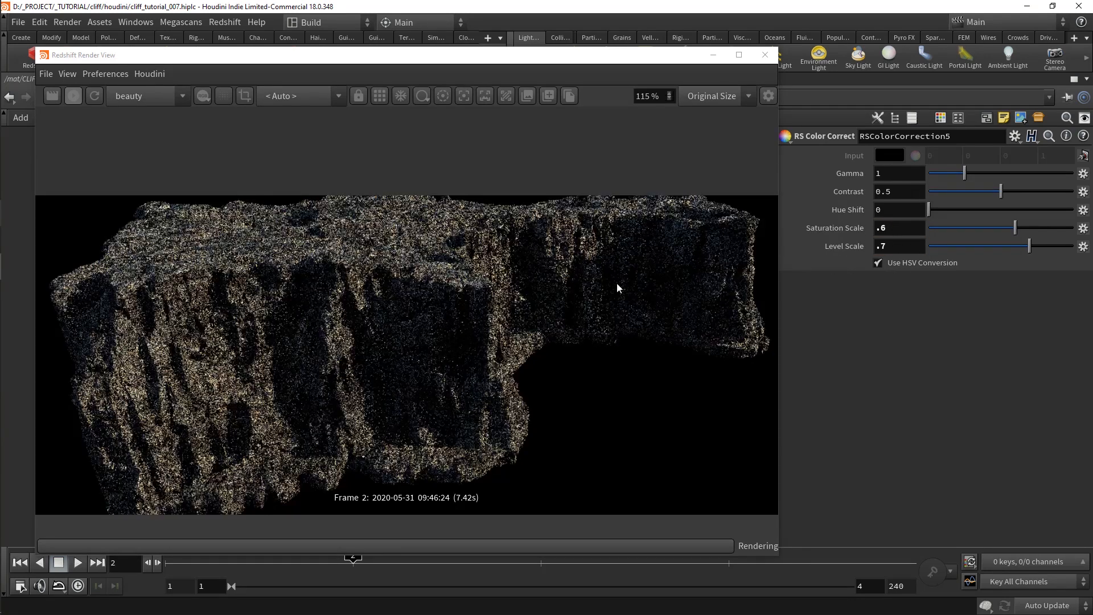
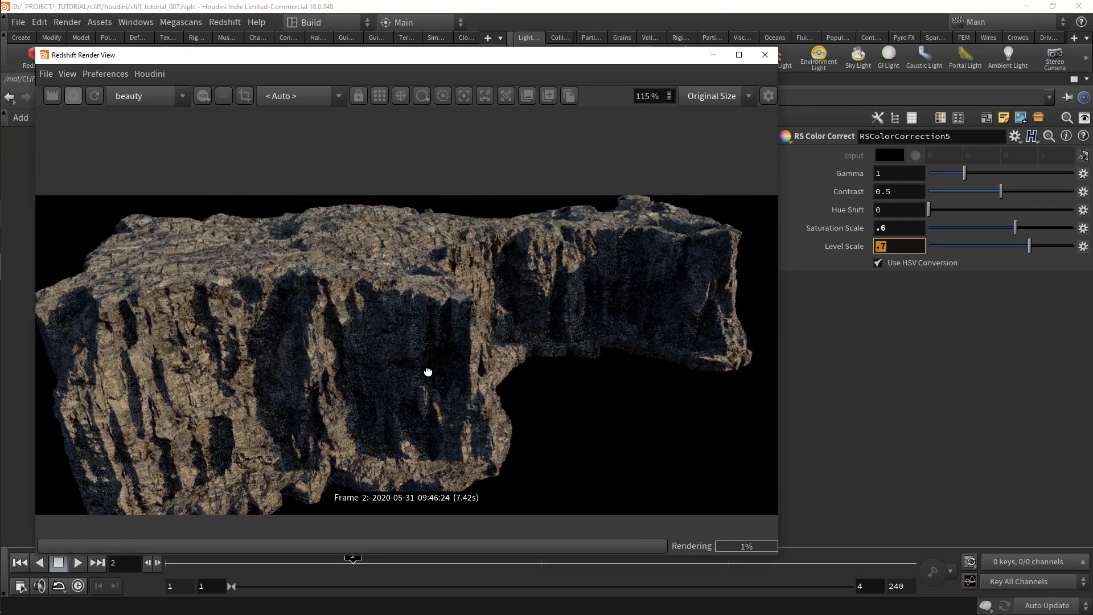
key(ctrl+s)
Set the texture scale of quixel_redshift_triplanar2 in the ROCK CLIFF A - MID FREQUENCY group to 0.018 on all axes
click(238, 152)
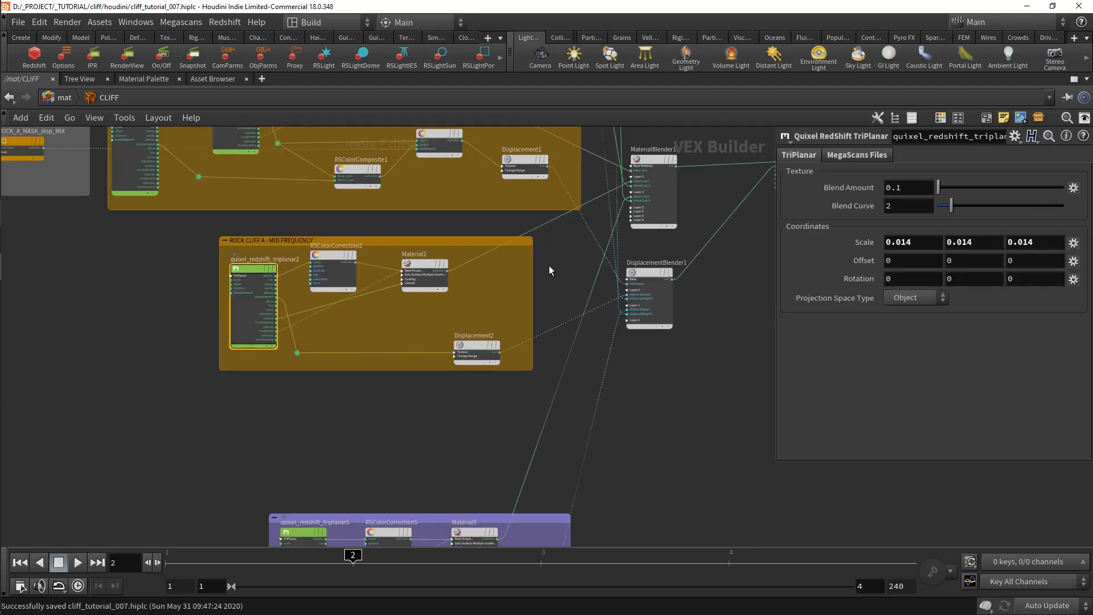
text(8)
click(973, 244)
key(BackSpace)
text(8)
click(1040, 243)
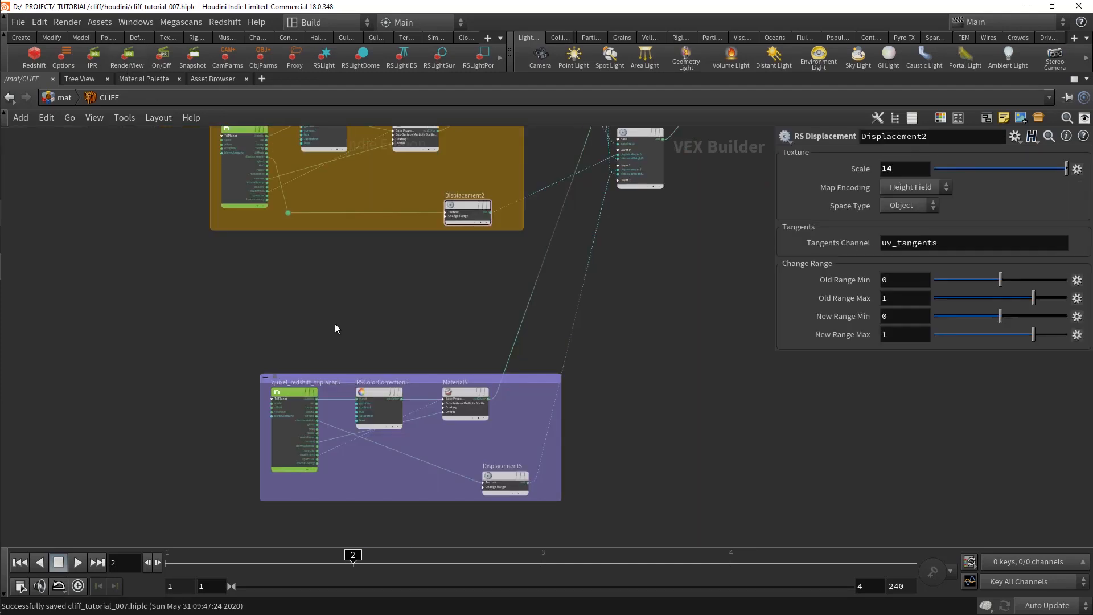
Store a snapshot of the updated cliff render, compare it with the earlier snapshots and close the render view
scroll(403, 456, up, 1)
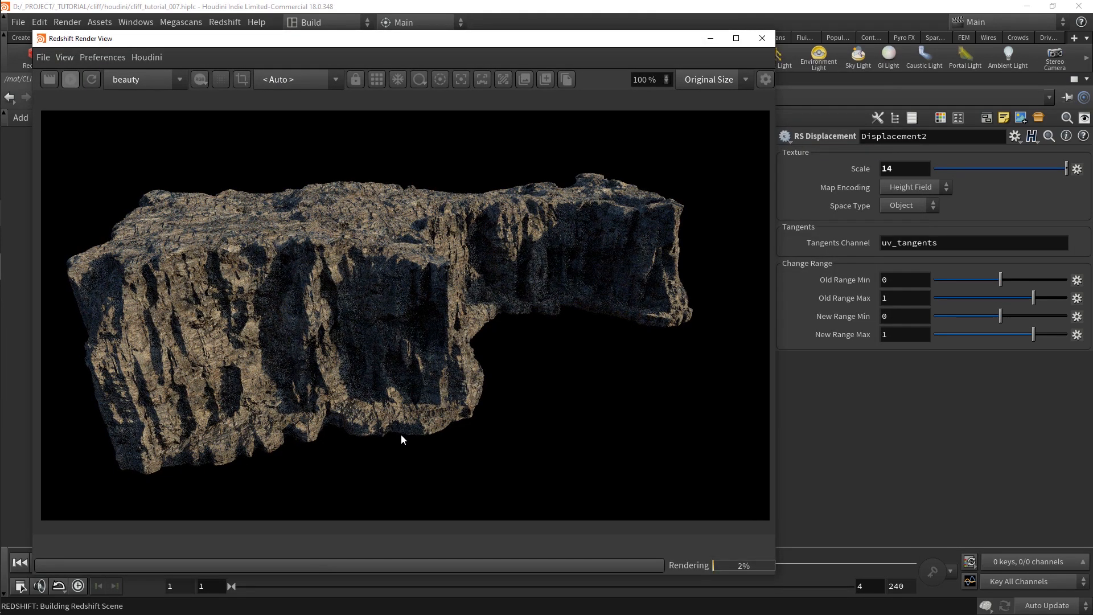
click(540, 80)
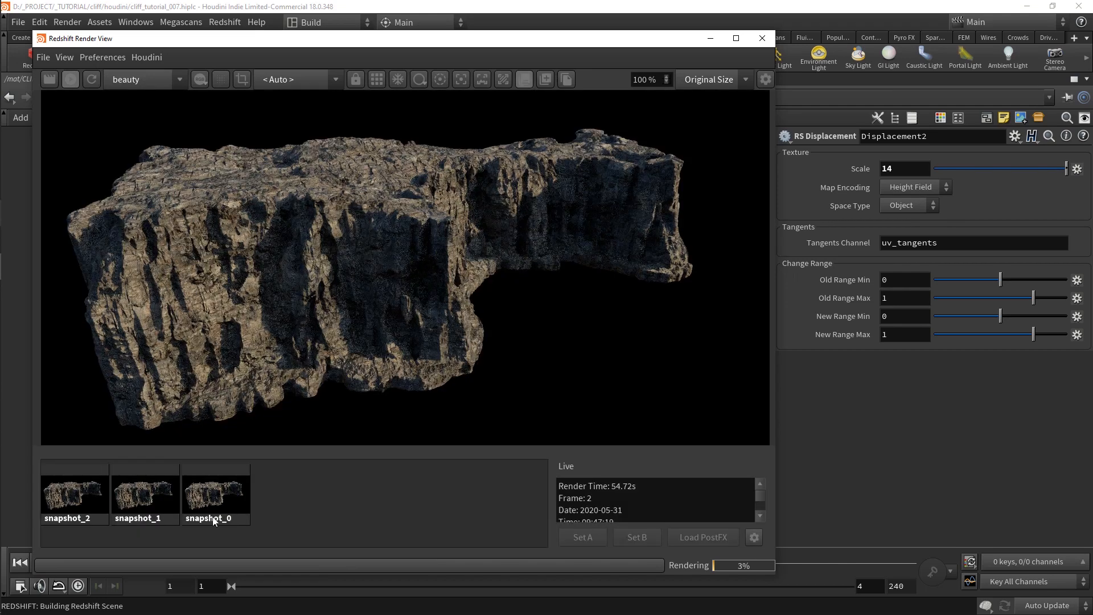
click(77, 508)
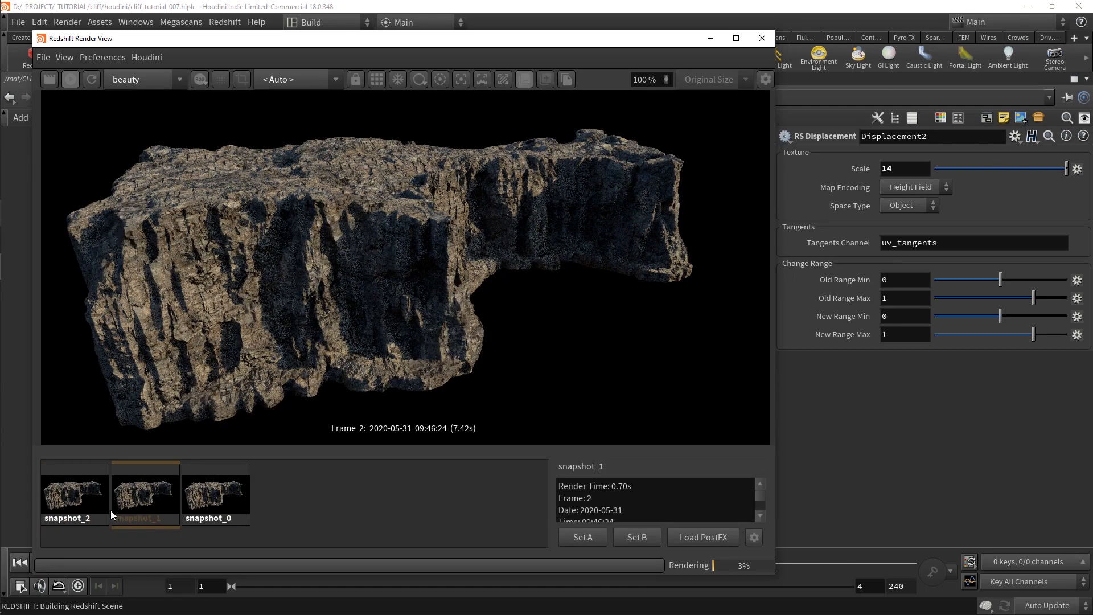
click(125, 503)
click(57, 514)
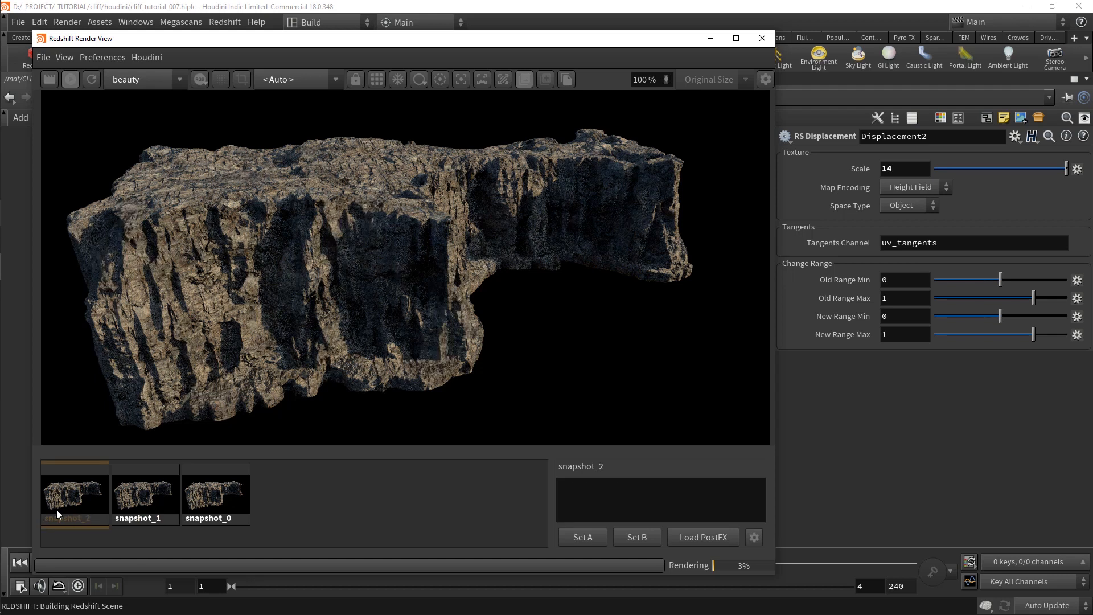
scroll(437, 301, down, 1)
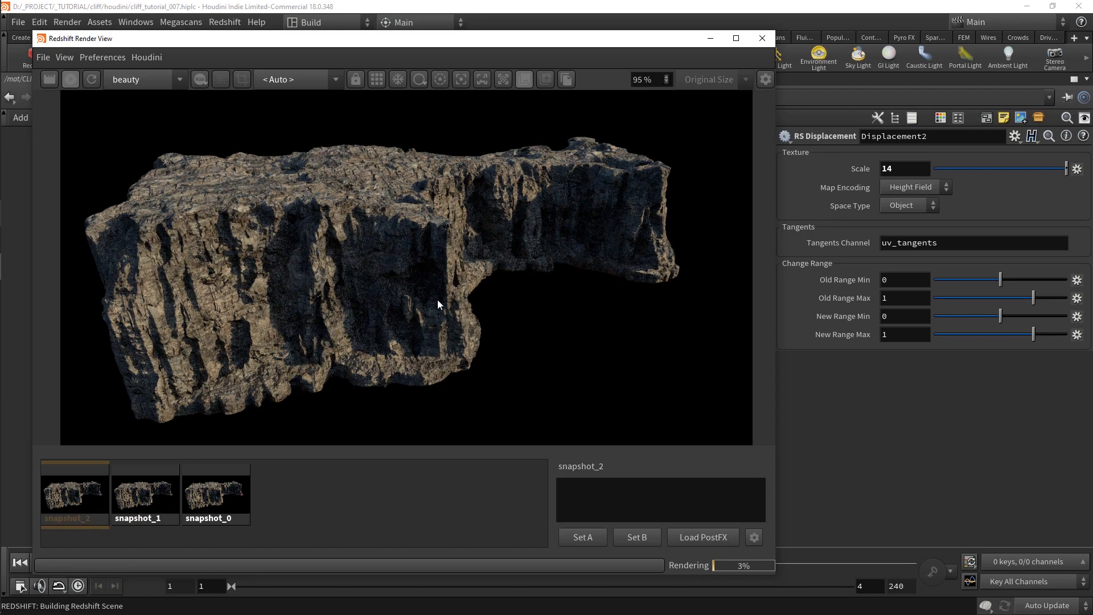
click(763, 38)
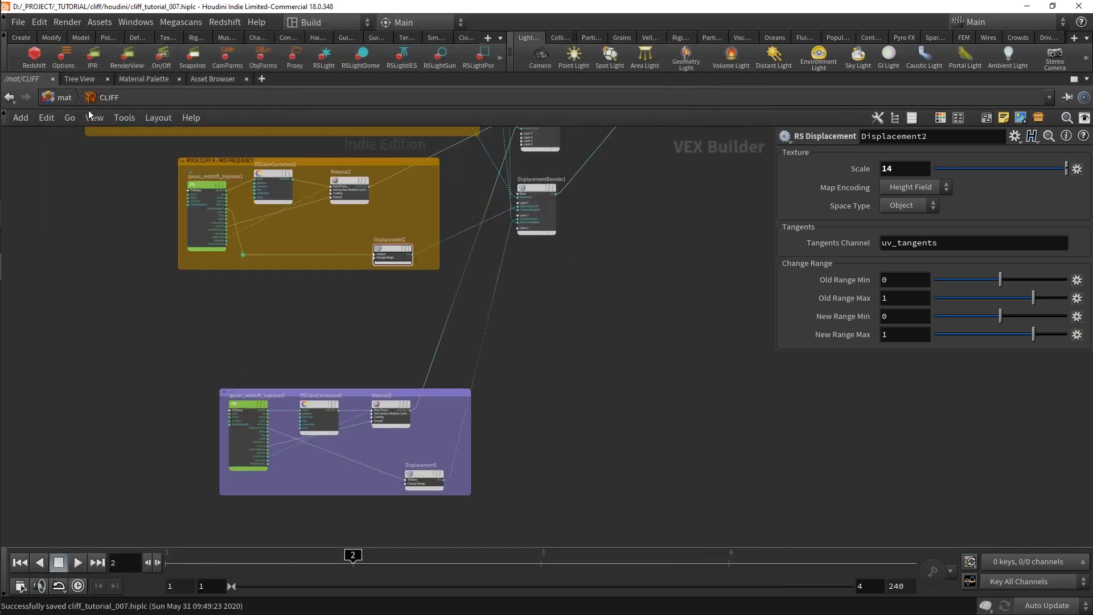
Go to the object level, enter the CLIFF geometry network and make room above the OUTPOUT_SURFACE_CLIFF null
click(66, 98)
click(105, 163)
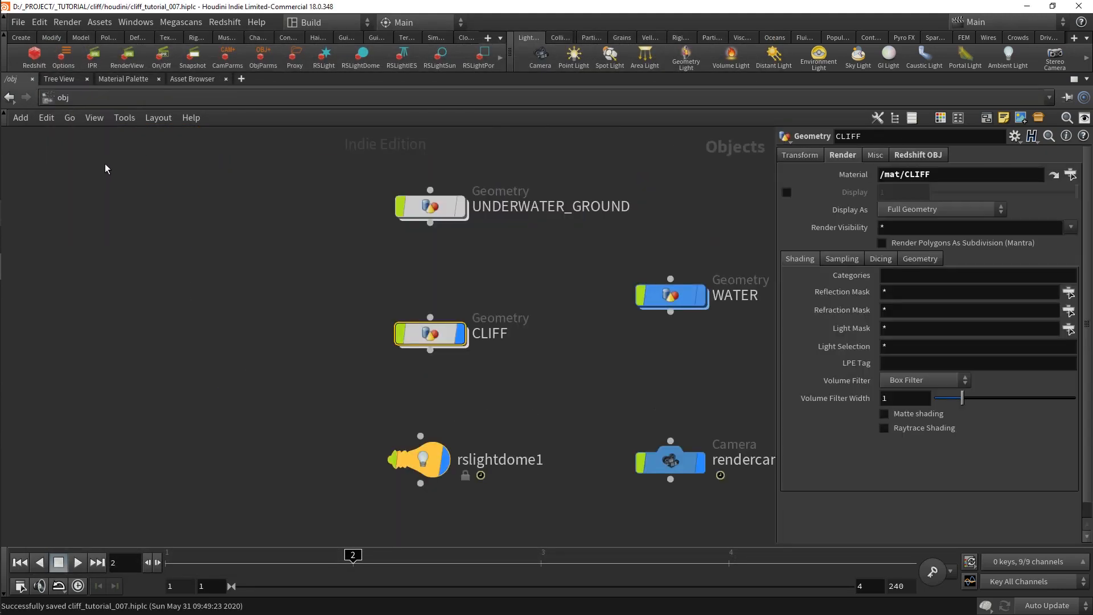
double_click(446, 333)
drag(499, 315, 492, 501)
Insert an AL maskbuilder node between color3 and OUTPOUT_SURFACE_CLIFF
key(Tab)
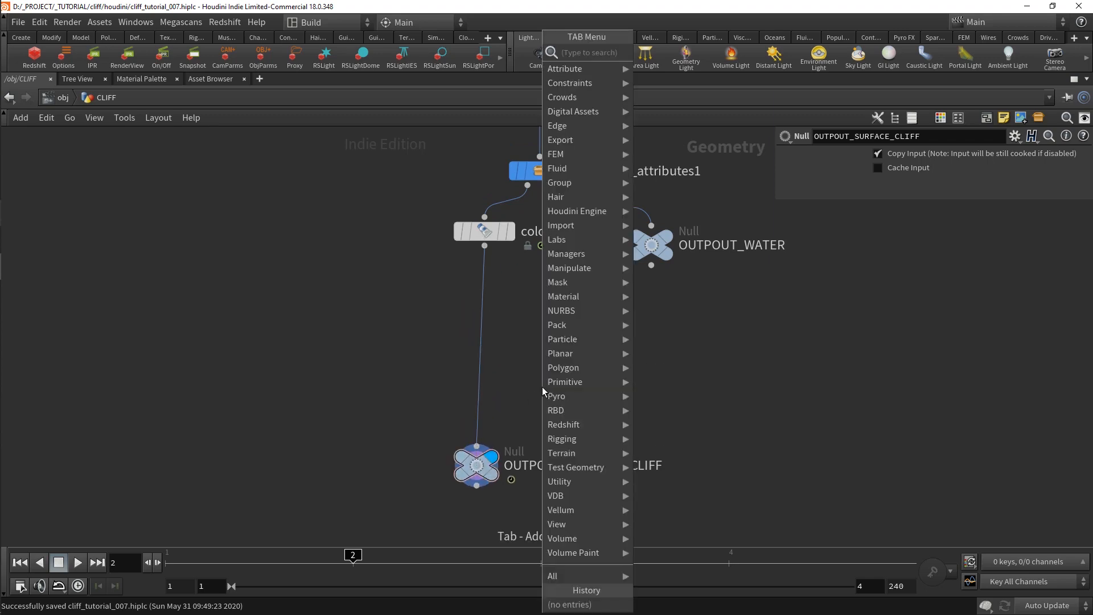
text(maskbui)
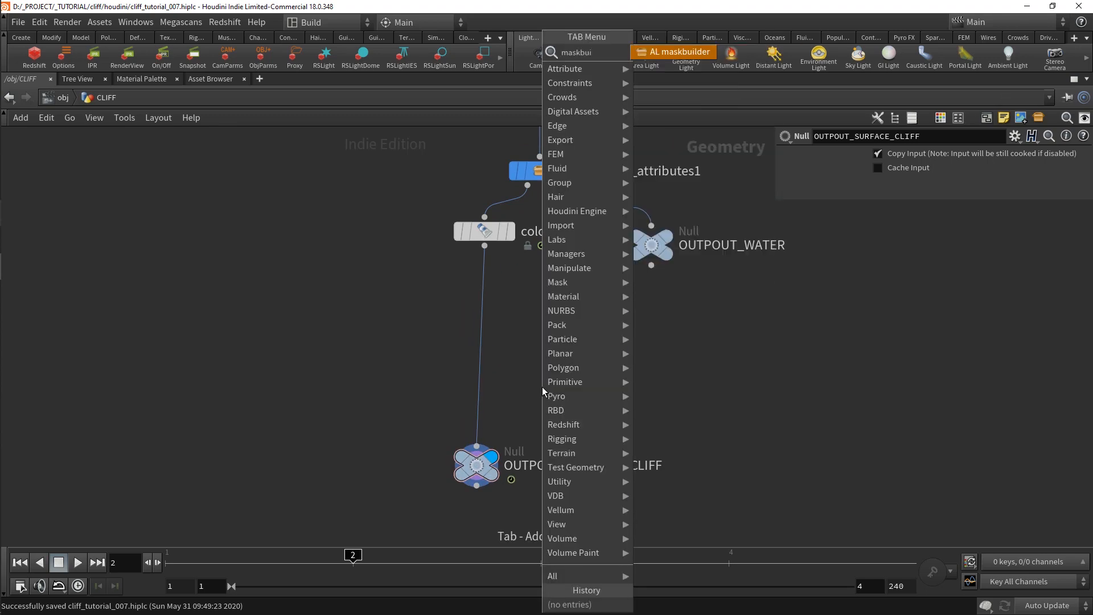
text(l)
key(Return)
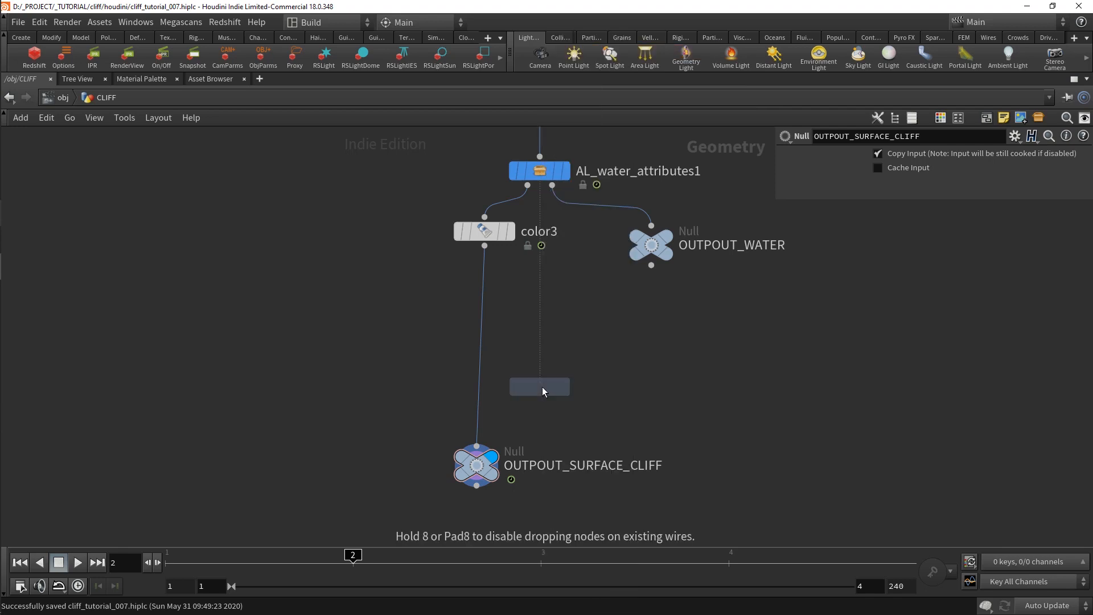
click(541, 379)
drag(541, 379, 486, 368)
Rename the new mask builder node AL_maskbuilder_grass
double_click(619, 366)
key(BackSpace)
text(_grass)
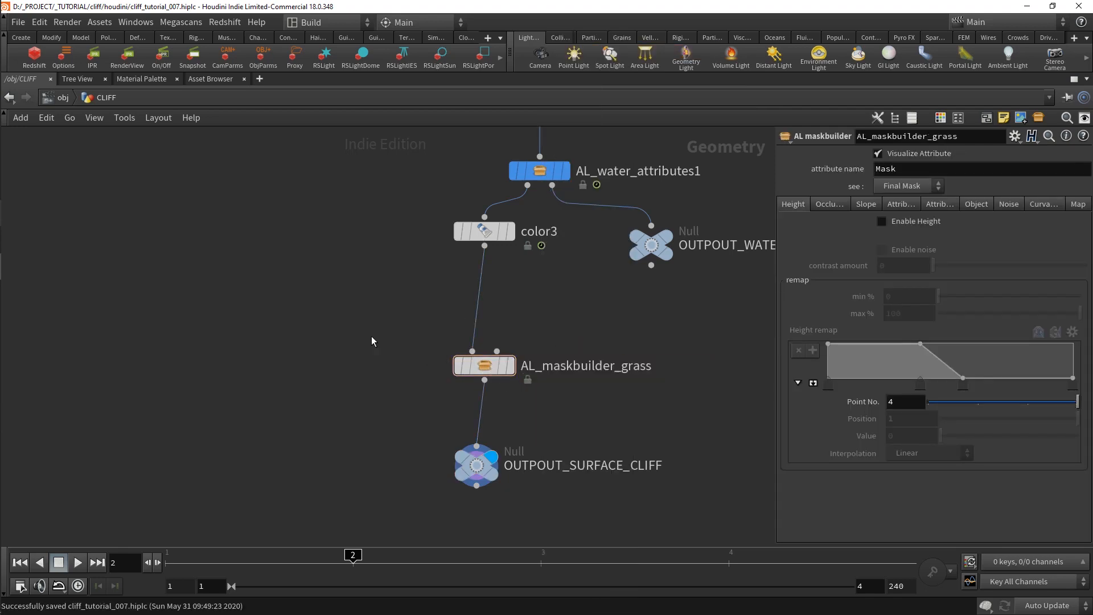
key(Return)
Colour the AL_maskbuilder_grass node green and align it above the OUTPOUT_SURFACE_CLIFF null
key(p)
key(c)
click(1029, 497)
key(c)
drag(488, 366, 481, 351)
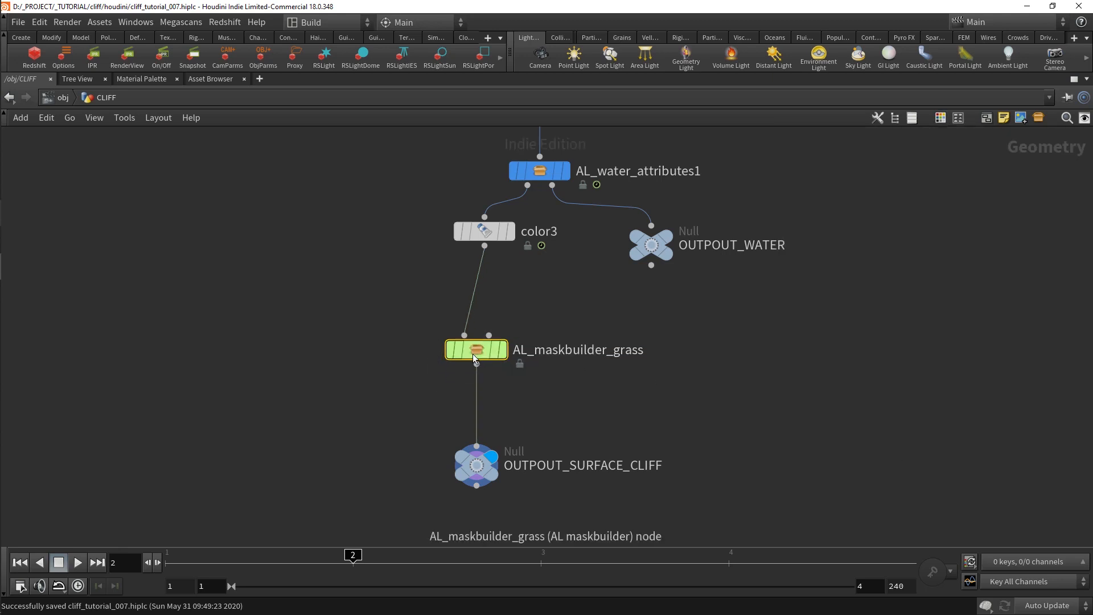
Set the attribute name of AL_maskbuilder_grass to grass and restore the layout with the 3D scene view
key(p)
double_click(908, 169)
key(Return)
key(p)
key(ctrl+b)
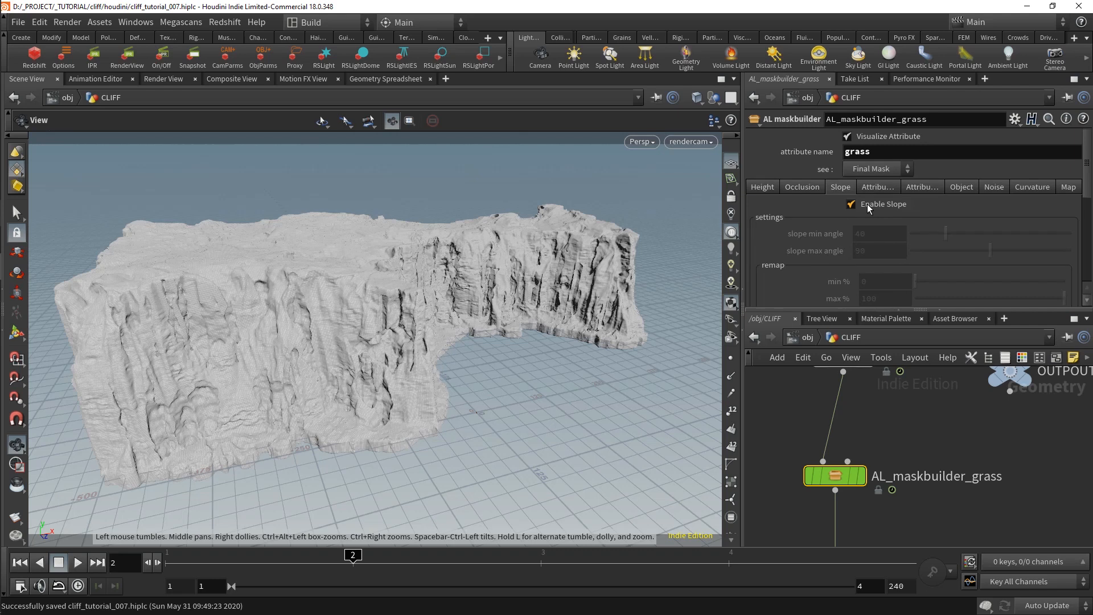
Enable the slope mask on AL_maskbuilder_grass with a slope max angle of 0 and a slope min angle of 65
click(869, 208)
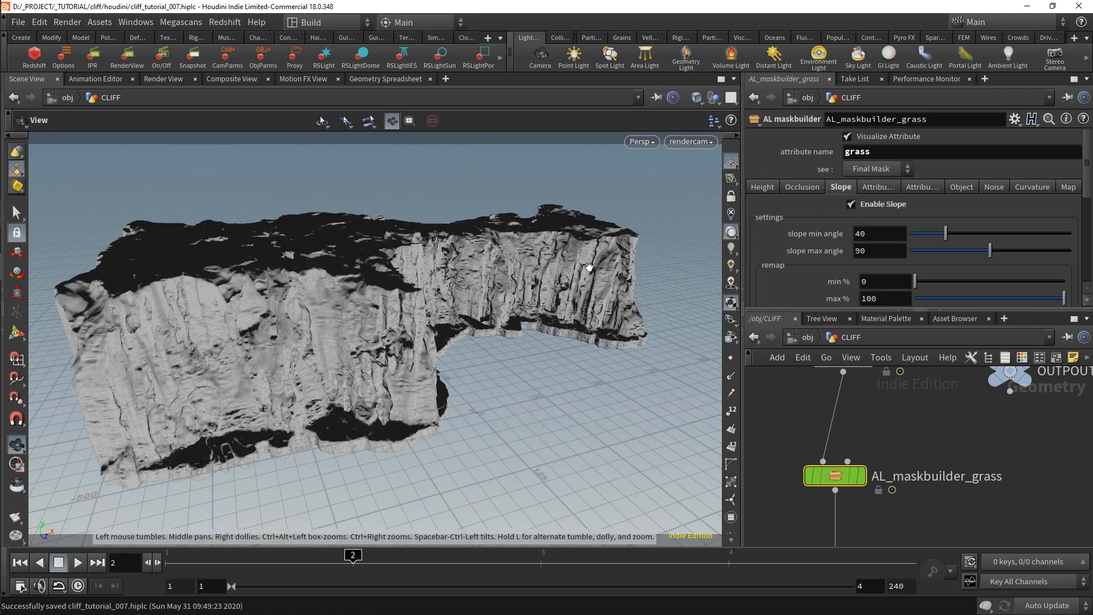
scroll(880, 229, down, 1)
text(0)
key(Return)
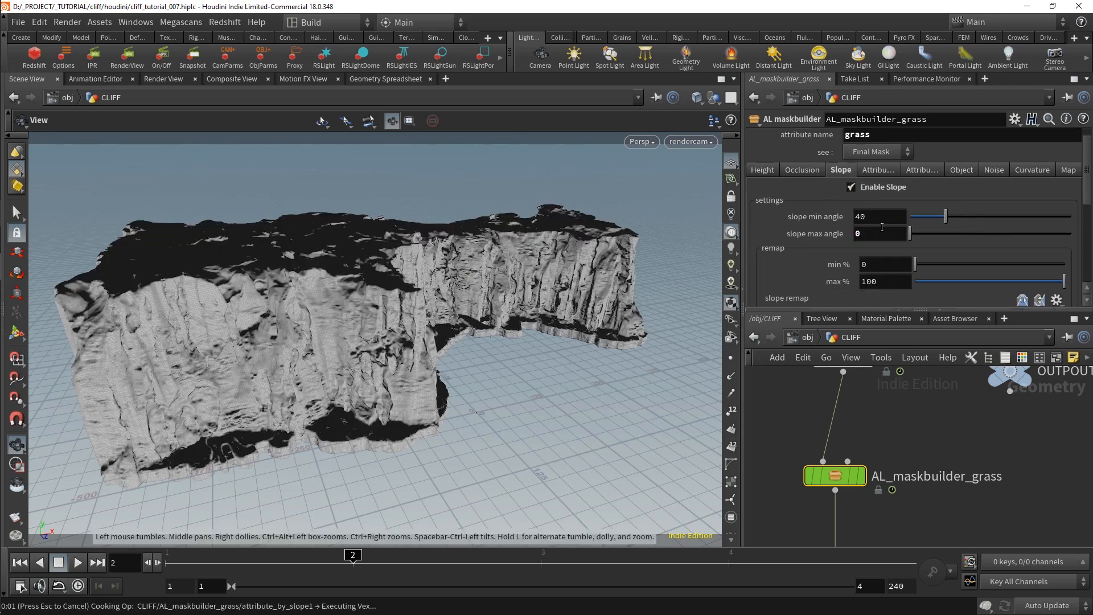
drag(876, 217, 822, 217)
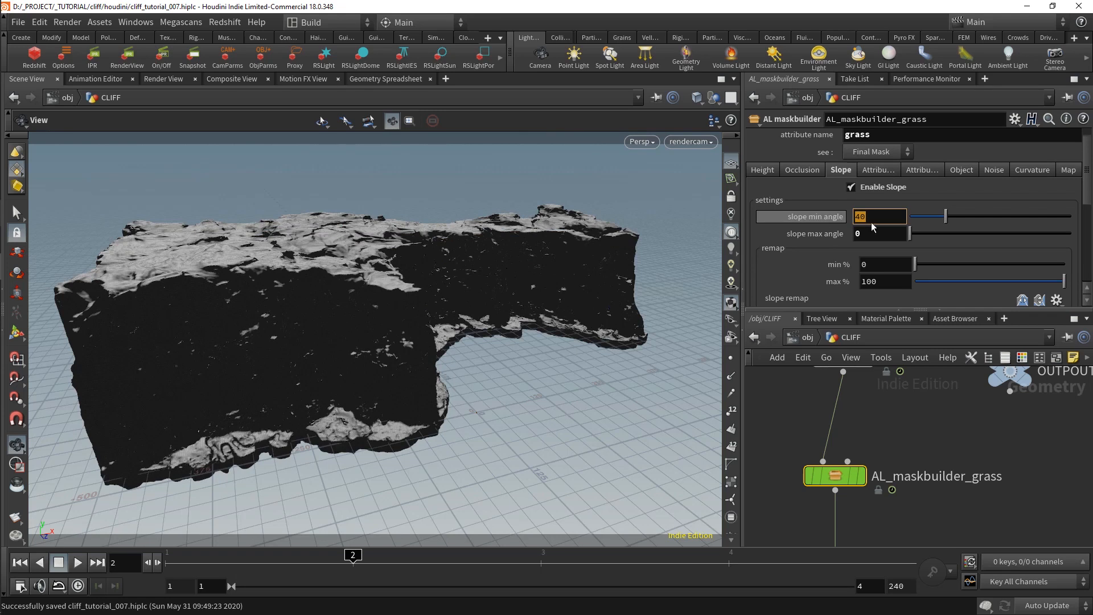
text(65)
key(Return)
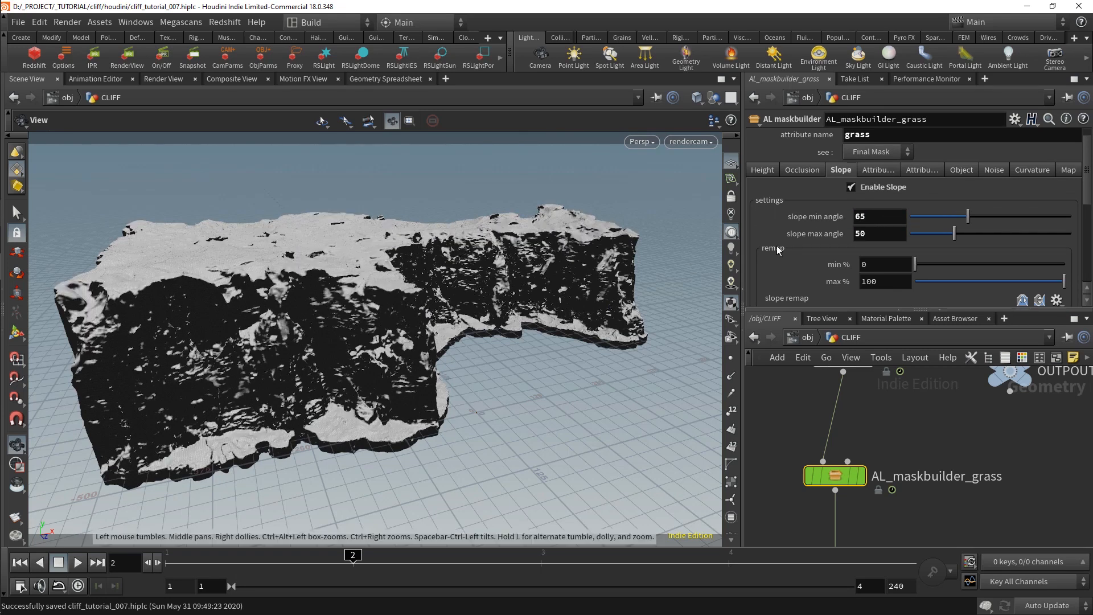
Set the slope max angle of the grass mask to 30
double_click(859, 234)
text(30)
key(Return)
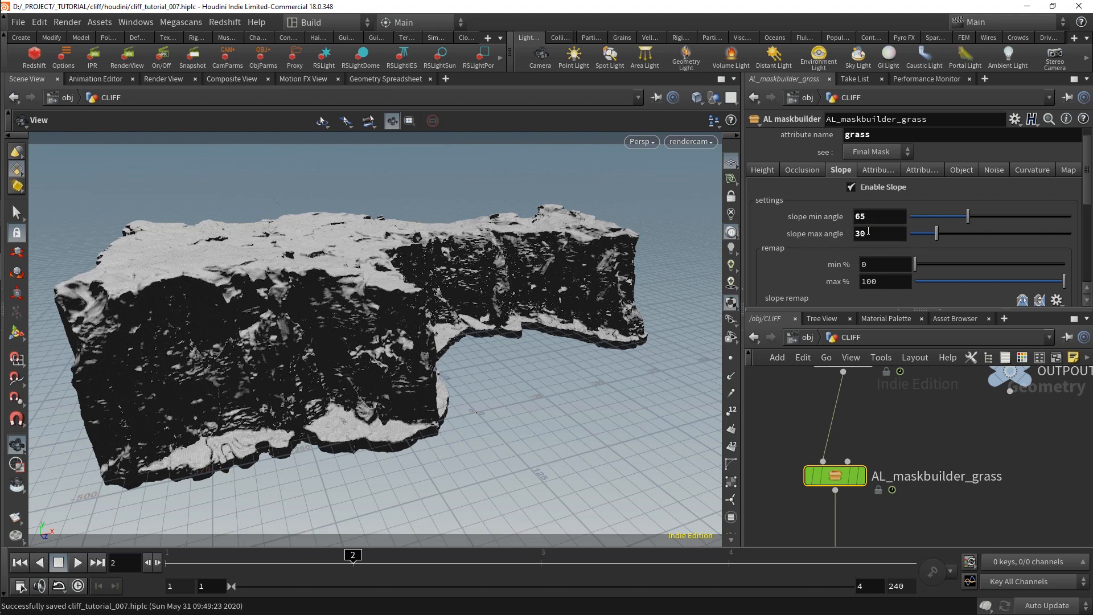
Enable the height mask on the AL_maskbuilder_grass node
scroll(831, 231, down, 3)
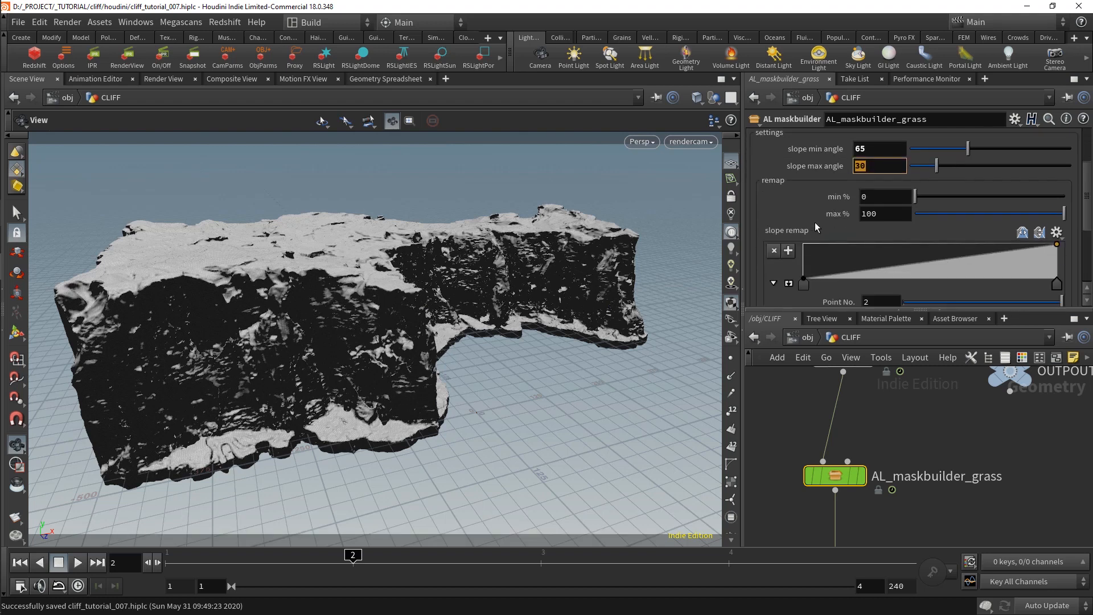
scroll(815, 225, up, 3)
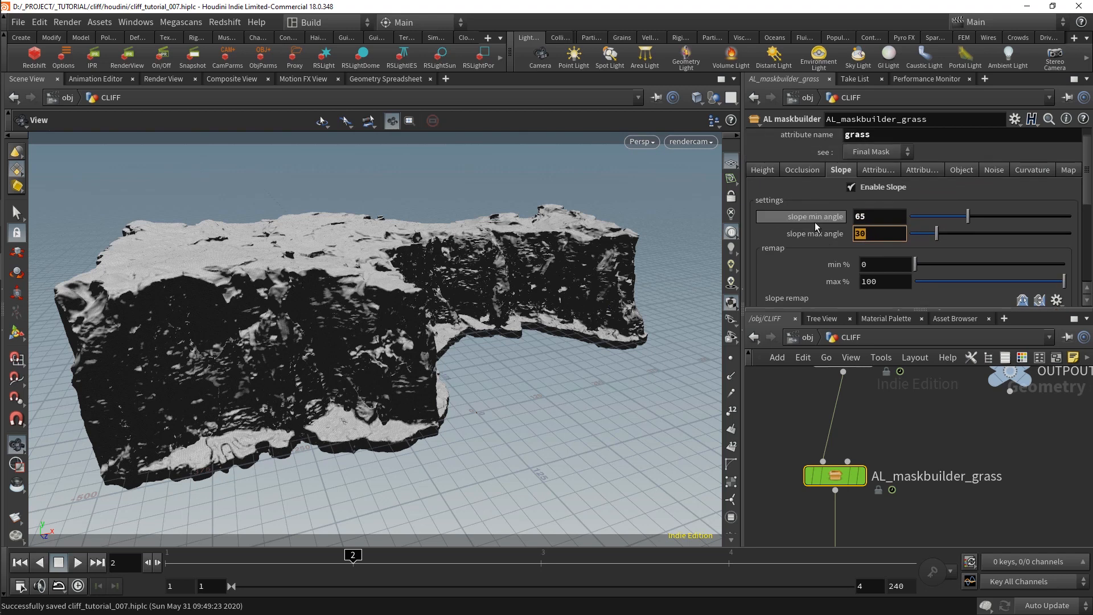
click(759, 171)
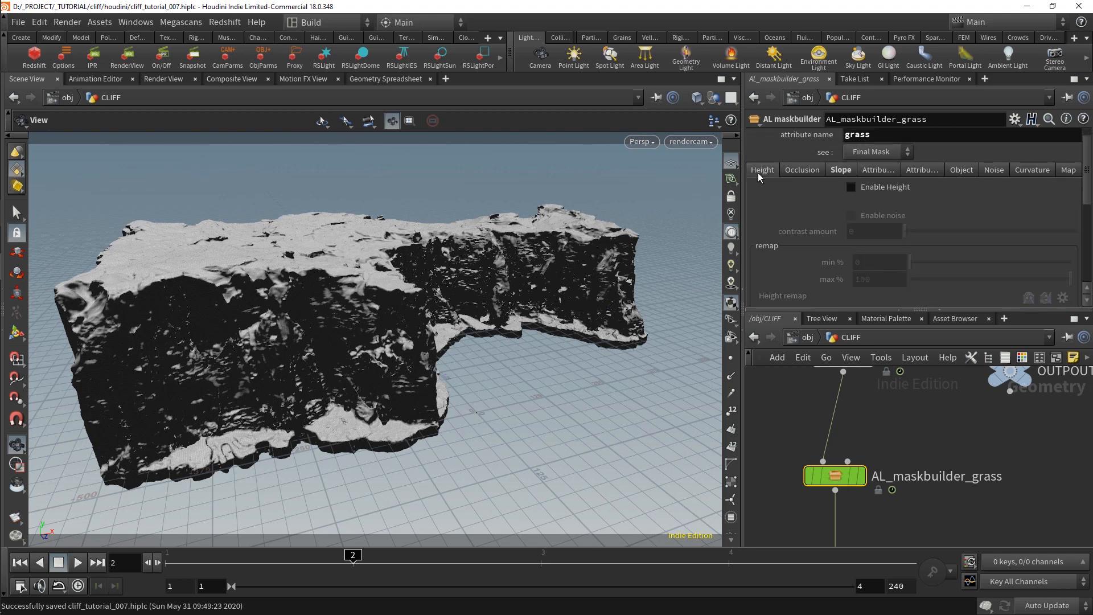
click(877, 187)
scroll(887, 219, down, 3)
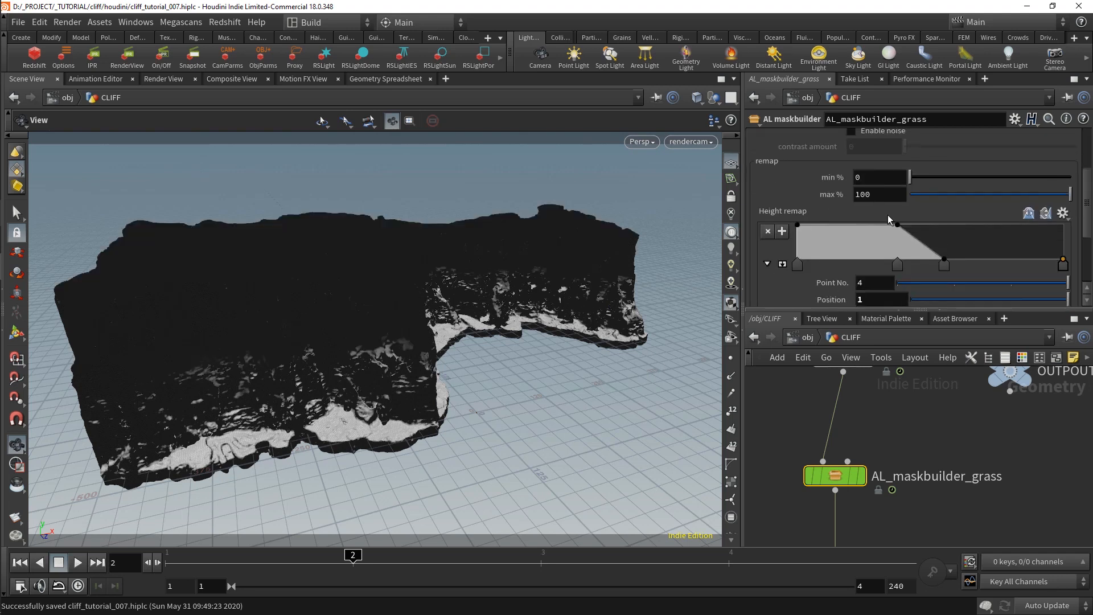
Reshape the height remap ramp to rise from black to white, placing the black point at about 0.22 and deleting the surplus end points
drag(944, 259, 843, 268)
click(1063, 264)
key(Delete)
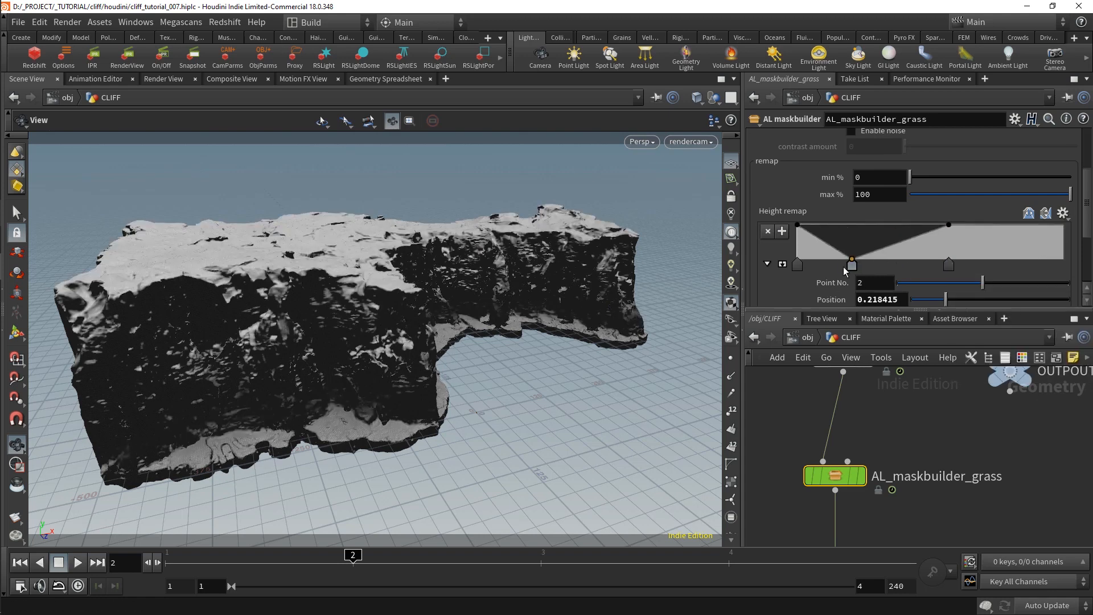
right_click(845, 271)
click(854, 301)
Enable noise on the height mask with a contrast amount of about 0.626
scroll(831, 203, up, 3)
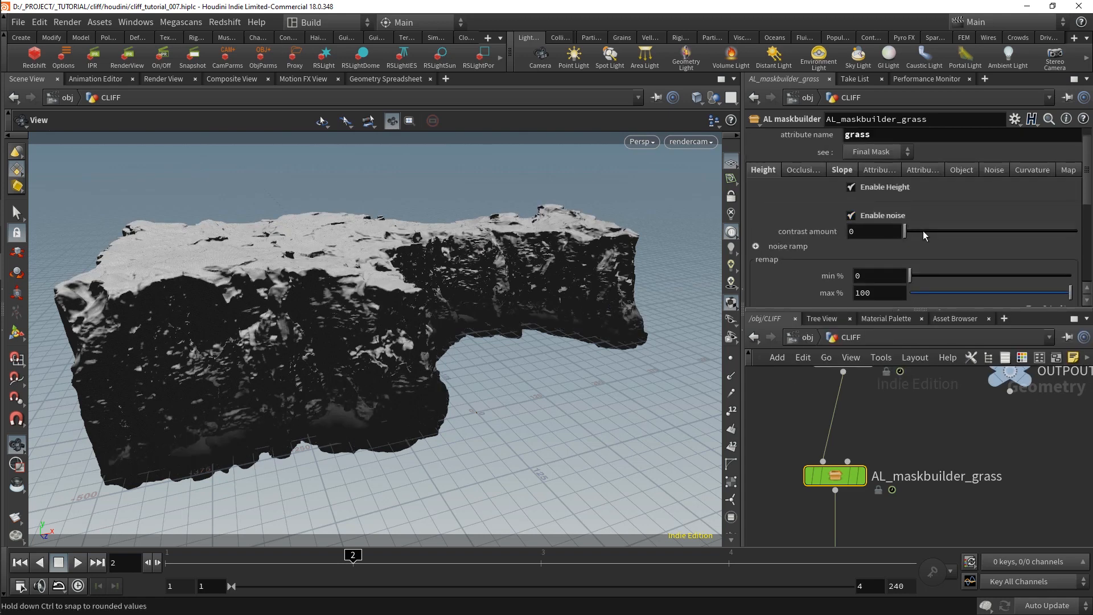
drag(923, 231, 1012, 226)
scroll(883, 214, down, 1)
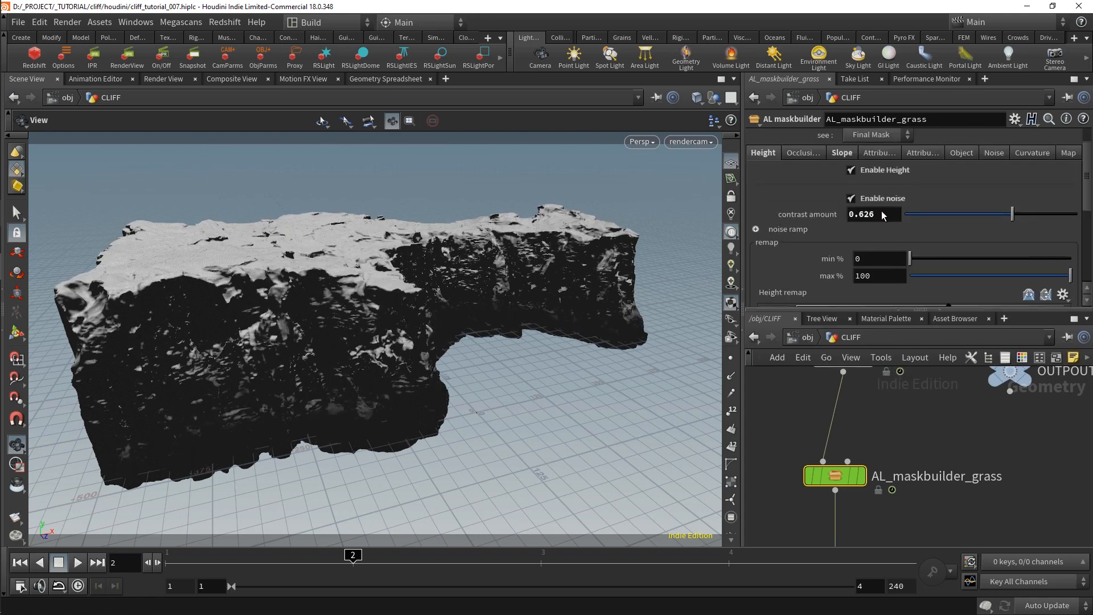
scroll(882, 215, down, 2)
Set the height noise to a max input of .5, a frequency of 0.015 on all axes and a roughness of .7
click(756, 196)
scroll(828, 232, down, 5)
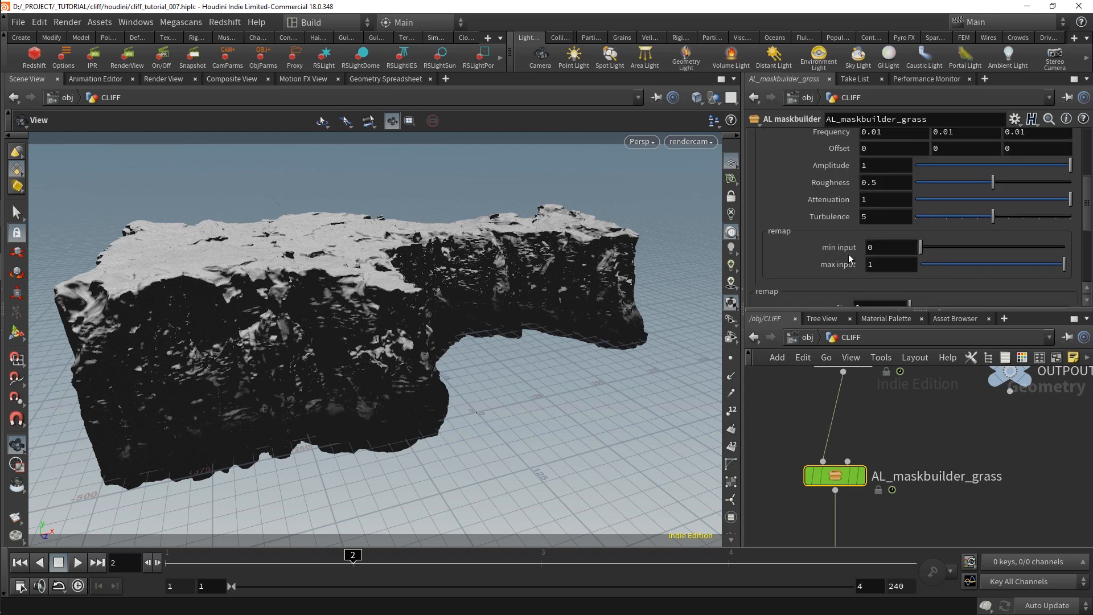
click(845, 266)
text(.5)
key(Return)
scroll(847, 231, up, 1)
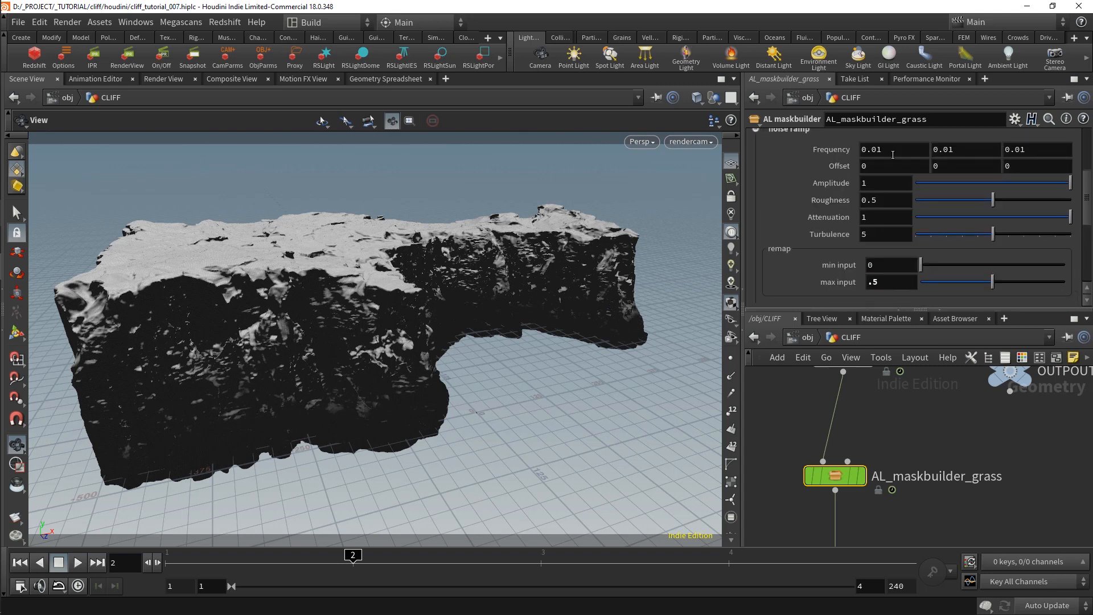
text(5)
key(Tab)
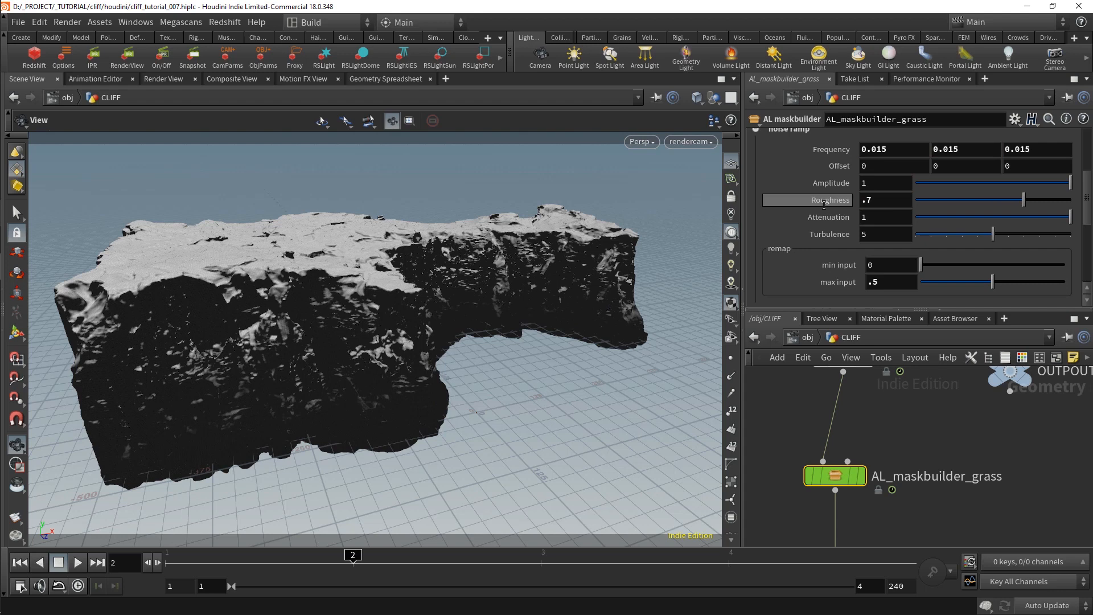
Fine-tune the height remap ramp by repositioning its black point and shifting its white point closer to the start
scroll(831, 228, down, 4)
scroll(838, 227, down, 1)
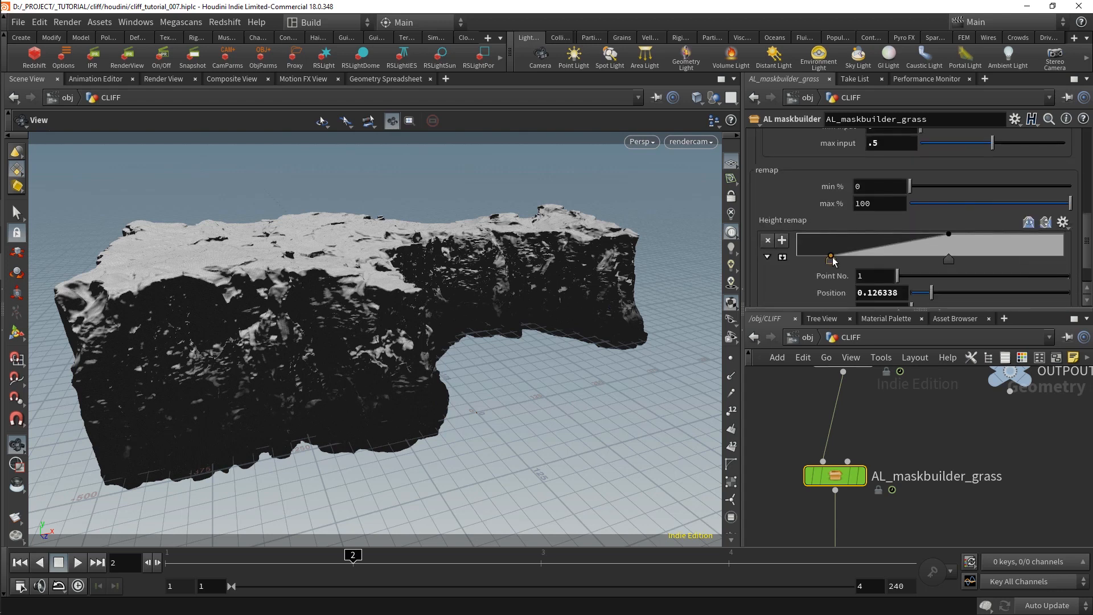
drag(830, 257, 797, 257)
mouse_move(948, 259)
mouse_down()
mouse_move(821, 257)
mouse_move(946, 260)
mouse_up()
drag(797, 257, 835, 260)
drag(945, 259, 927, 259)
Try the Alligator noise mask on the grass mask with a frequency of 0.02 on all three axes
scroll(844, 203, up, 5)
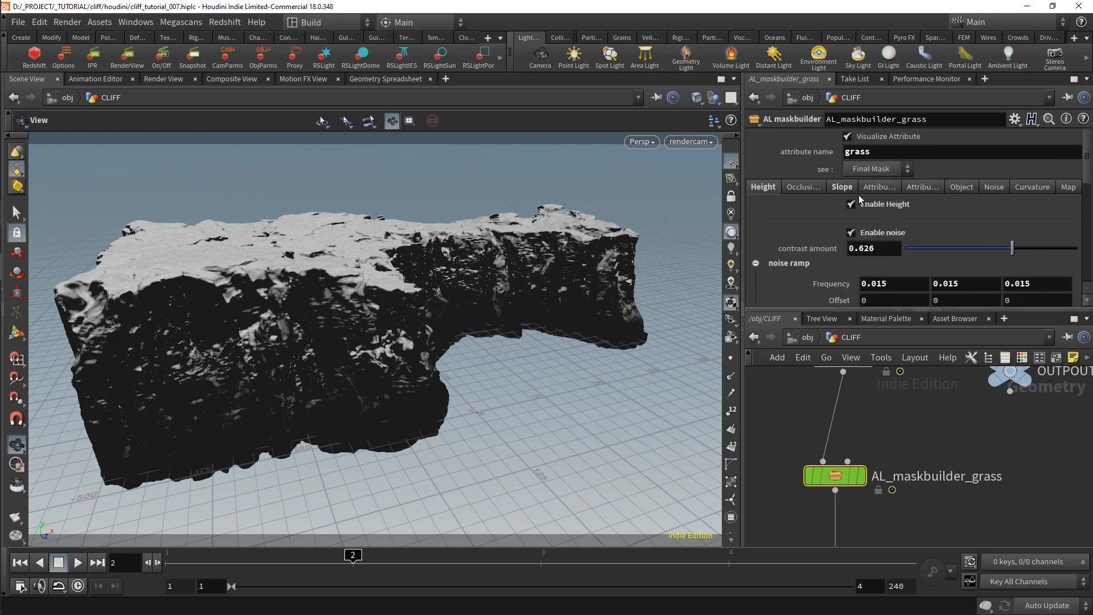
click(993, 187)
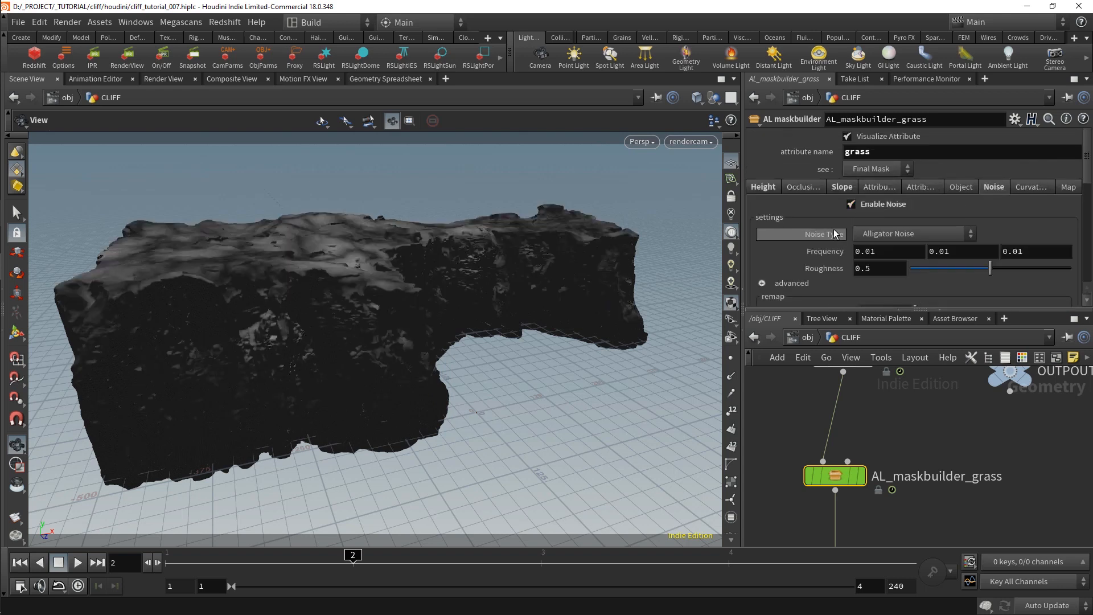
scroll(842, 227, down, 2)
scroll(852, 246, down, 1)
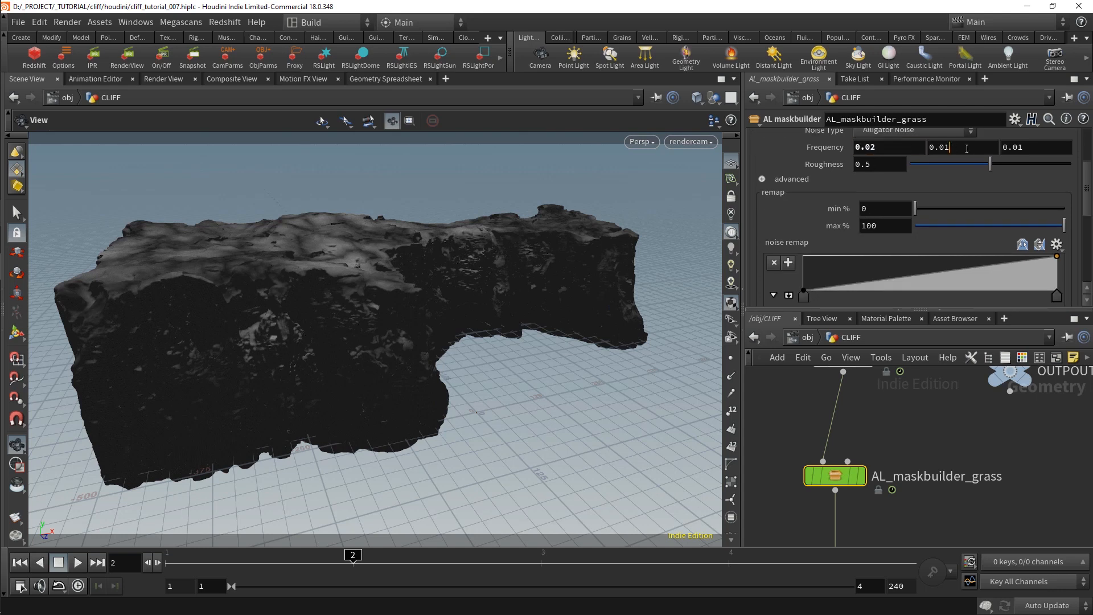
key(BackSpace)
text(2)
click(1036, 148)
key(BackSpace)
text(2)
key(Return)
scroll(899, 197, down, 1)
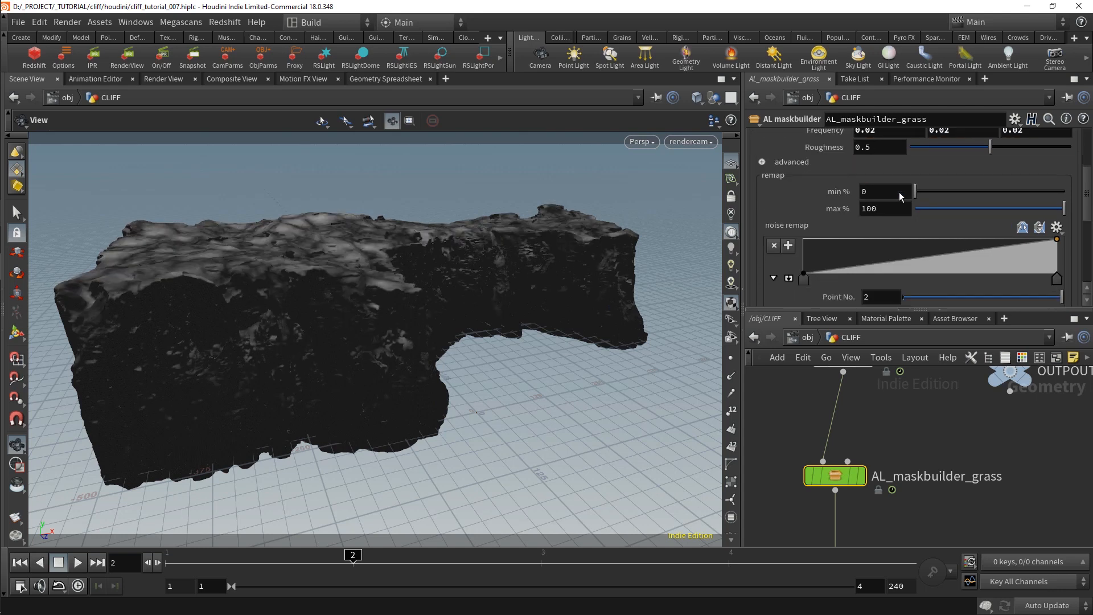
Try a min input of .4 and a max input of .5 for the noise mask's advanced contrast
scroll(899, 193, down, 5)
scroll(899, 194, up, 7)
click(762, 195)
scroll(871, 228, down, 3)
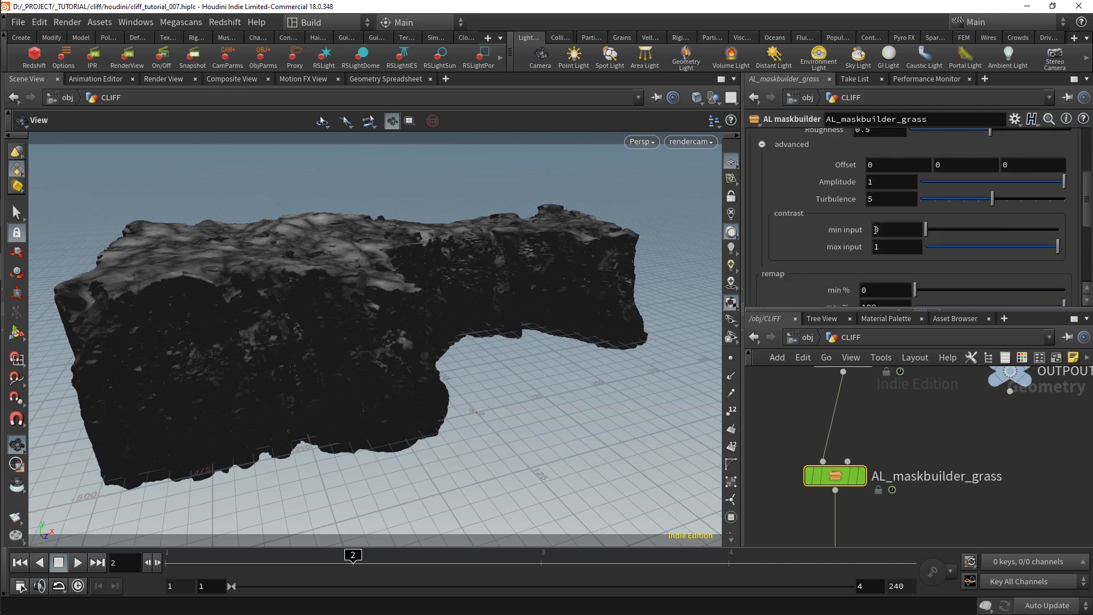
double_click(889, 230)
text(.4)
key(Return)
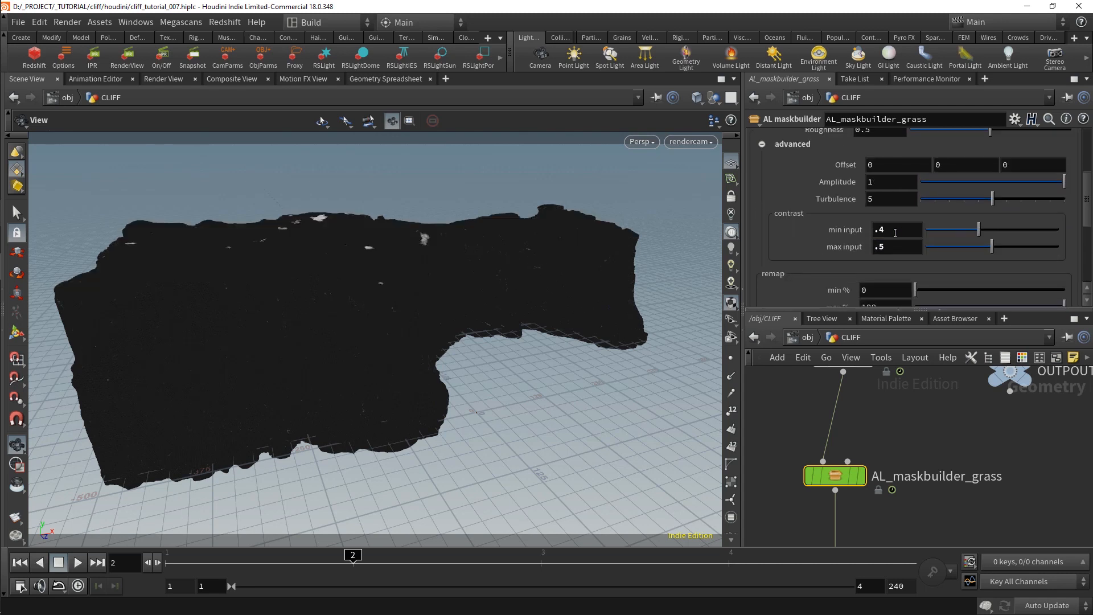
Lower the noise mask's contrast range to a min input of .1 and a max input of .2
text(1)
key(Return)
double_click(880, 246)
text(2)
key(Return)
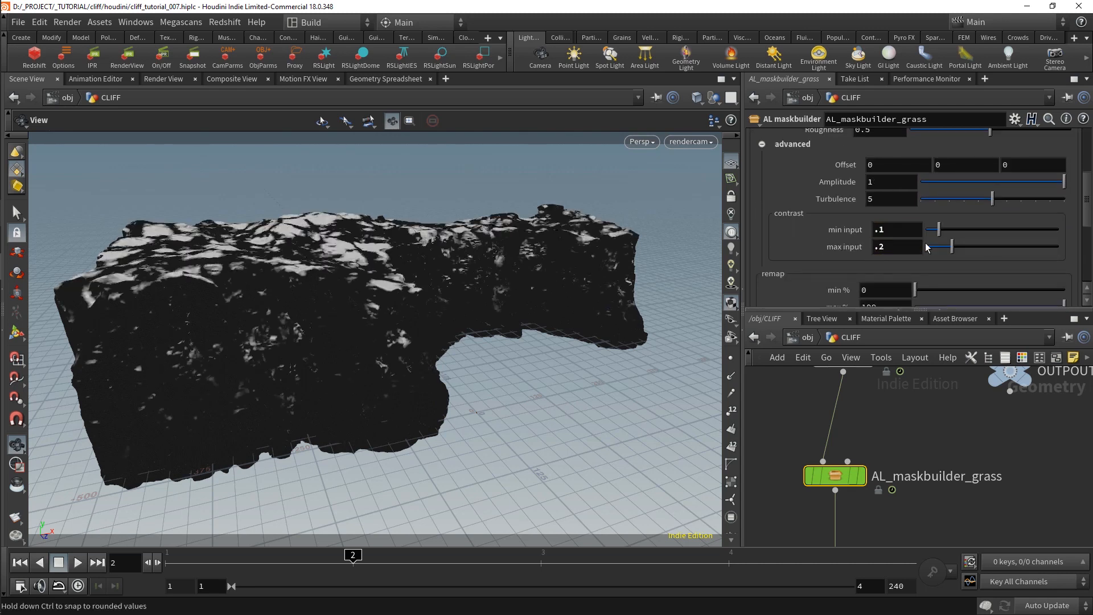
Set the noise mask's contrast to a max input of .1, trying a min input of .05 before setting it to .02
text(.05)
key(Return)
drag(897, 248, 840, 251)
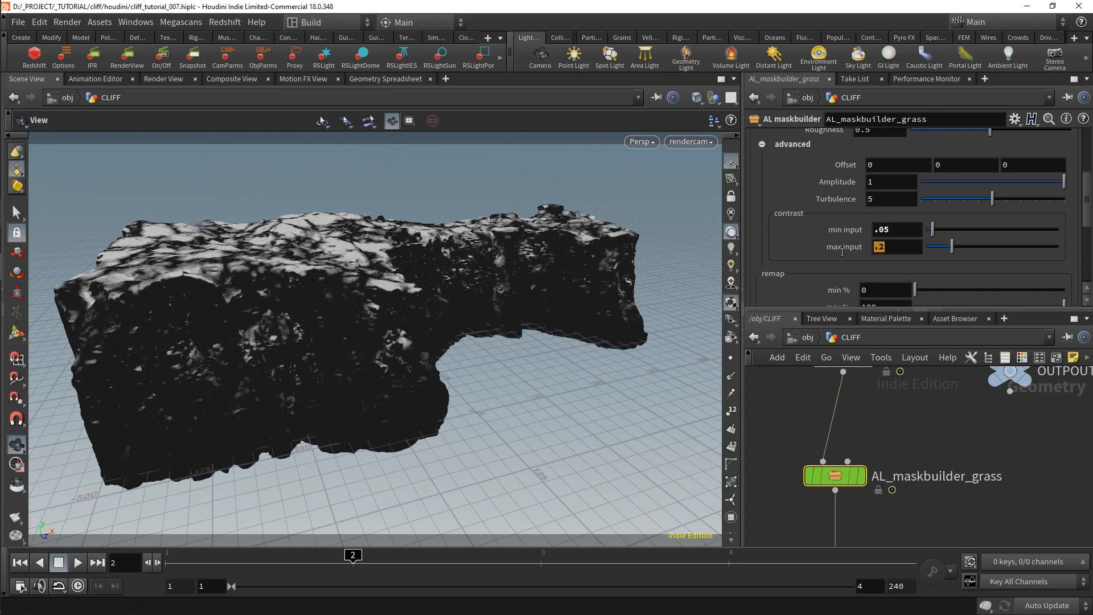
text(.1)
key(Return)
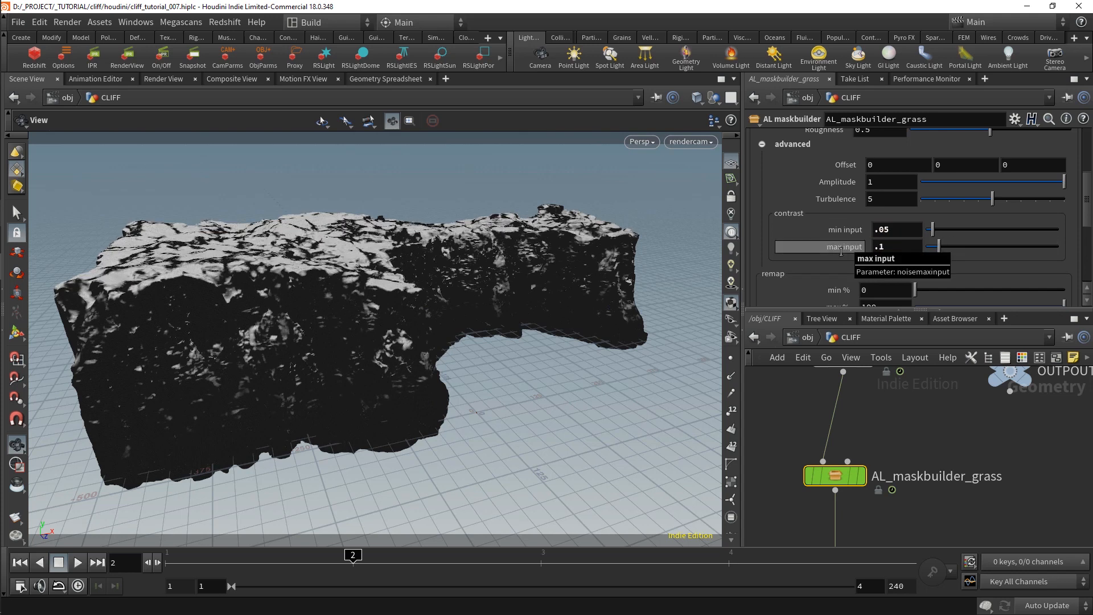
click(907, 232)
key(Return)
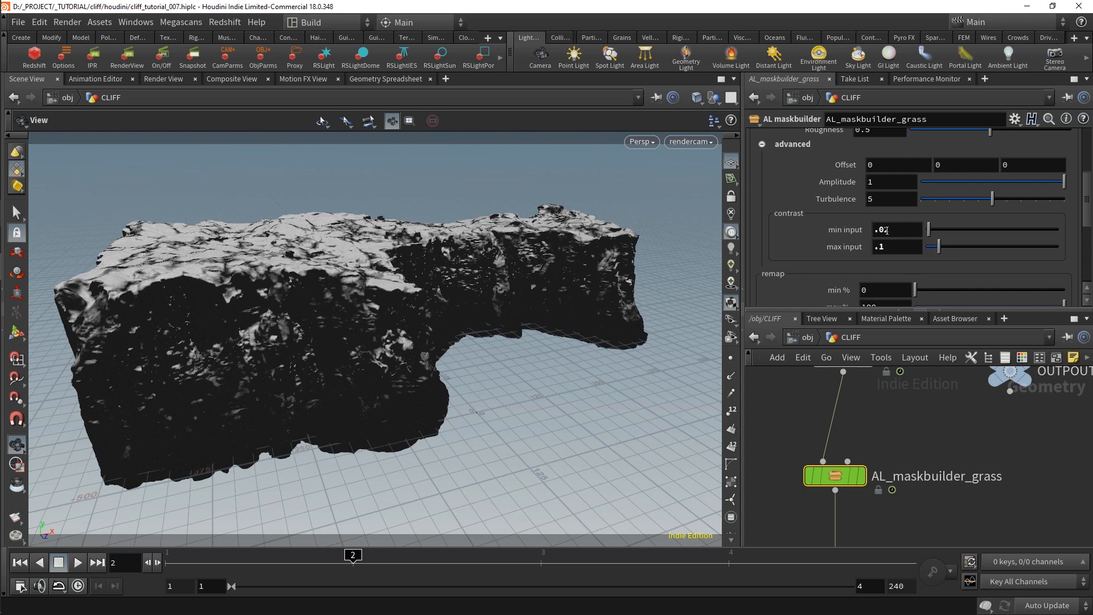
Turn off the noise mask on the grass mask builder
scroll(872, 229, up, 5)
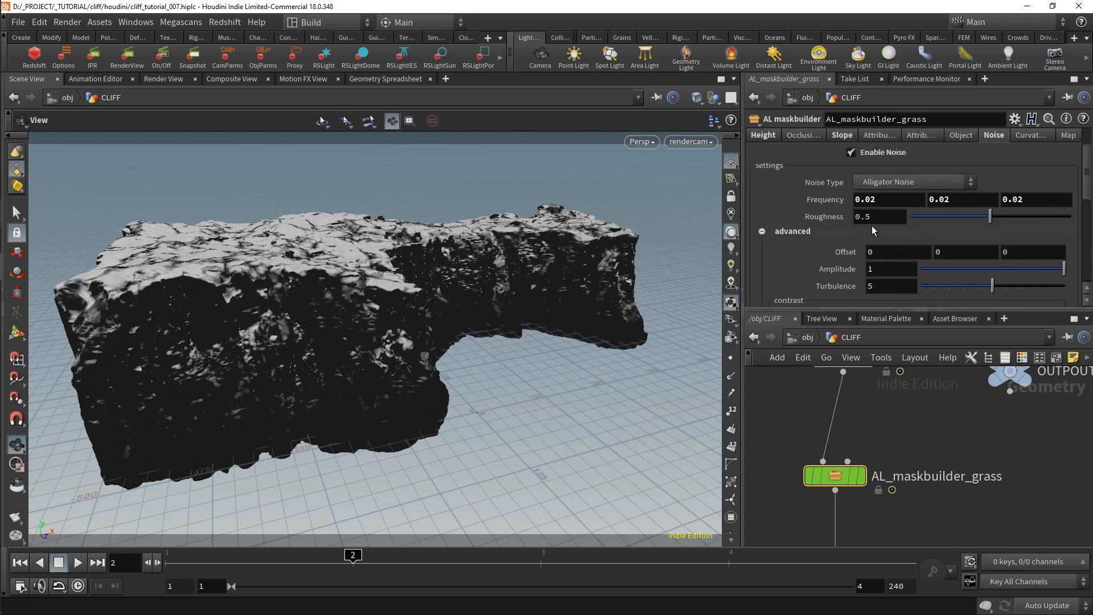
click(874, 155)
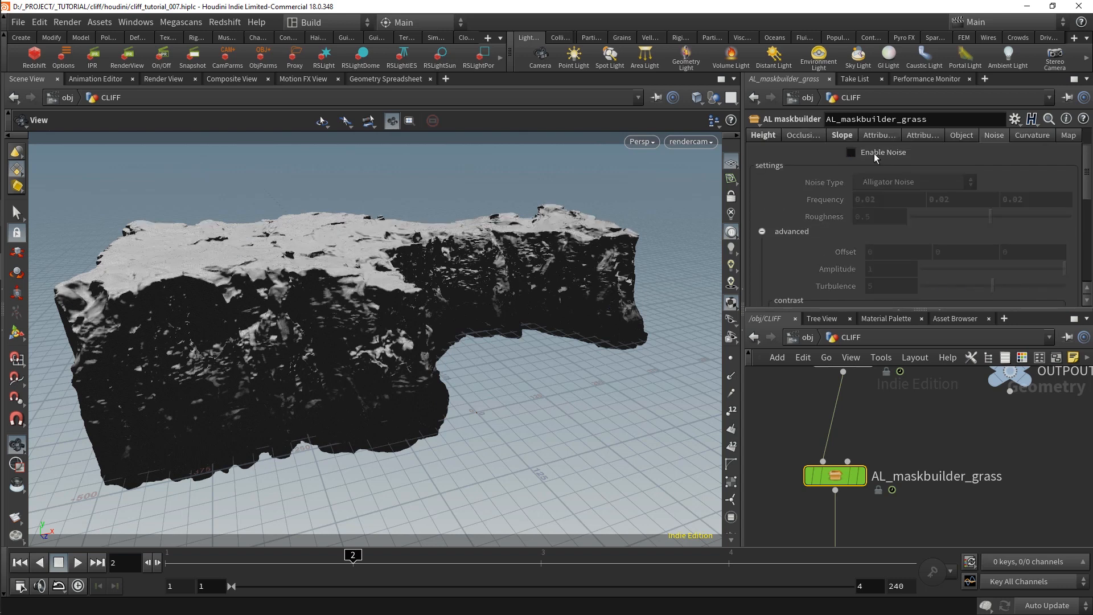
click(875, 154)
Enable the map mask and load a marble texture from D:/_RESSOURCES/textures/grunge as its color map
scroll(888, 151, up, 2)
click(1066, 171)
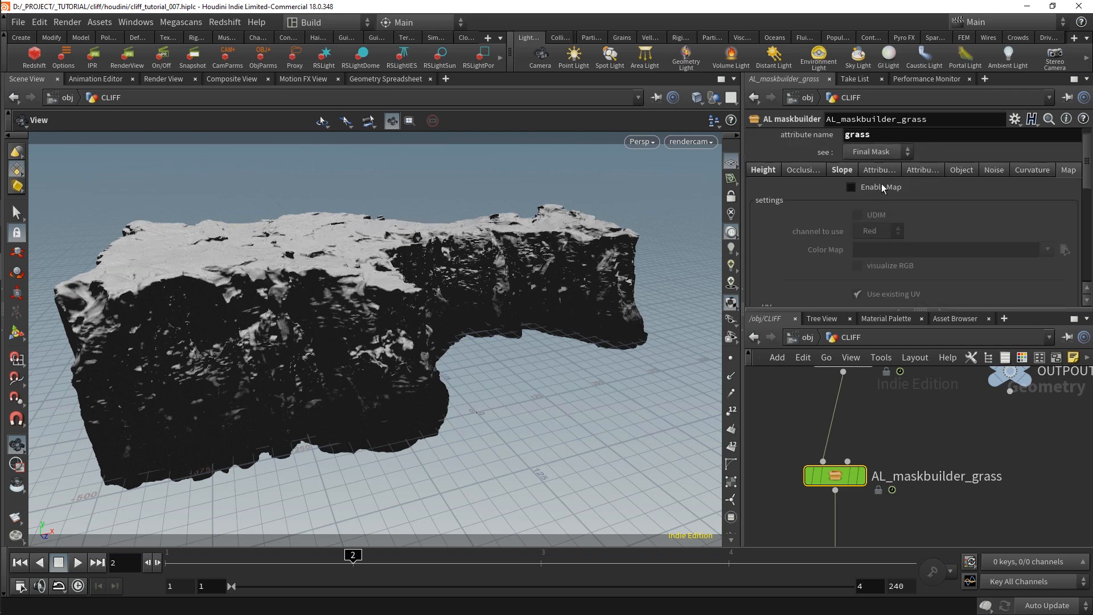
click(881, 185)
click(1062, 250)
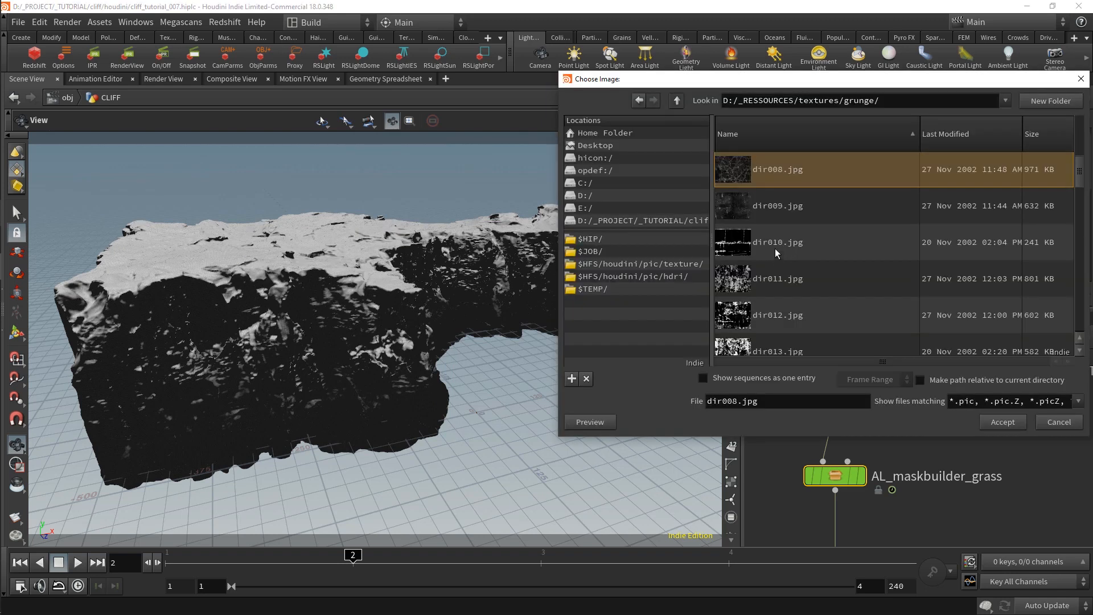
click(774, 245)
scroll(774, 248, down, 1)
click(781, 277)
double_click(781, 277)
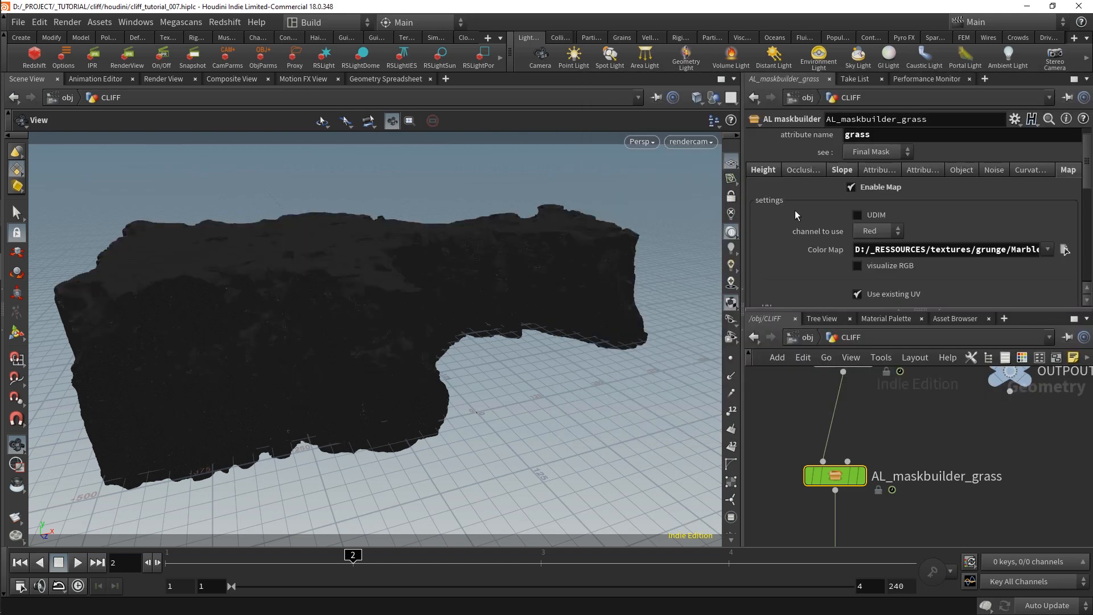
Turn off the use of existing UVs for the map, try a usize of 2, restore it to 1, and try a vsize of 2
scroll(894, 238, down, 3)
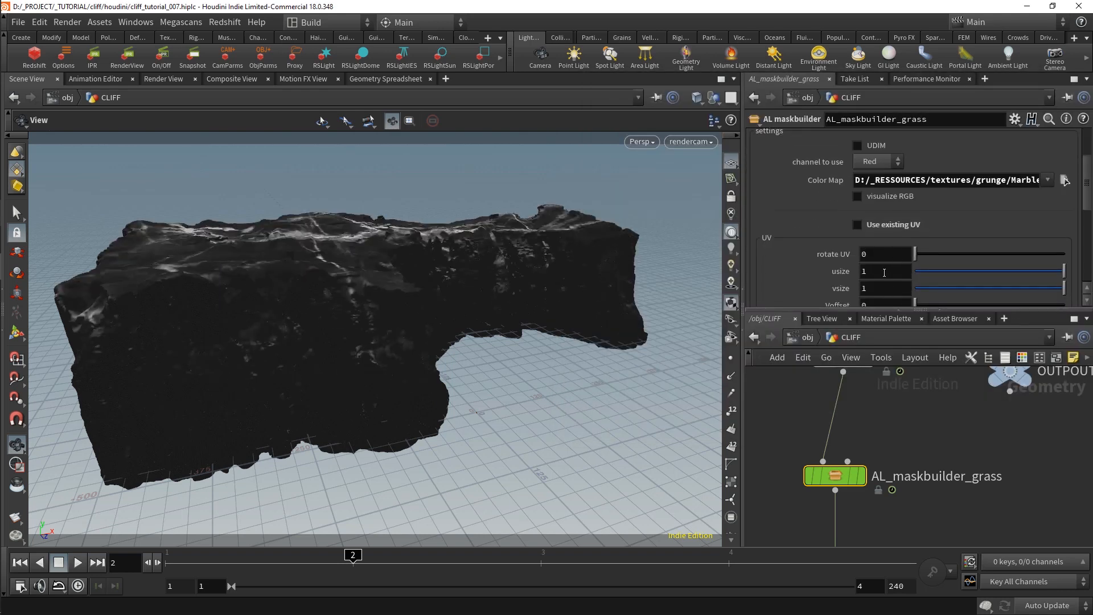
drag(425, 373, 327, 335)
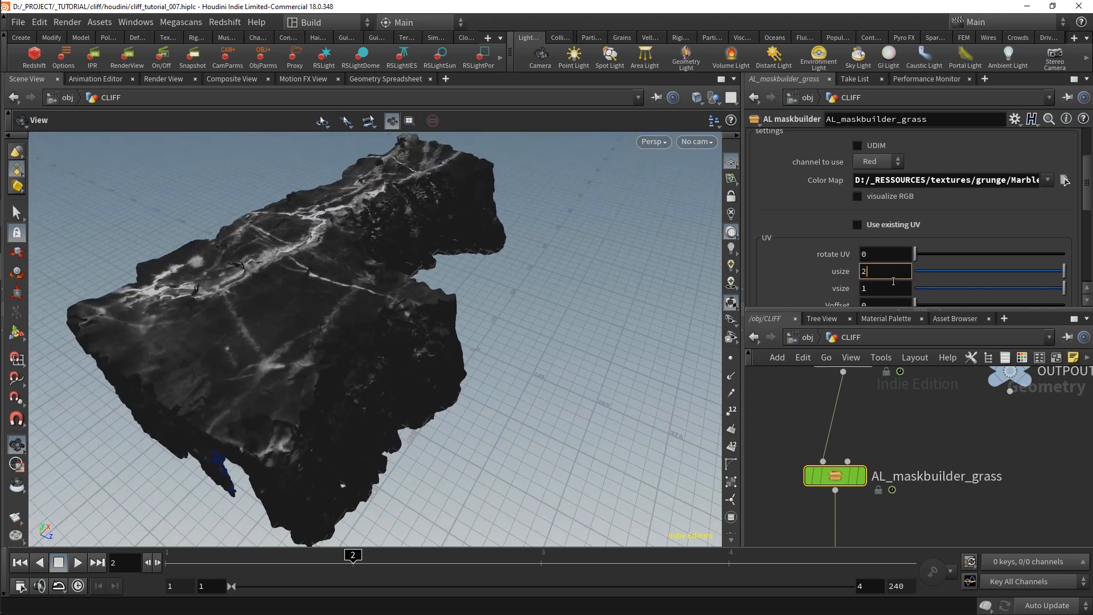
key(Return)
text(1)
key(Return)
drag(880, 270, 821, 291)
text(2)
key(Return)
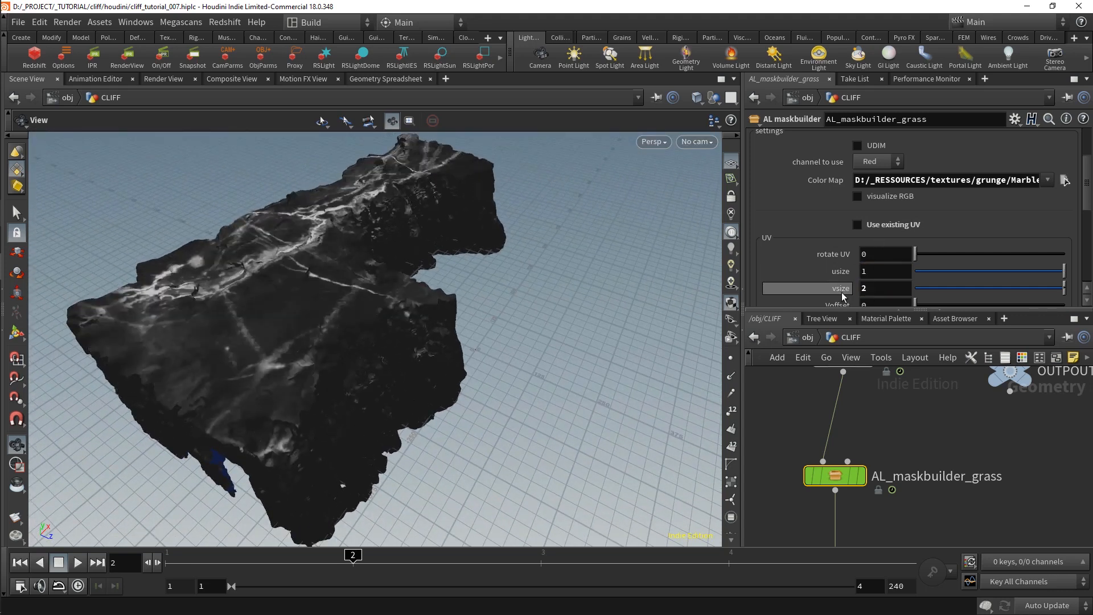
Restore the map's vsize to 1 and rotate its UVs by 90
double_click(865, 288)
text(1)
key(Return)
double_click(873, 254)
text(90)
key(Return)
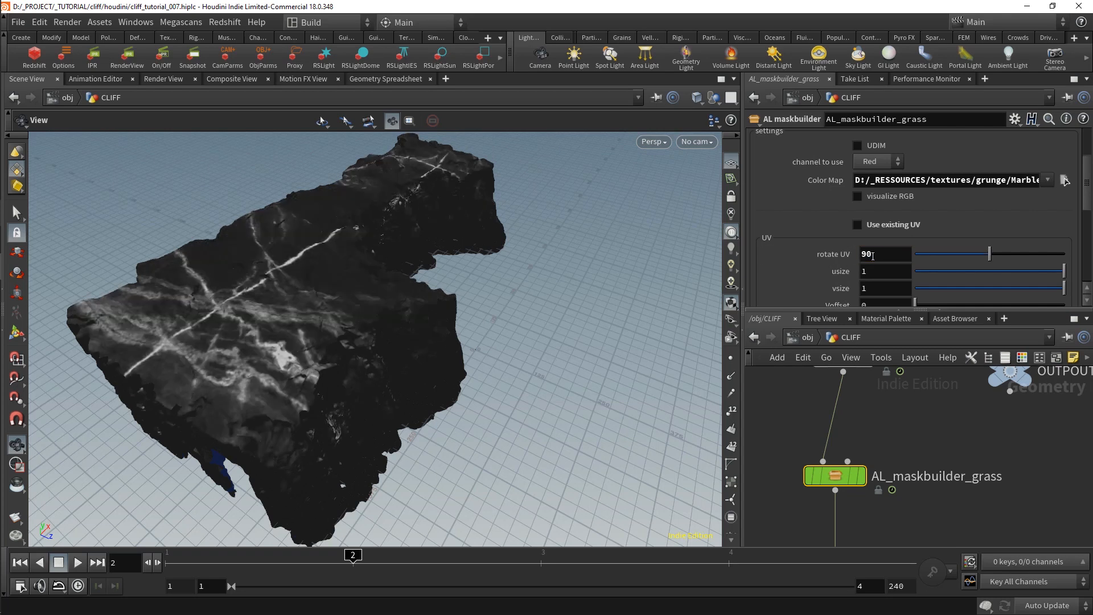
Replace the map mask's color map with the mas003 grunge texture
drag(422, 295, 380, 295)
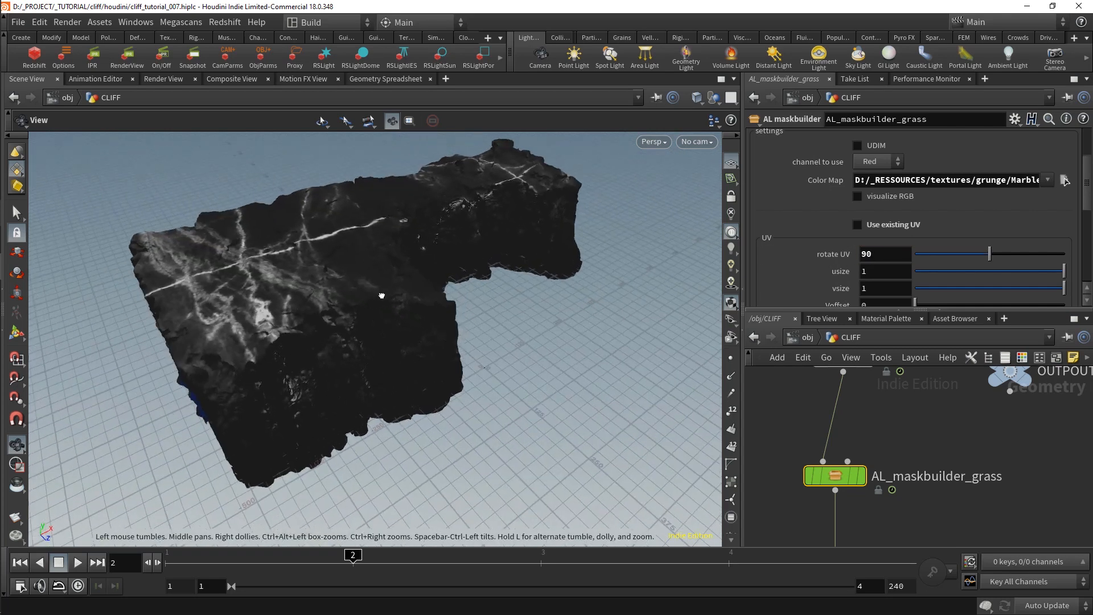
click(1064, 180)
double_click(790, 310)
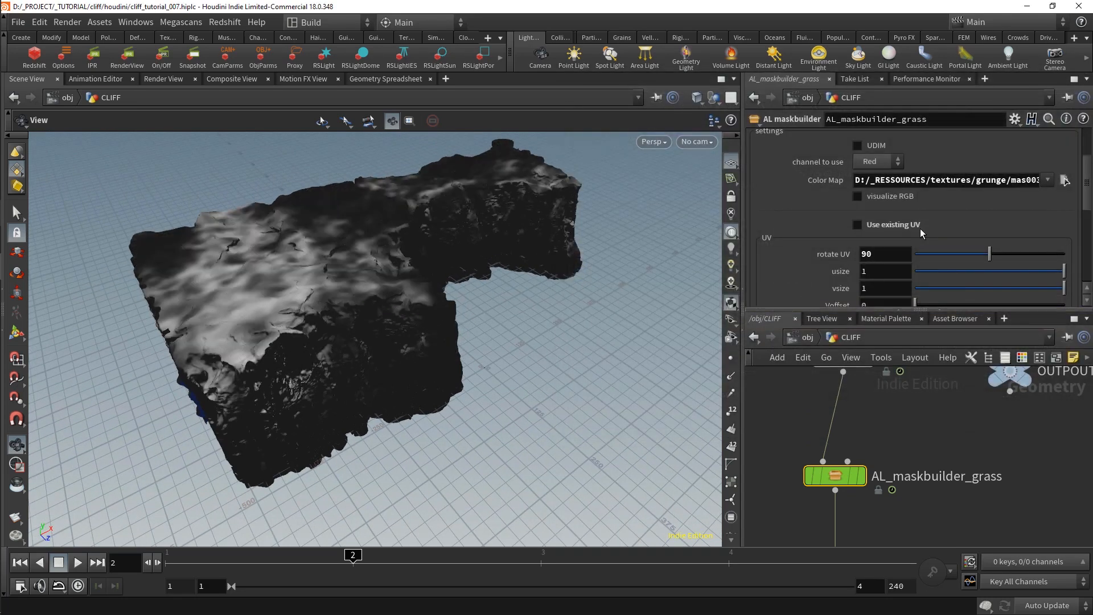
Try a usize and vsize of 2 for the map UVs, and raise both to 5
scroll(920, 228, down, 2)
double_click(862, 254)
double_click(873, 238)
text(2)
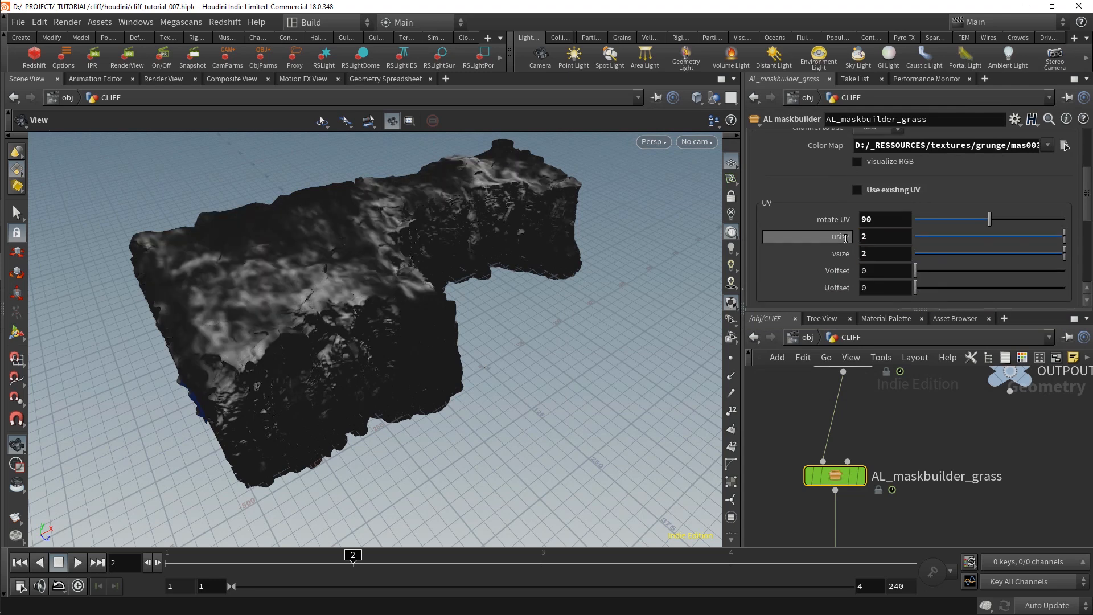
key(Return)
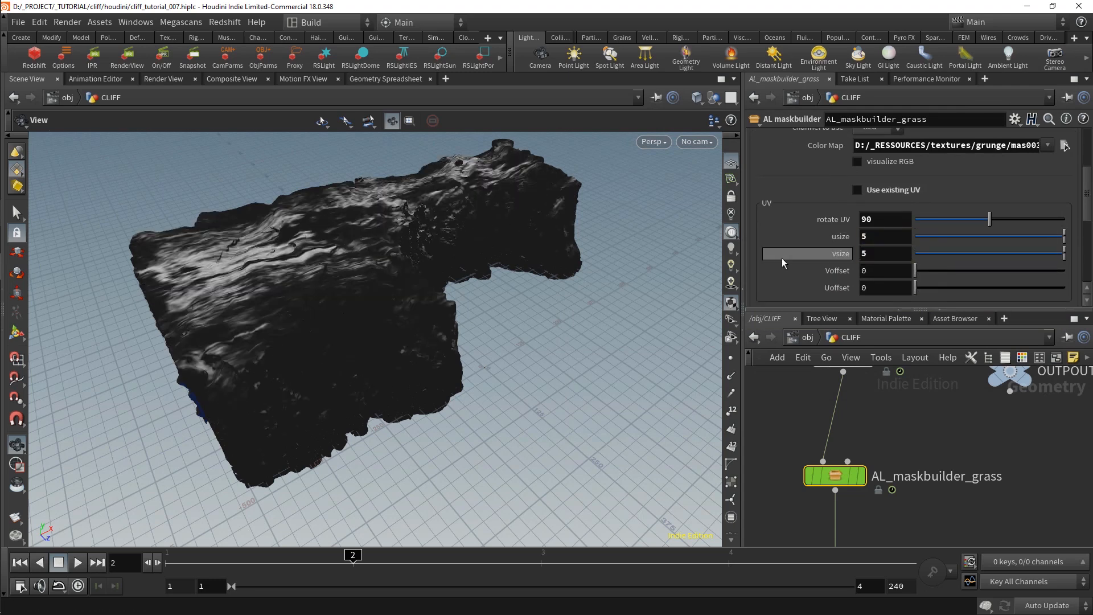
Set the map's vsize to 3
double_click(877, 254)
text(3)
key(Return)
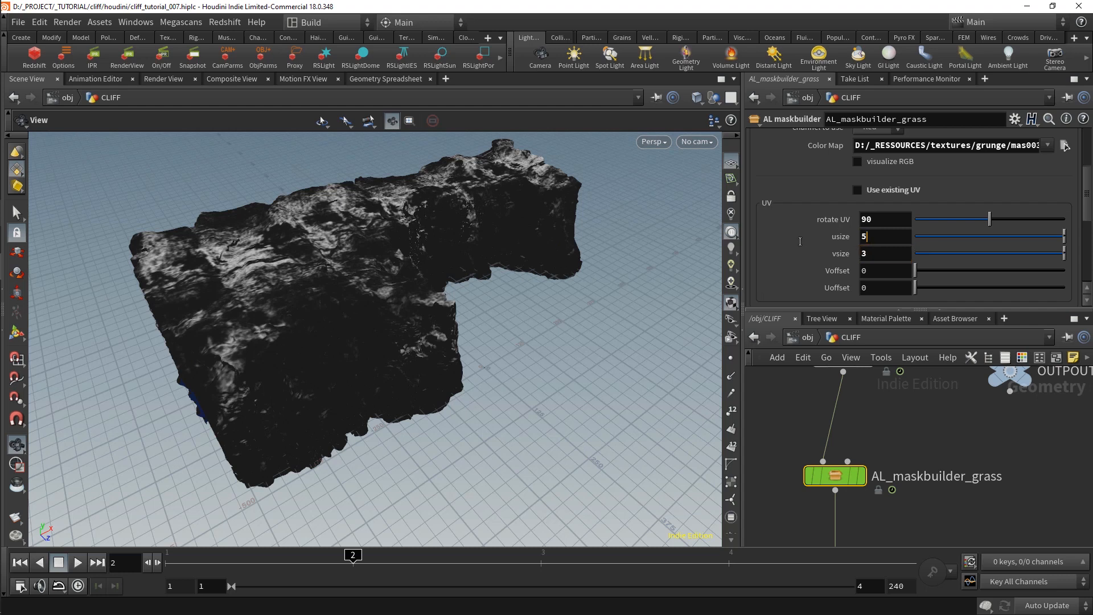
Set the map's usize to 3 and narrow its remap input range to 0.081–0.765
scroll(804, 240, down, 3)
click(794, 243)
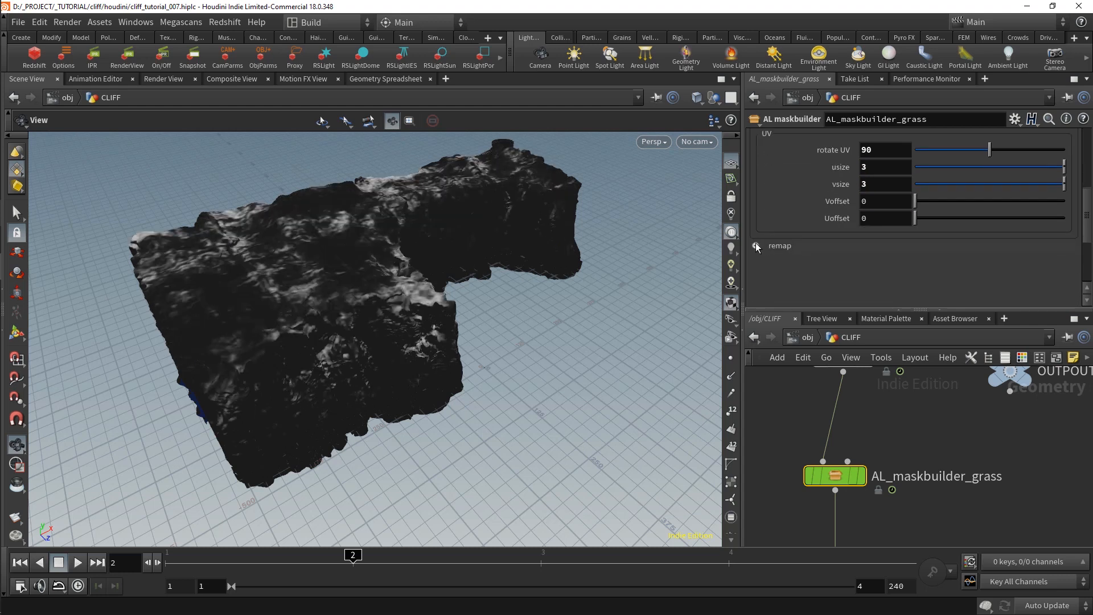
scroll(854, 239, down, 2)
drag(999, 229, 985, 212)
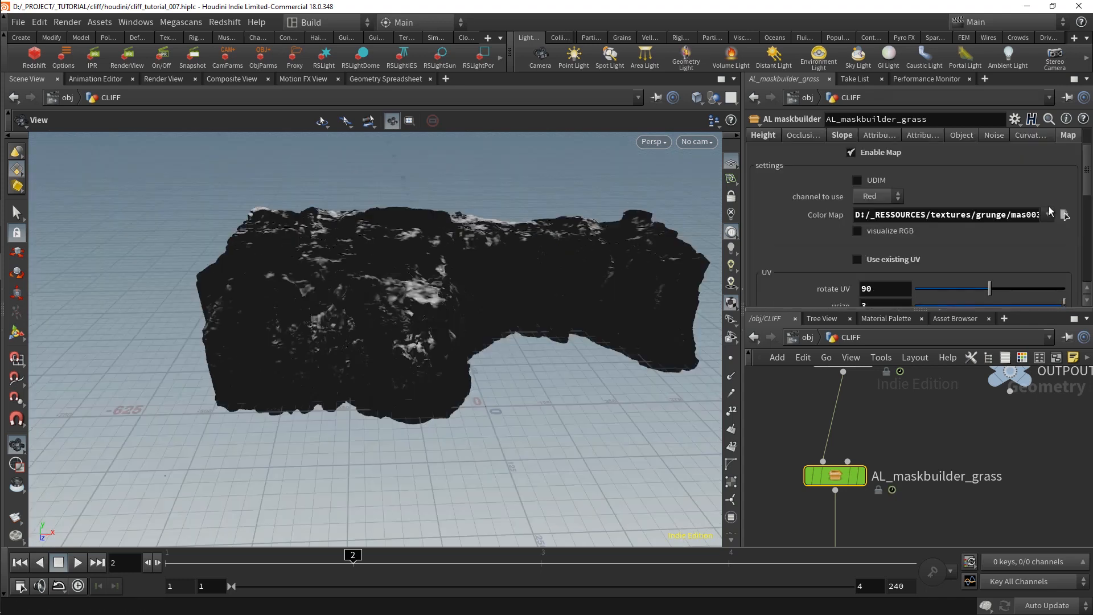
Try the dir010 grunge texture as the map's color map, and replace it with mas001.jpg
click(1054, 213)
double_click(782, 206)
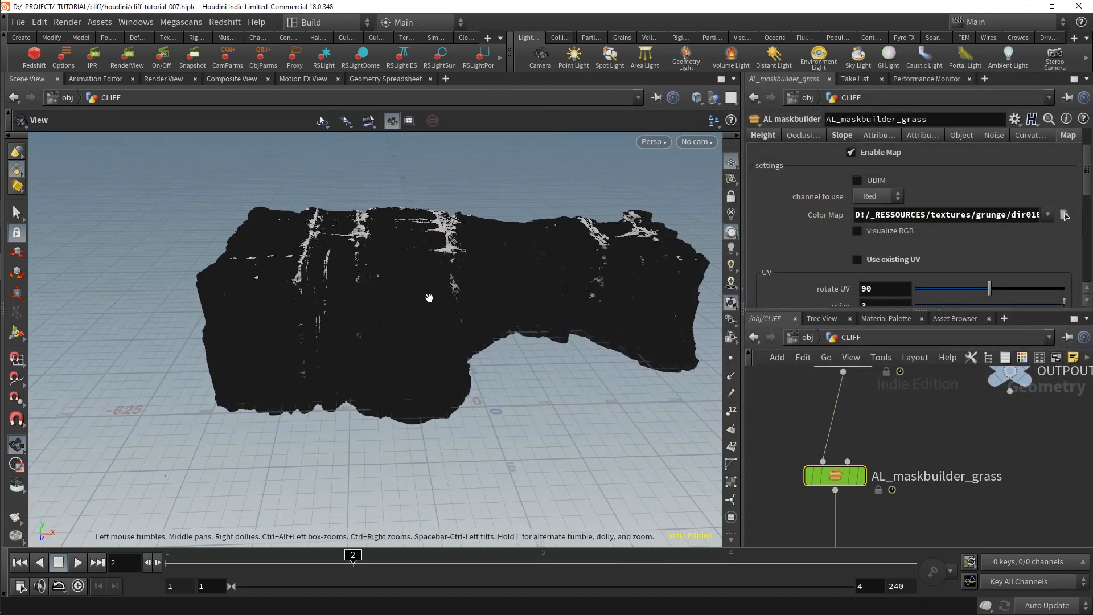
click(1064, 215)
scroll(849, 247, down, 6)
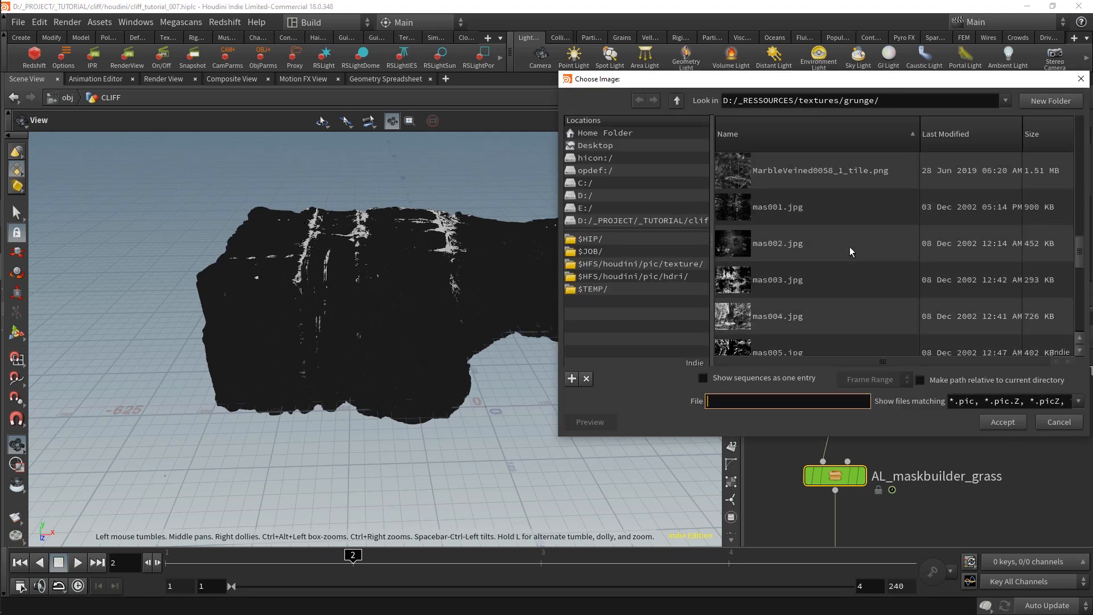
double_click(790, 220)
drag(420, 286, 421, 318)
Set the map's usize and vsize to 2 and lower its remap max input to 0.5
scroll(870, 244, down, 2)
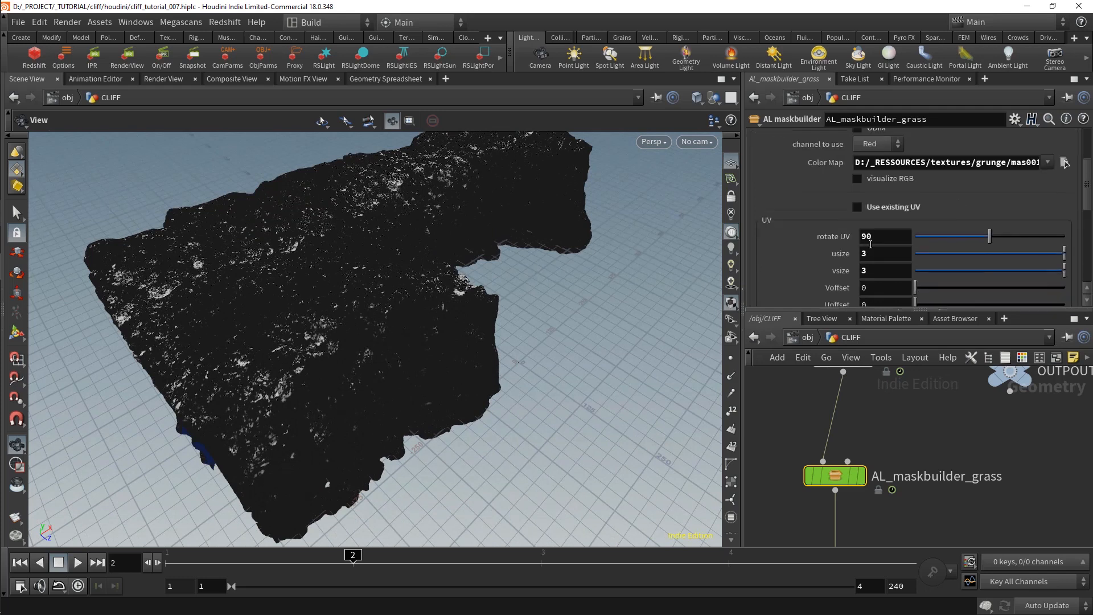
key(Tab)
text(2)
key(Return)
scroll(858, 235, down, 3)
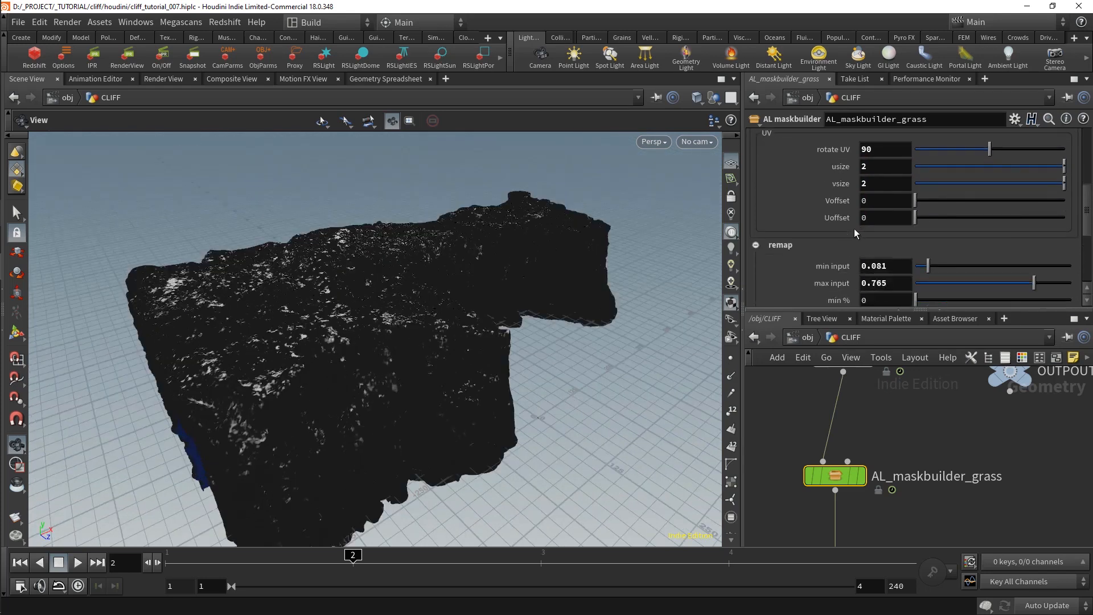
drag(1033, 248, 1005, 255)
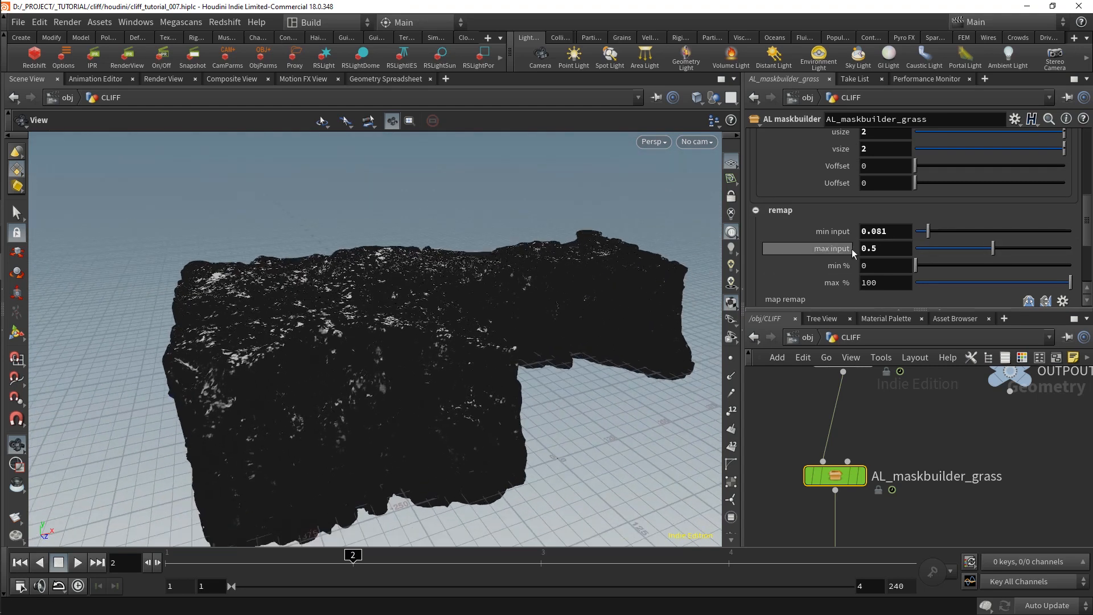
Invert the map mask by setting its remap max % to 0 and min % to 100
scroll(851, 251, down, 2)
click(876, 230)
text(0)
key(Return)
click(877, 213)
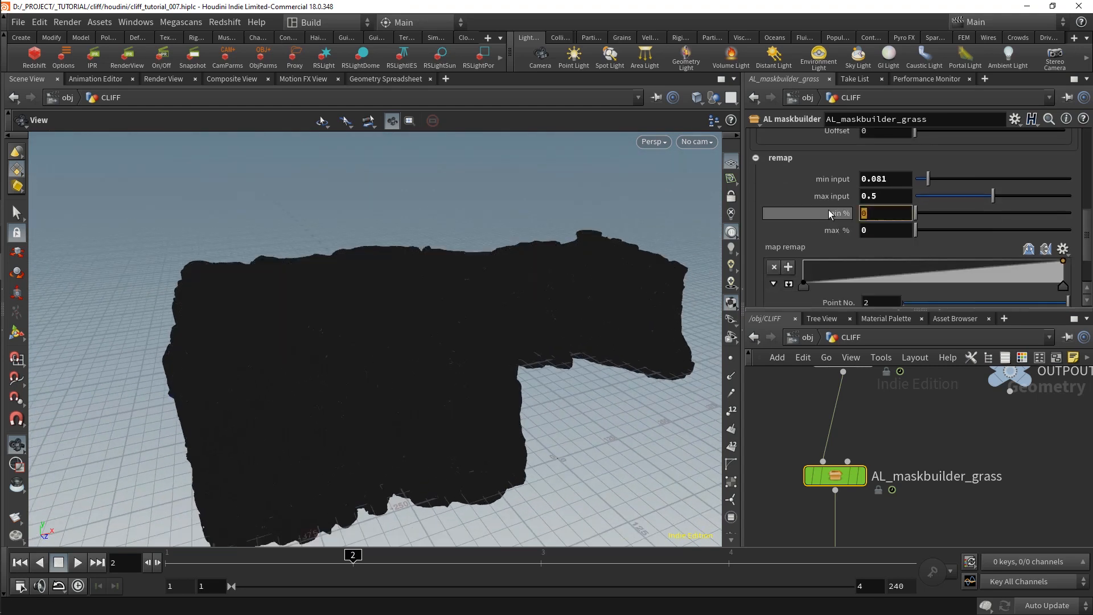
text(100)
key(Return)
drag(319, 298, 399, 316)
Enable the noise mask on AL_maskbuilder_grass
scroll(885, 200, up, 4)
scroll(884, 199, up, 3)
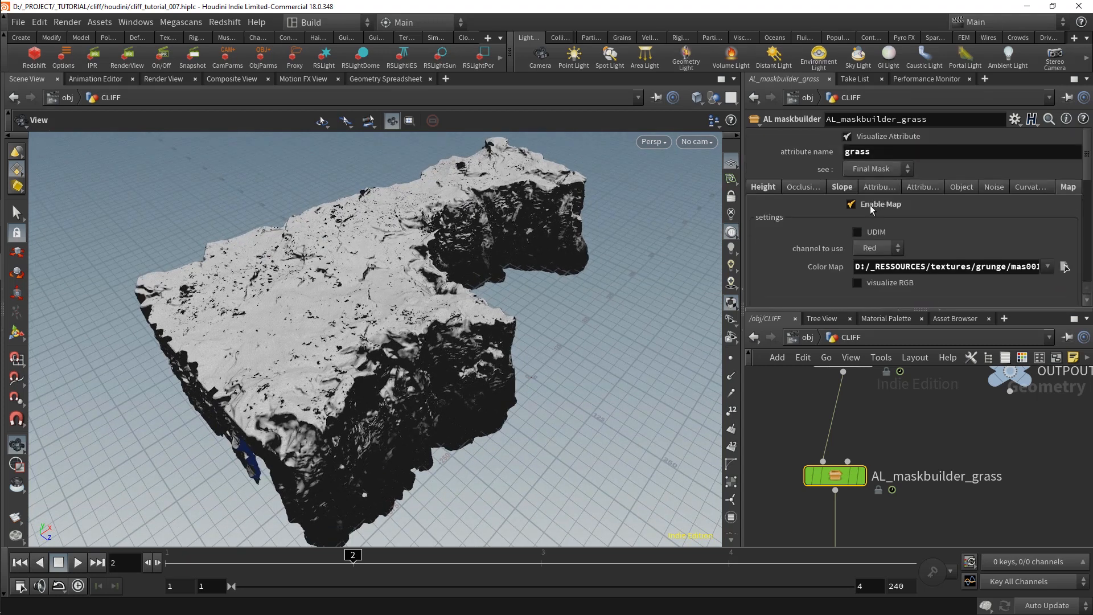
right_drag(377, 281, 449, 295)
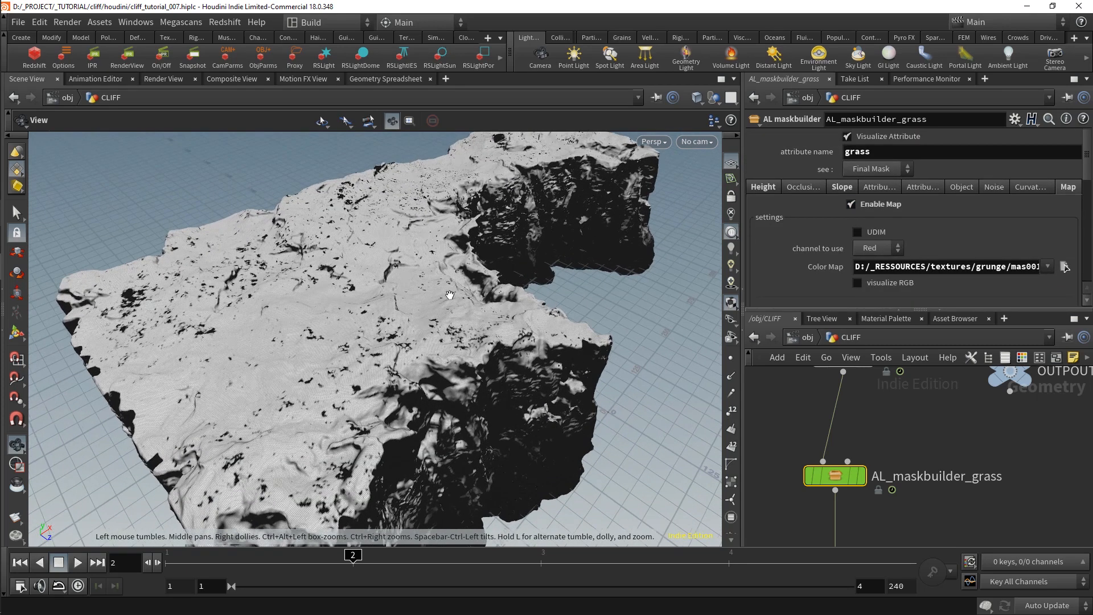
drag(437, 293, 404, 276)
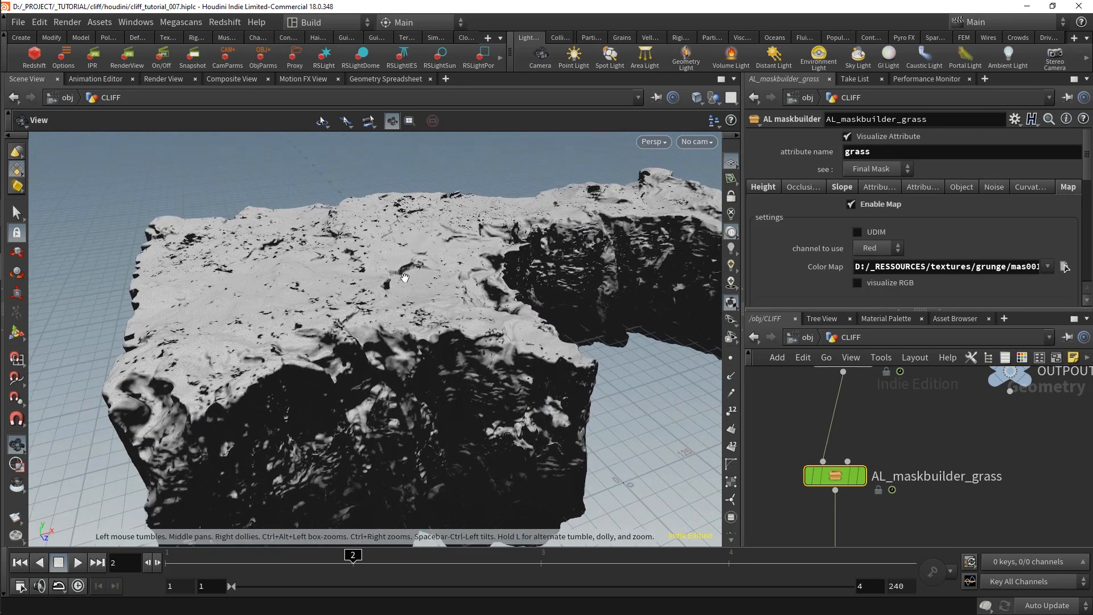
click(993, 189)
click(897, 210)
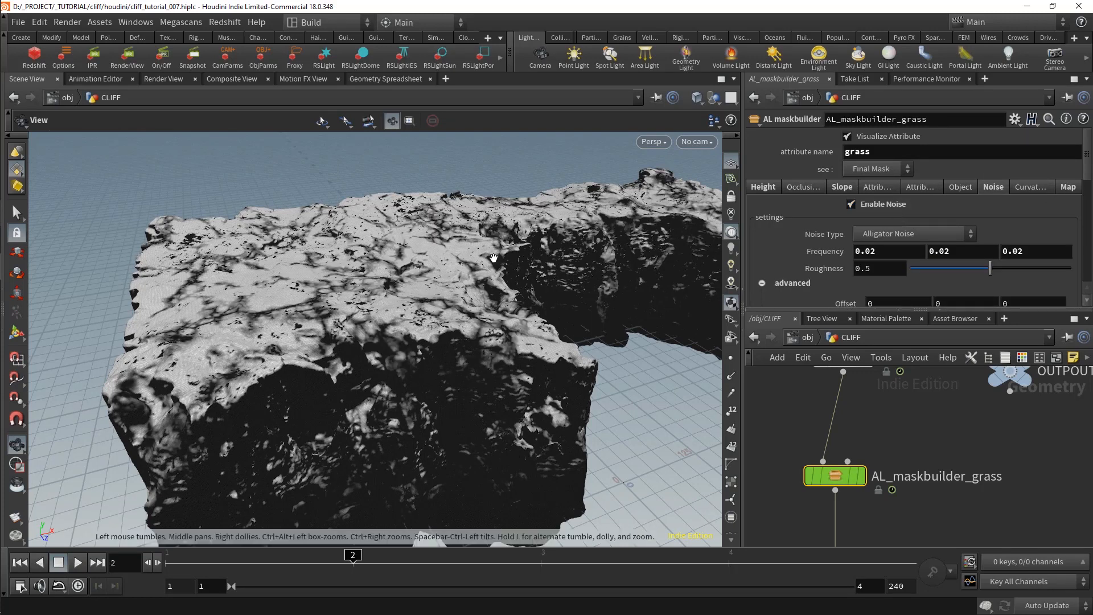
Set the noise contrast min input to .01 and max input to .05
scroll(894, 227, down, 5)
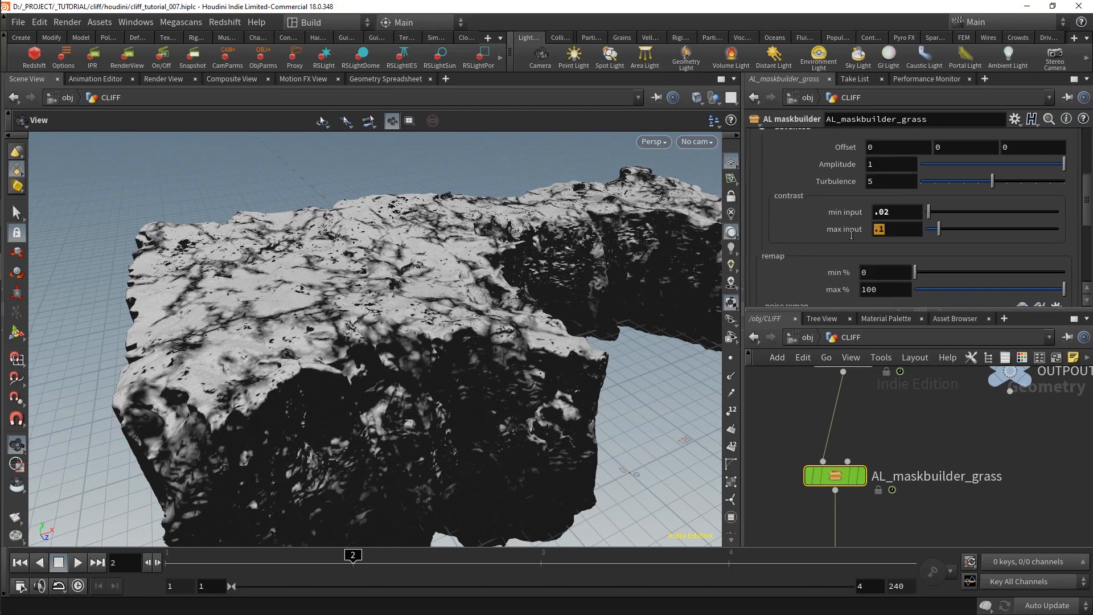
key(BackSpace)
text(1)
key(Return)
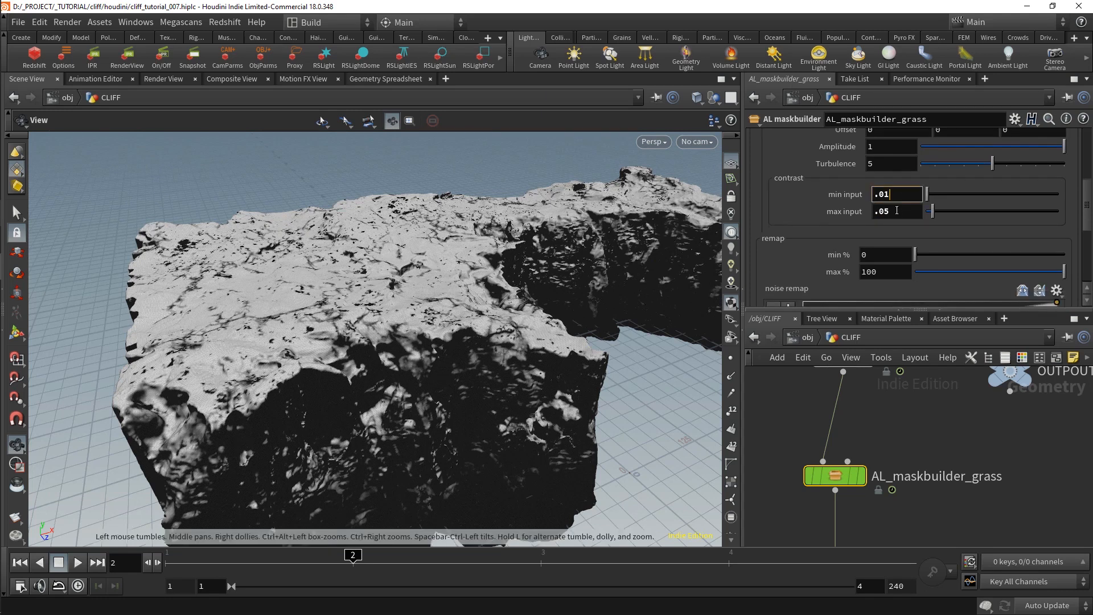
Tighten the noise contrast to a max input of .04 and a min input of .03
click(897, 210)
key(BackSpace)
text(4)
key(Return)
click(898, 197)
key(BackSpace)
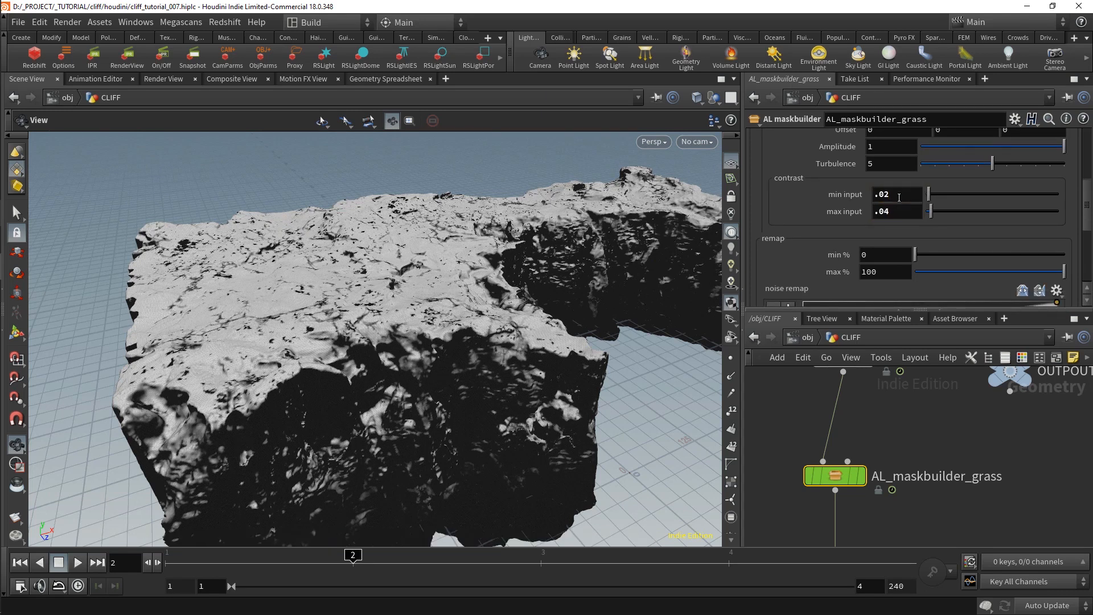
click(899, 196)
key(BackSpace)
key(Return)
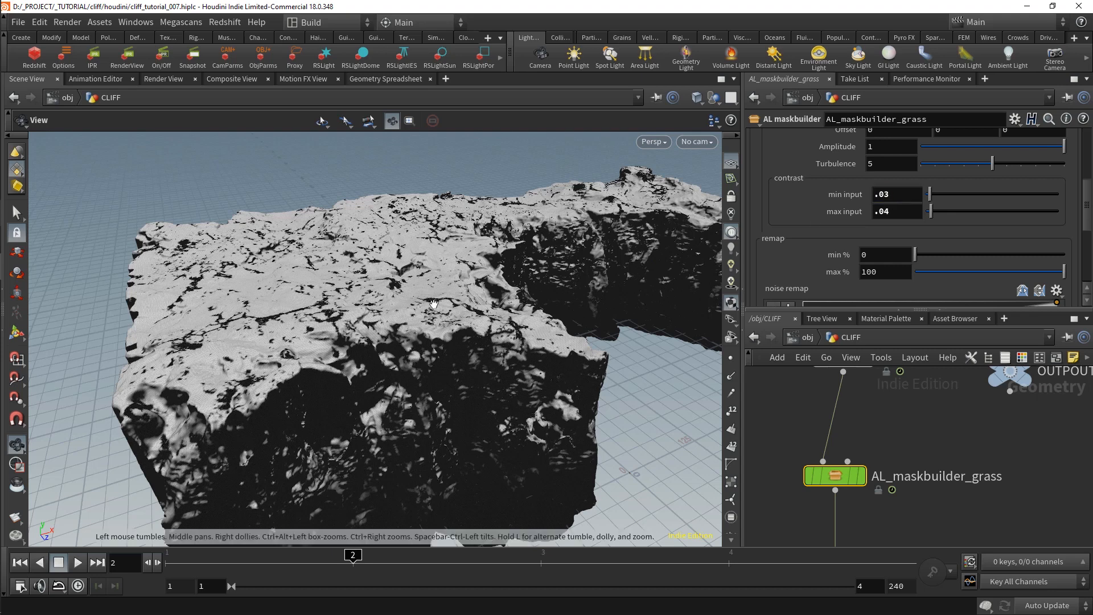
Look through the rendercam camera in the viewport and save the scene file
drag(437, 367, 476, 317)
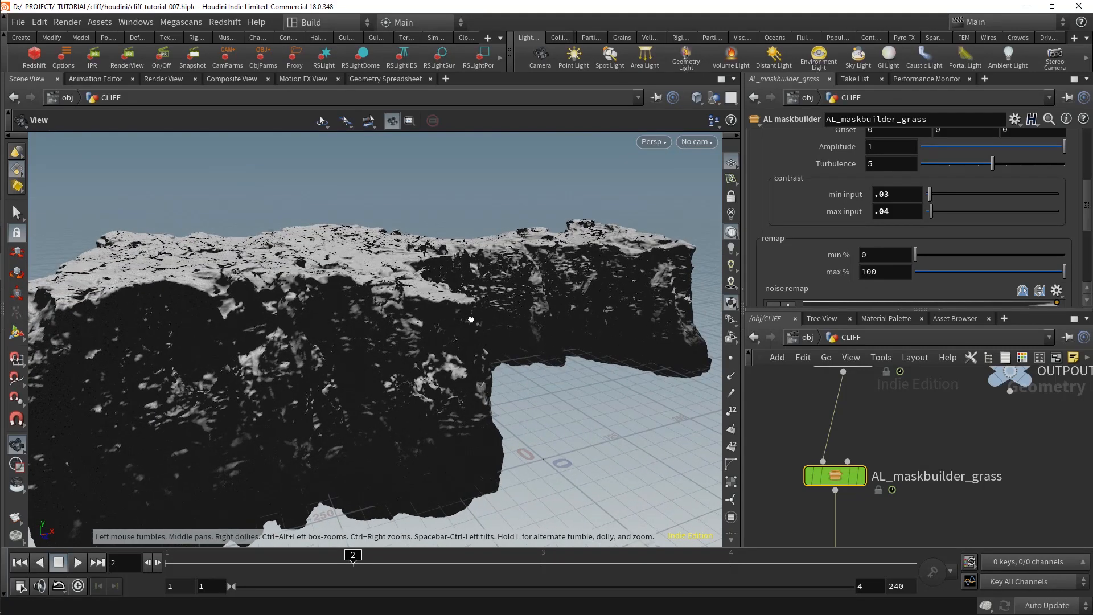
click(696, 141)
click(708, 207)
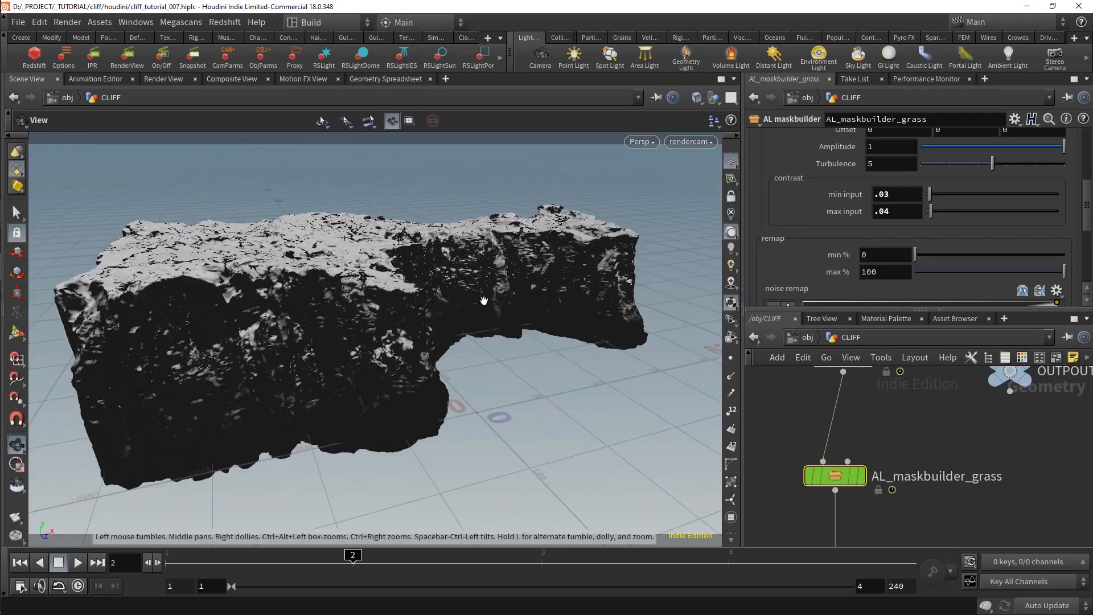
key(ctrl+s)
Maximize the network view, go to the mat network and open the Wild_Grass_B material
click(802, 343)
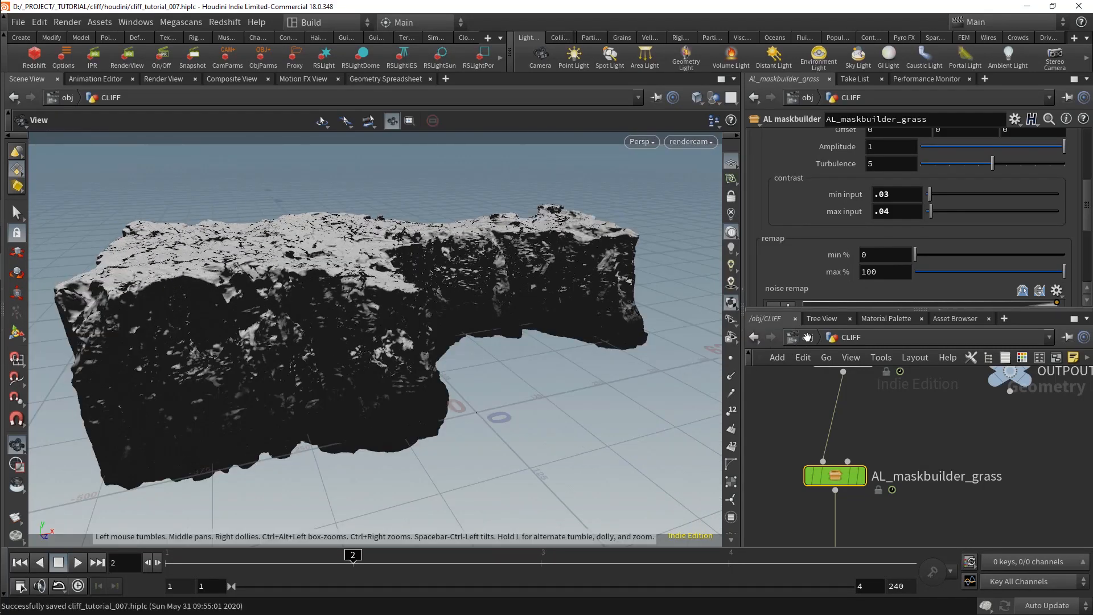
key(ctrl+b)
click(178, 100)
click(201, 151)
right_drag(381, 235, 259, 234)
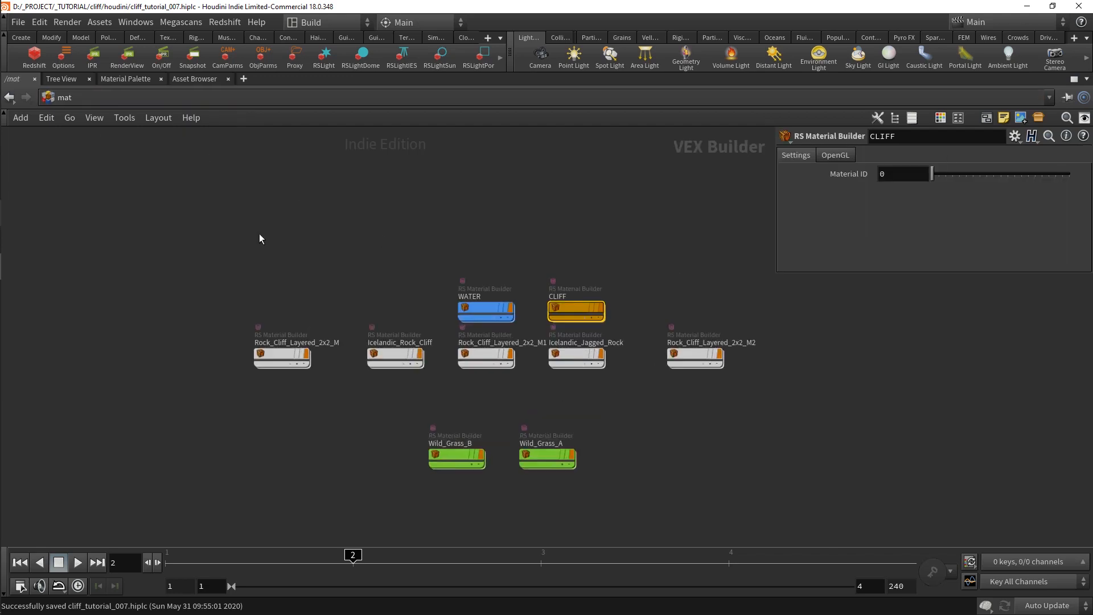
double_click(453, 453)
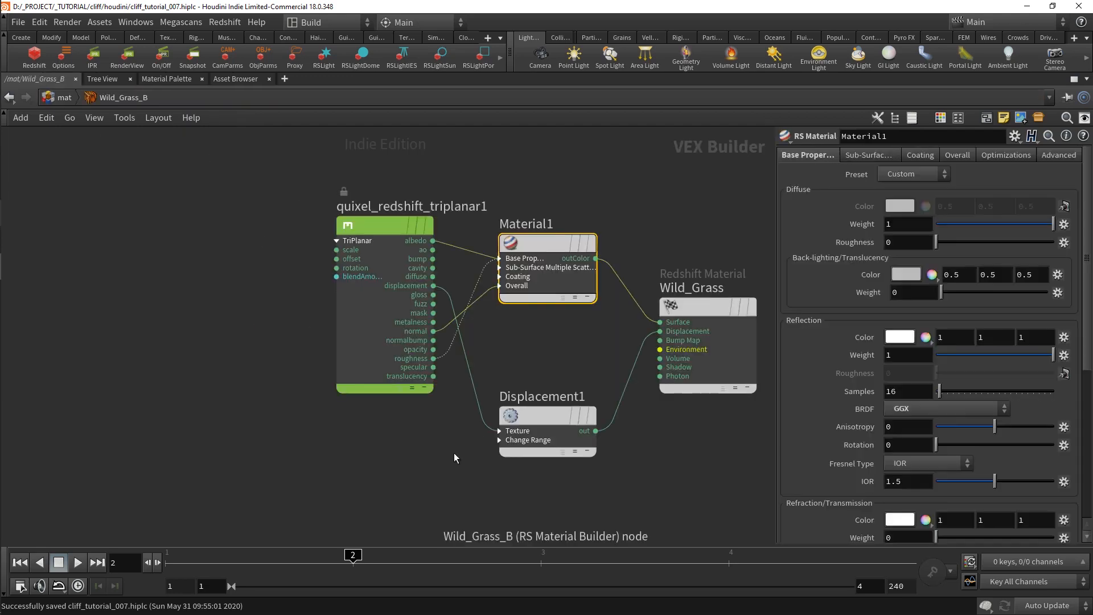
Copy the triplanar, material and displacement nodes from Wild_Grass_B into the CLIFF material, below the purple group
drag(236, 466, 565, 212)
key(ctrl+c)
key(u)
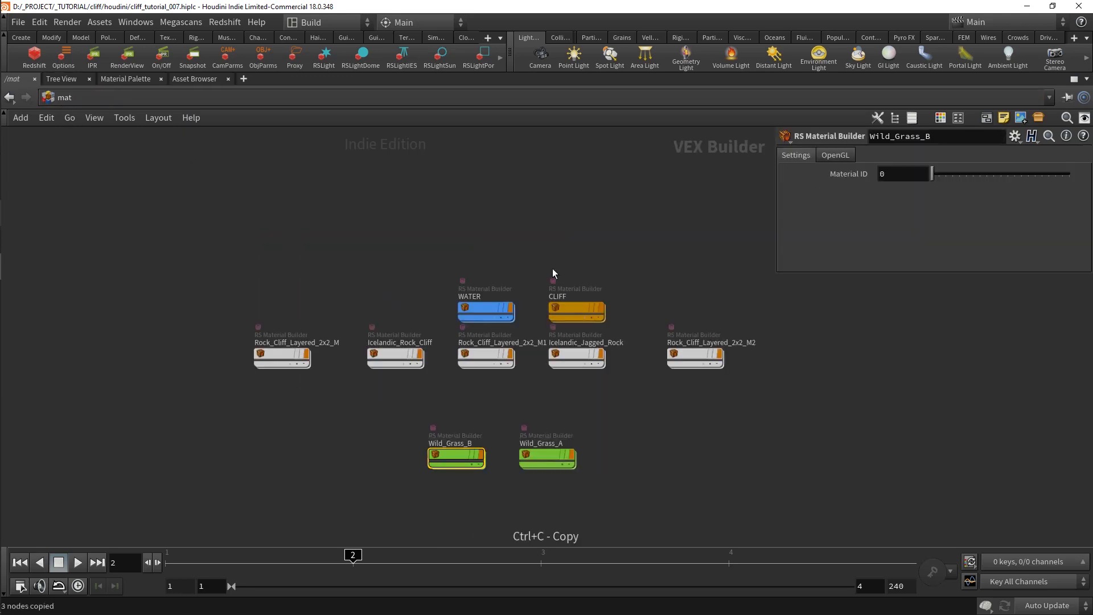
click(578, 312)
double_click(569, 309)
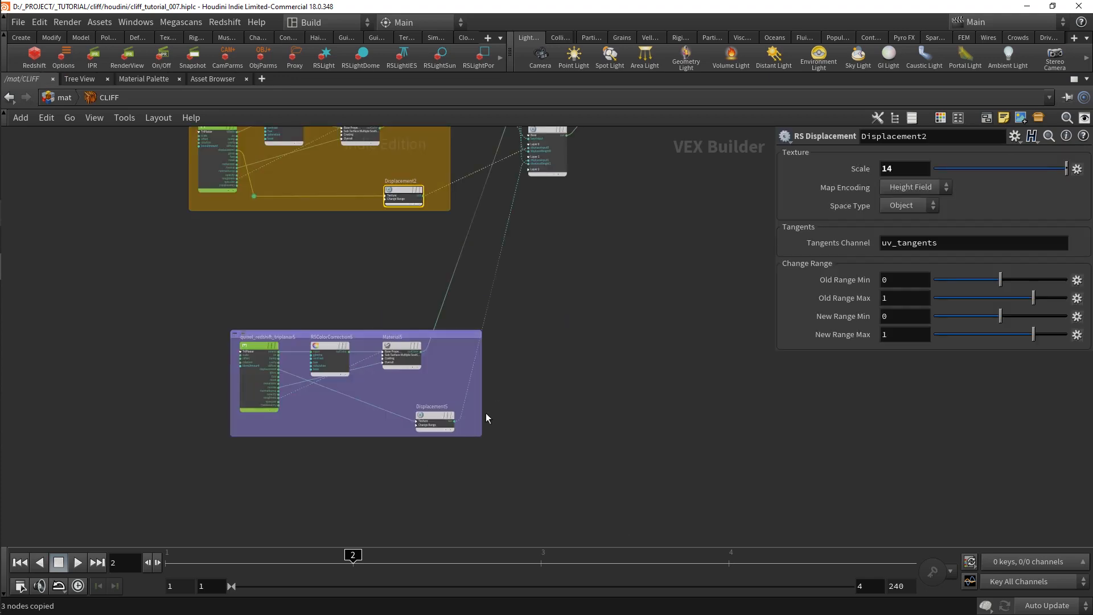
middle_drag(483, 415, 497, 245)
key(ctrl+v)
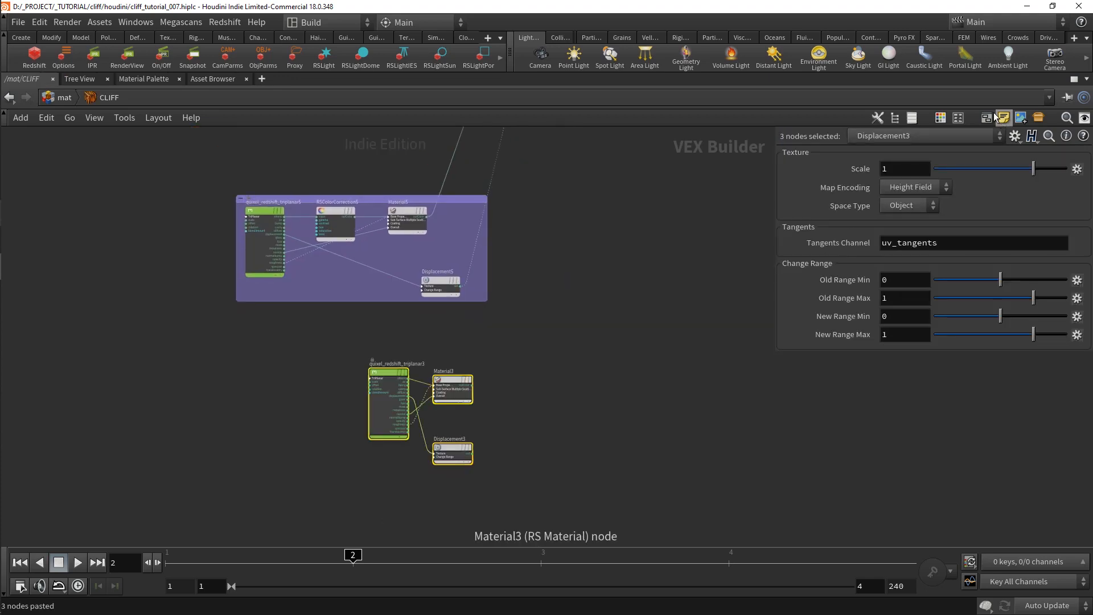
Enclose the pasted grass nodes in a green network box and space the nodes apart
key(shift+o)
drag(431, 365, 394, 361)
key(c)
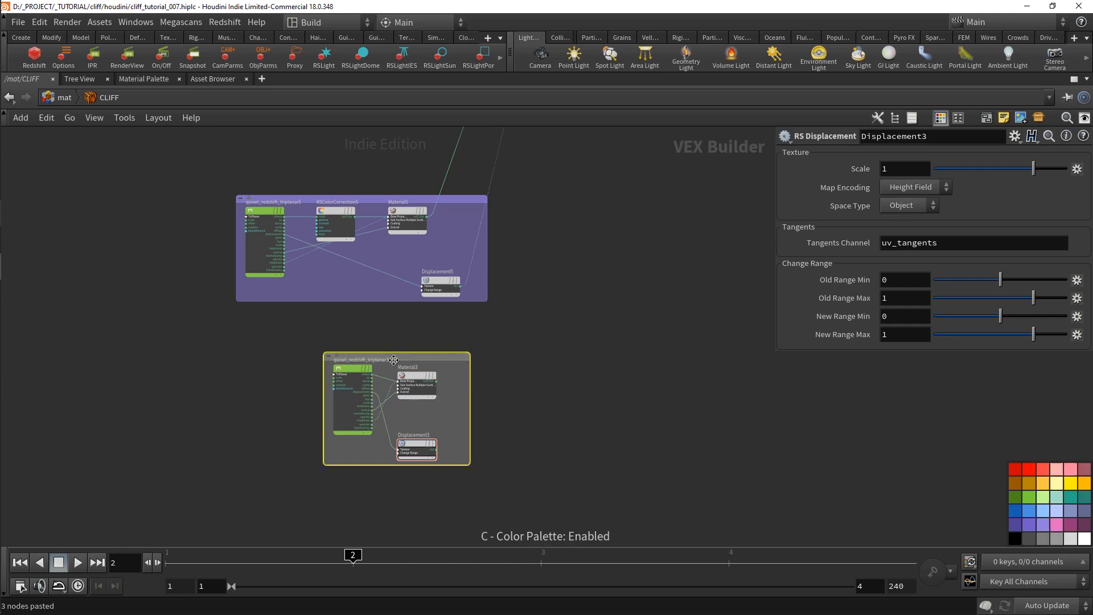
click(1015, 497)
key(c)
scroll(346, 337, up, 3)
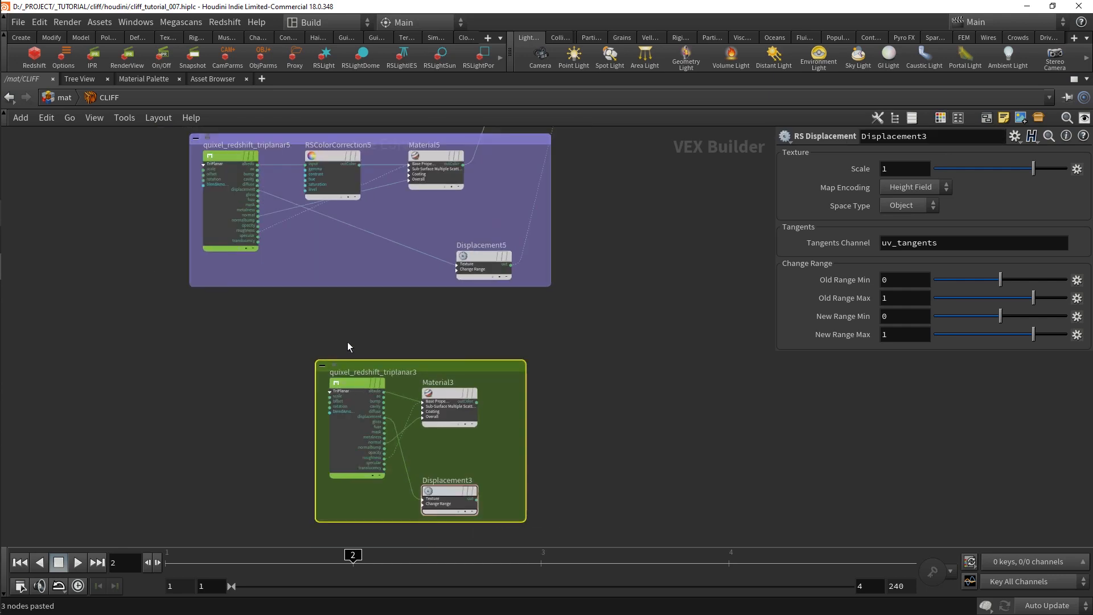
drag(331, 394, 282, 407)
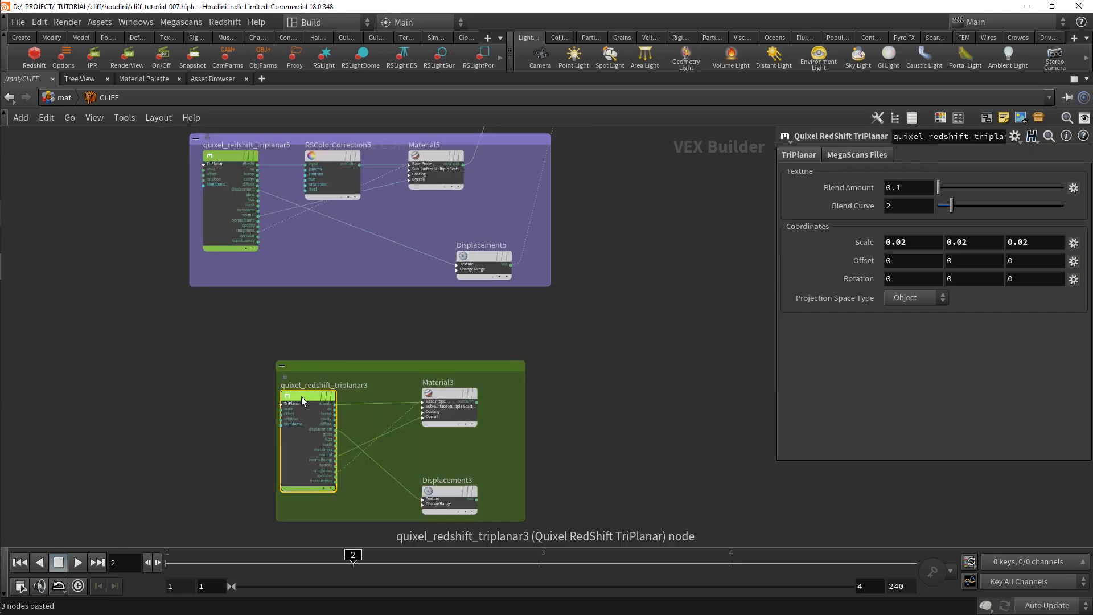
click(446, 490)
Connect the grass Material3 output to layerColor6 of the material blender and shift Material3 outward in its box
middle_drag(586, 428, 466, 472)
scroll(466, 471, down, 4)
scroll(503, 230, up, 5)
middle_drag(495, 178, 501, 242)
click(495, 197)
scroll(495, 199, up, 2)
scroll(501, 242, down, 1)
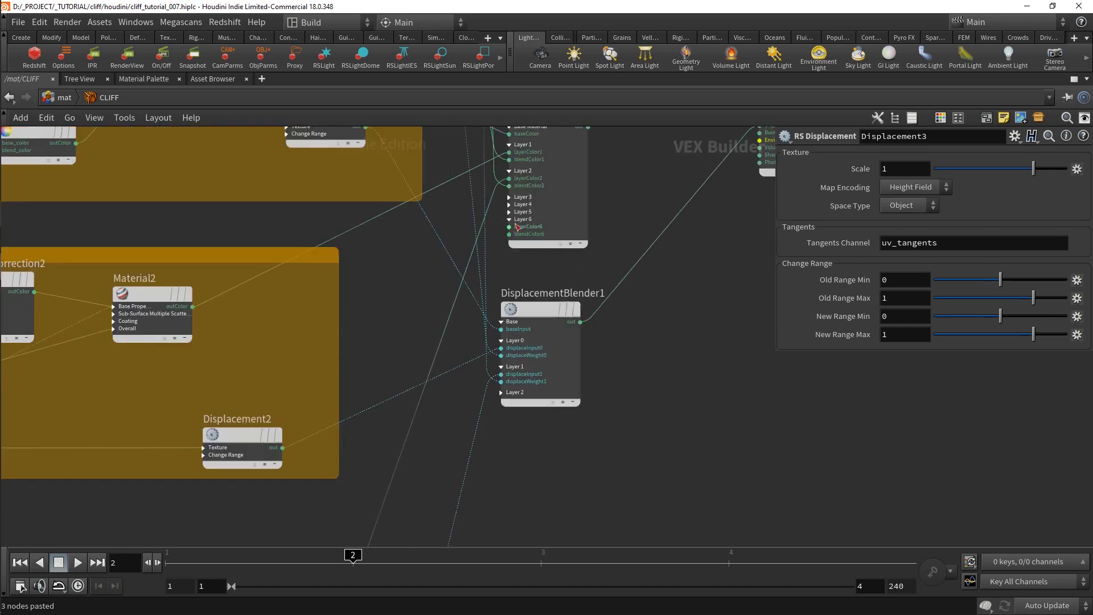
click(508, 227)
scroll(504, 408, down, 4)
middle_drag(534, 460, 525, 336)
middle_drag(483, 523, 500, 363)
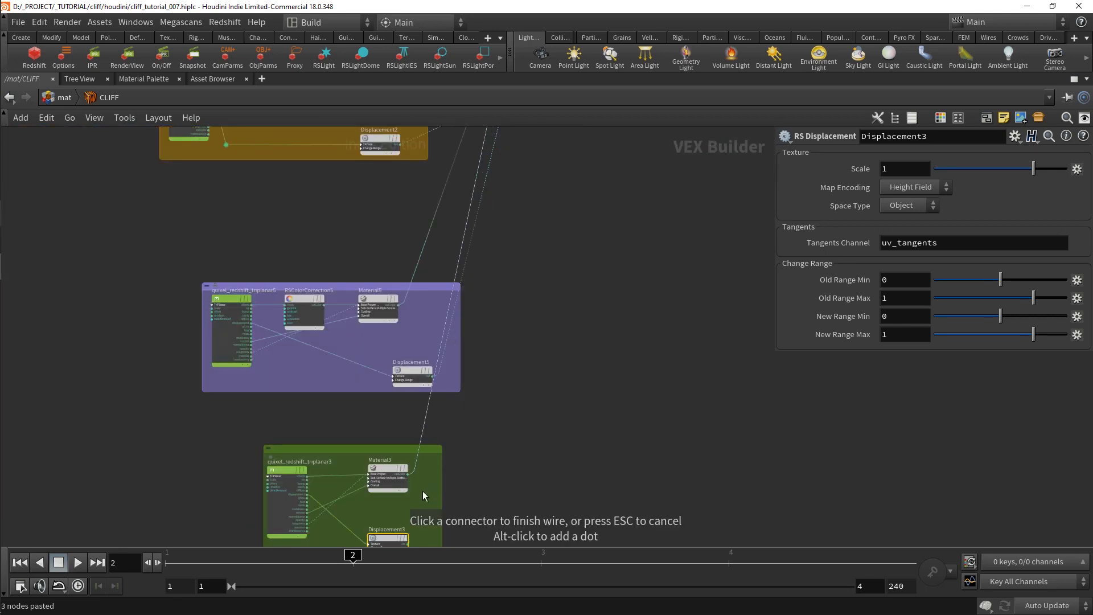
click(408, 474)
drag(390, 466, 450, 464)
Connect Displacement3 to displaceInput2 of DisplacementBlender1, and add a routing dot to the wire beside the grass box
scroll(450, 466, down, 1)
scroll(505, 387, down, 1)
middle_drag(463, 199, 456, 228)
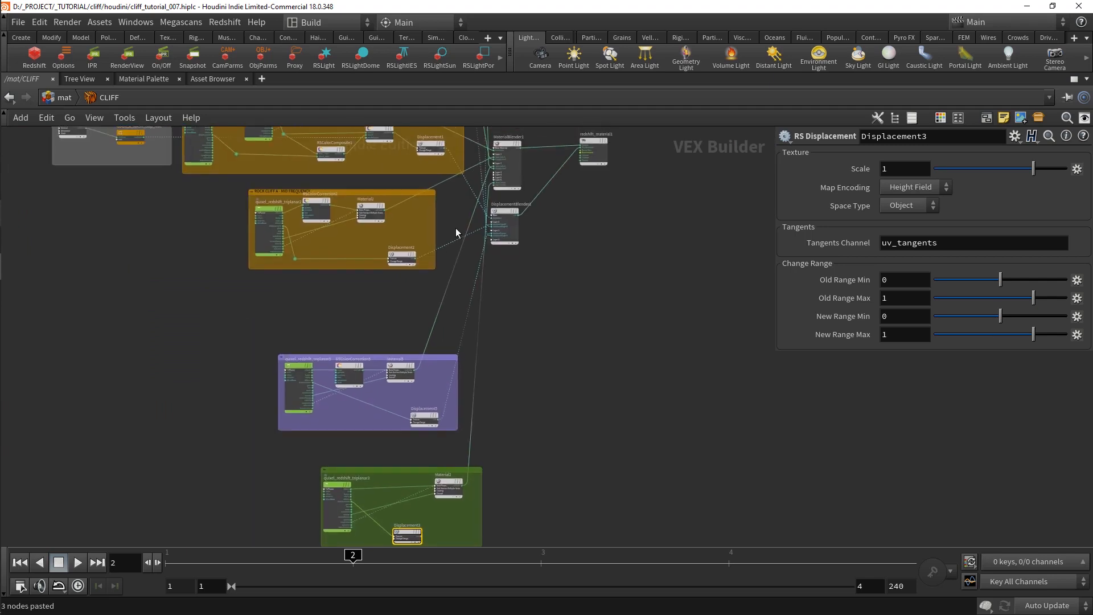
scroll(490, 232, up, 5)
click(520, 251)
scroll(494, 282, up, 1)
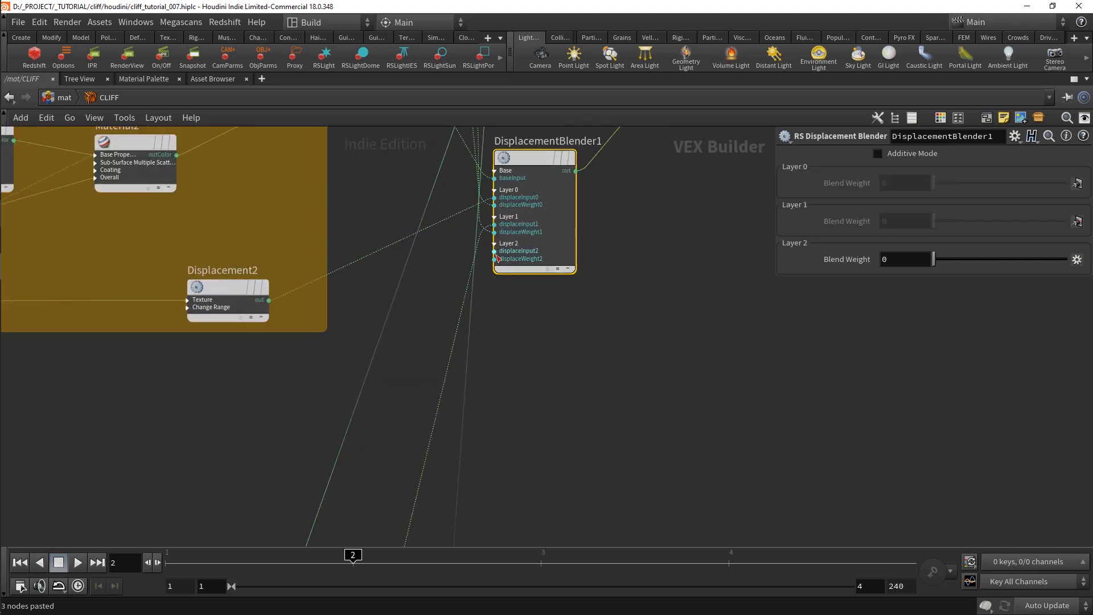
click(495, 251)
scroll(475, 315, down, 5)
middle_drag(514, 372, 514, 150)
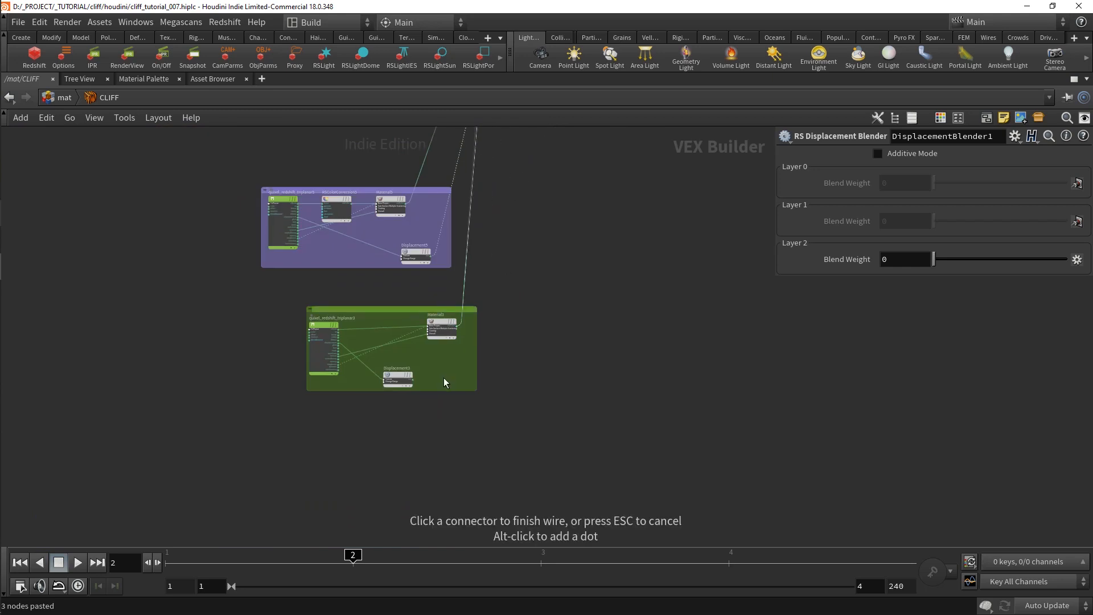
scroll(445, 377, up, 1)
click(402, 393)
alt+drag(408, 372, 471, 400)
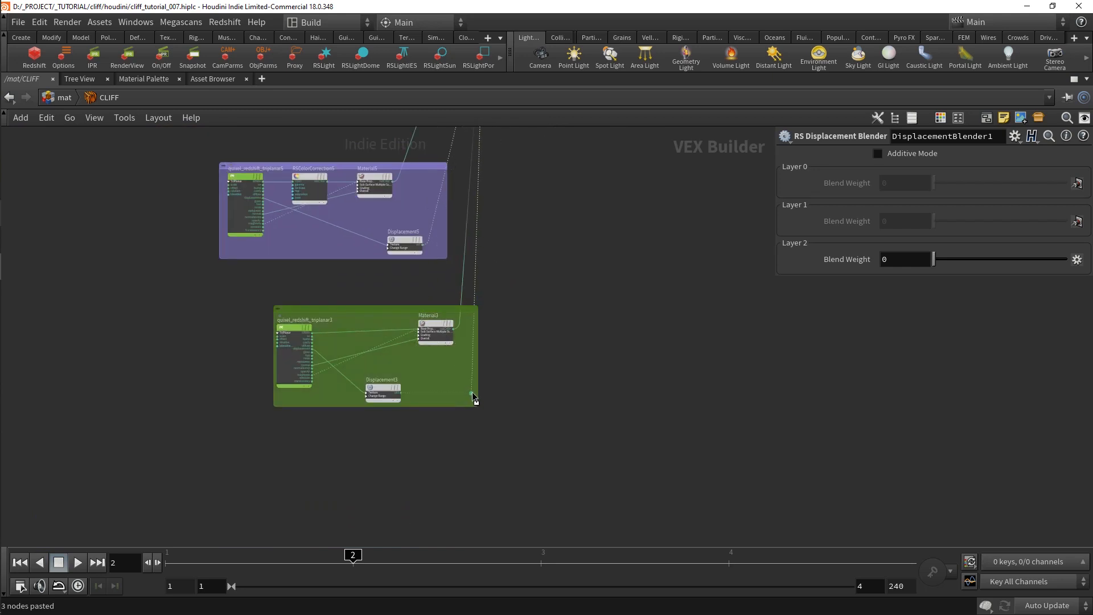
Add an RS Scalar User Data node to the CLIFF material, just below the green grass network box
scroll(472, 396, down, 2)
middle_drag(534, 278, 521, 373)
scroll(493, 245, up, 2)
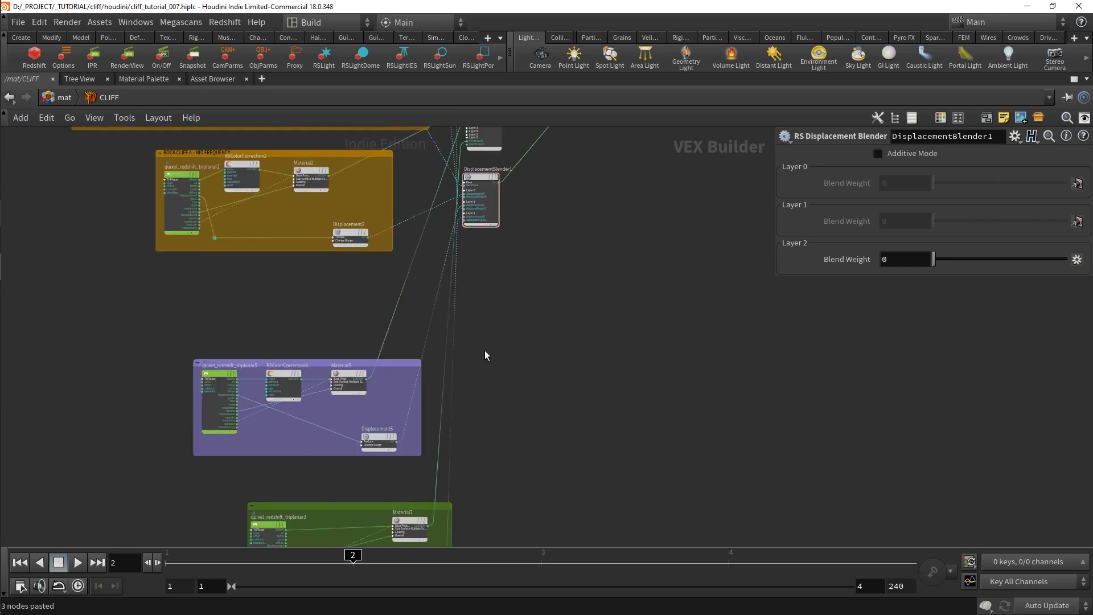
middle_drag(521, 265, 529, 280)
middle_drag(505, 365, 527, 202)
scroll(454, 490, up, 1)
key(Tab)
text(scalar)
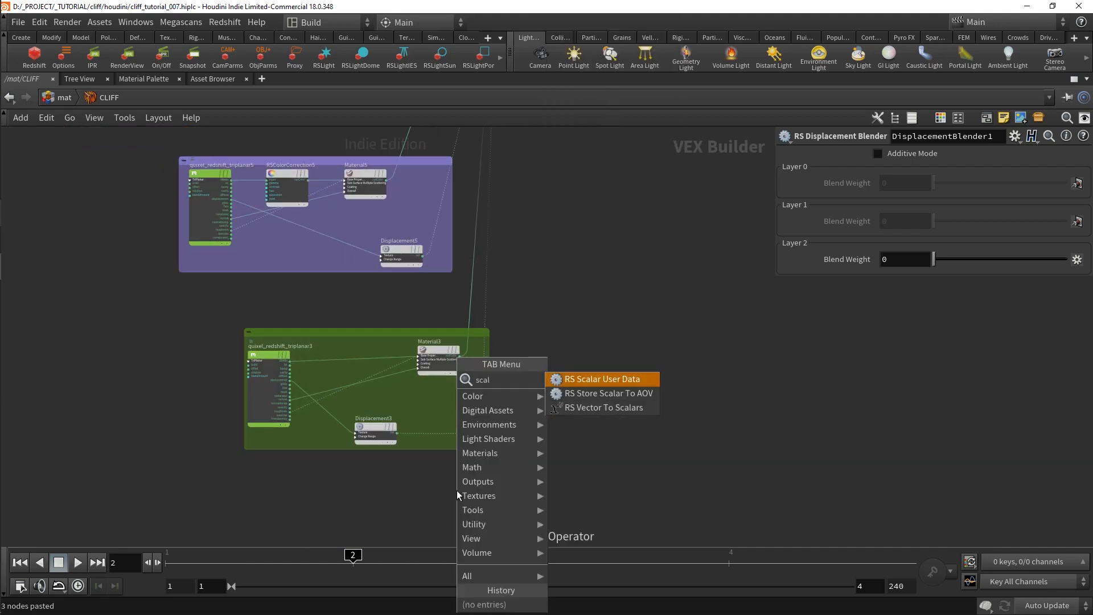
key(Return)
click(457, 494)
Color the new scalar user data node green and rename it GRASS_ATTRIBUTE
key(c)
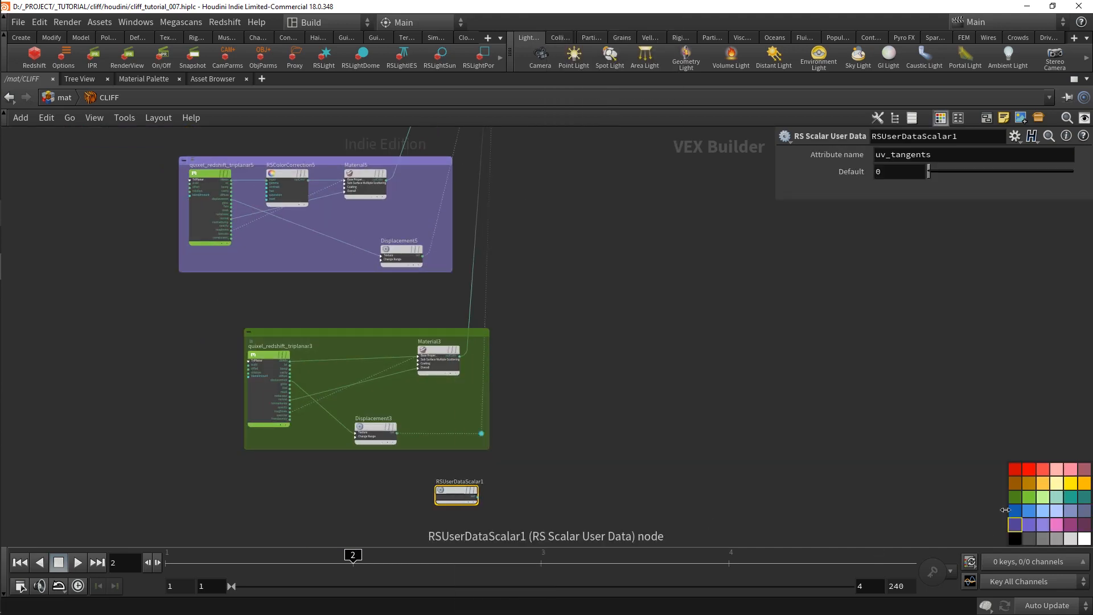
click(1026, 496)
key(c)
scroll(494, 495, up, 3)
click(422, 472)
text(GR)
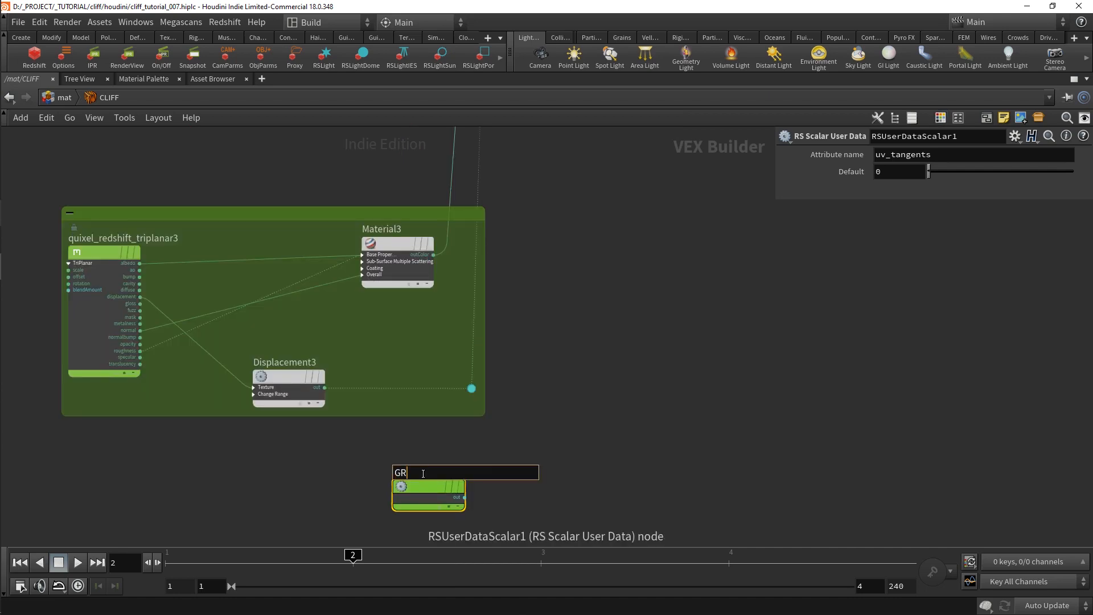
text(ASS_ATTRIBUTE)
key(Return)
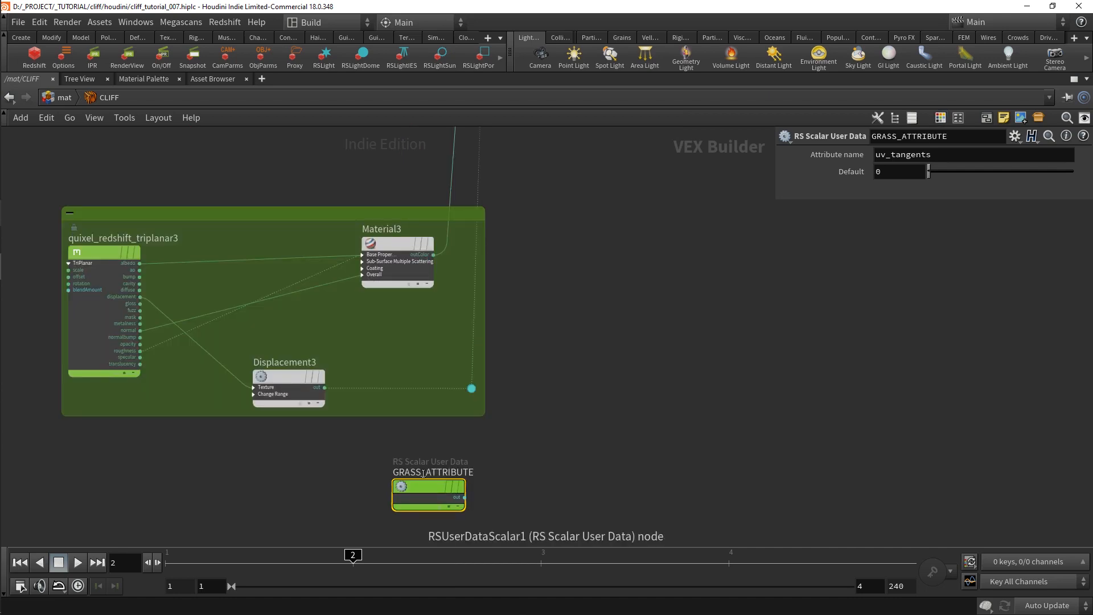
Add a Null beside GRASS_ATTRIBUTE, feed it the GRASS_ATTRIBUTE output, and name it GRASS_MASK
key(Tab)
key(Escape)
key(Tab)
text(null)
key(Return)
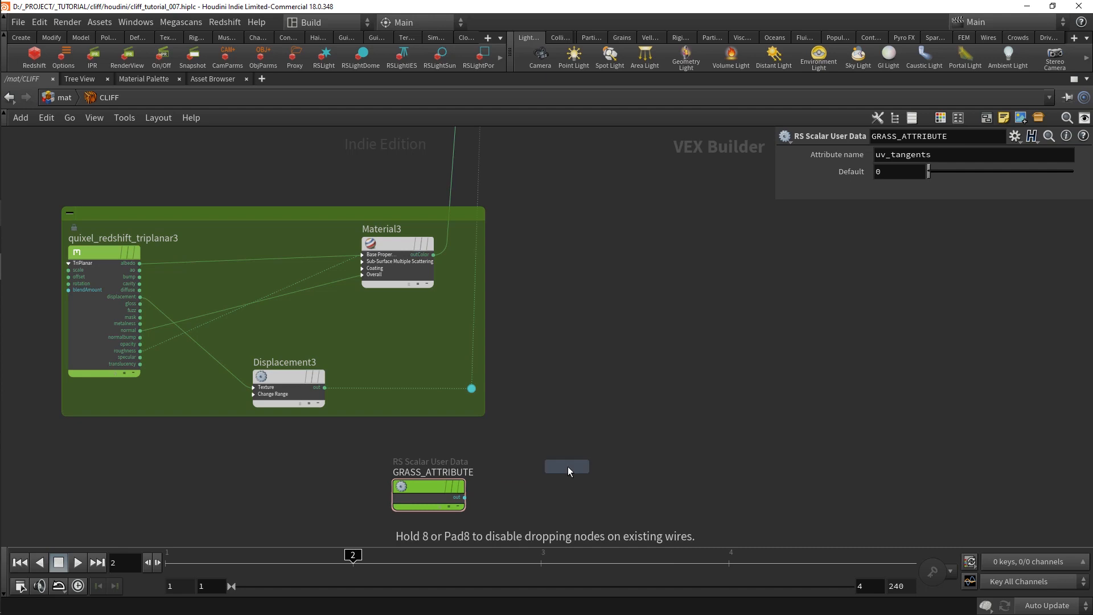
click(568, 468)
drag(465, 497, 586, 498)
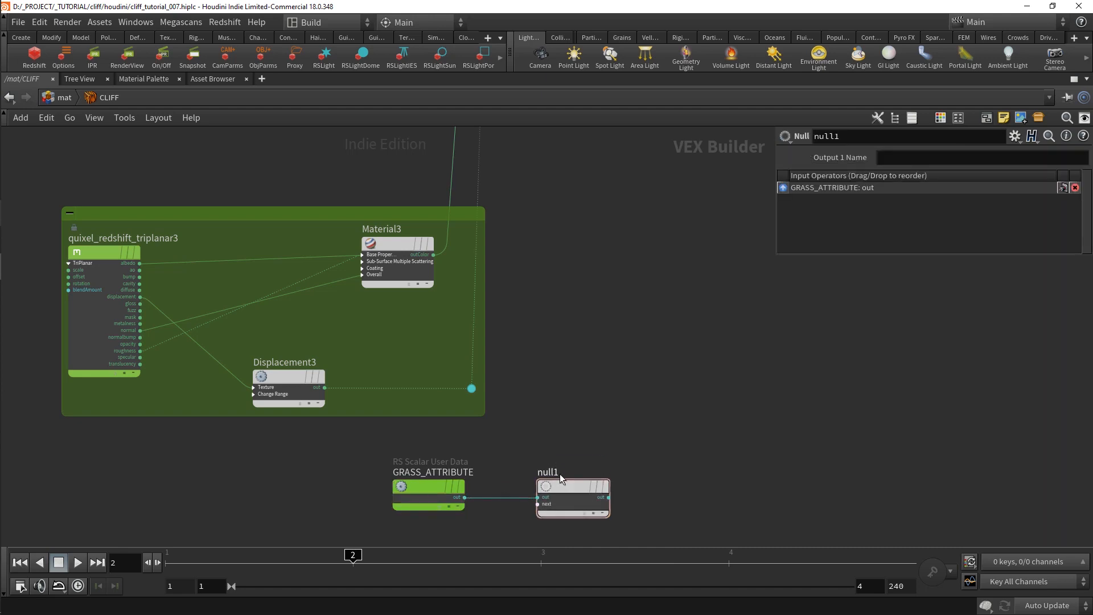
double_click(554, 473)
text(GRASS_MASK)
key(Return)
Set the attribute name of the GRASS_ATTRIBUTE node to grass
click(421, 491)
double_click(903, 154)
text(grass)
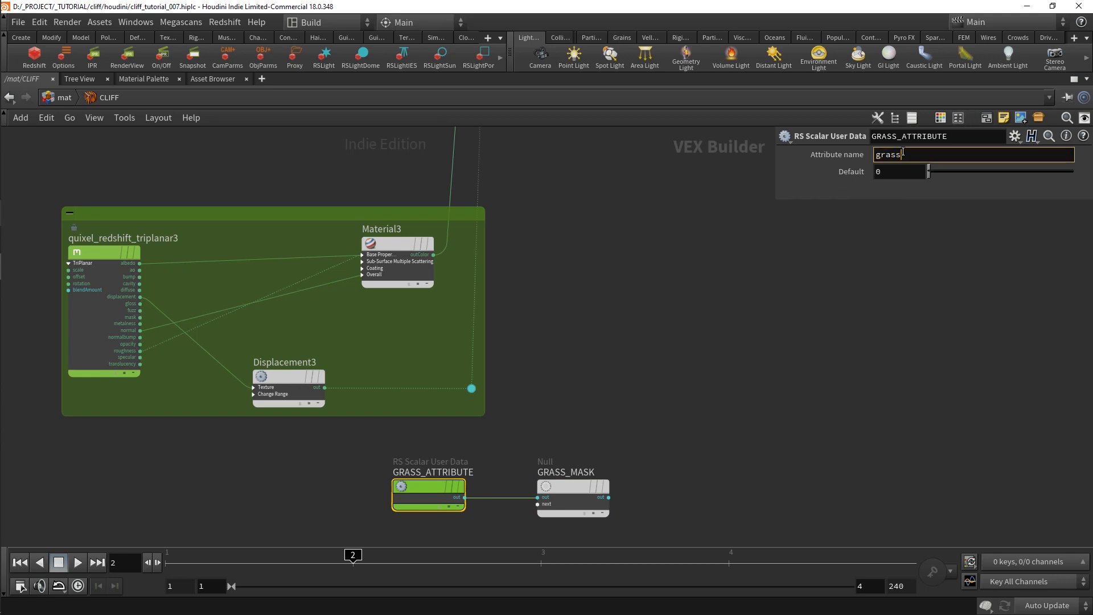
key(Return)
Connect the GRASS_MASK output to the Layer 2 displacement weight input of DisplacementBlender1
click(607, 492)
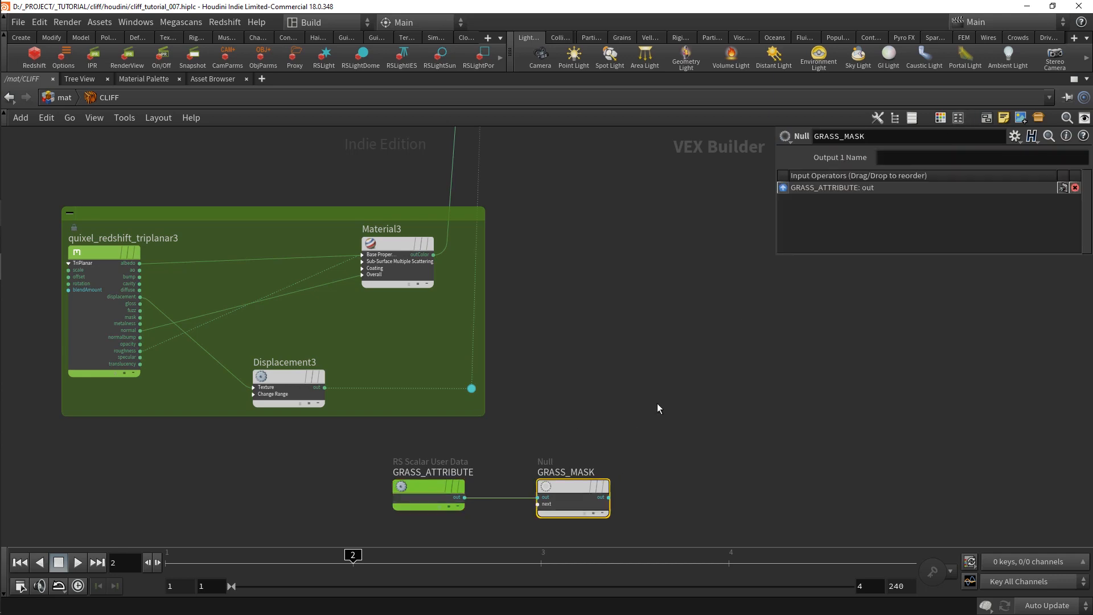
click(608, 498)
middle_drag(624, 246, 600, 420)
scroll(600, 420, down, 3)
middle_drag(570, 358, 549, 610)
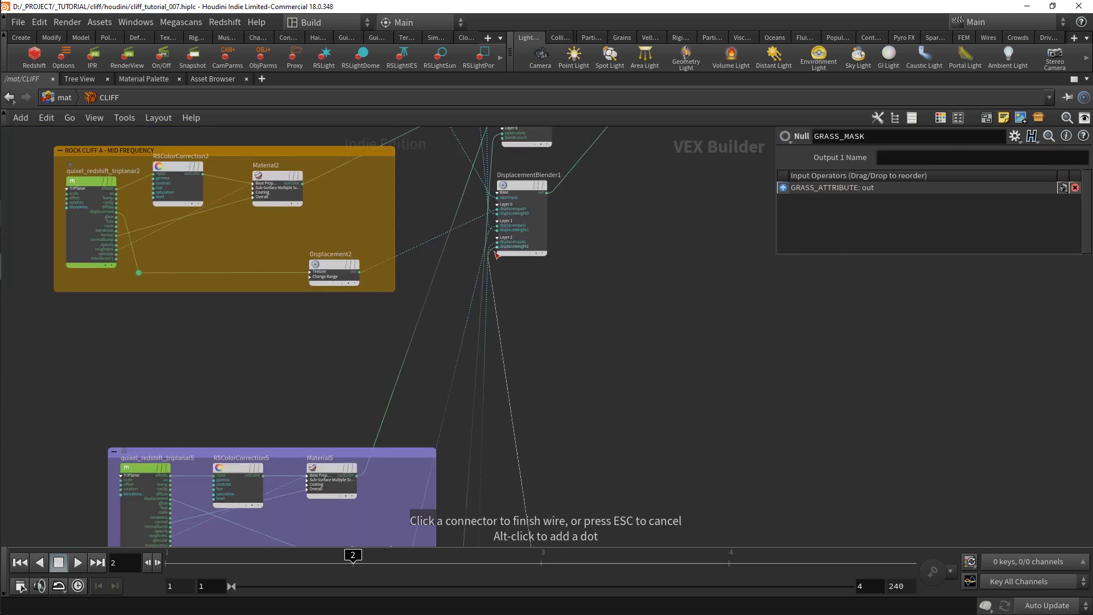
click(497, 246)
Connect the GRASS_MASK output to the Layer 6 blend color input of the material blender and save the scene
middle_drag(543, 295, 545, 332)
click(504, 175)
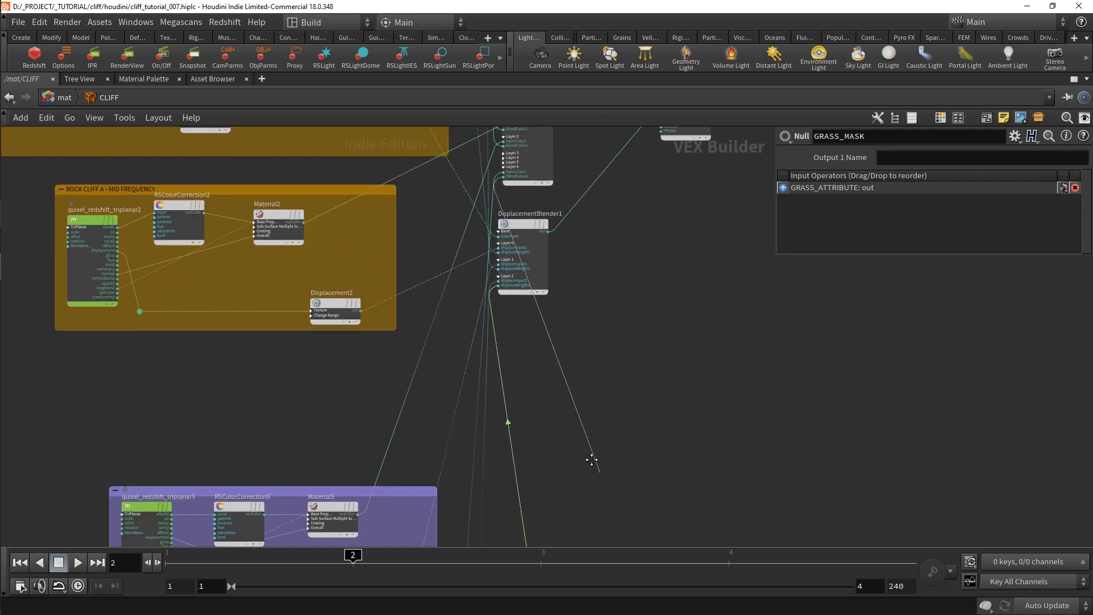
middle_drag(591, 495, 559, 128)
middle_drag(599, 489, 630, 301)
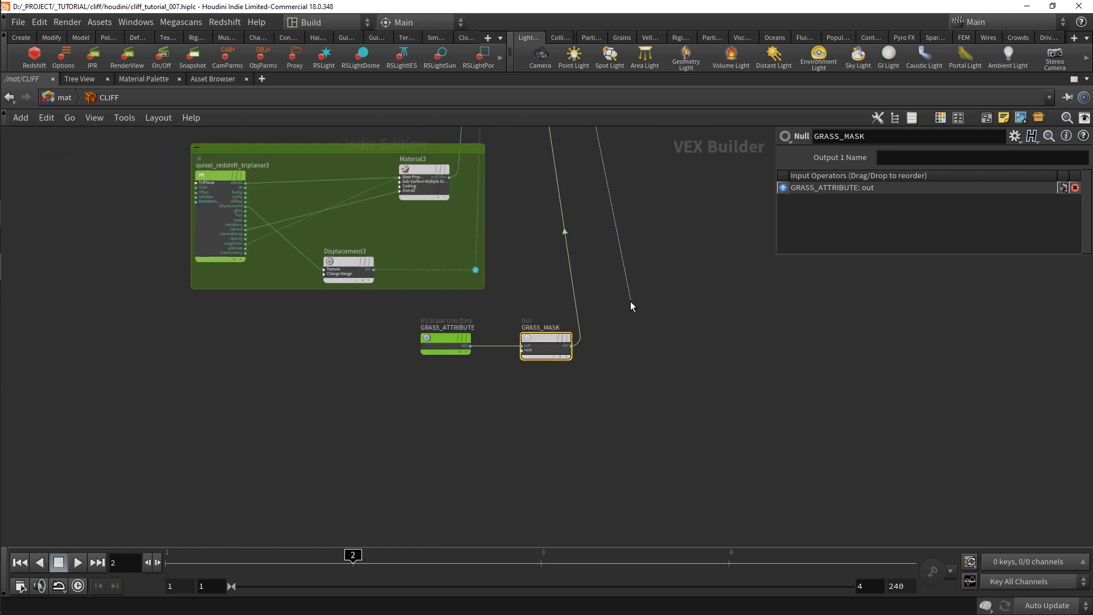
click(584, 353)
scroll(584, 354, down, 8)
key(ctrl+s)
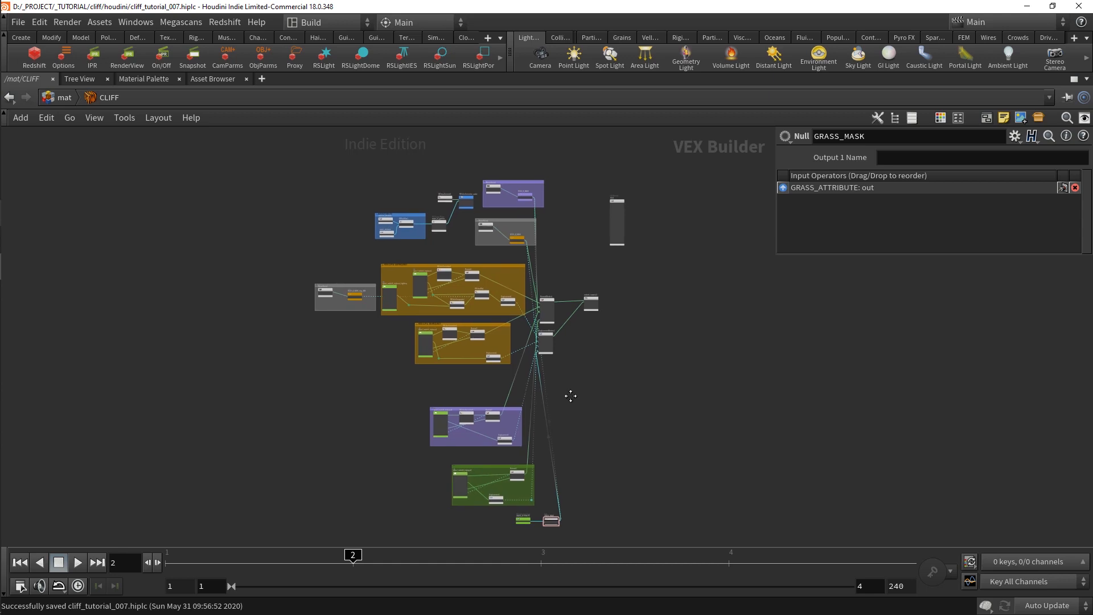
key(ctrl+s)
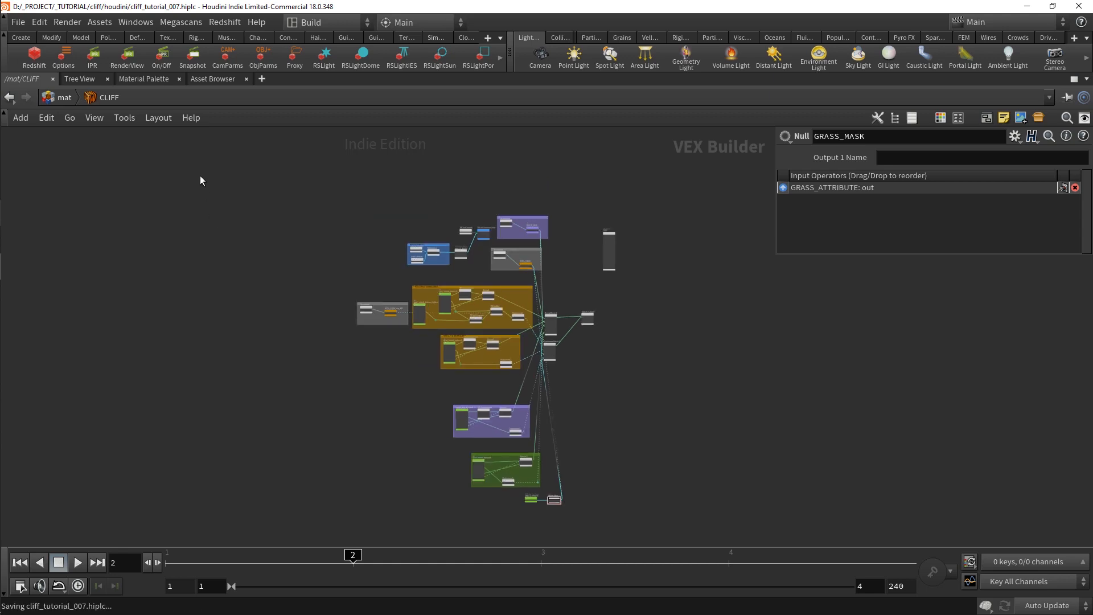
Take a snapshot of the grass render in the Redshift Render View and compare it with snapshot_2
click(128, 54)
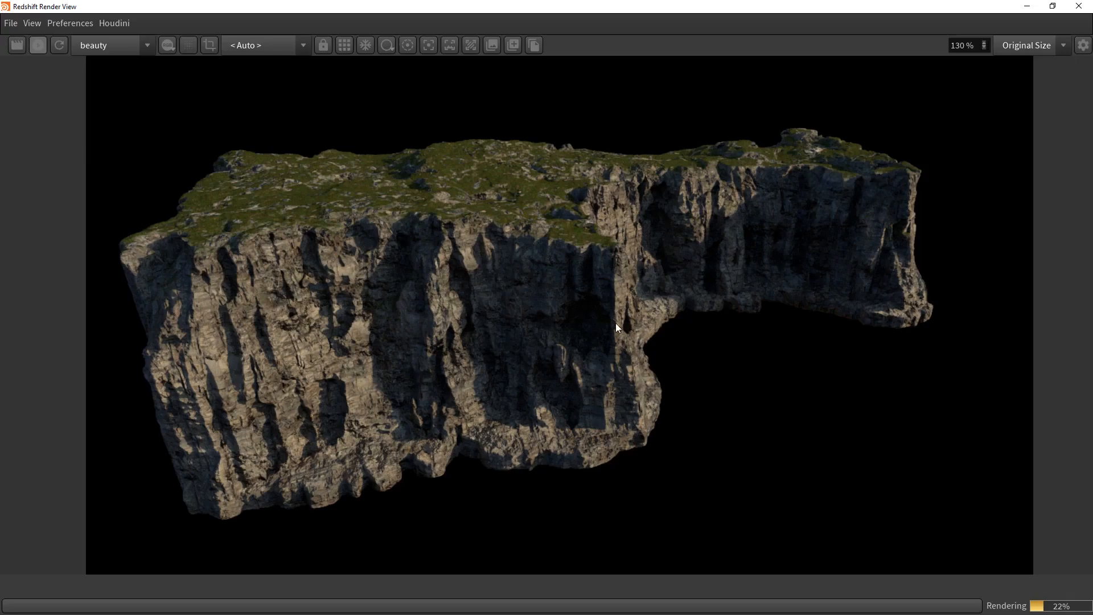
click(512, 48)
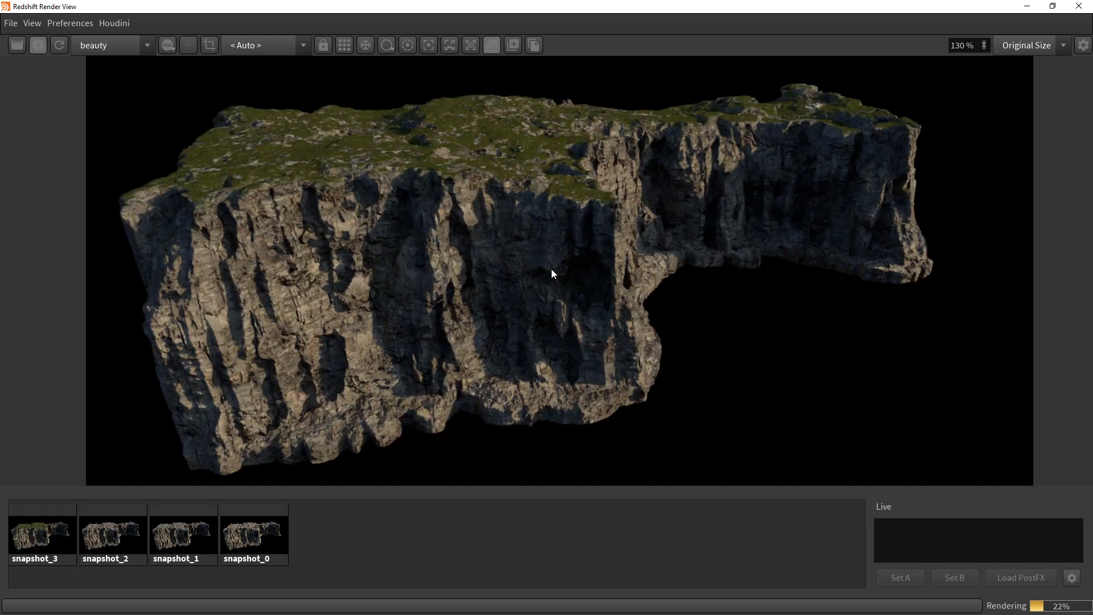
click(118, 538)
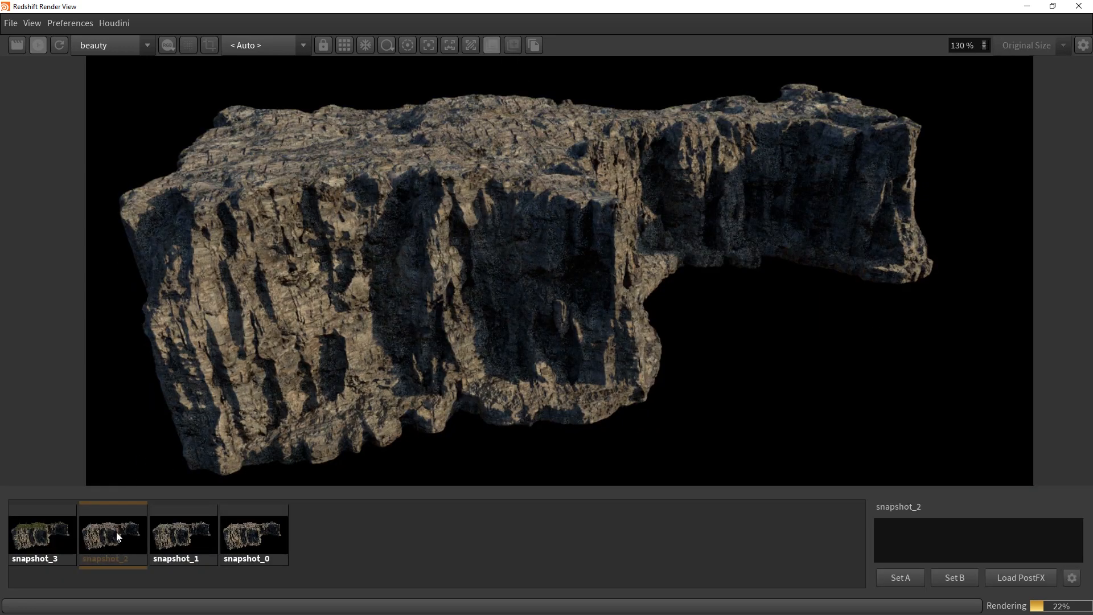
click(53, 544)
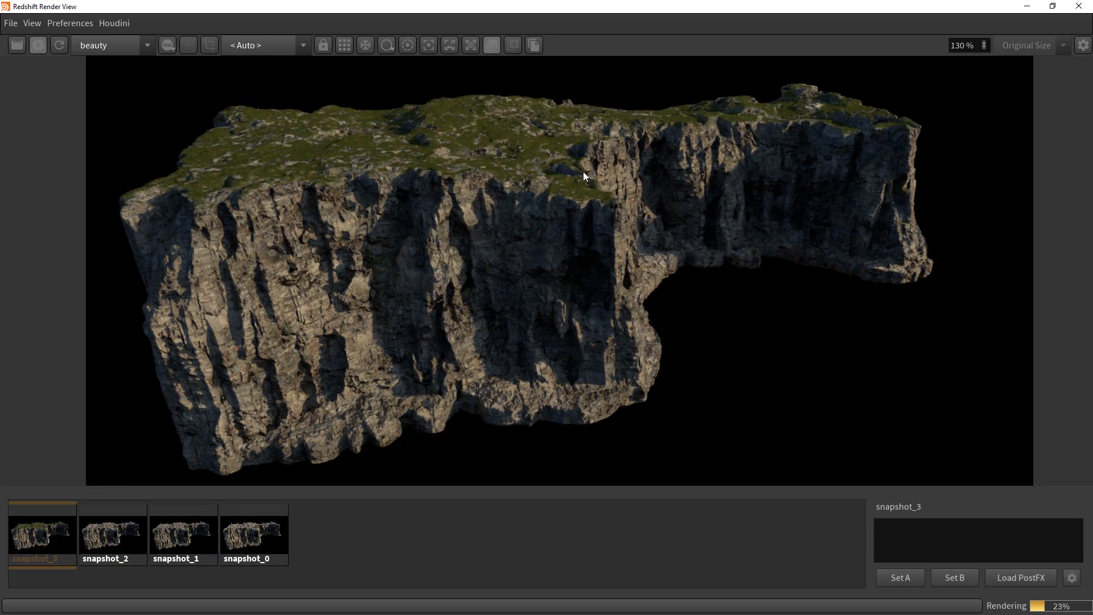
click(1084, 6)
Return to the CLIFF geometry network and disable the map mask in AL_maskbuilder_grass
click(70, 100)
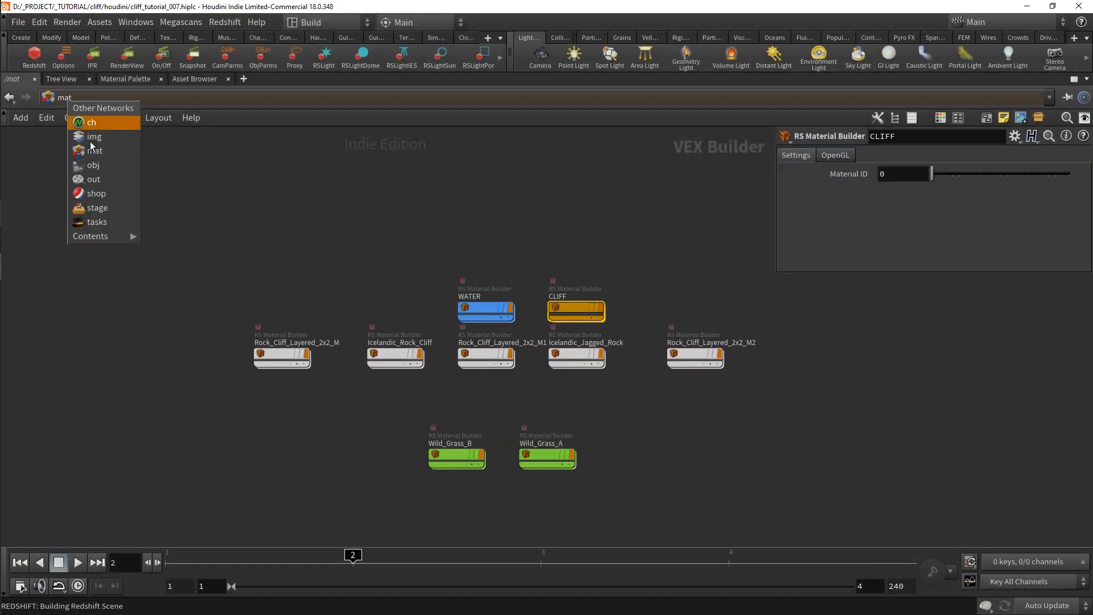
click(102, 165)
double_click(439, 318)
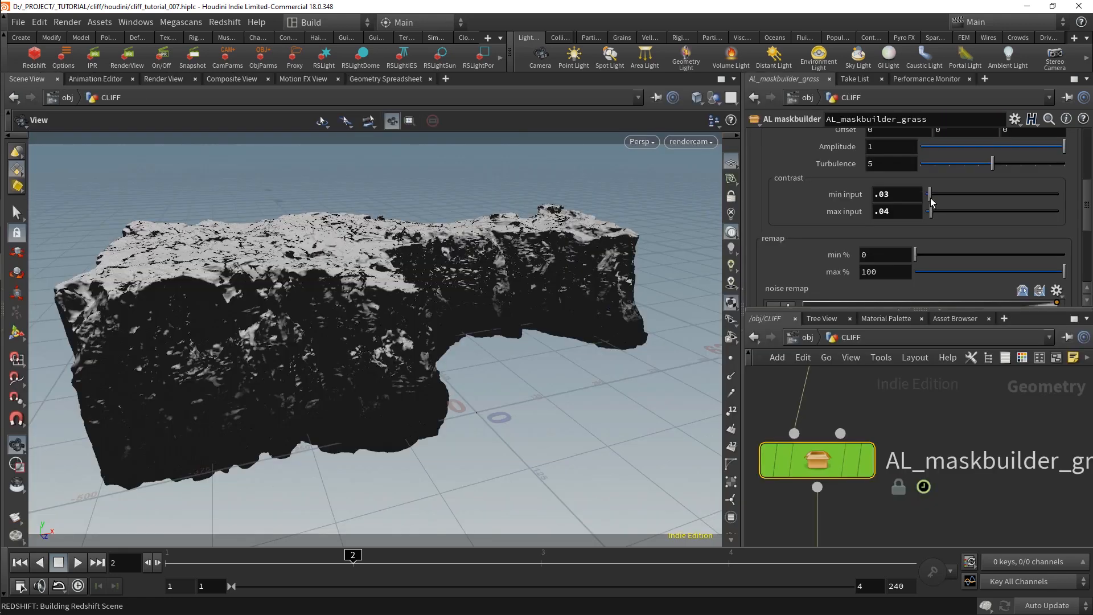
scroll(934, 202, up, 3)
click(1068, 187)
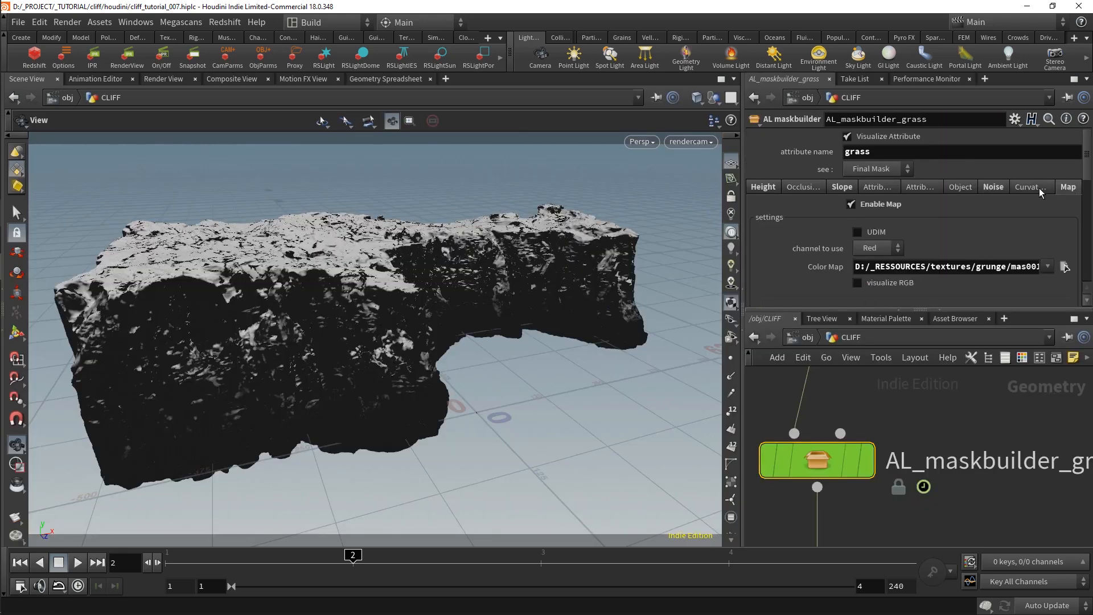
click(881, 205)
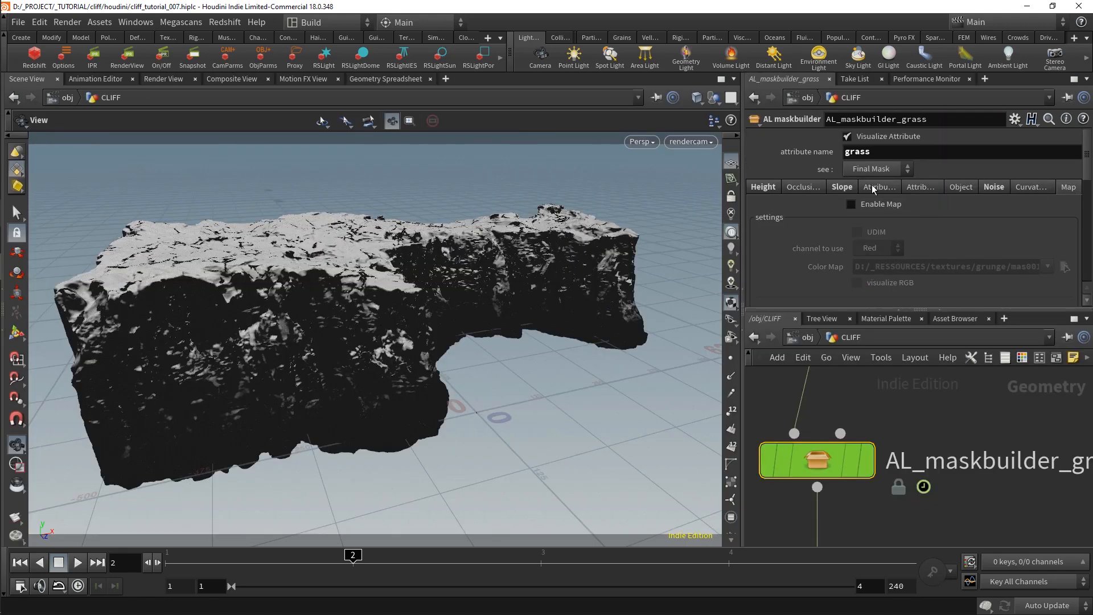
Shift the dark point of the Height remap ramp slightly toward the start in AL_maskbuilder_grass
click(807, 185)
scroll(893, 252, down, 5)
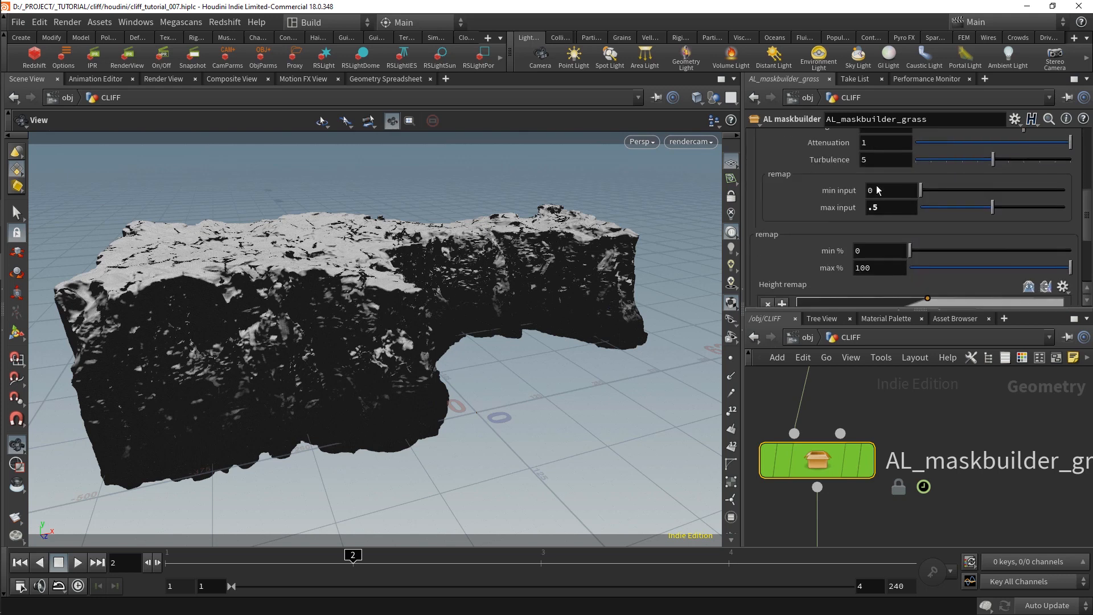
drag(832, 268, 821, 270)
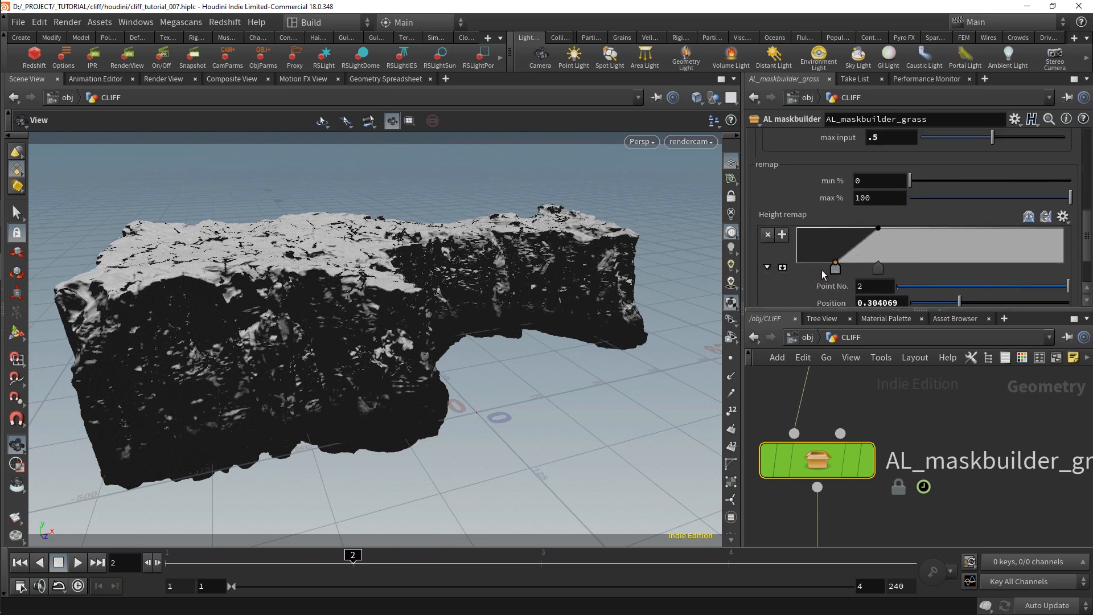
scroll(847, 205, up, 5)
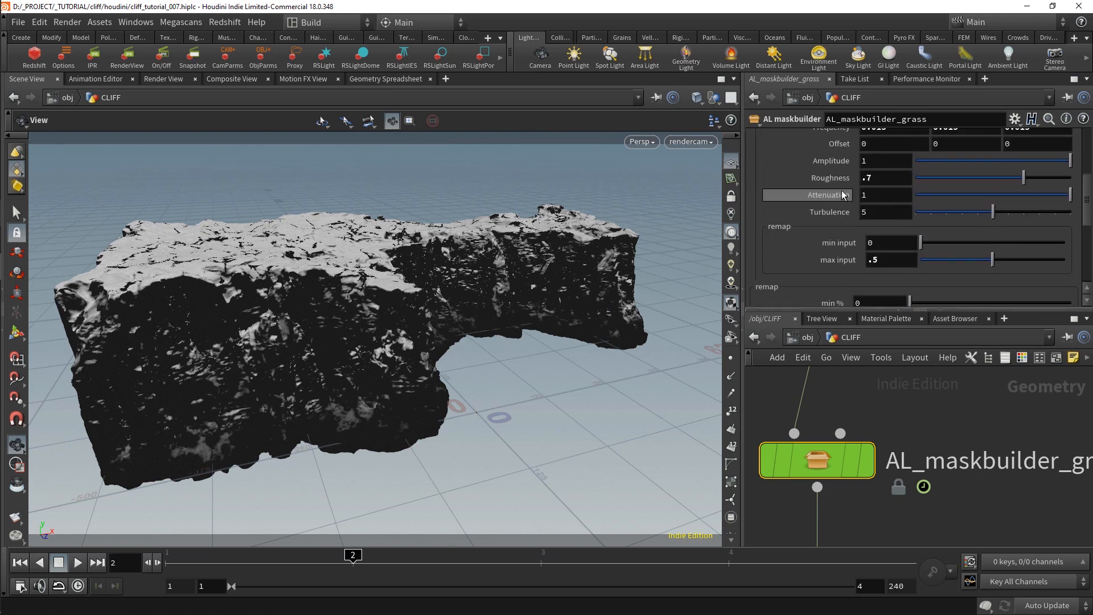
scroll(844, 200, up, 2)
Try a slope max angle of 60 for the grass mask, and settle on 55
click(840, 187)
scroll(846, 229, down, 1)
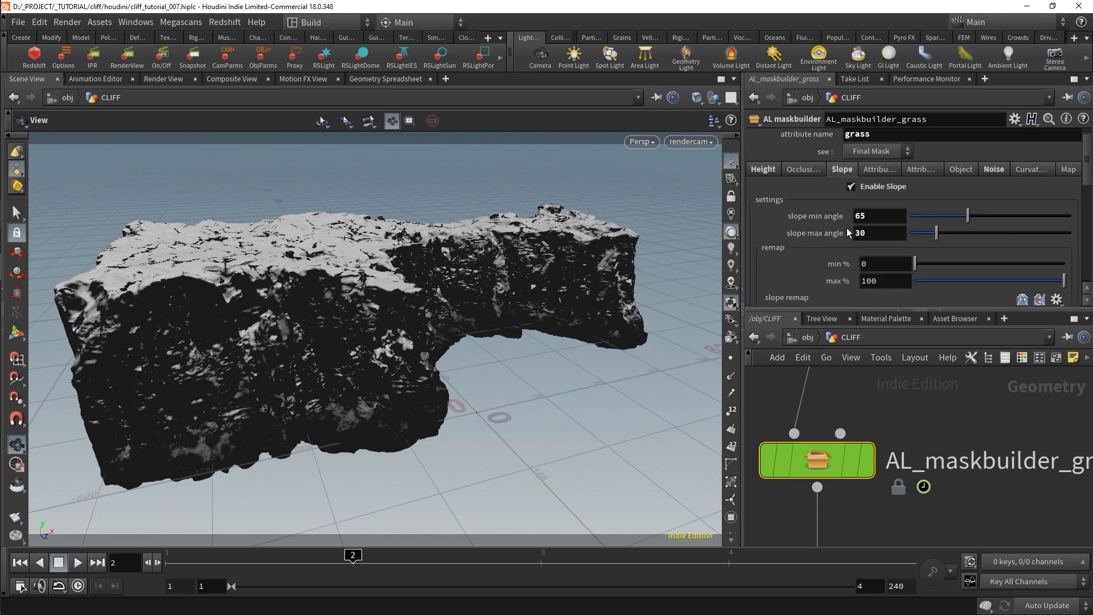
text(40)
key(Return)
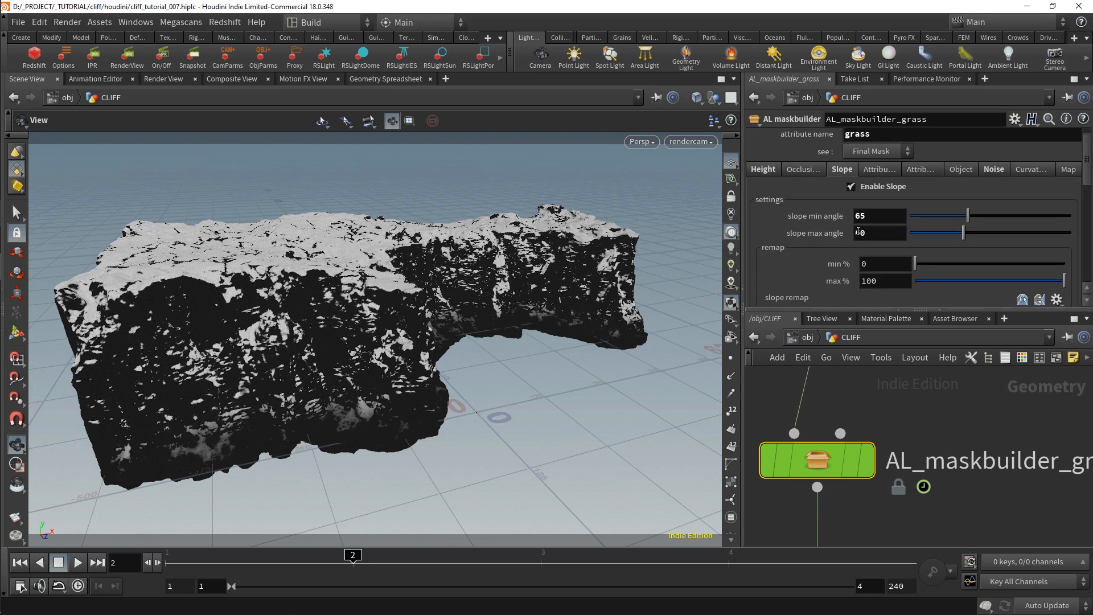
double_click(861, 237)
text(55)
key(Return)
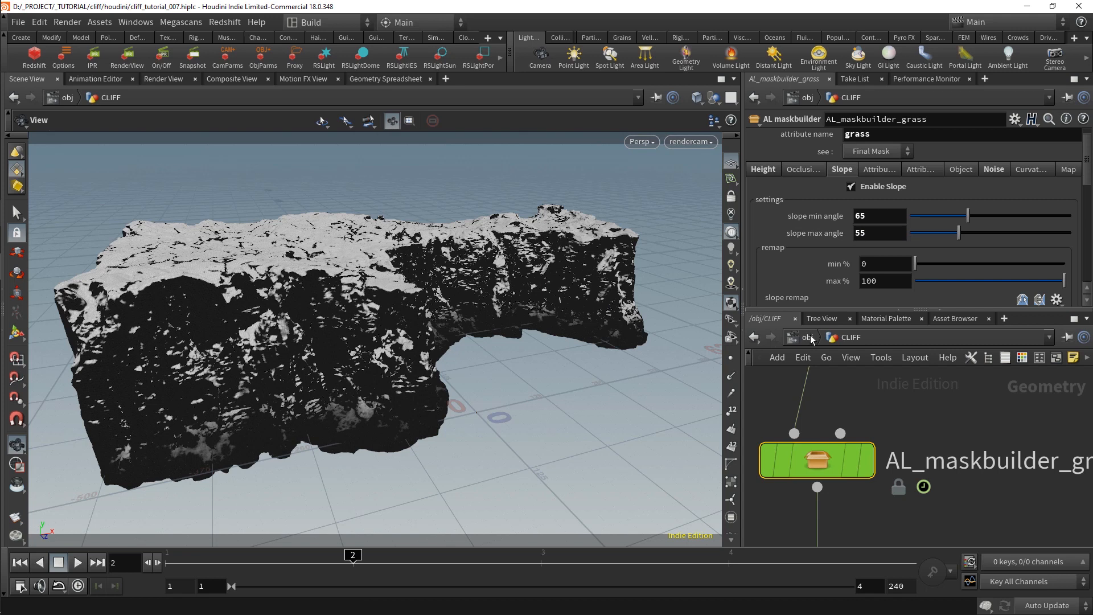
Save the scene and examine the updated grass coverage in the Redshift Render View
key(ctrl+s)
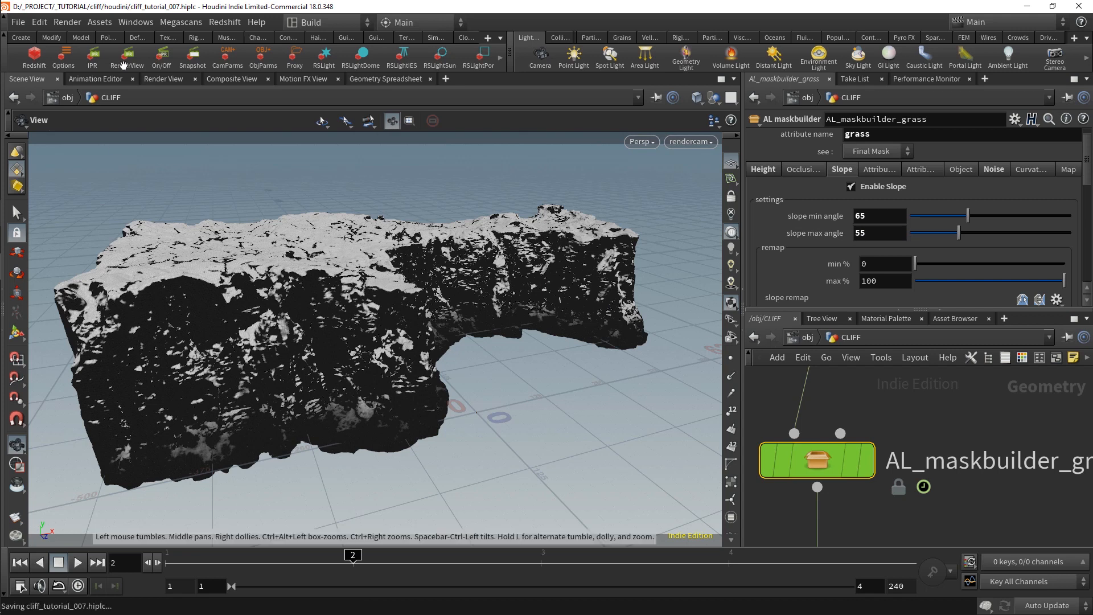
click(123, 64)
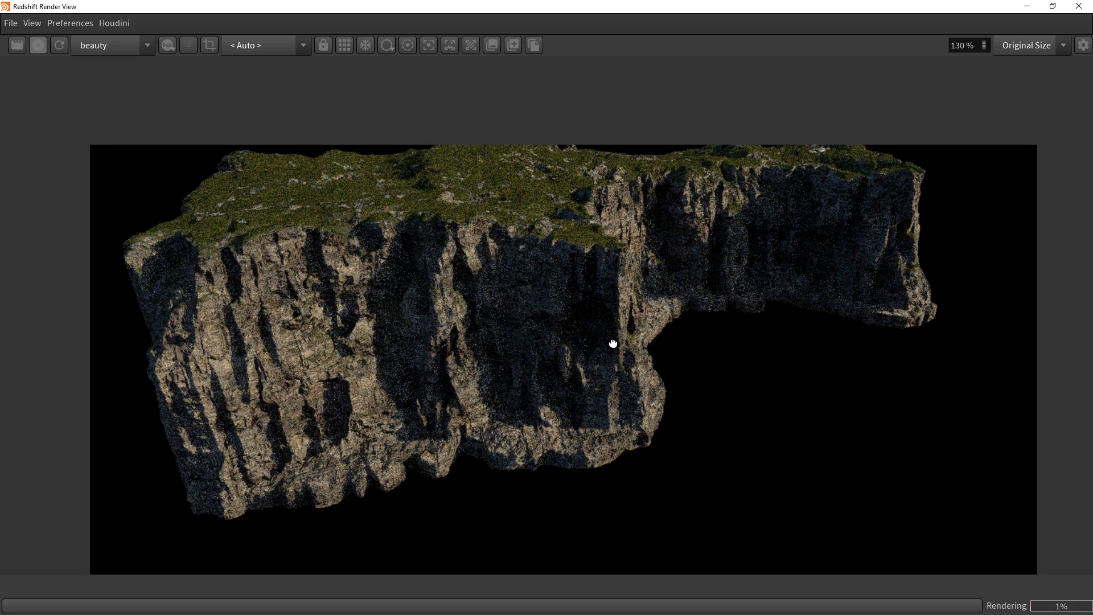
middle_drag(691, 299, 681, 323)
scroll(655, 299, down, 1)
scroll(910, 314, up, 1)
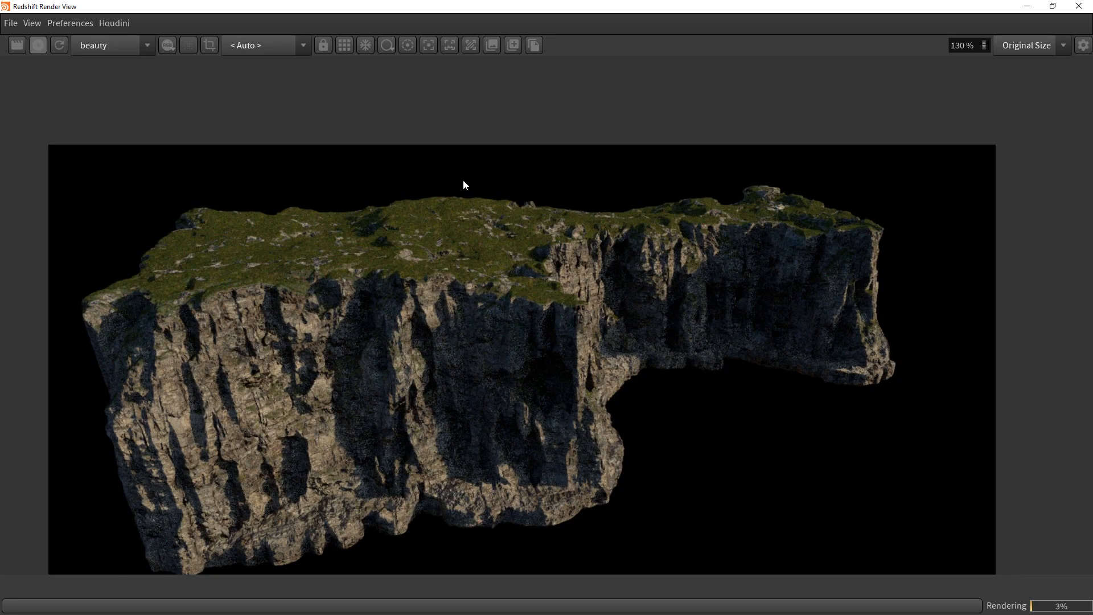
Take a snapshot of the new render and compare it with snapshot_3
click(507, 45)
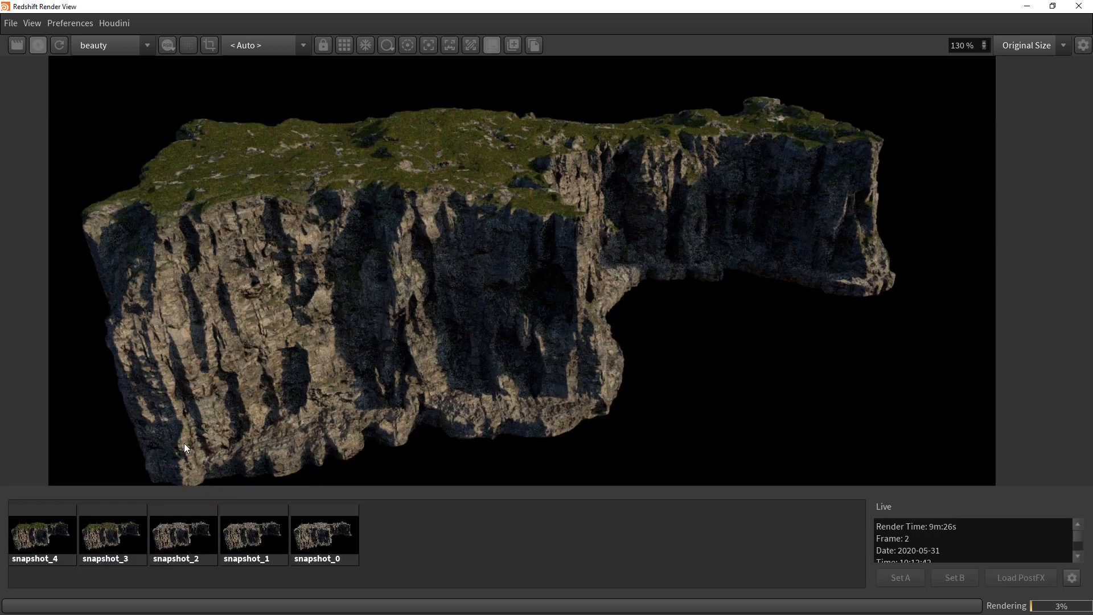
click(111, 551)
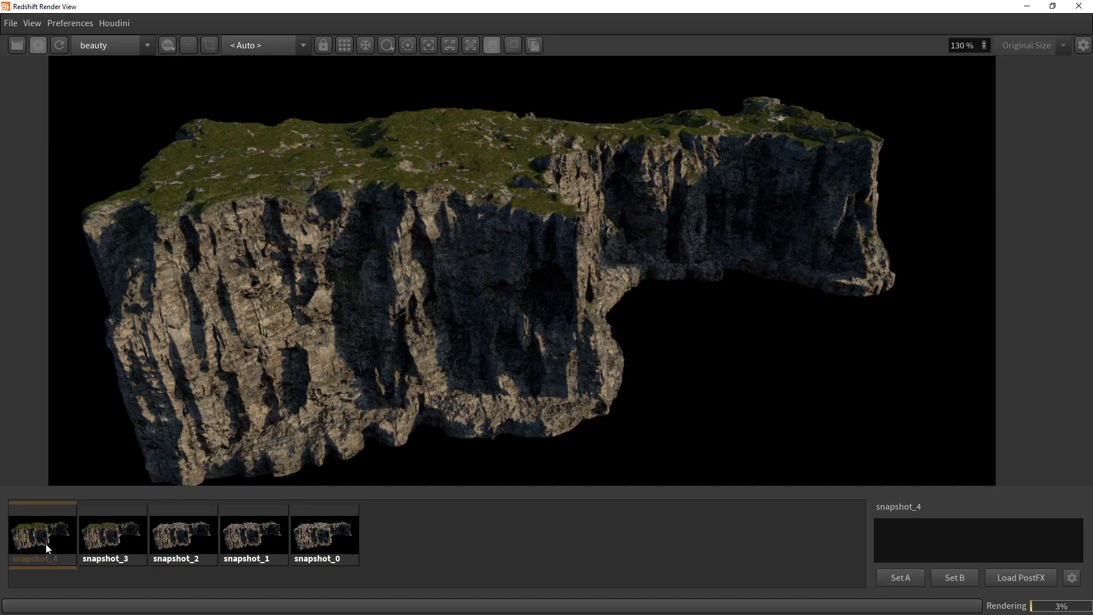
click(46, 550)
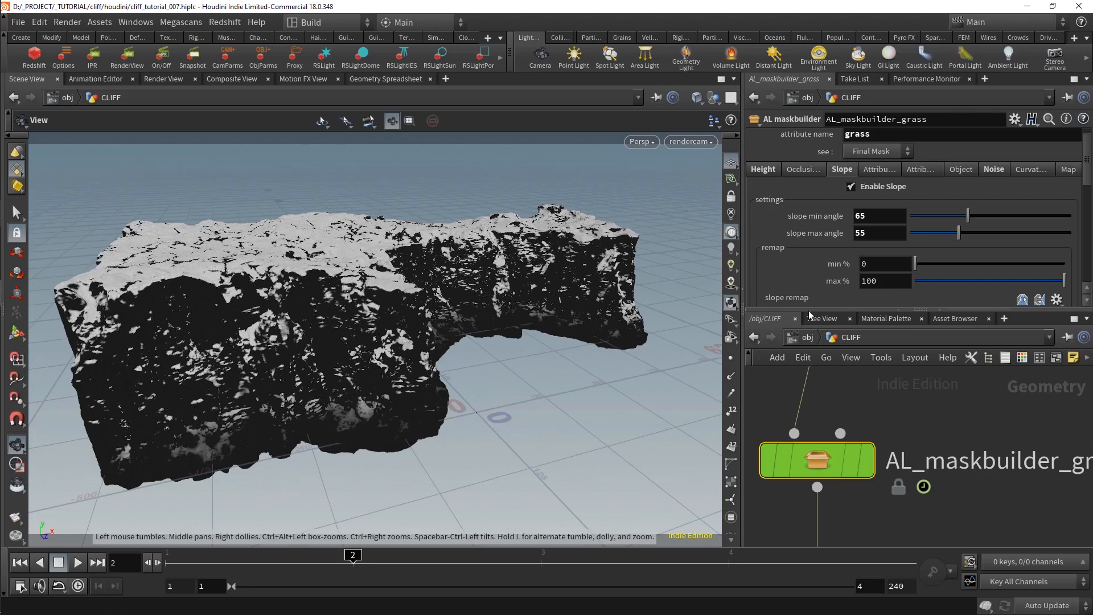
Insert an RS Change Range between GRASS_ATTRIBUTE and GRASS_MASK in the CLIFF material, with Old Range Max set to .5
click(802, 340)
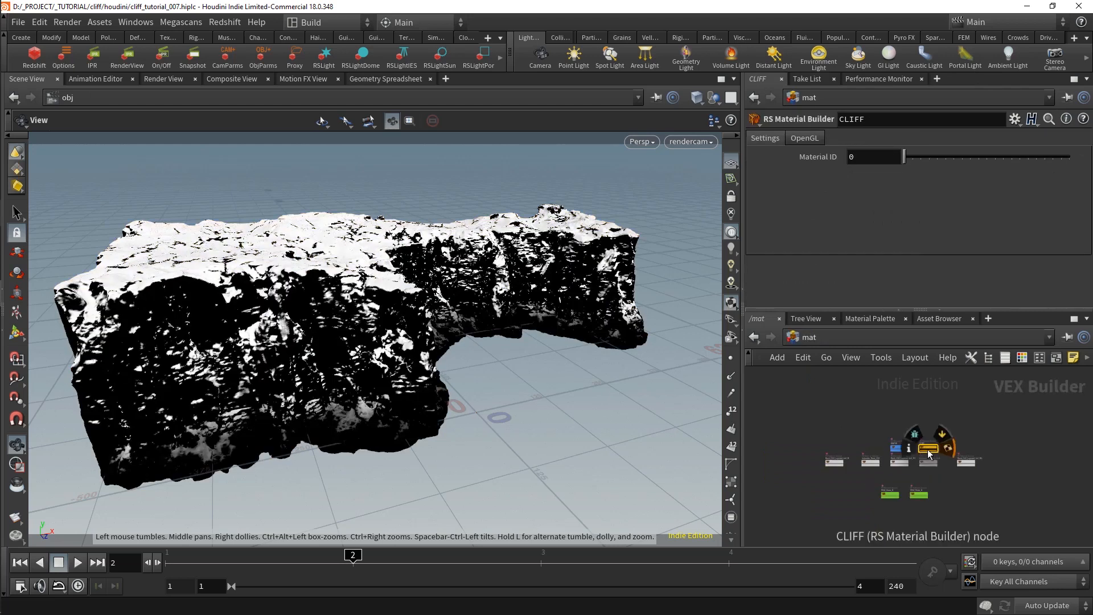
double_click(928, 447)
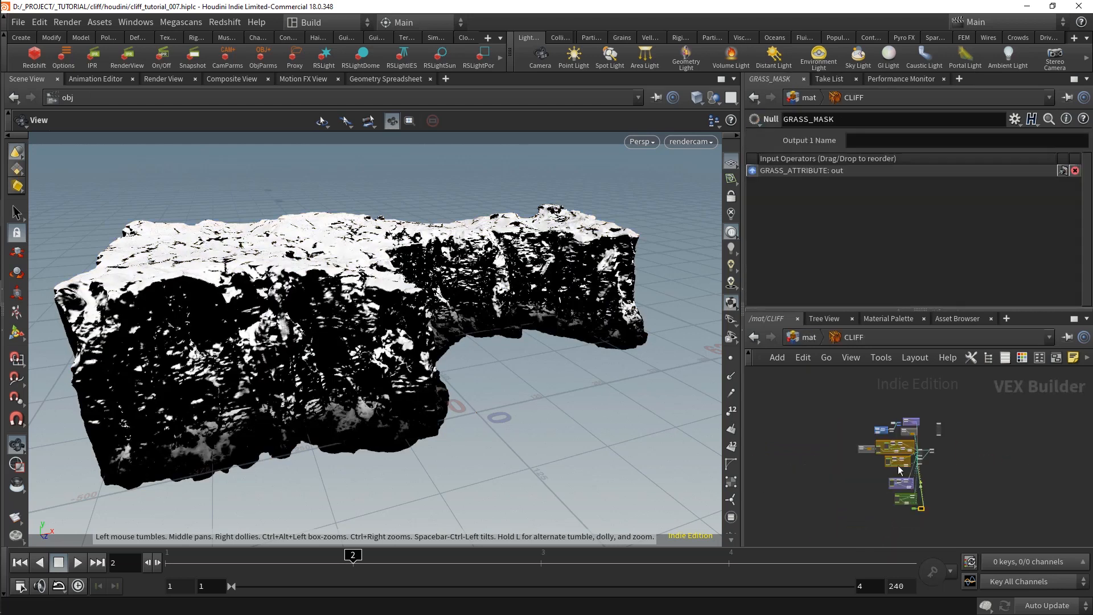
key(ctrl+b)
key(p)
scroll(467, 315, up, 8)
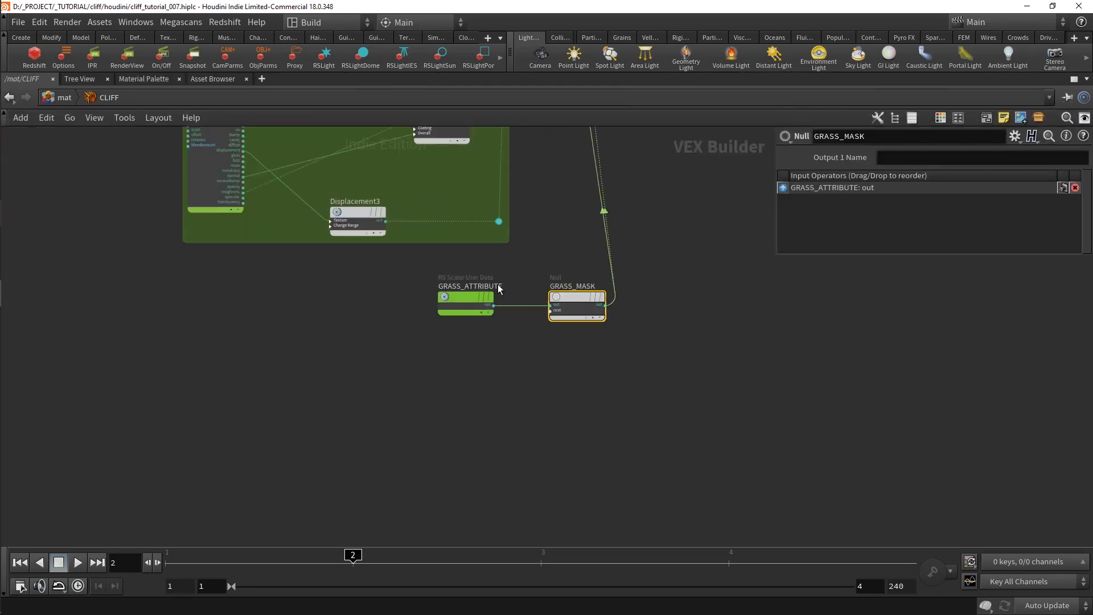
key(Tab)
text(c)
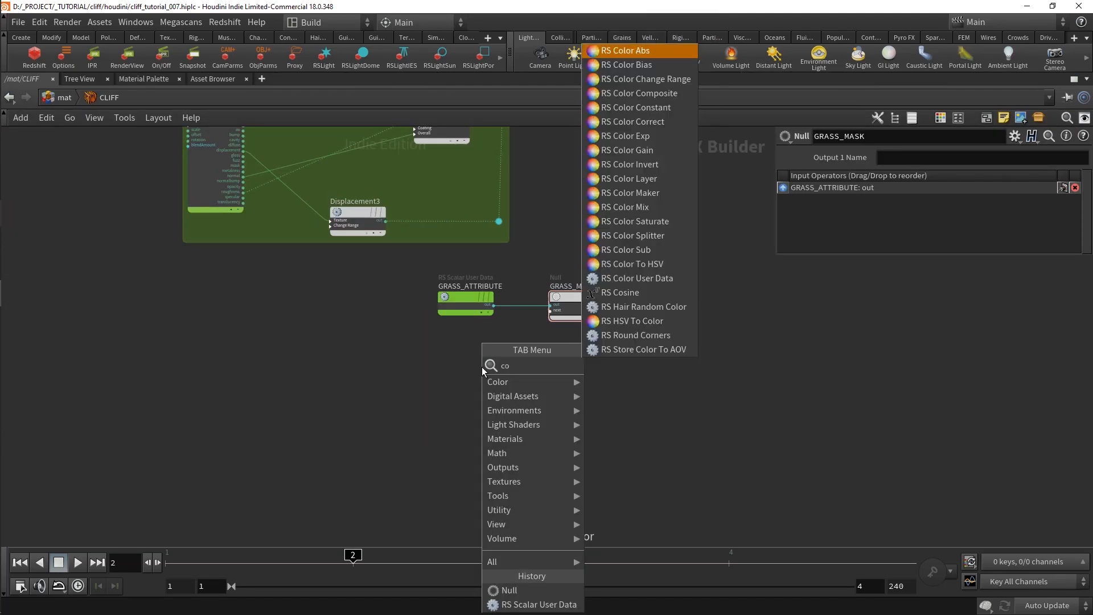
text(hange)
key(Return)
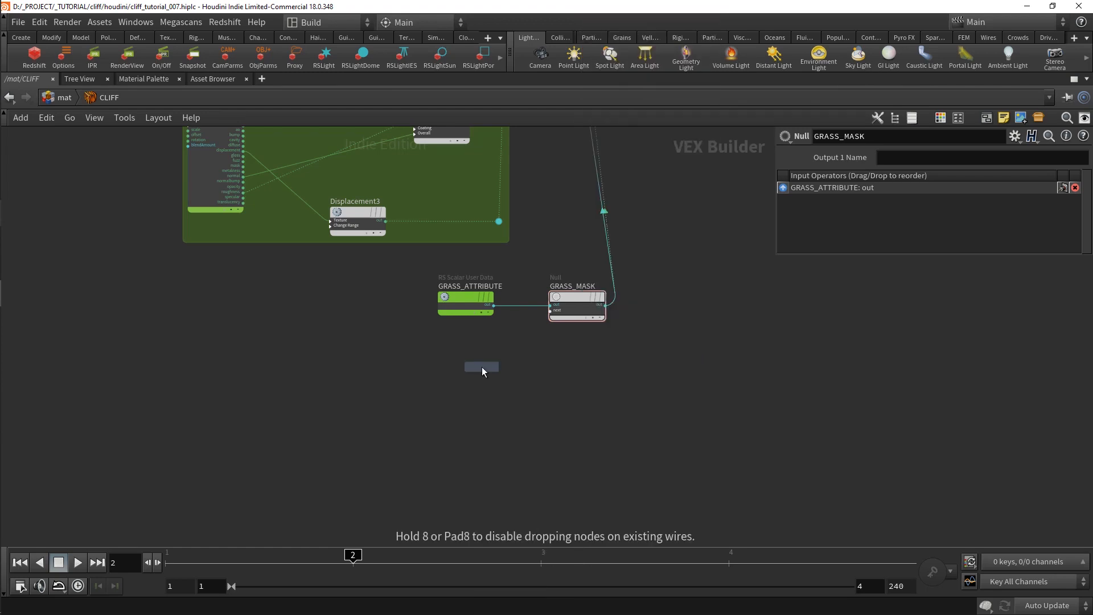
click(546, 302)
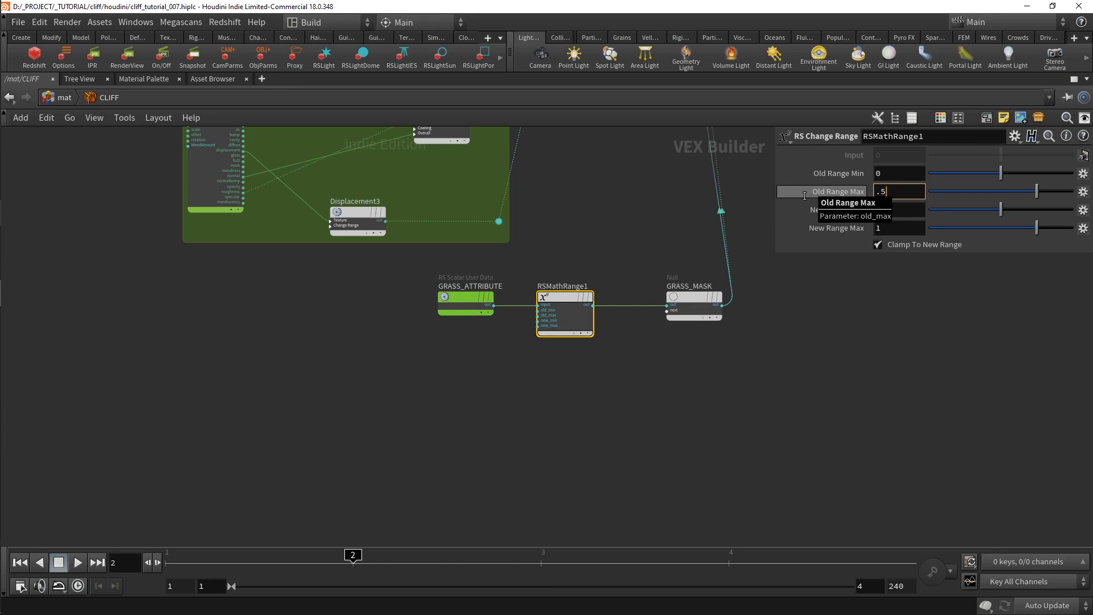
text(.5)
key(Return)
Insert an RS Color Correct between quixel_redshift_triplanar3 and Material3 with Gamma 1.1, and save the scene
middle_drag(366, 329, 354, 420)
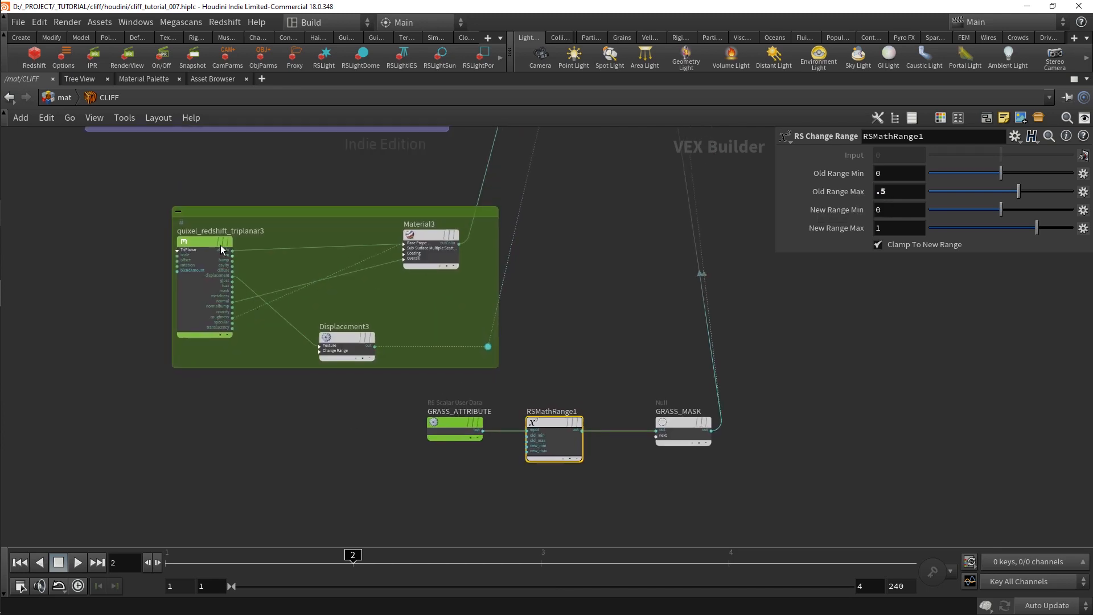
key(Tab)
text(corr)
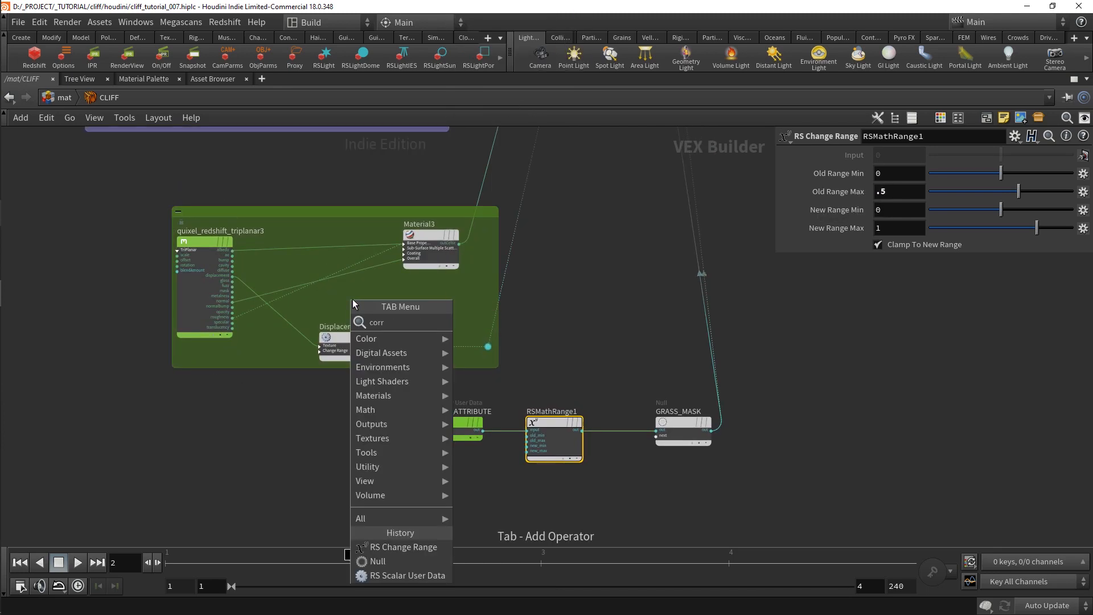
key(Return)
click(290, 250)
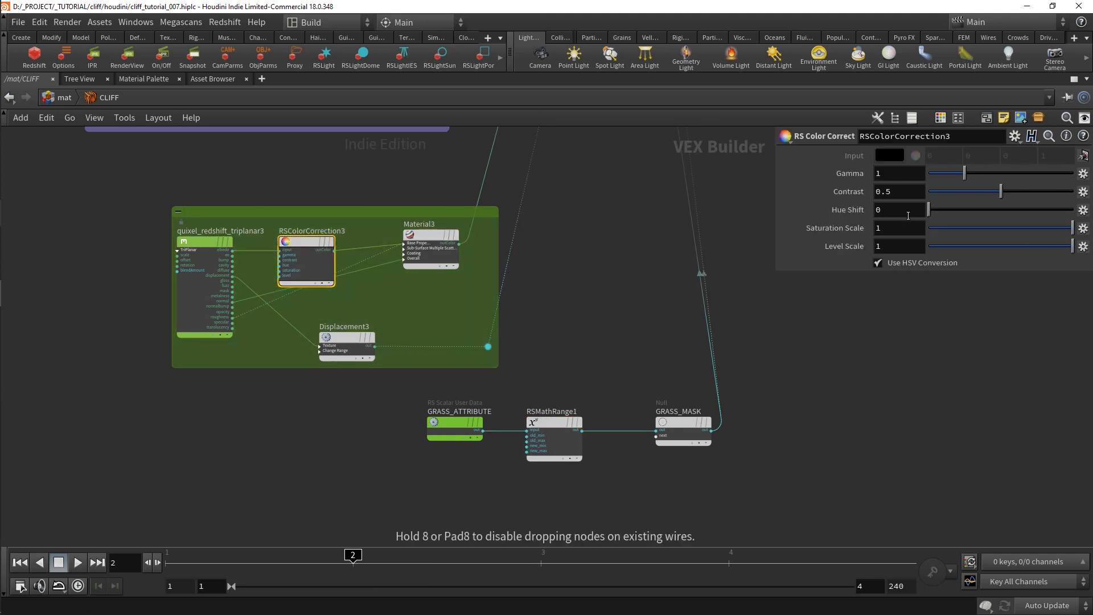
key(ctrl+s)
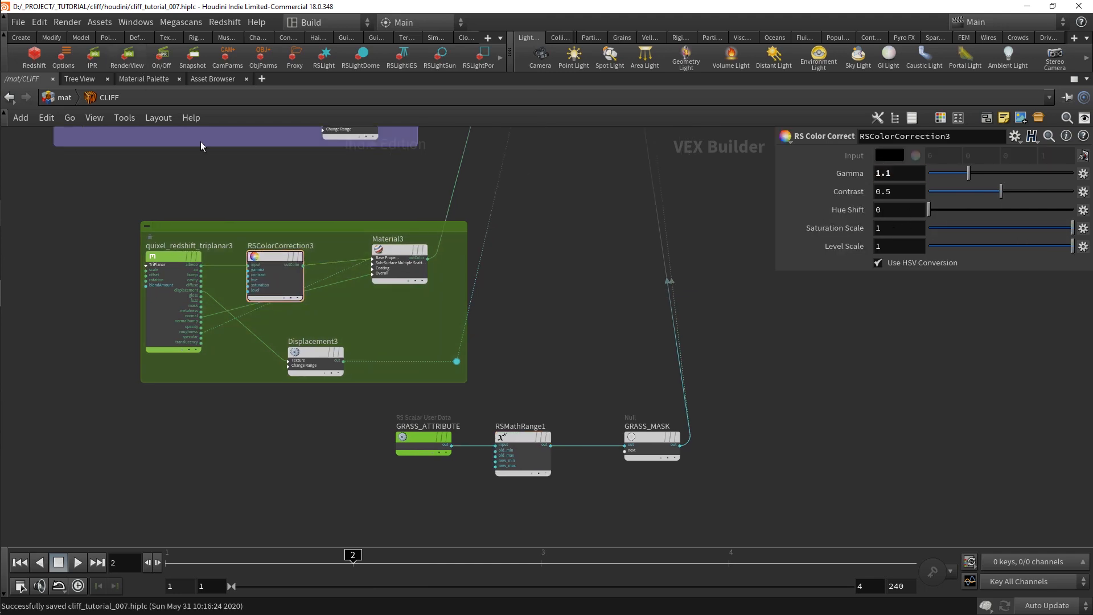
Take a snapshot of the current render in the Redshift Render View and compare it with snapshot_4
drag(441, 405, 545, 27)
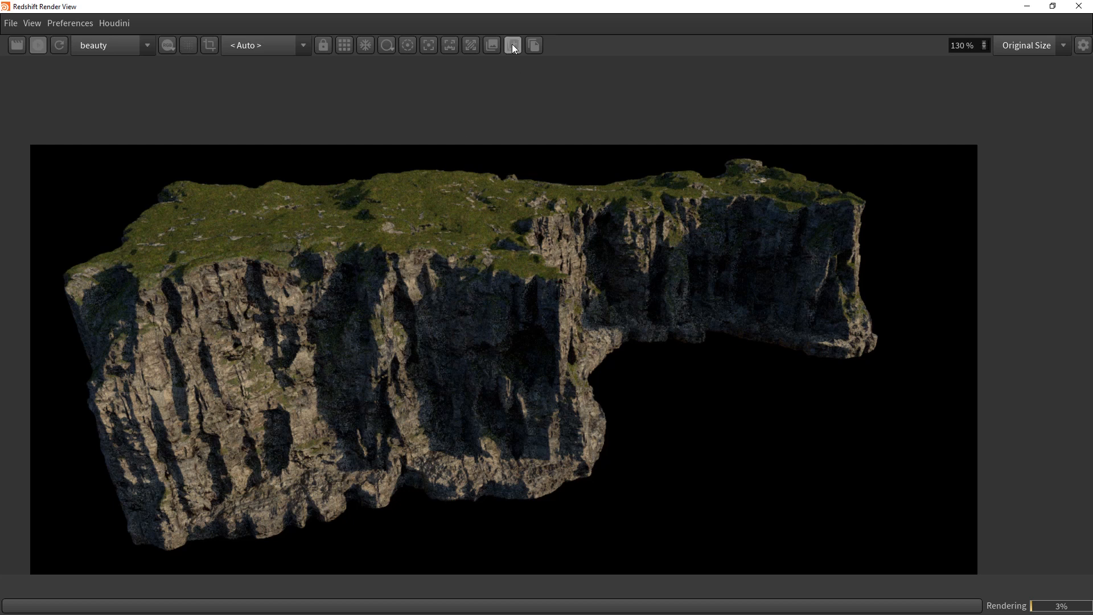
click(512, 45)
click(23, 533)
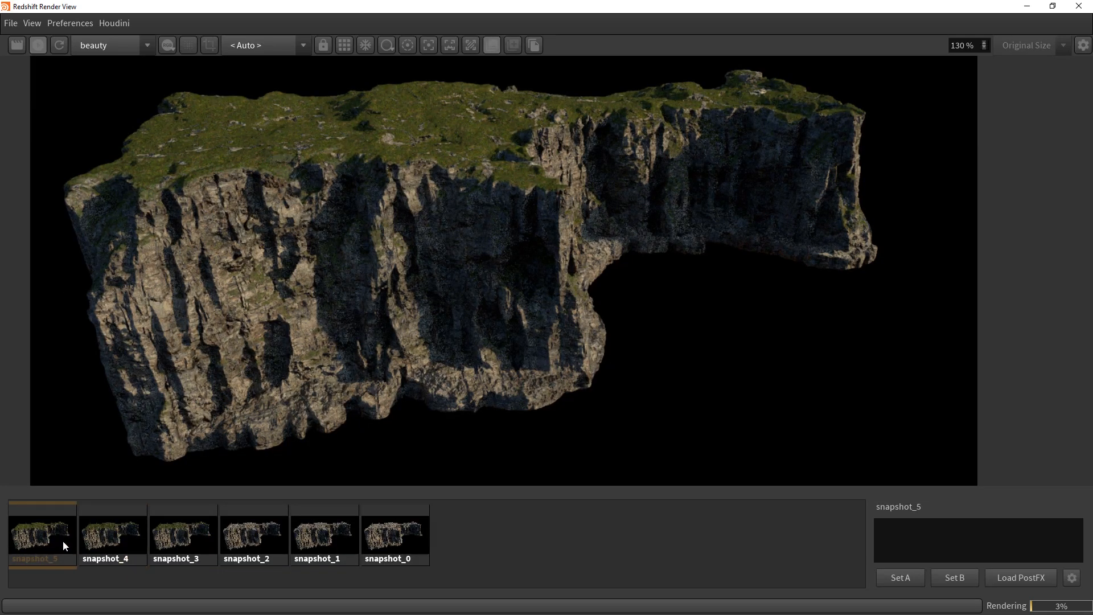
click(113, 541)
click(42, 545)
scroll(676, 240, down, 1)
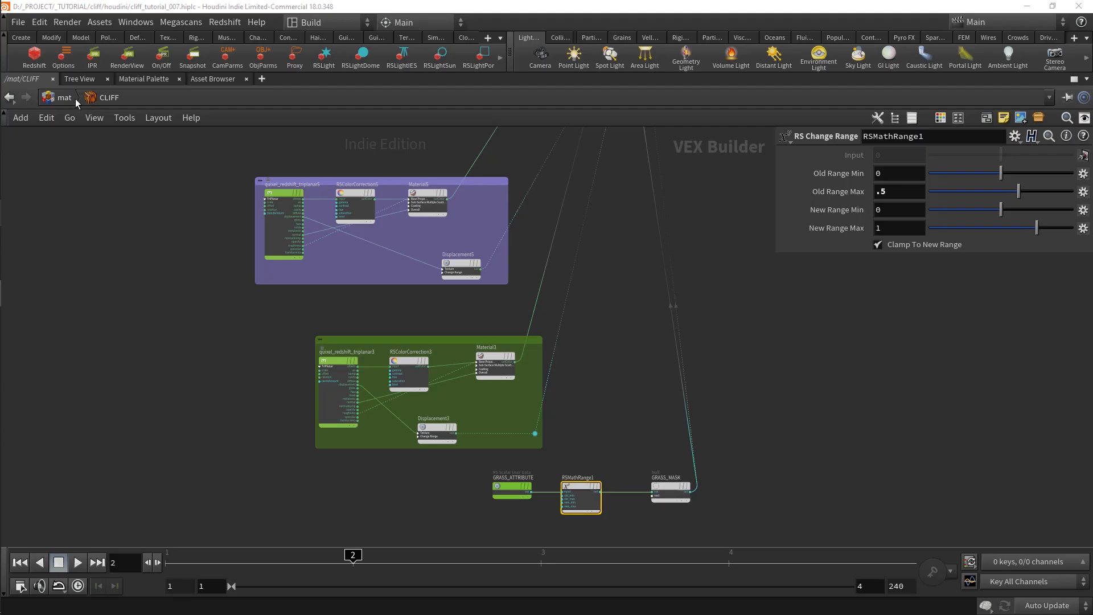
In the CLIFF object's network, insert an AL maskbuilder between AL_maskbuilder_grass and OUTPOUT_SURFACE_CLIFF
click(75, 98)
click(82, 98)
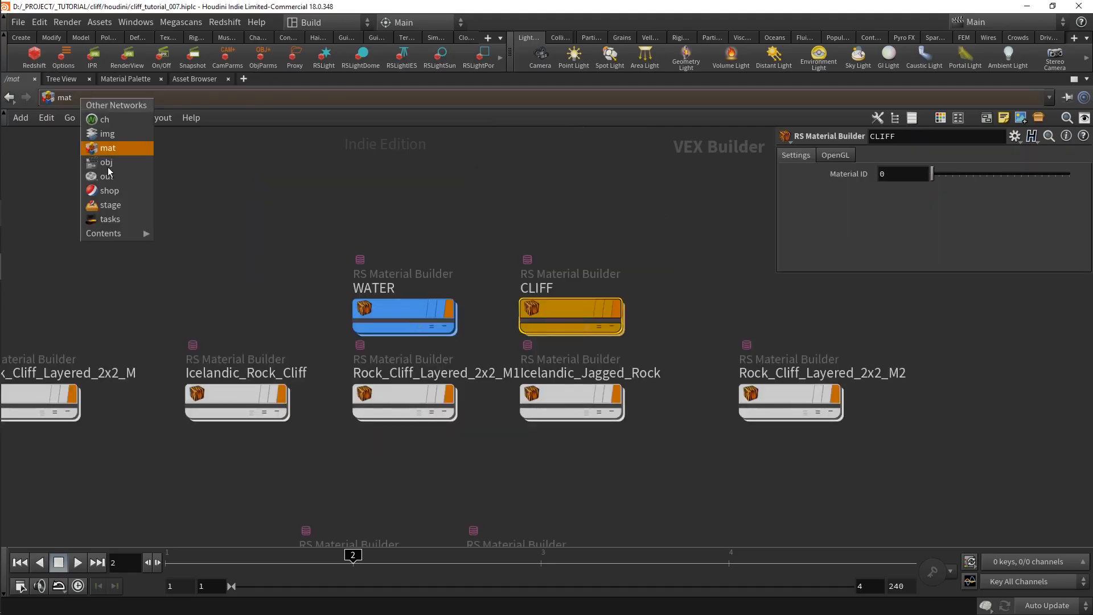
click(109, 165)
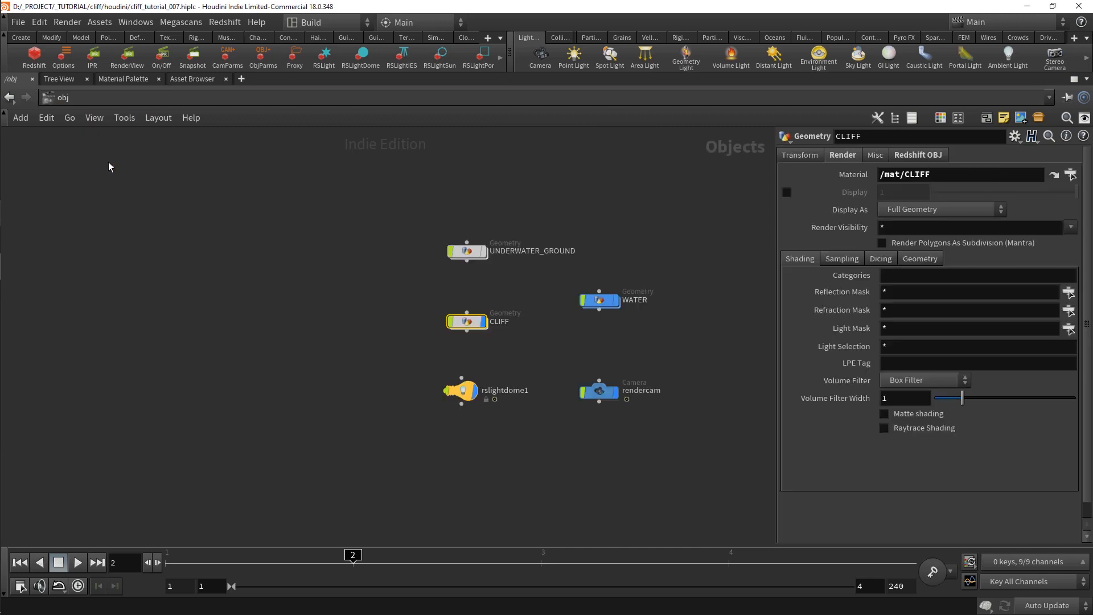
double_click(477, 327)
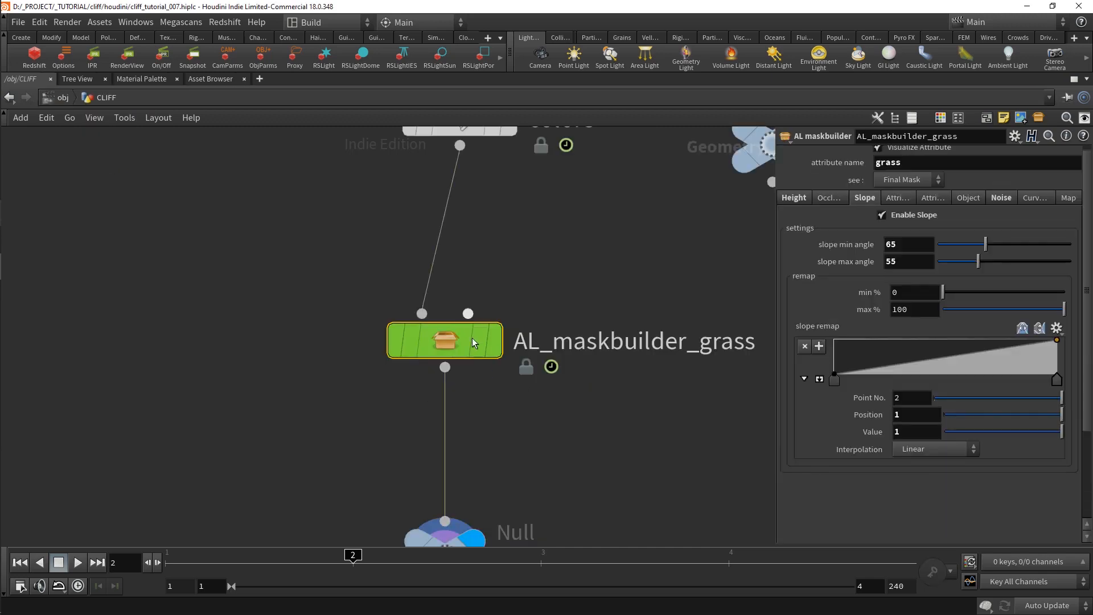
key(Tab)
text(almask)
key(Return)
click(496, 422)
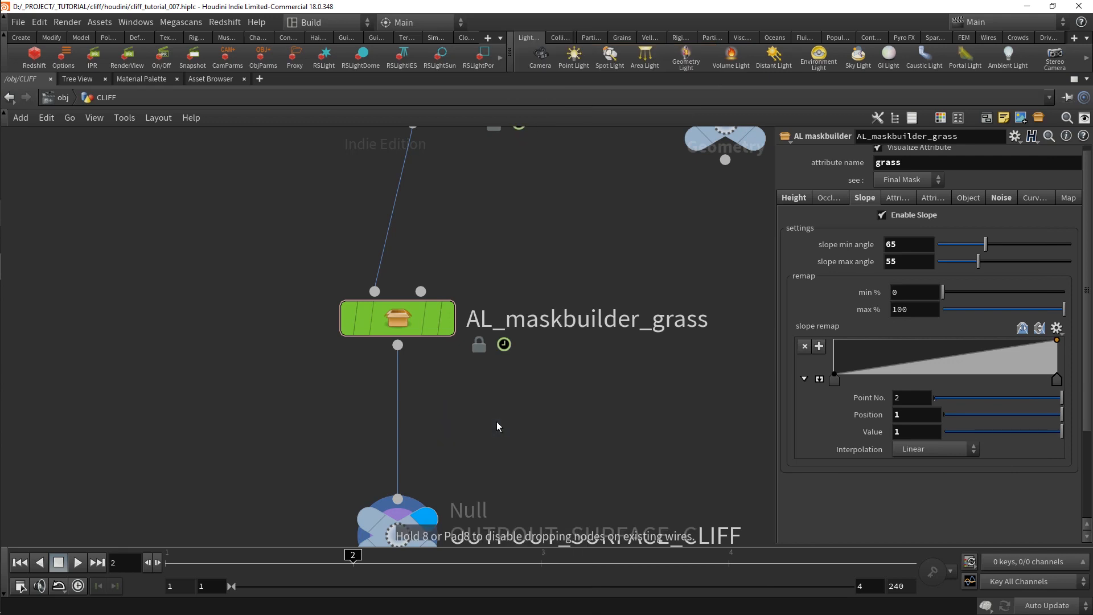
drag(496, 422, 398, 431)
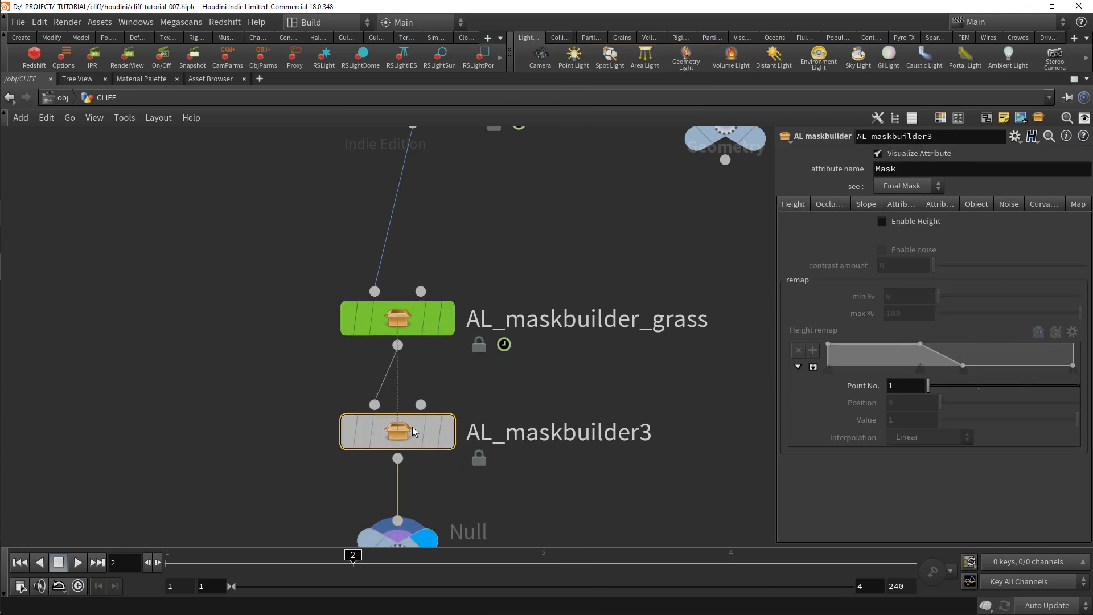
Rename the new mask builder AL_maskbuilder_ground1 and colour its node brownish orange
double_click(624, 426)
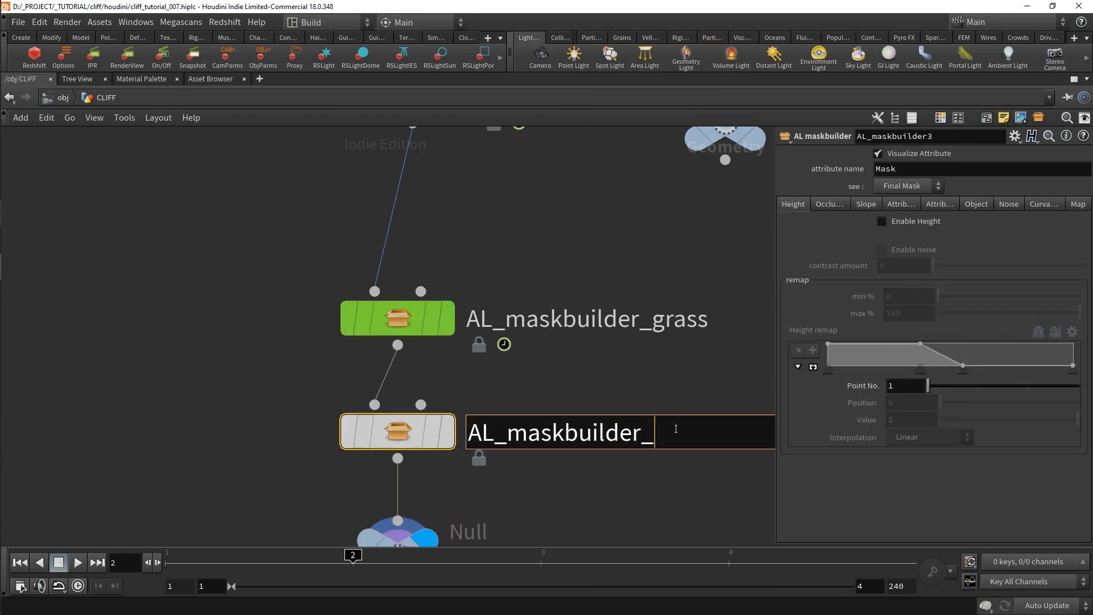
text(d)
key(Return)
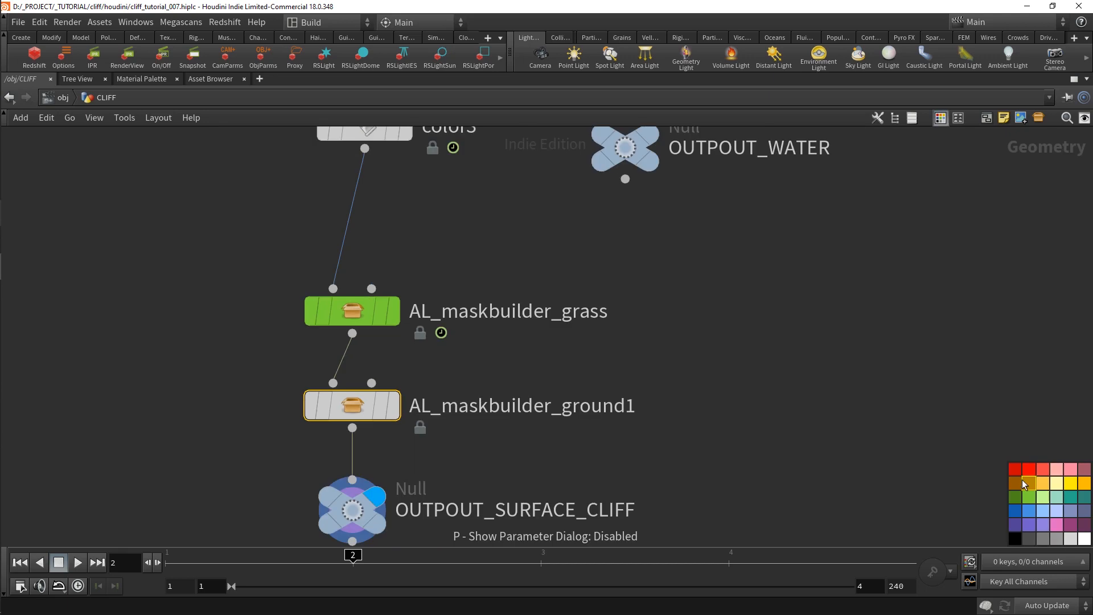
click(1025, 484)
key(c)
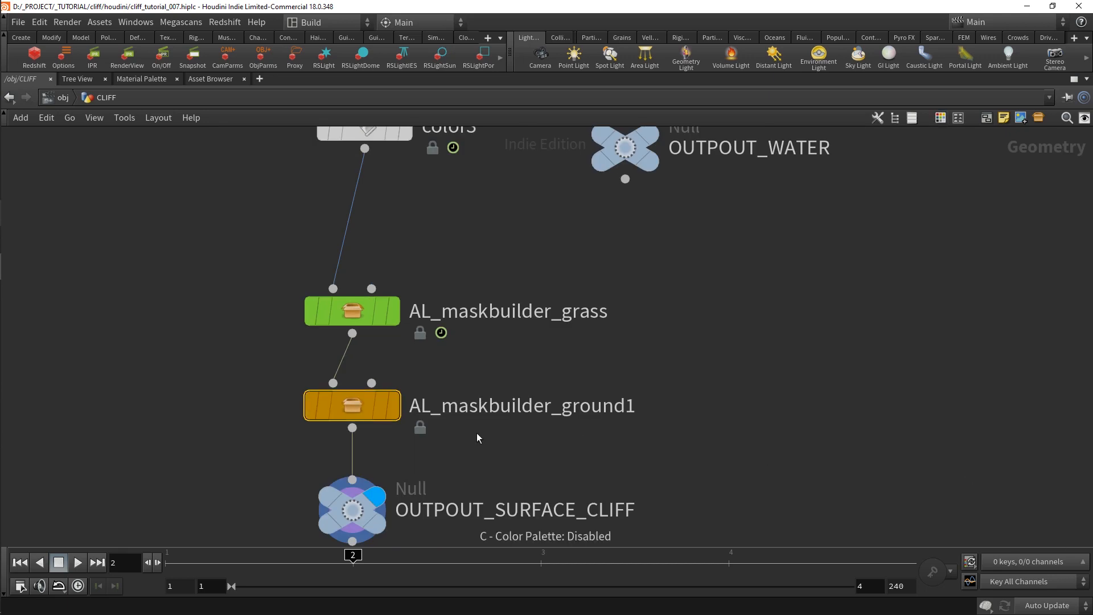
Set the new mask builder's attribute name to ground and enable its Height mask
key(p)
click(912, 176)
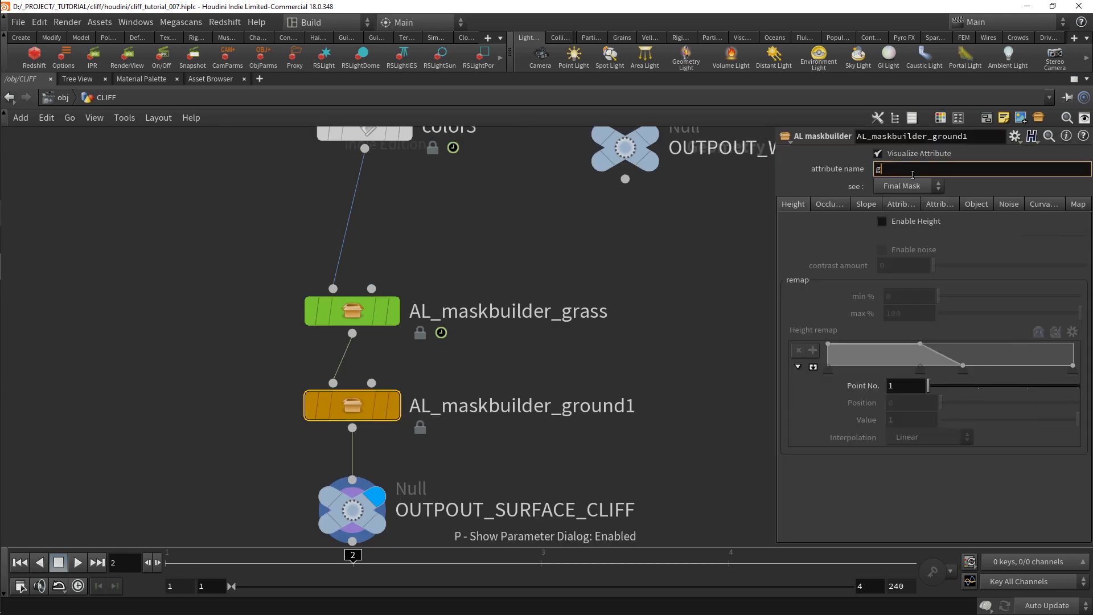
text(ground)
key(Return)
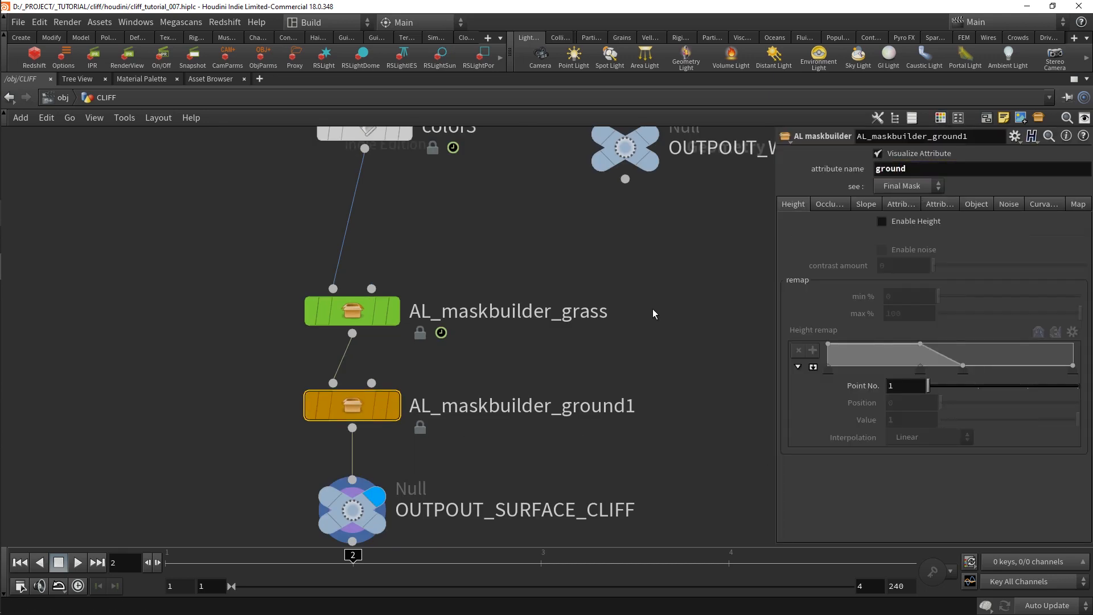
key(ctrl+b)
click(871, 208)
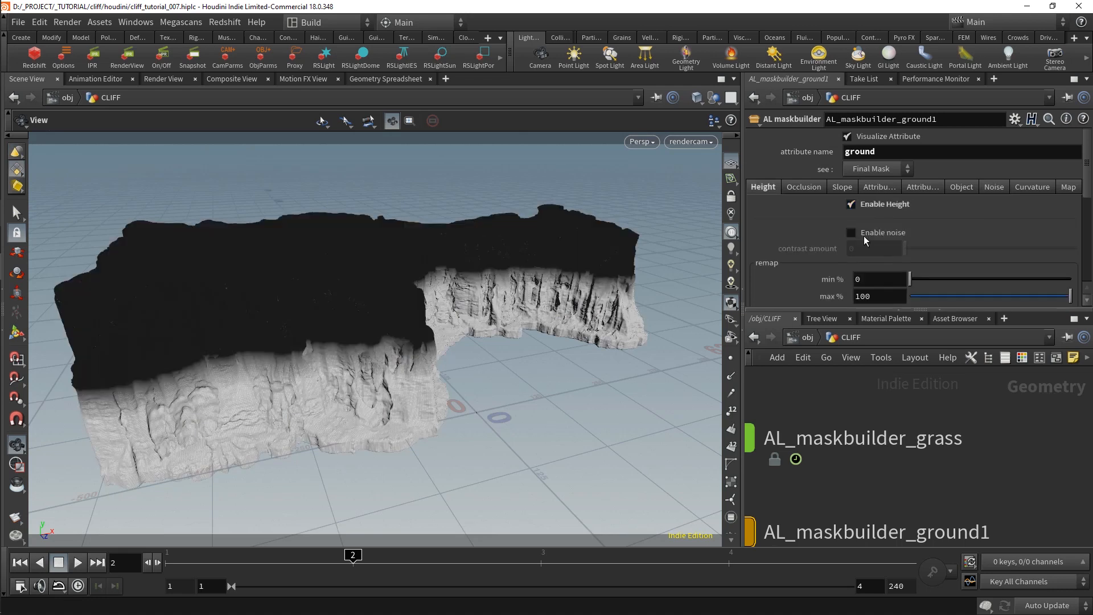
Restrict the ground mask to the cliff base with the Height remap ramp, and enable height noise with a contrast amount of 0.987
scroll(862, 236, down, 3)
shift+drag(944, 253, 852, 254)
scroll(916, 237, up, 3)
click(882, 216)
drag(907, 231, 1074, 232)
drag(461, 367, 424, 381)
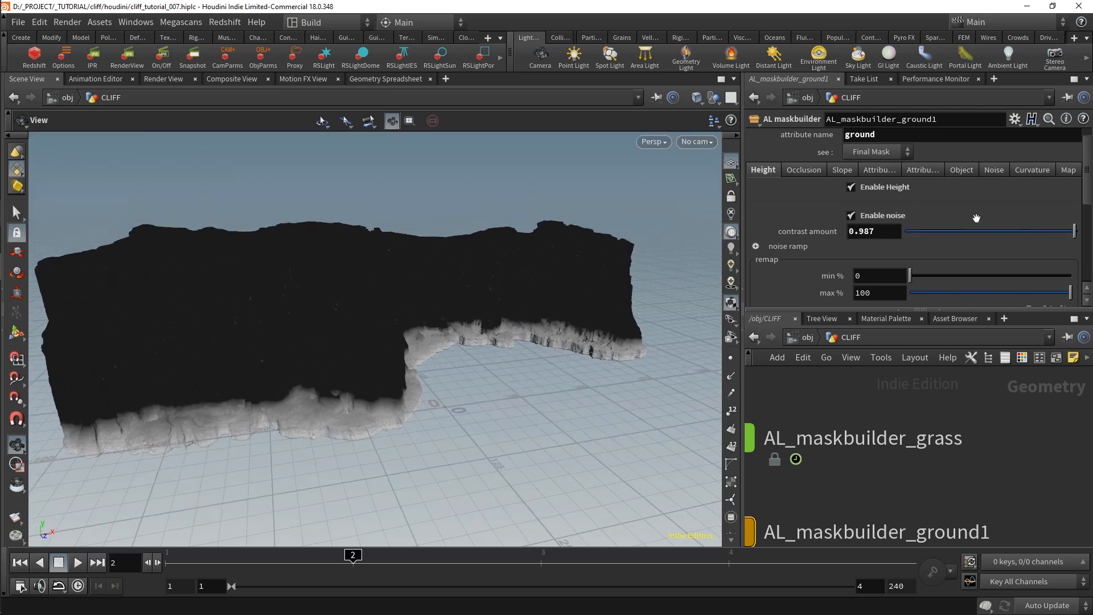
Readjust the ground mask's Height remap ramp points and check the mask along the cliff base
scroll(976, 218, down, 3)
drag(807, 297, 843, 300)
click(852, 295)
drag(378, 370, 384, 366)
Enable Slope for the ground mask, with a slope min angle of 80 and a slope max angle of 50
scroll(819, 213, up, 4)
click(842, 186)
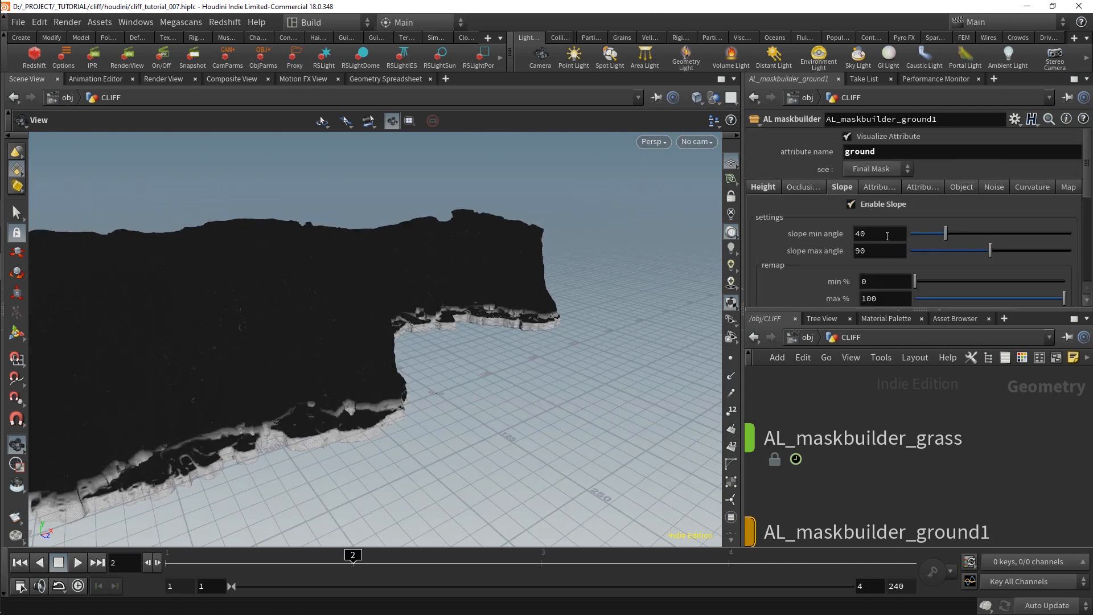
click(871, 239)
text(90)
key(Return)
drag(873, 250, 802, 237)
text(50)
key(Return)
text(80)
key(Return)
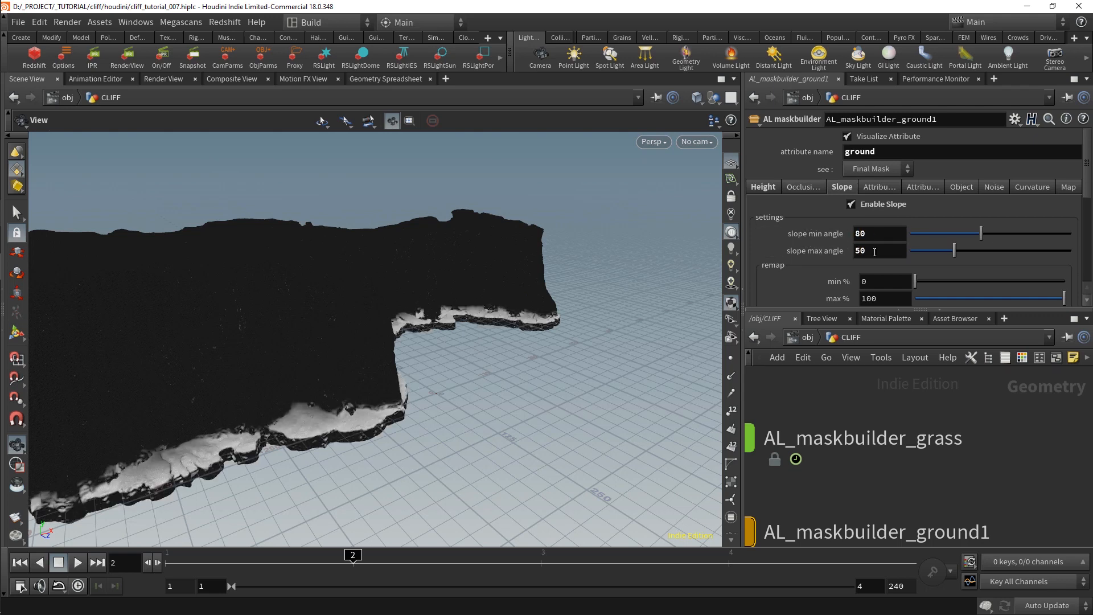
Raise the ground mask's slope max angle to 70
drag(874, 251, 787, 251)
text(70)
key(Return)
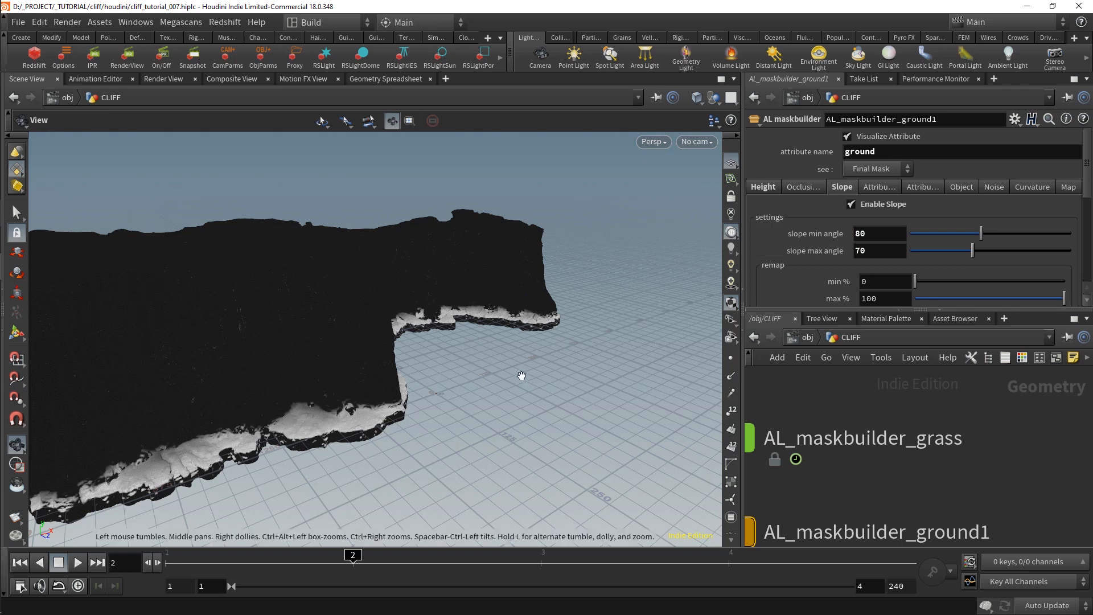
Turn off Visualize Attribute on AL_maskbuilder_ground1 and AL_maskbuilder_grass
drag(382, 415, 422, 417)
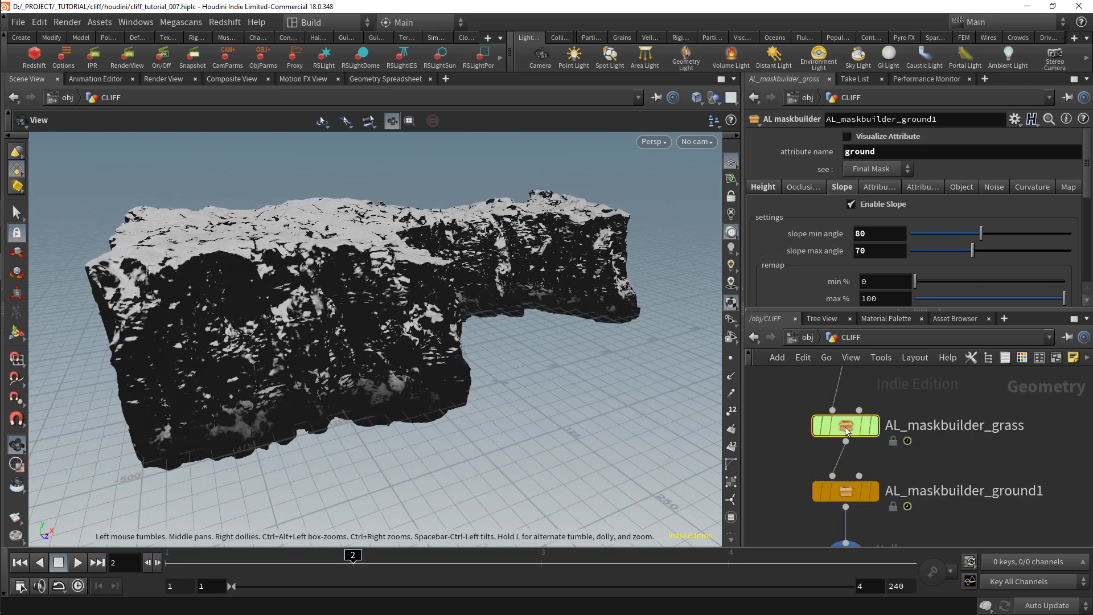
click(845, 425)
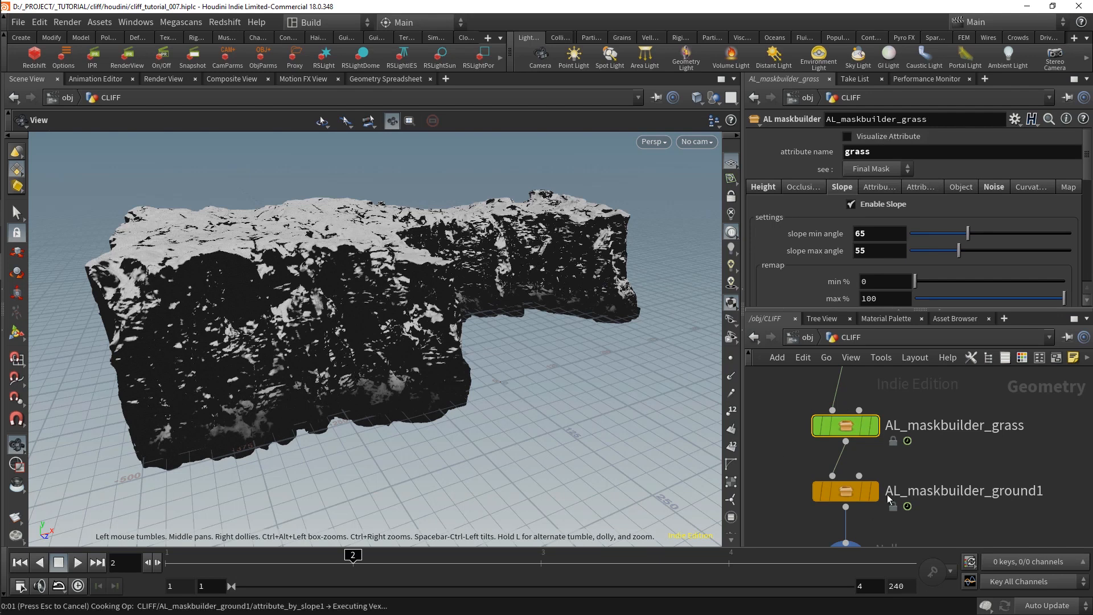
Display AL_water_attributes1, inspect the waterline at the cliff base, and set the water Height to 4
middle_drag(965, 449, 954, 470)
scroll(946, 468, down, 2)
middle_drag(932, 432, 923, 516)
scroll(928, 409, up, 2)
click(931, 407)
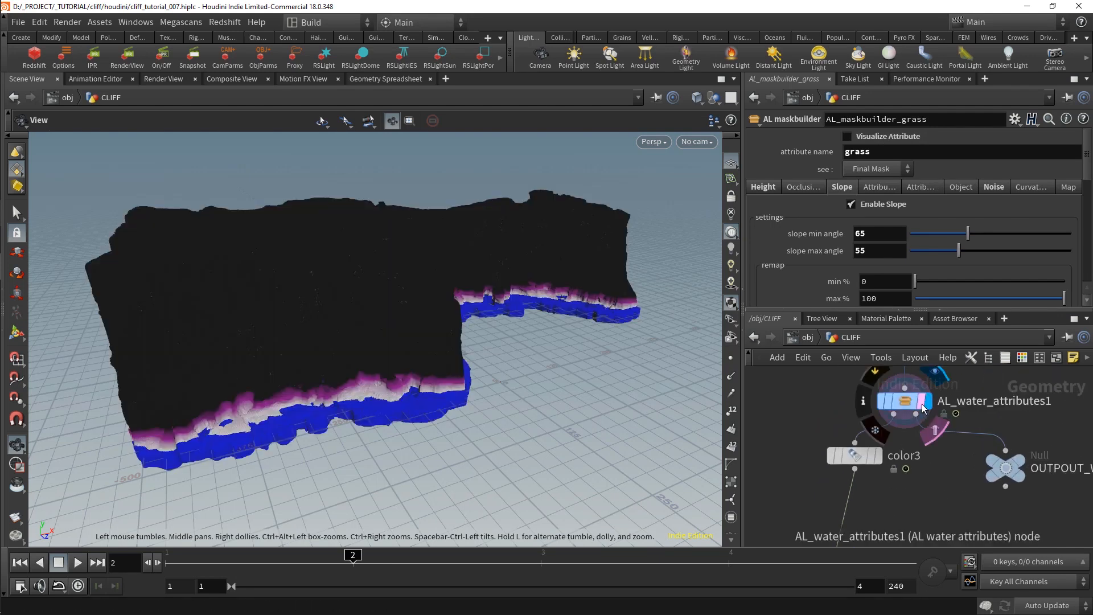
click(917, 404)
right_drag(382, 387, 566, 421)
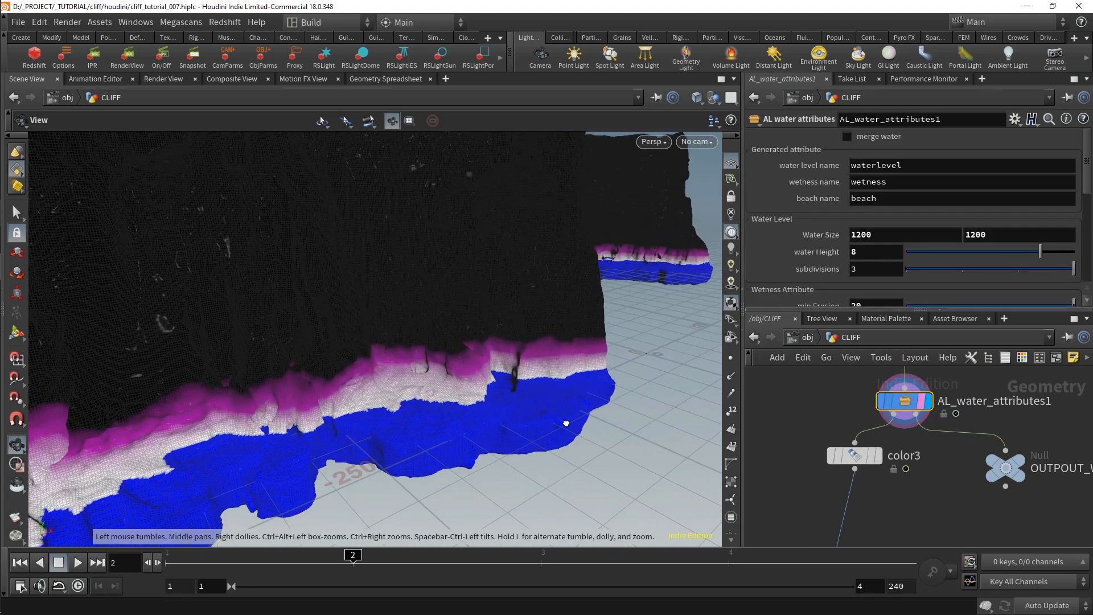
mouse_move(566, 422)
mouse_down()
mouse_move(607, 407)
mouse_move(483, 412)
mouse_up()
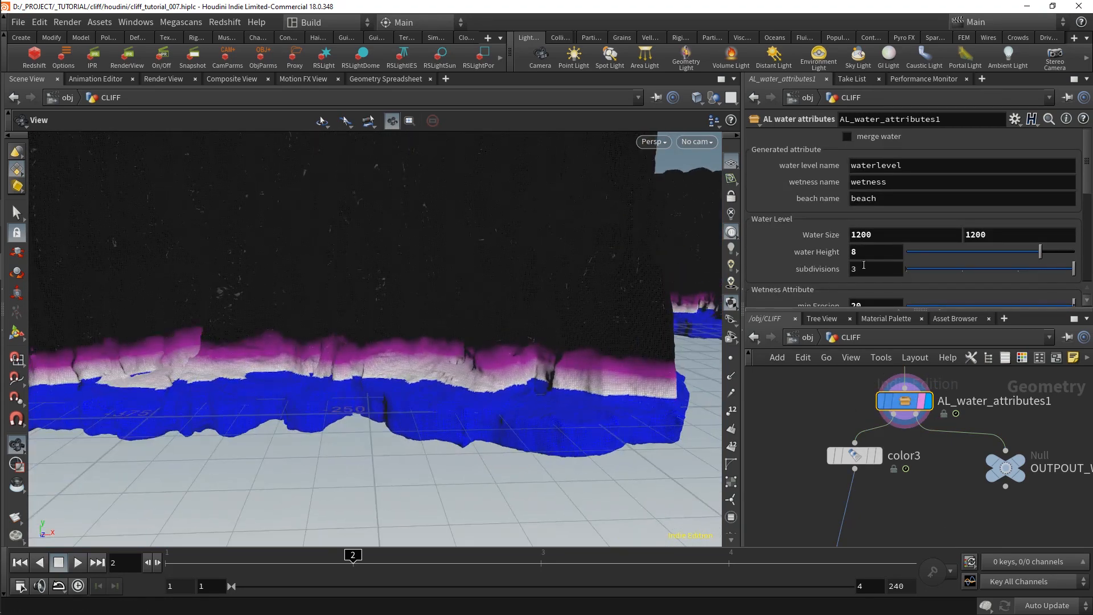
text(4)
key(Return)
Set the Wetness Attribute's min Erosion to 35 and Max Erosion to 60
scroll(846, 251, down, 3)
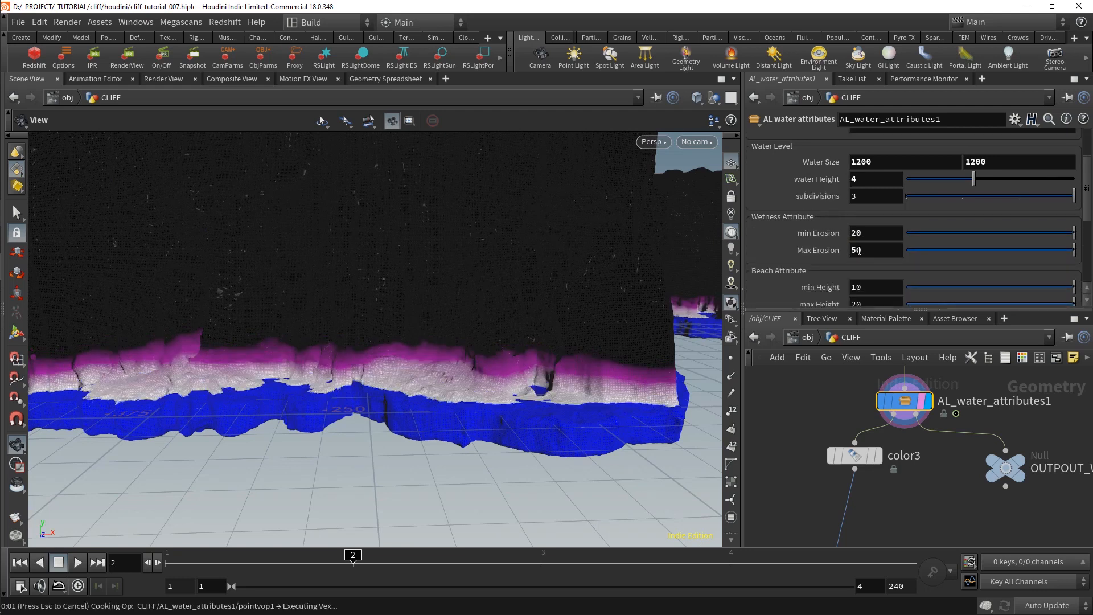
double_click(850, 237)
text(35)
key(Return)
double_click(865, 250)
text(60)
key(Return)
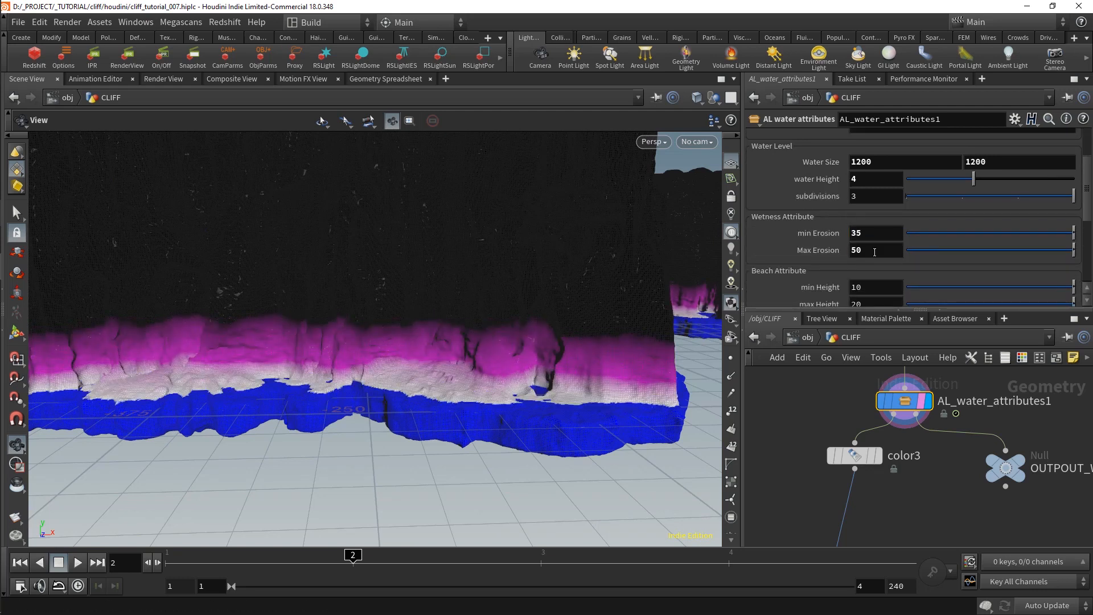
Display the OUTPOUT_SURFACE_CLIFF null at the end of the cliff network
drag(529, 371, 482, 372)
middle_drag(936, 510, 947, 440)
scroll(948, 440, down, 3)
scroll(923, 535, up, 3)
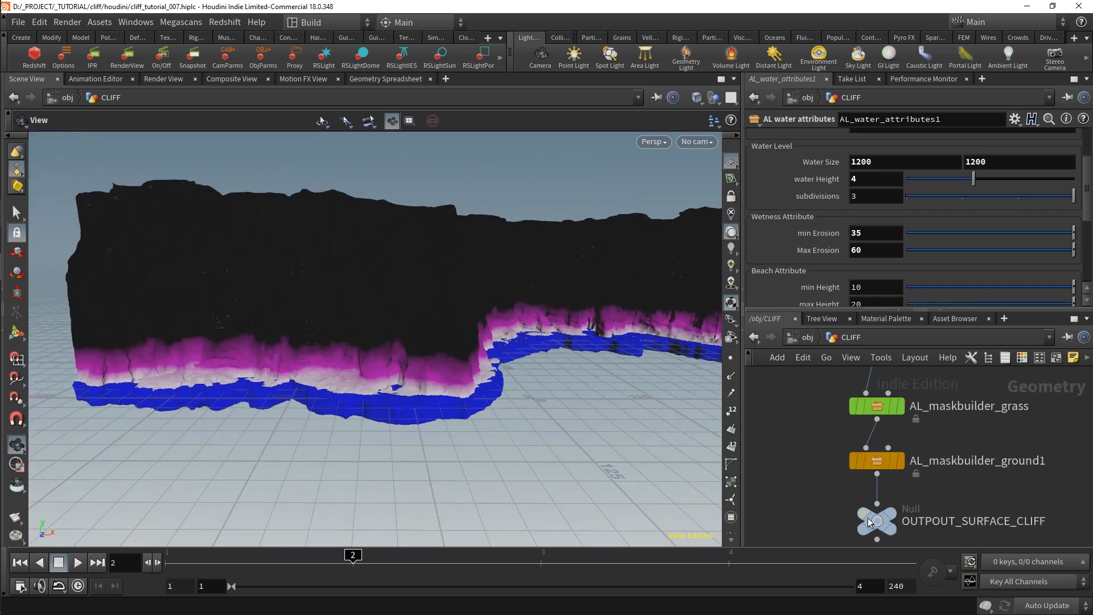
click(890, 516)
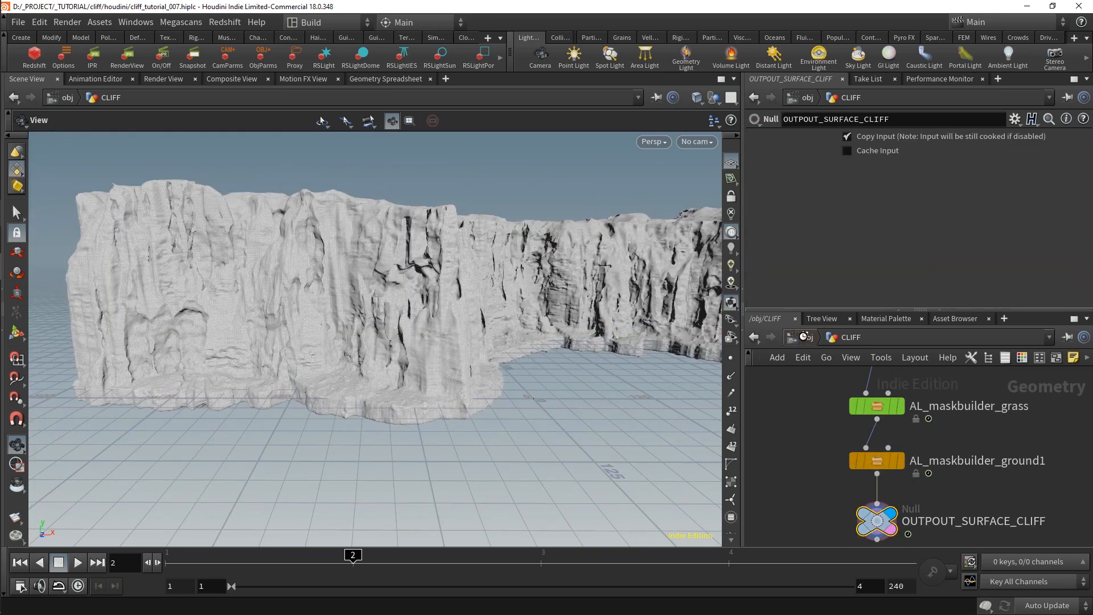
Open the Icelandic_Rock_Cliff material in the mat network and copy its triplanar, color correction, material and displacement nodes
key(u)
double_click(851, 384)
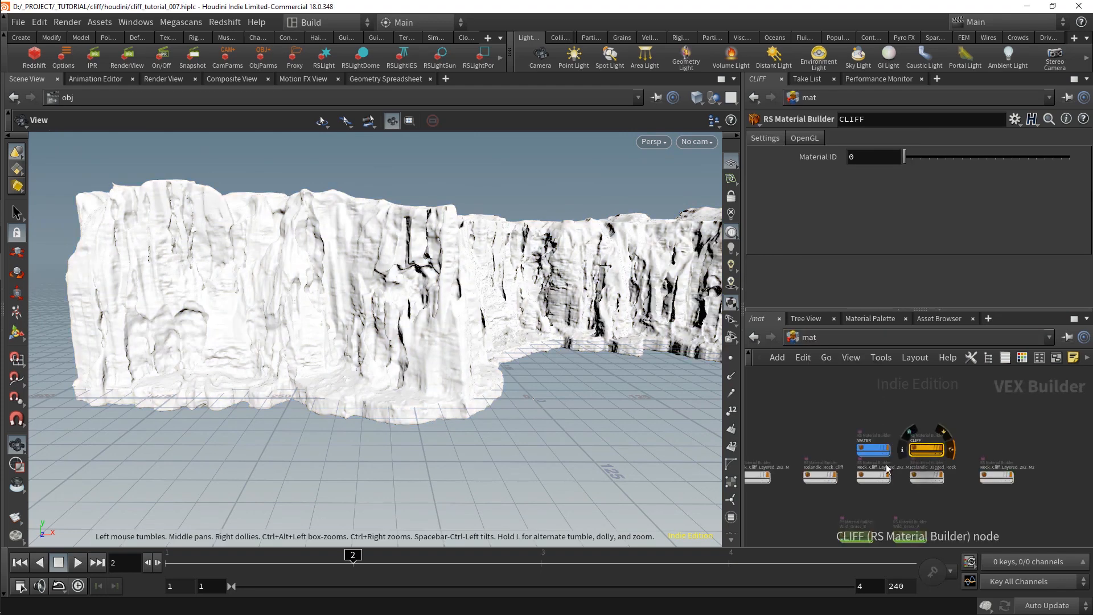
middle_drag(816, 495, 807, 497)
key(ctrl+b)
key(p)
scroll(539, 367, up, 4)
double_click(318, 350)
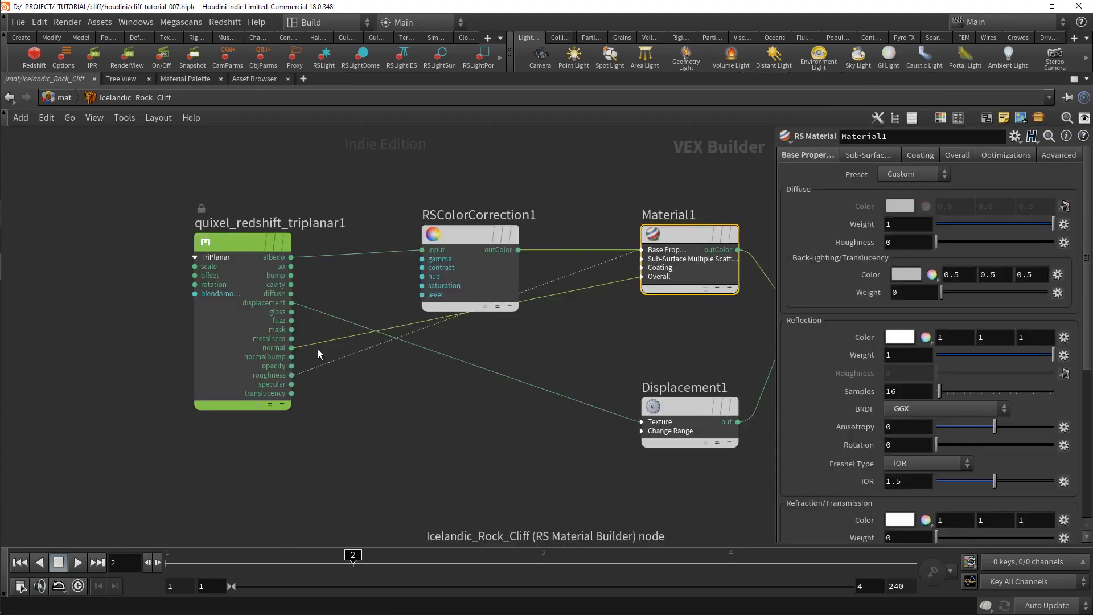
scroll(329, 426, down, 2)
drag(199, 476, 575, 273)
key(ctrl+c)
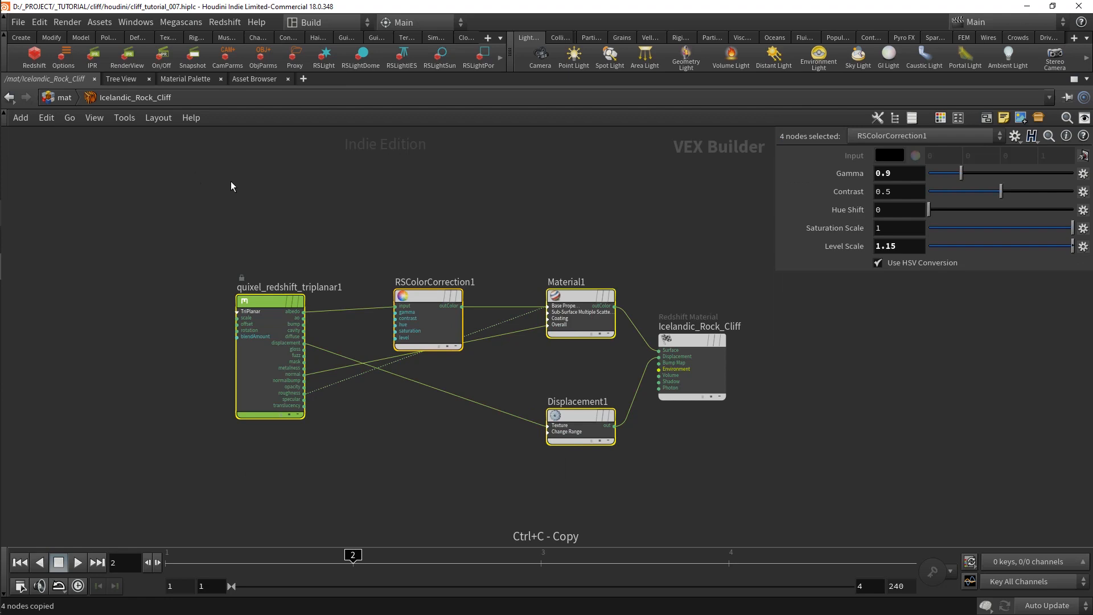
Open the CLIFF material, move the water attribute nodes aside, and paste the four copied nodes above the mask boxes
click(63, 99)
double_click(524, 282)
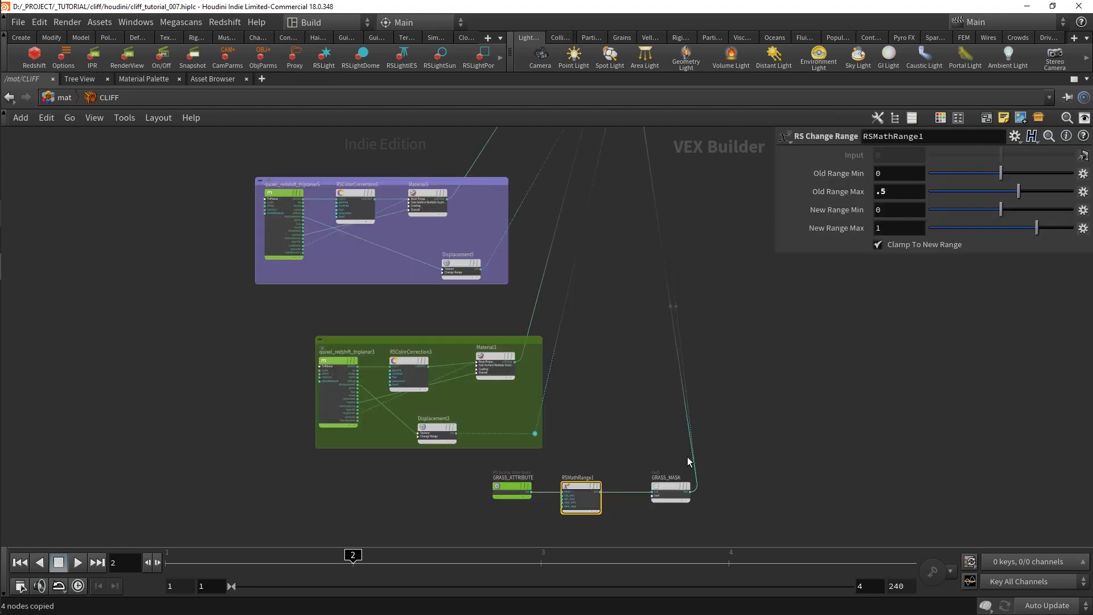
scroll(606, 447, down, 2)
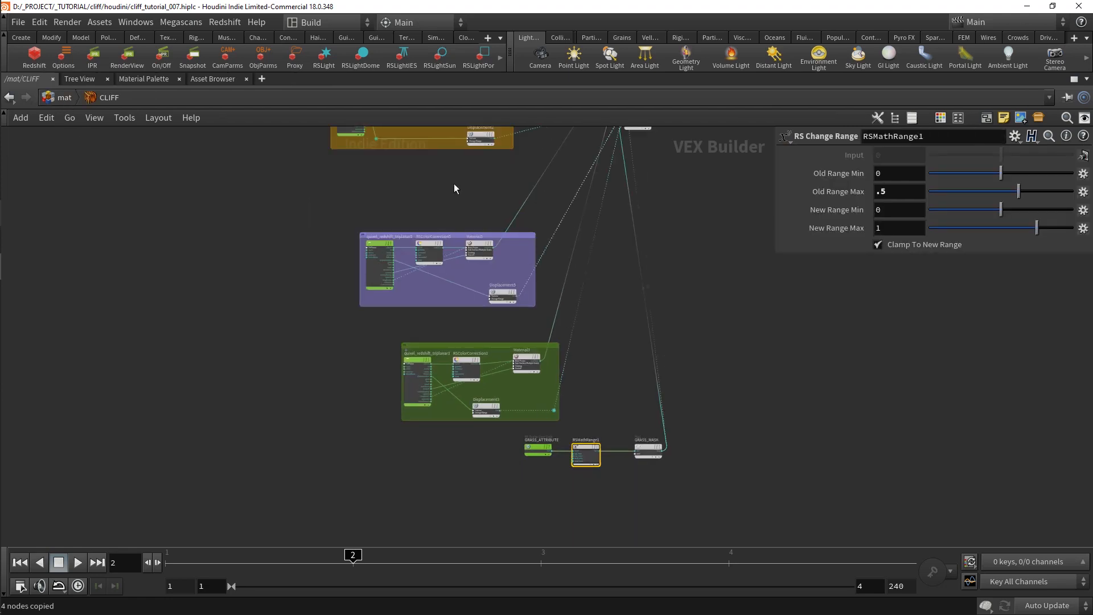
middle_drag(454, 184, 493, 409)
drag(226, 208, 419, 336)
shift+drag(442, 193, 600, 285)
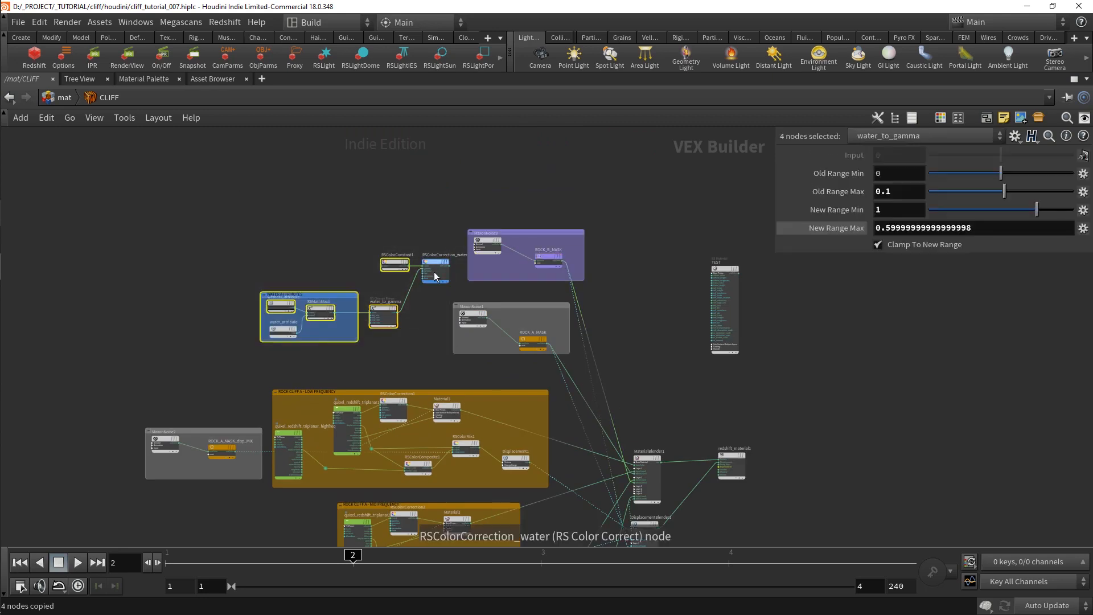
middle_drag(435, 277, 440, 358)
drag(440, 358, 281, 158)
key(ctrl+v)
Enclose the pasted nodes in a single network box titled ROCK C GROUND
double_click(983, 120)
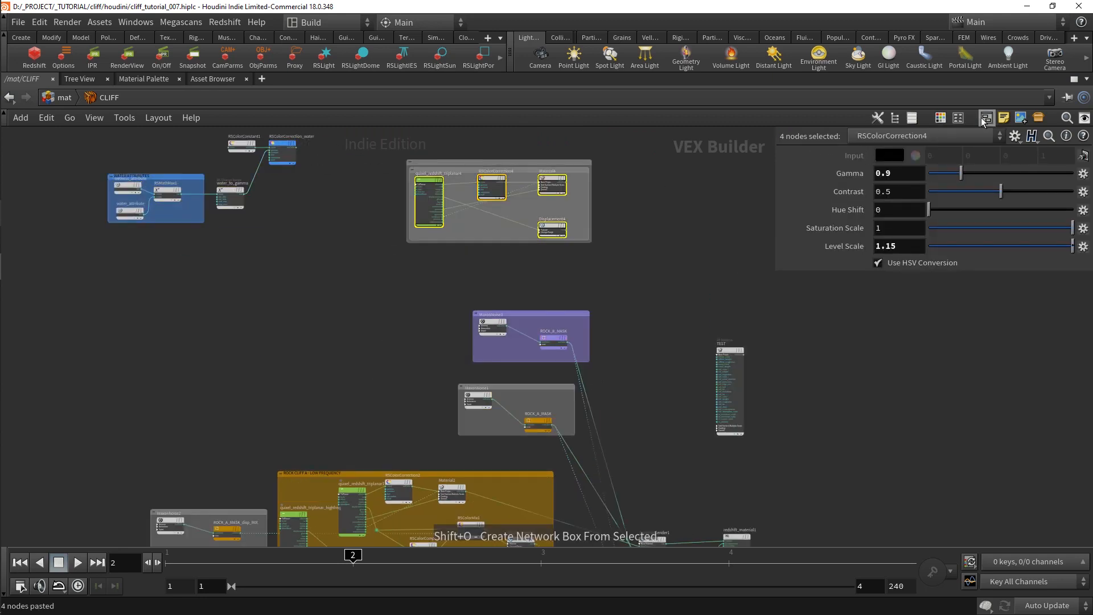
middle_drag(654, 195, 643, 205)
key(ctrl+z)
click(640, 209)
scroll(449, 180, up, 5)
double_click(420, 197)
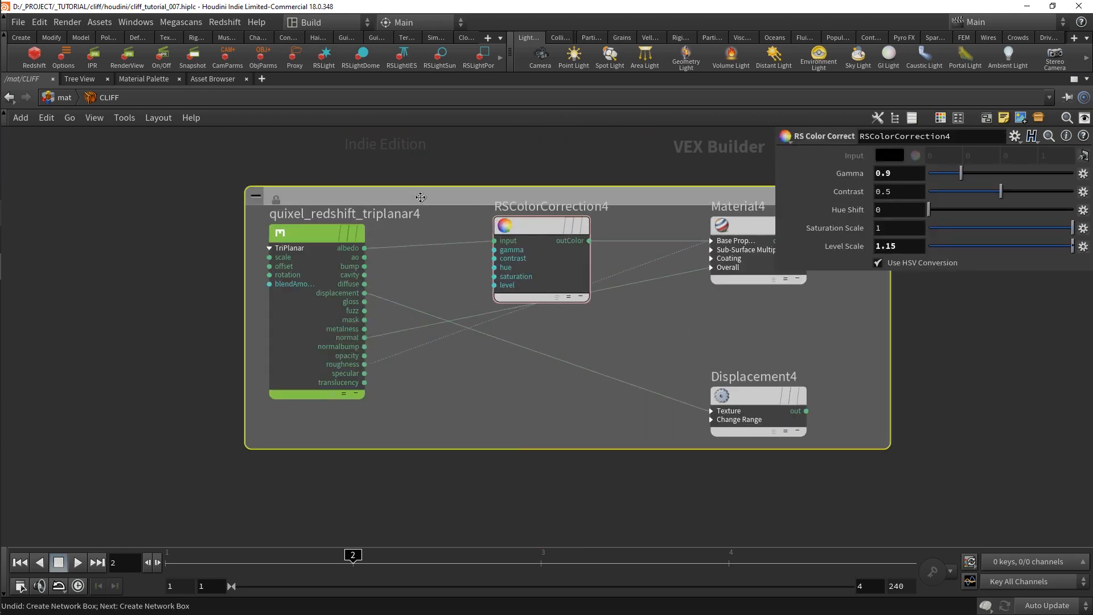
text(ROCK C)
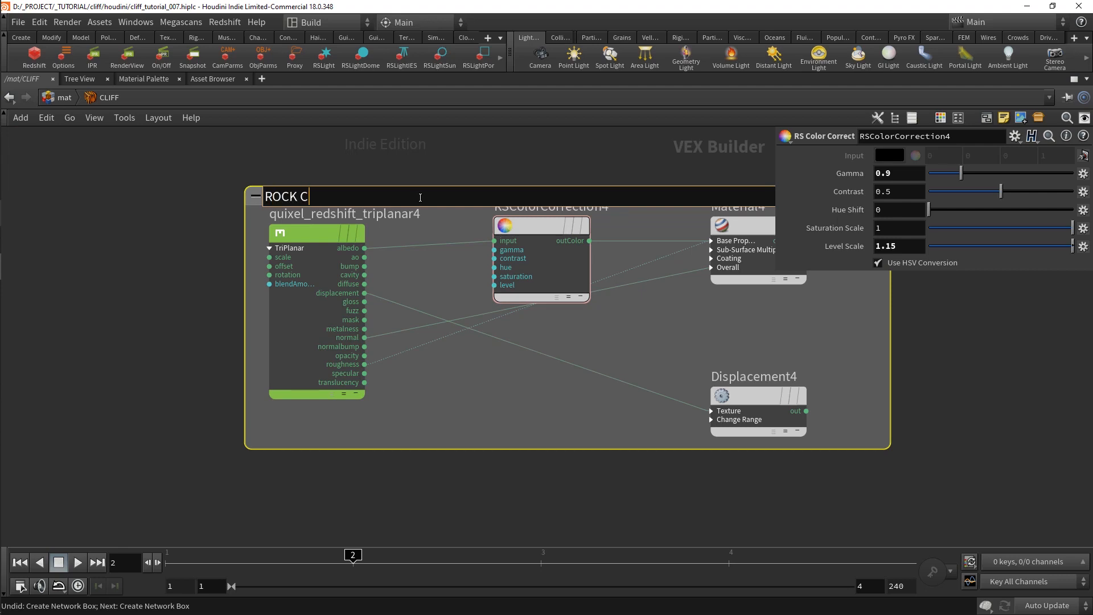
text( GROUND)
key(Return)
Color the ROCK C GROUND network box dark pink and position it just above the ROCK_B_MASK box
scroll(420, 197, down, 1)
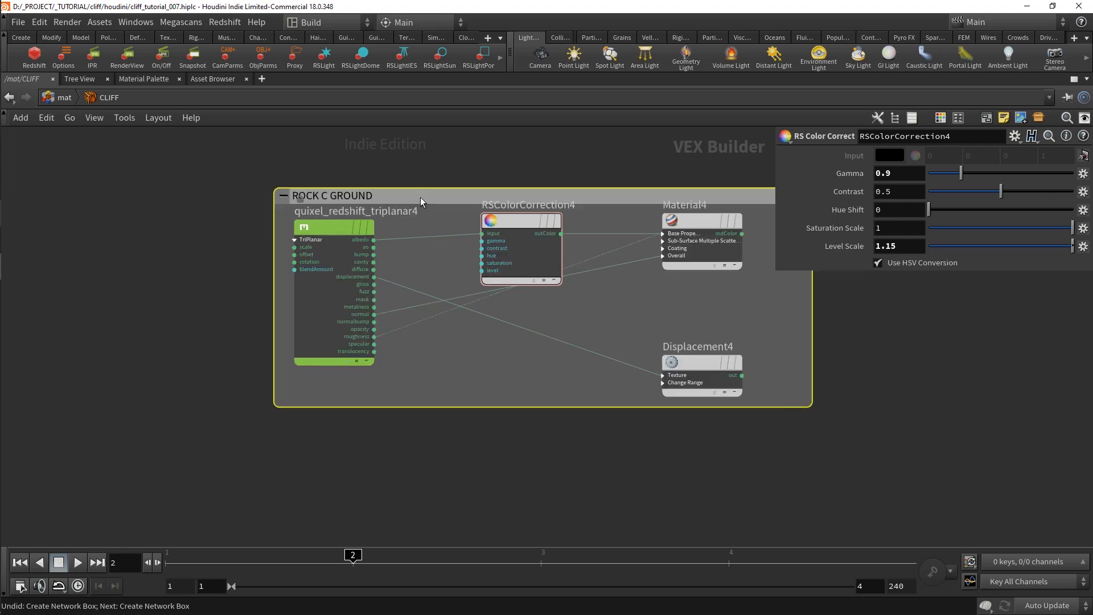
scroll(420, 197, down, 3)
drag(420, 197, 389, 216)
key(c)
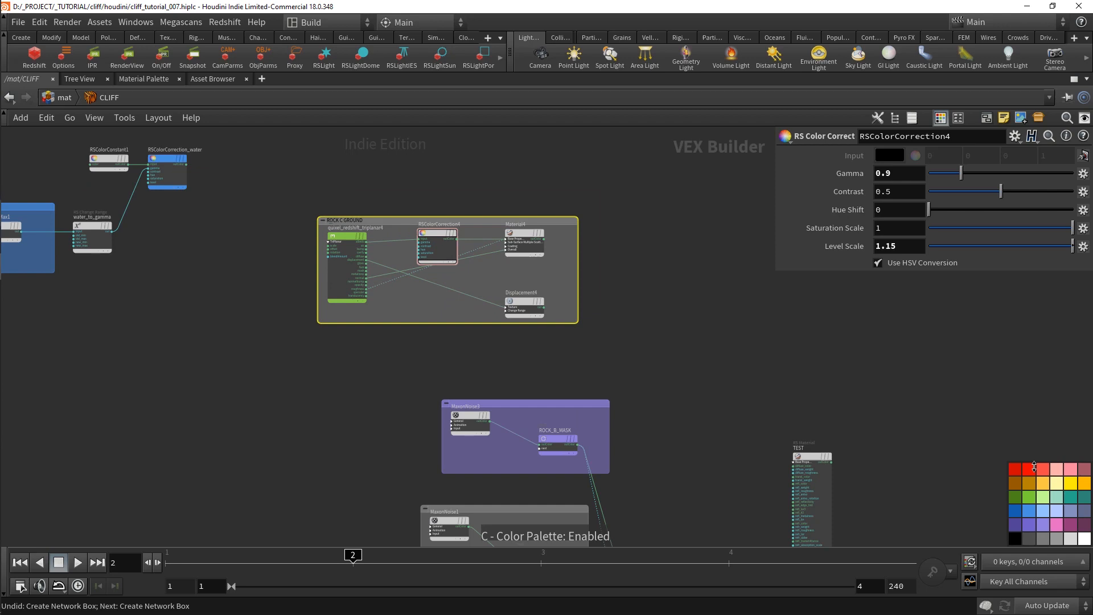
click(1084, 470)
key(c)
scroll(650, 405, down, 3)
middle_drag(650, 405, 585, 273)
drag(533, 166, 555, 193)
scroll(555, 233, up, 1)
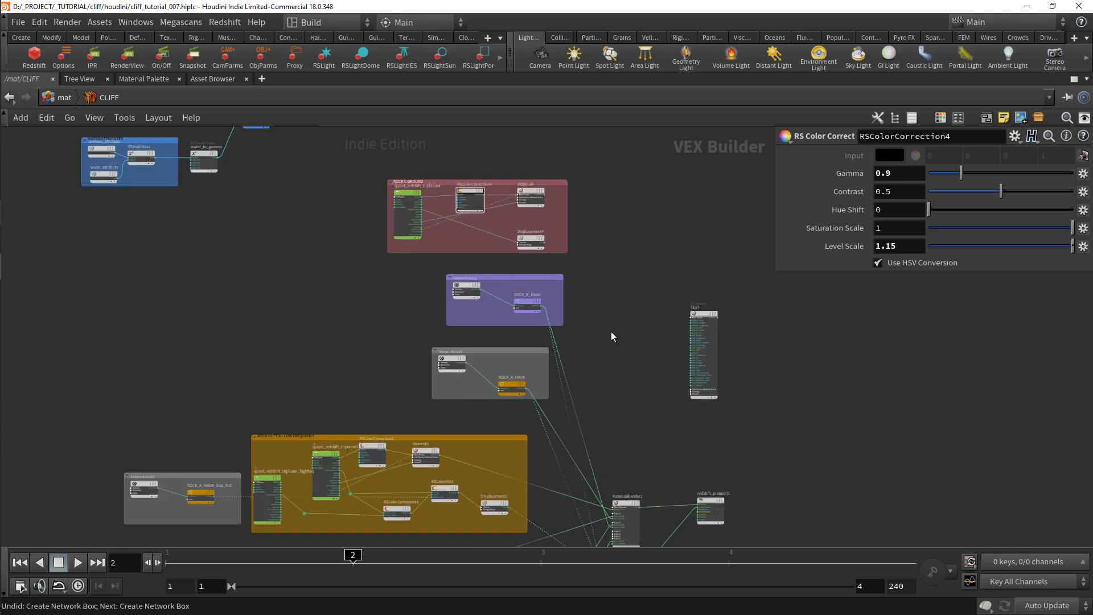
Expand Layer 3 of MaterialBlender1 and connect Material4's output to layerColor3
middle_drag(595, 465, 594, 360)
scroll(616, 414, up, 7)
click(593, 443)
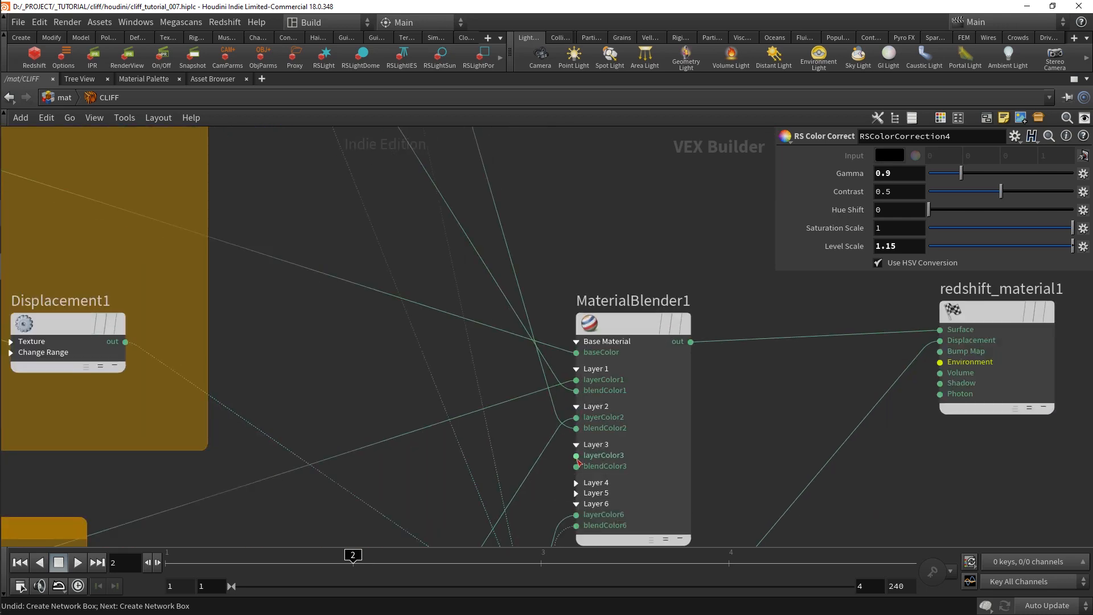
click(577, 457)
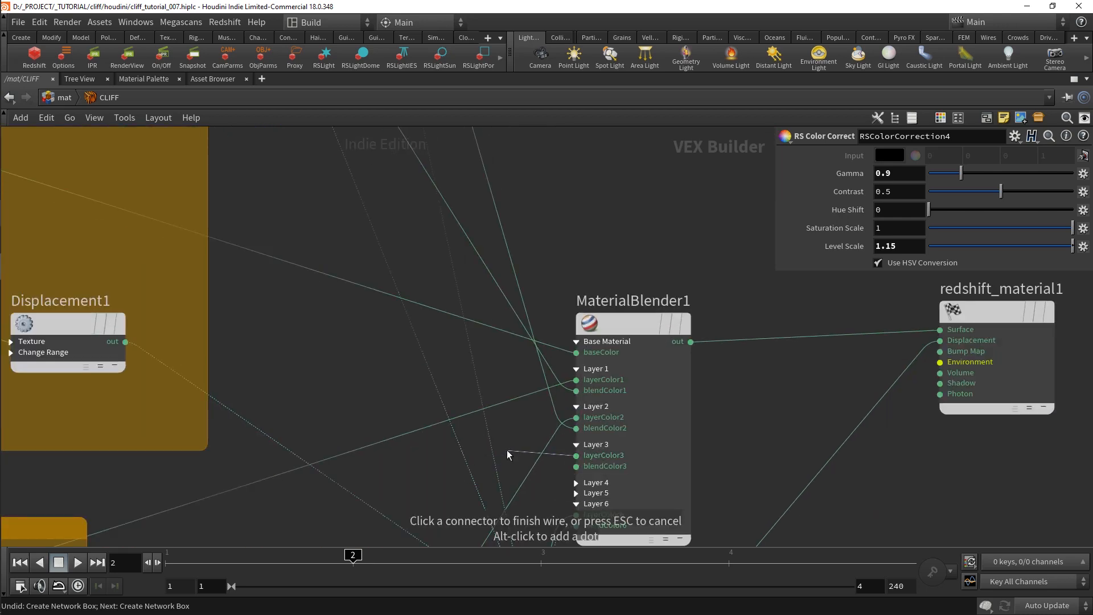
scroll(507, 450, down, 3)
middle_drag(500, 133, 525, 343)
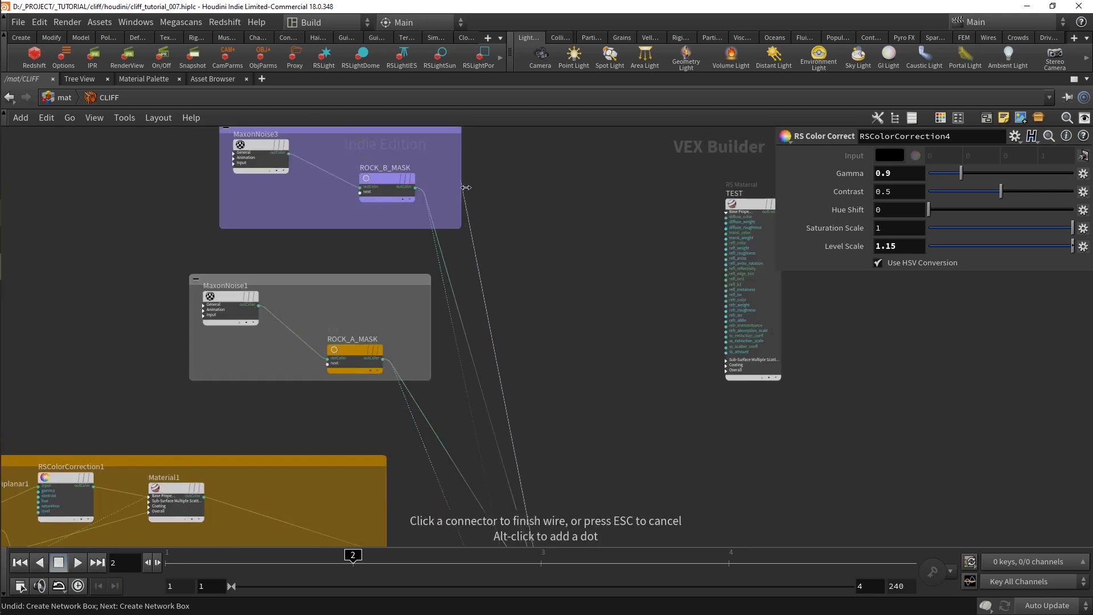
middle_drag(462, 186, 476, 364)
click(437, 135)
Add an RS Displacement Blender and insert it between DisplacementBlender1's output and the redshift_material1 displacement input
scroll(484, 233, down, 2)
middle_drag(518, 327, 516, 231)
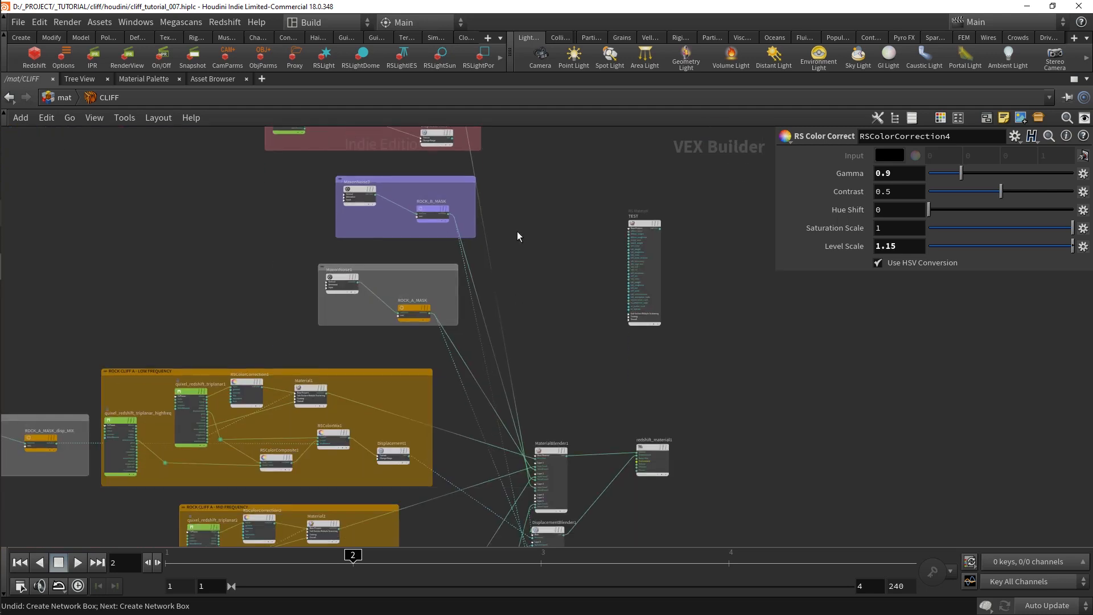
scroll(514, 409, up, 10)
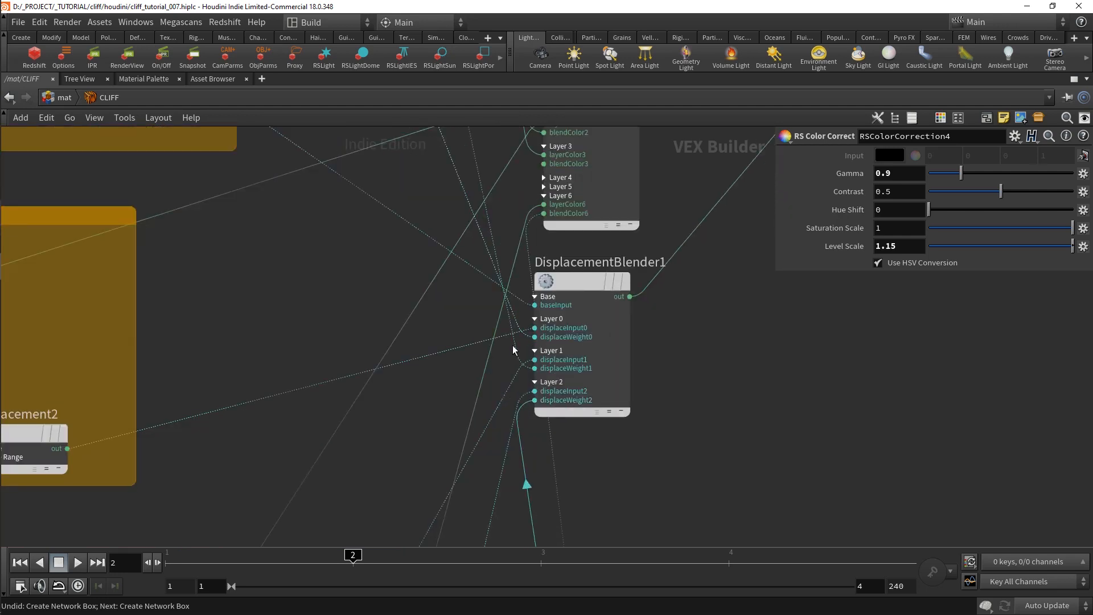
scroll(631, 390, down, 4)
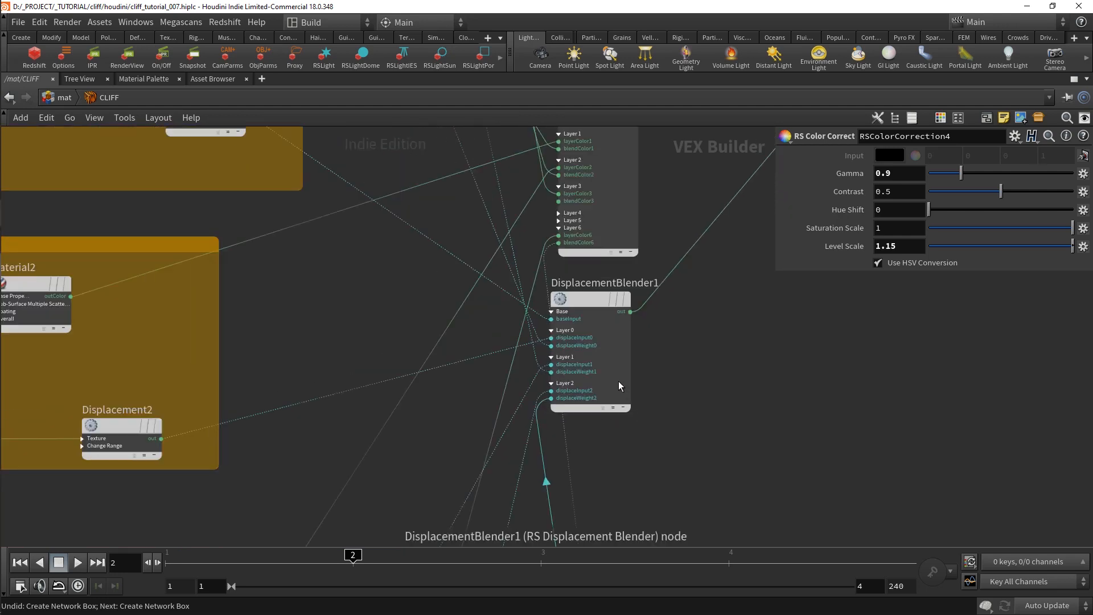
key(Tab)
text(displace)
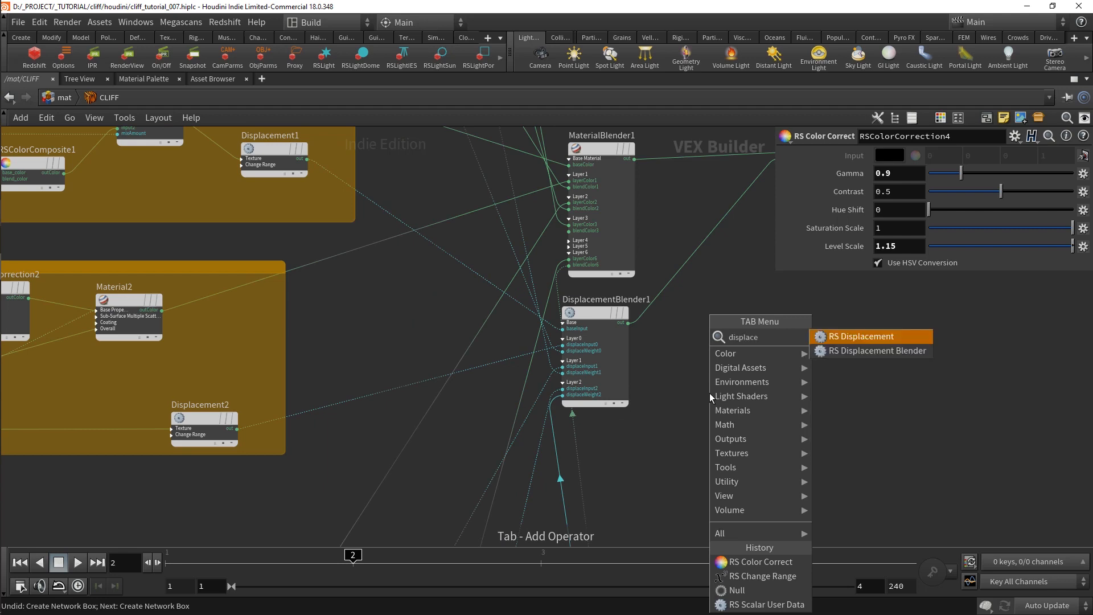
key(Down)
key(Return)
click(677, 405)
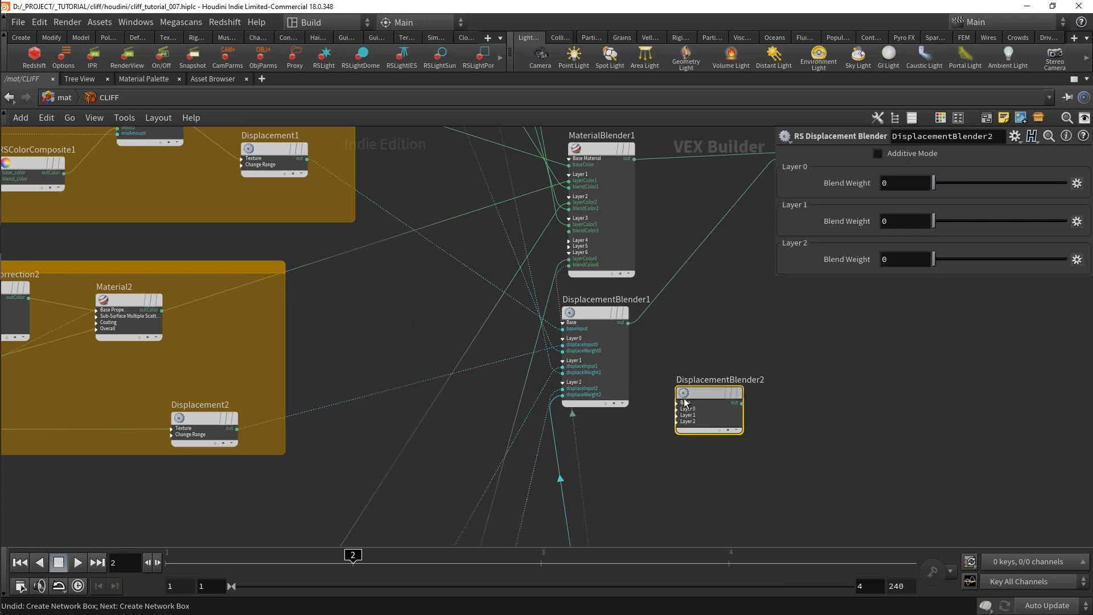
drag(677, 403, 628, 323)
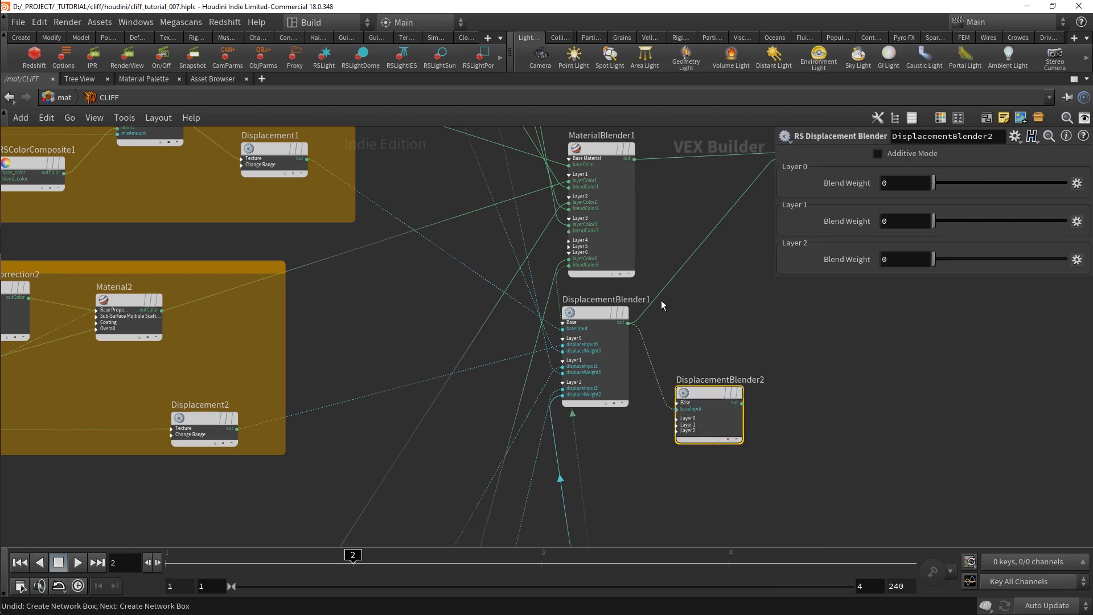
drag(768, 390, 742, 403)
Expand Layer 0 of DisplacementBlender2 and connect Displacement4's output to displaceInput0
click(677, 419)
drag(679, 422, 677, 429)
scroll(651, 434, down, 1)
scroll(653, 435, up, 2)
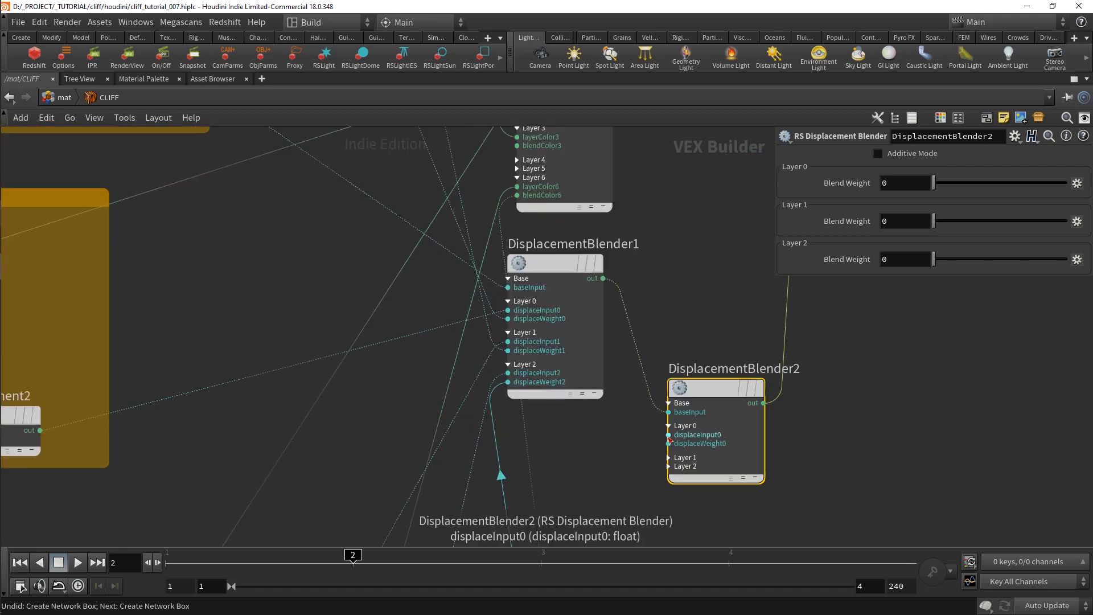
click(669, 434)
scroll(601, 452, down, 1)
scroll(582, 402, down, 5)
middle_drag(602, 207, 602, 393)
click(514, 291)
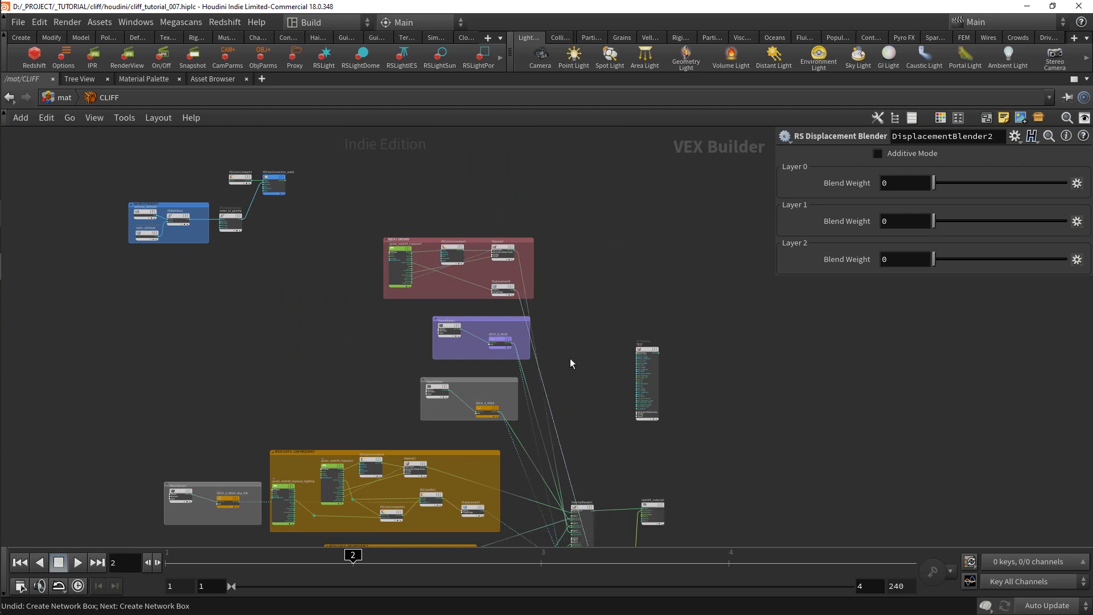
Add dots to the Material4 and Displacement4 wires to route them clear of the mask boxes
mouse_move(586, 483)
middle_down()
mouse_move(592, 330)
mouse_move(598, 481)
middle_up()
scroll(599, 481, up, 2)
alt+drag(546, 411, 557, 176)
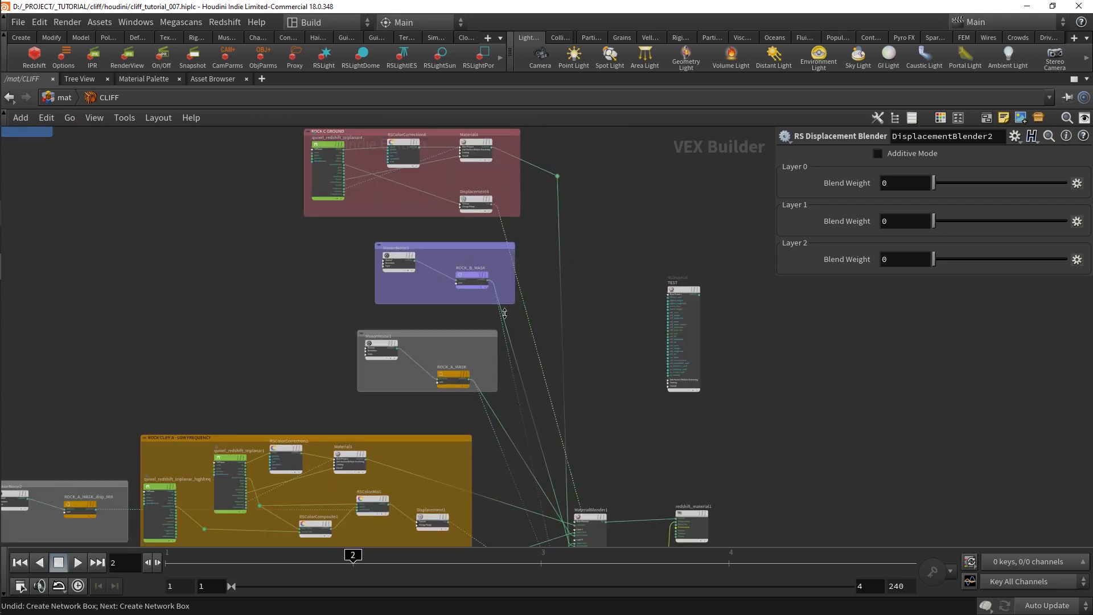
alt+drag(528, 327, 607, 211)
scroll(632, 222, down, 1)
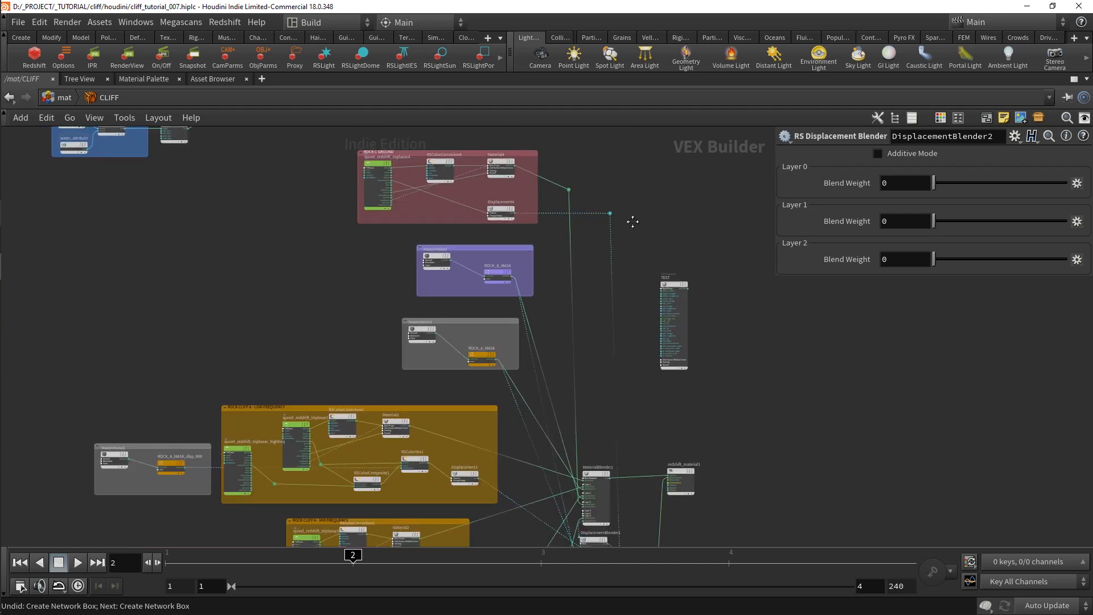
Duplicate the purple ROCK_B_MASK network box together with its Maxon Noise and null nodes
middle_drag(632, 222, 627, 115)
scroll(599, 487, up, 3)
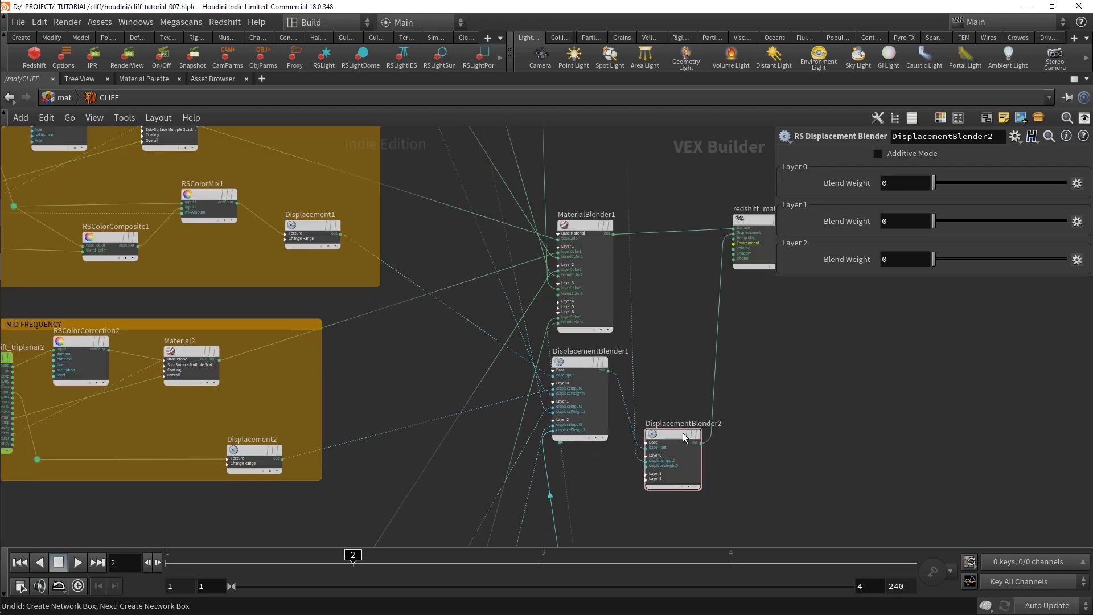
scroll(668, 452, up, 3)
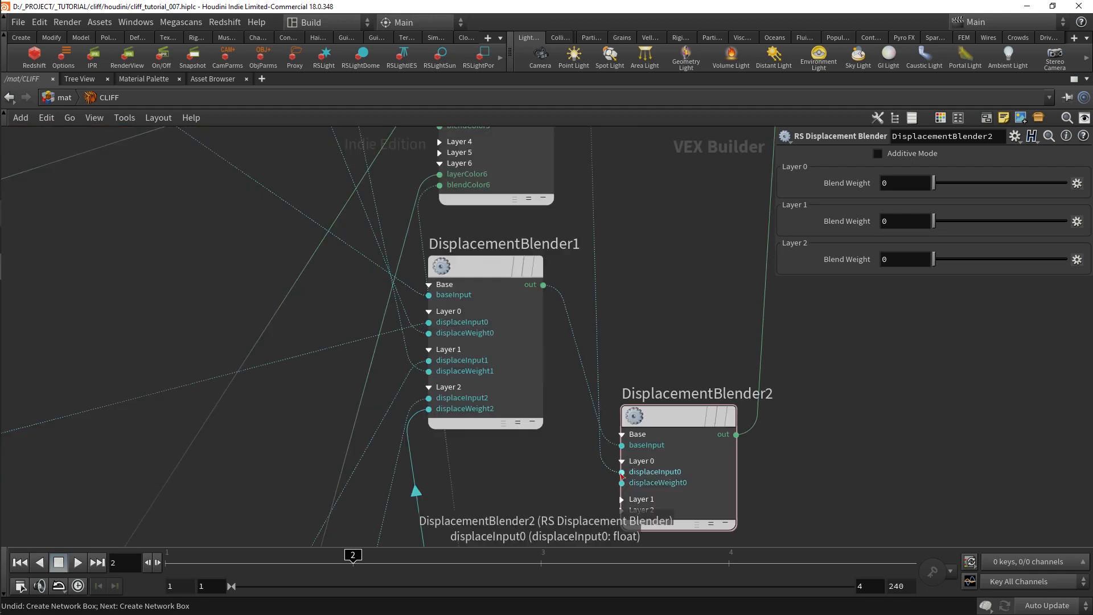
scroll(539, 400, down, 3)
middle_drag(482, 184, 565, 436)
middle_drag(470, 271, 486, 394)
drag(261, 277, 237, 317)
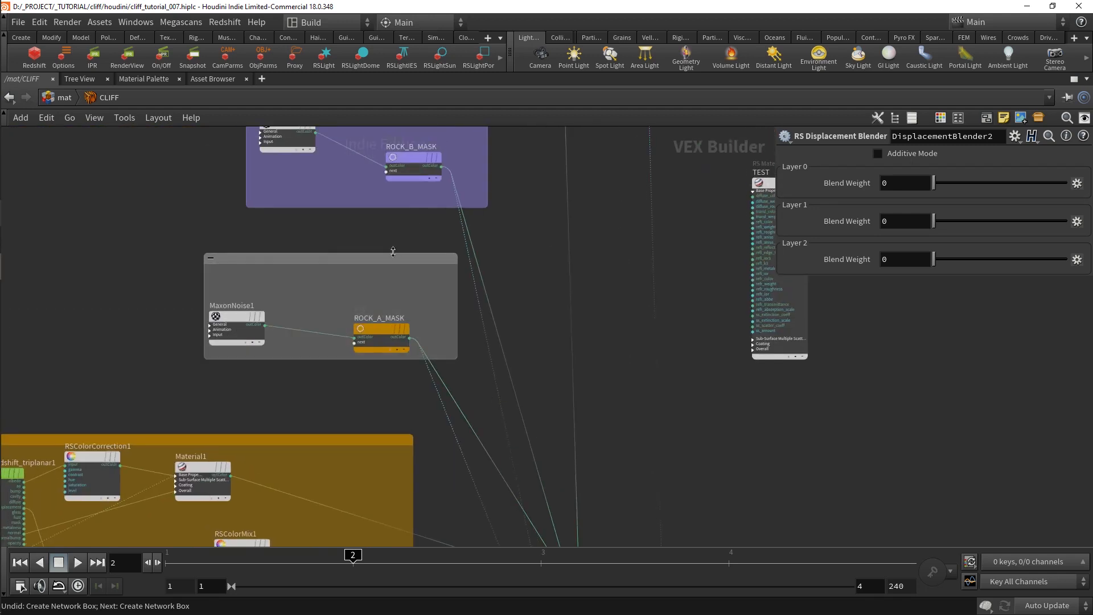
middle_drag(392, 251, 393, 450)
drag(176, 288, 531, 426)
key(ctrl+c)
key(ctrl+v)
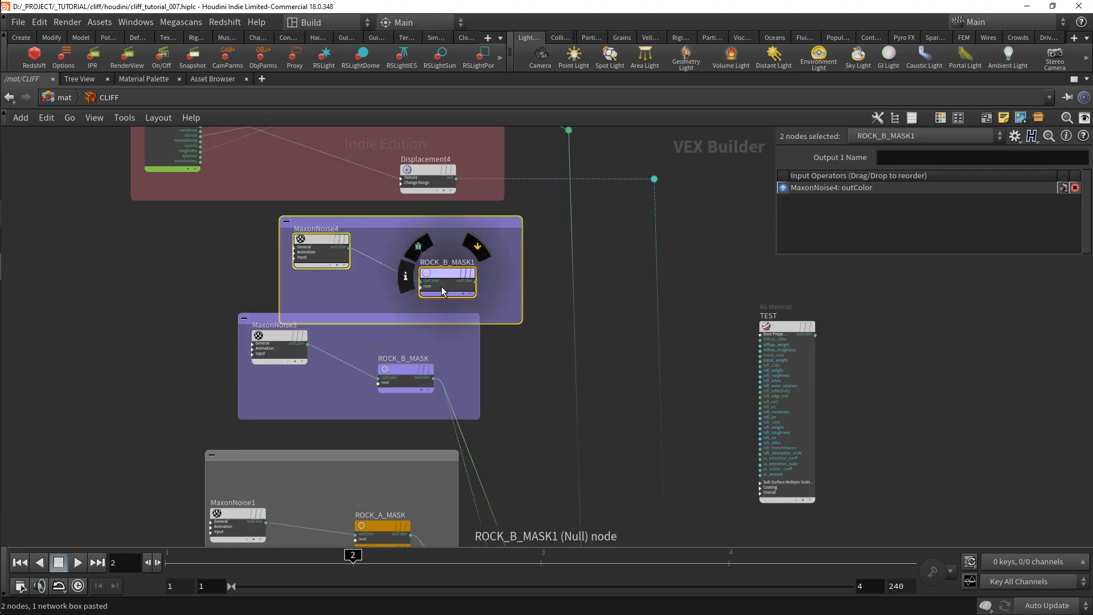
Resize and space out the two purple mask boxes and tidy the nodes inside them so they no longer overlap
drag(458, 316, 453, 336)
click(495, 347)
drag(521, 324, 516, 304)
drag(276, 365, 270, 383)
drag(365, 332, 365, 351)
drag(380, 220, 341, 227)
drag(397, 277, 401, 260)
Rename the duplicated null ROCK_C_MASK and color it and its network box pink
double_click(408, 247)
key(BackSpace)
key(Return)
key(c)
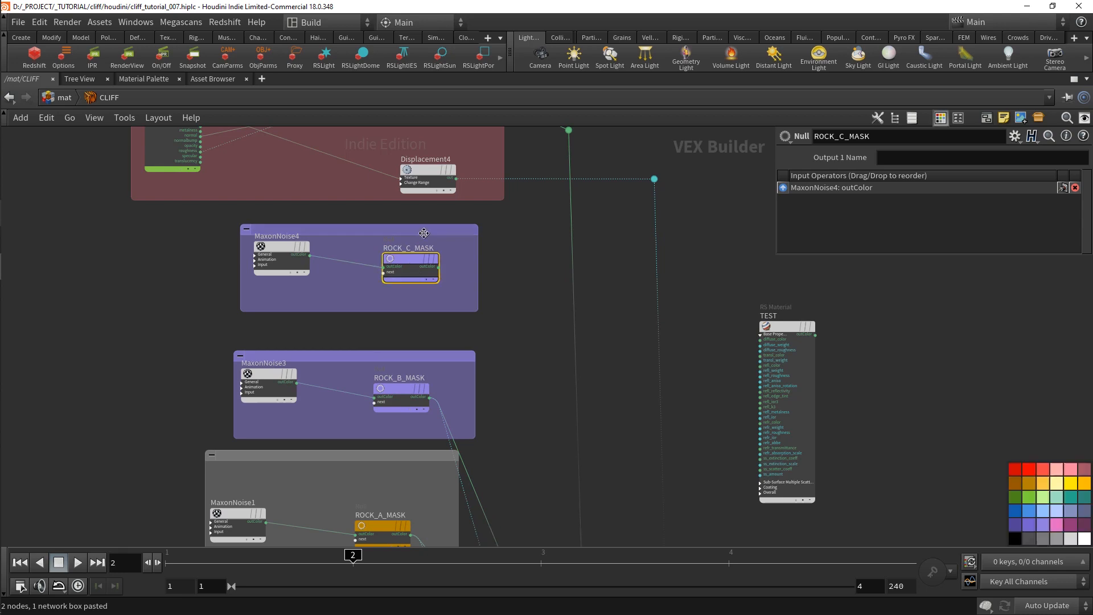
click(1072, 470)
key(c)
click(479, 317)
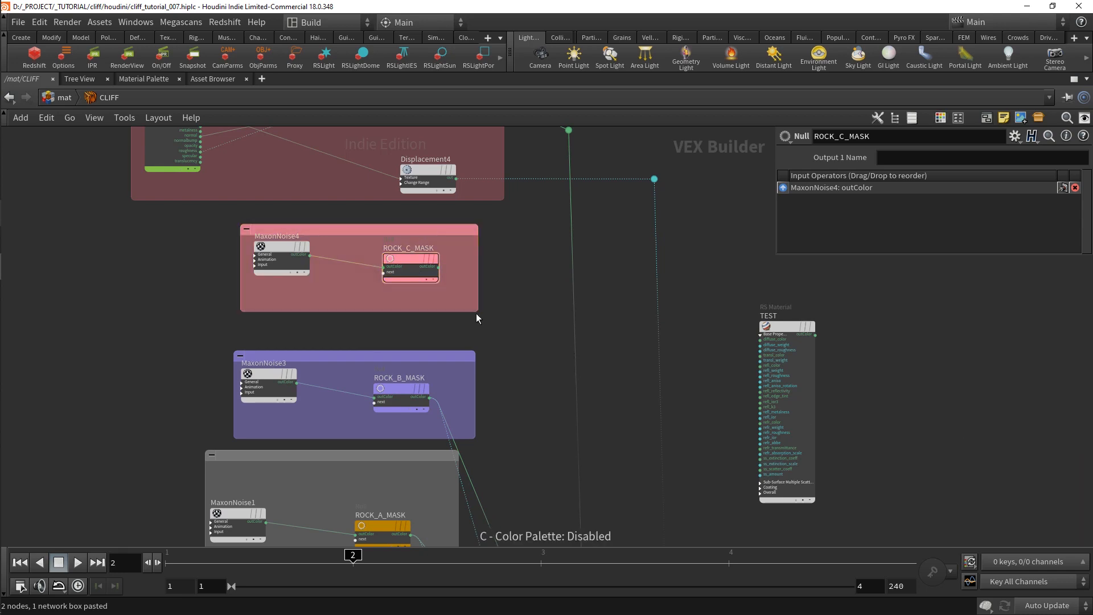
Replace the Maxon Noise in the pink mask box with an RS Scalar User Data node wired into ROCK_C_MASK
drag(285, 255, 283, 265)
middle_drag(370, 296, 459, 327)
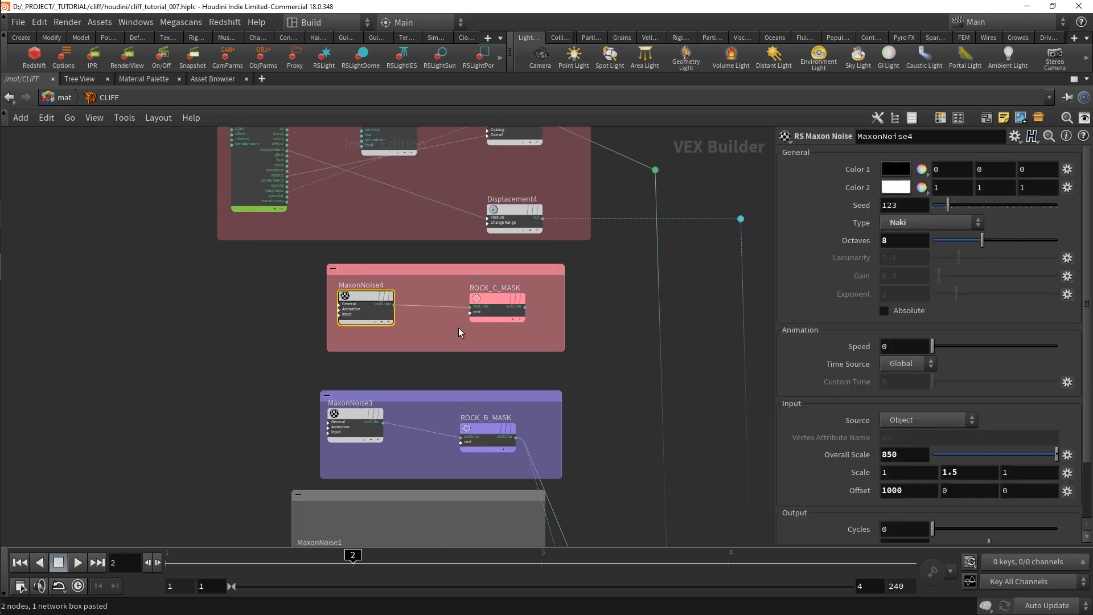
scroll(458, 326, up, 2)
key(Delete)
key(Tab)
text(curv)
key(Return)
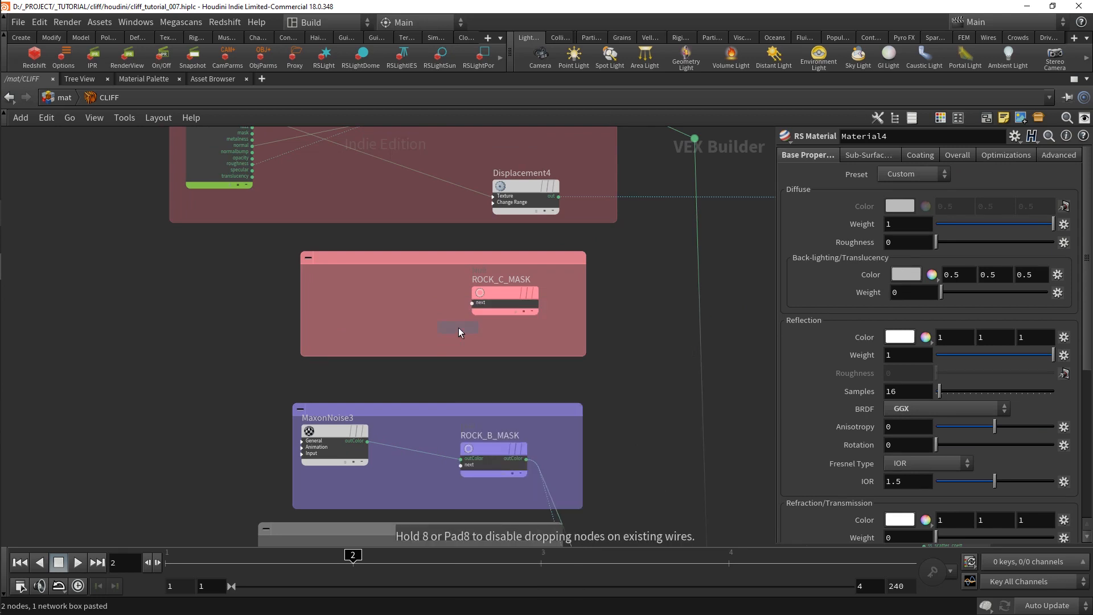
click(343, 289)
click(375, 298)
click(472, 302)
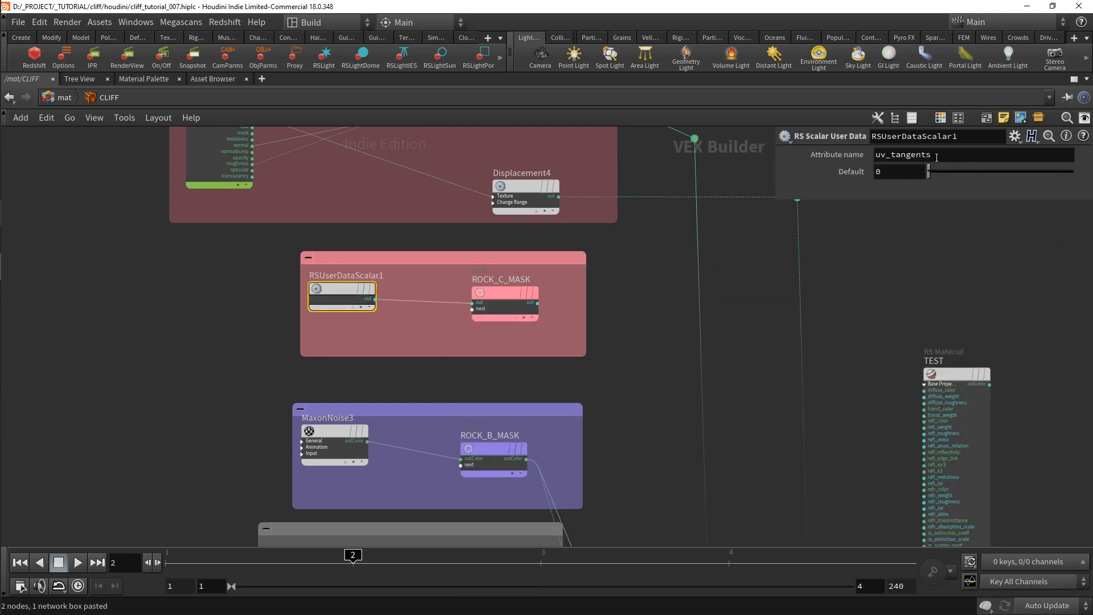
Set the scalar user data attribute name to ground and rename the node GROUND_ATTRIBUTE
double_click(936, 155)
text(ground)
key(Return)
double_click(380, 277)
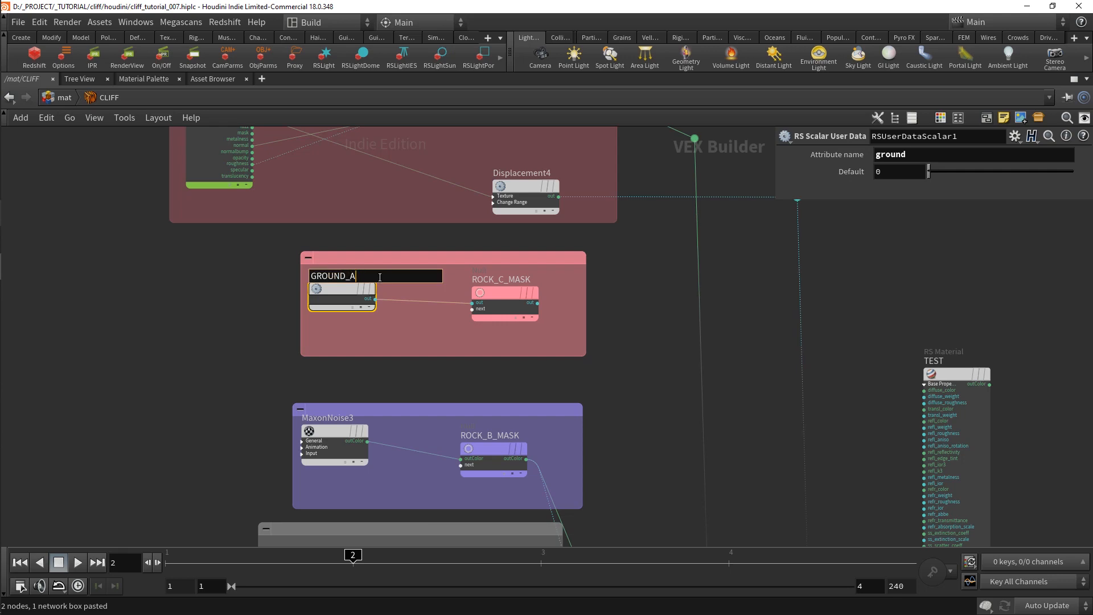
text(GROUND_ATTRIBUTE)
key(Return)
Connect the ROCK_C_MASK output to the ROCK C layer's blend color input on MaterialBlender1
scroll(399, 279, down, 6)
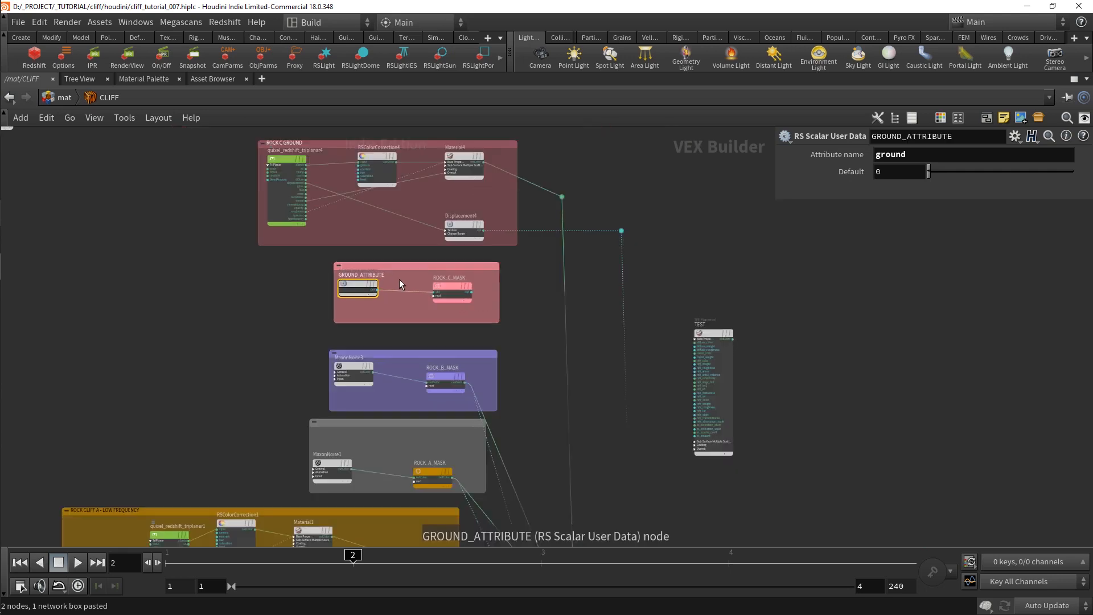
scroll(458, 295, up, 3)
click(451, 279)
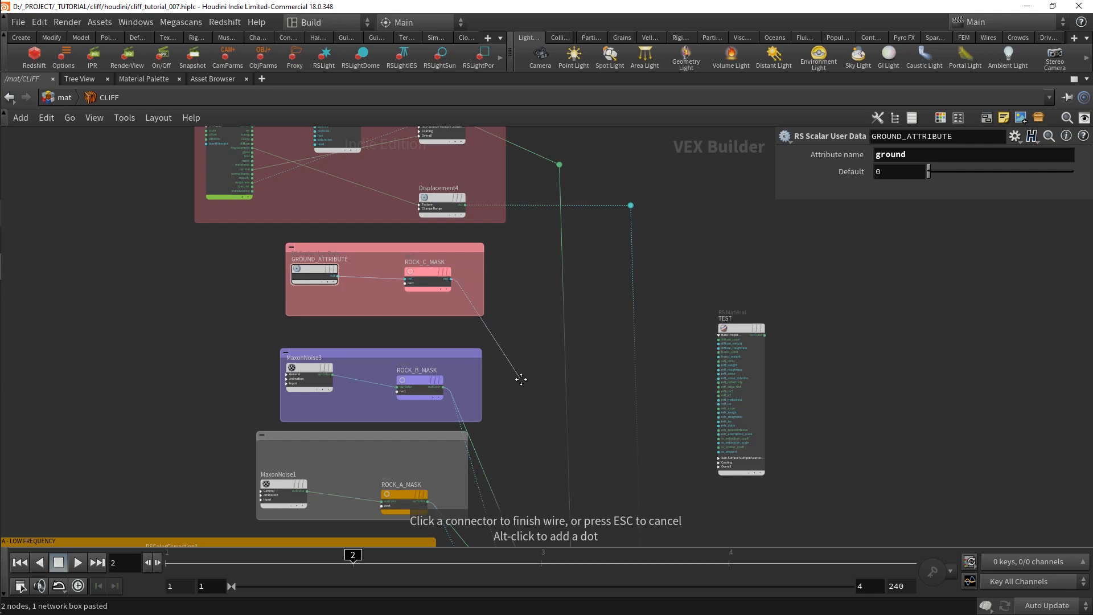
middle_drag(561, 541, 554, 471)
scroll(553, 470, up, 5)
click(601, 443)
scroll(569, 460, down, 5)
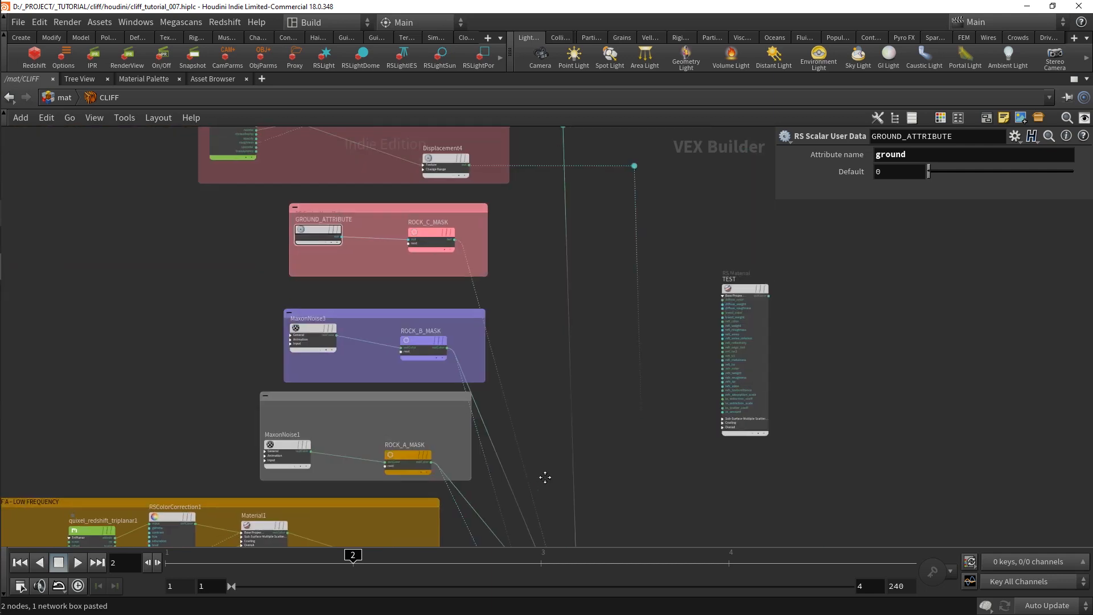
Connect ROCK_C_MASK to the displaceWeight0 input of DisplacementBlender2
scroll(550, 252, down, 4)
scroll(573, 415, up, 5)
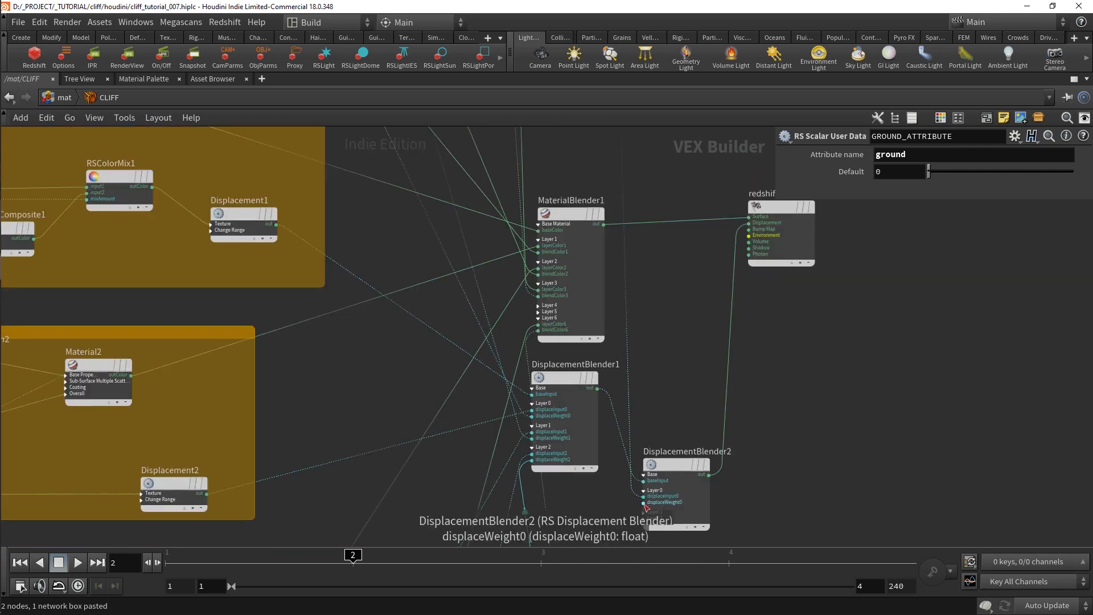
click(532, 426)
scroll(512, 425, down, 5)
scroll(488, 304, up, 4)
Add dots to the two ROCK_C_MASK wires to route them clear of the network boxes, and save the scene
click(507, 266)
middle_drag(543, 454, 531, 403)
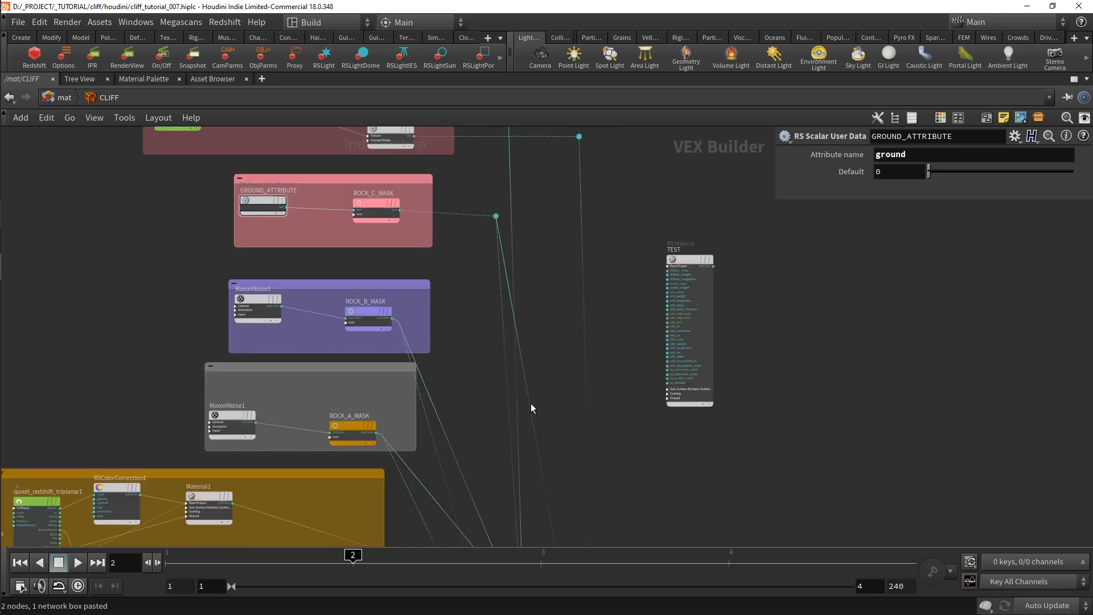
alt+drag(530, 403, 589, 223)
scroll(607, 319, down, 3)
scroll(613, 341, down, 3)
key(ctrl+s)
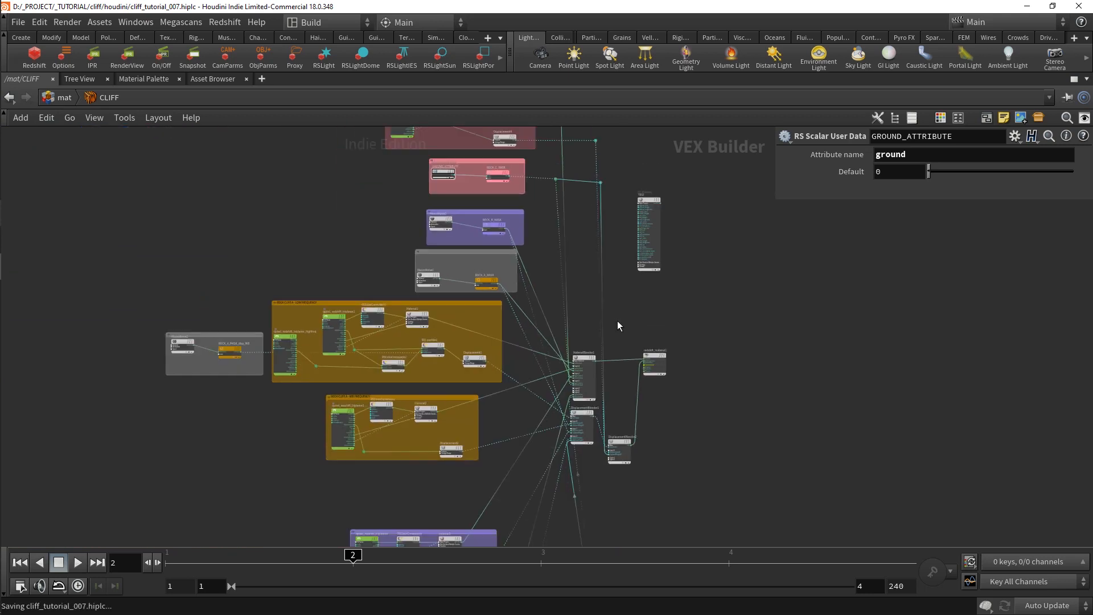
scroll(546, 251, down, 1)
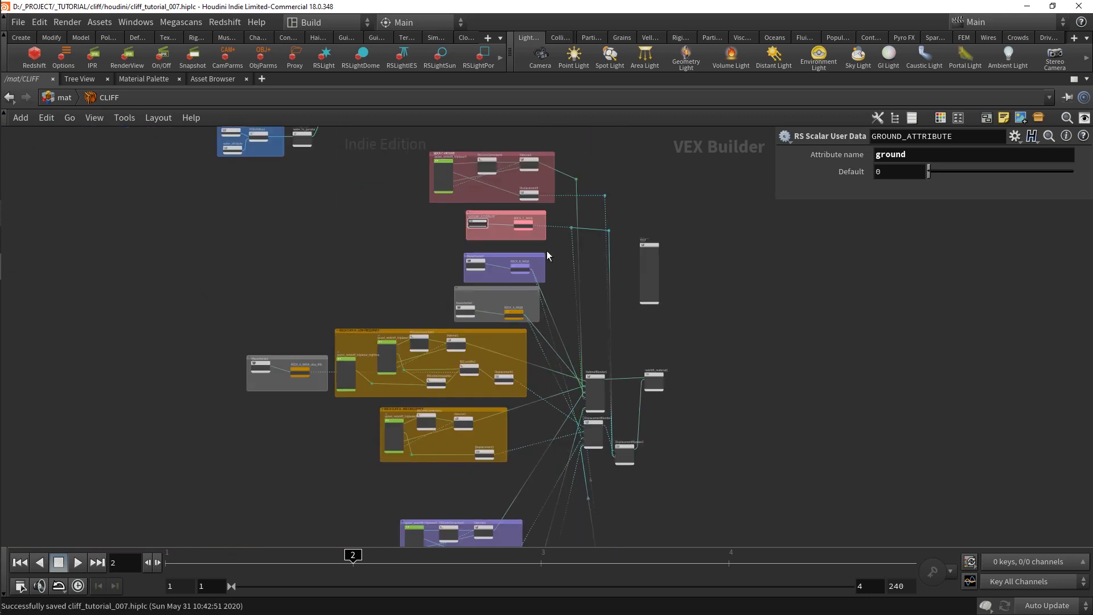
middle_drag(546, 251, 545, 228)
scroll(545, 228, down, 1)
key(ctrl+s)
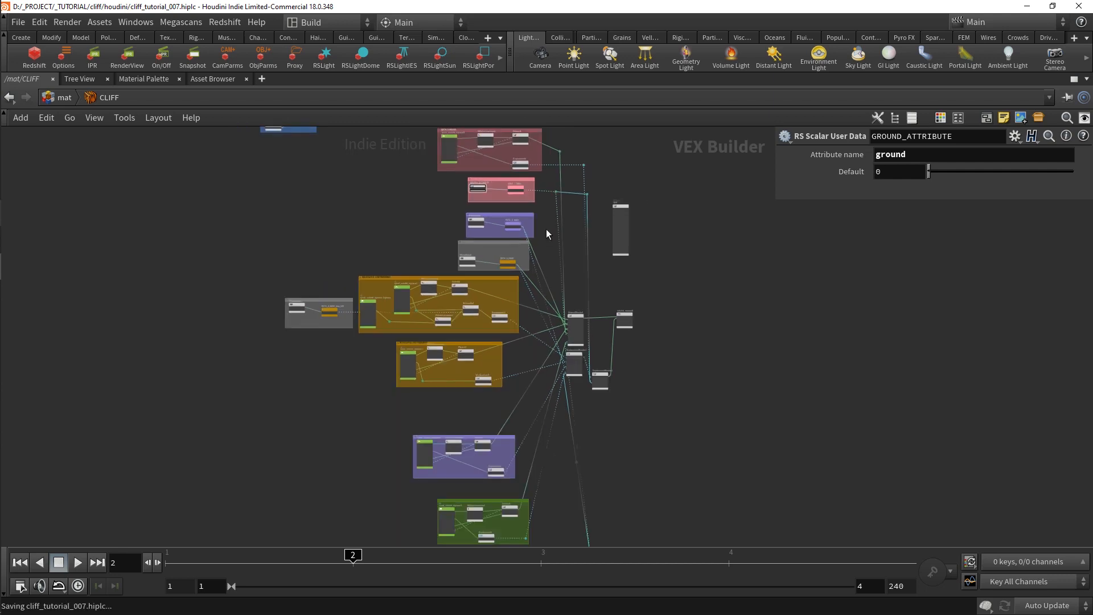
Render the cliff in the Redshift render view and store a snapshot of the result
click(128, 57)
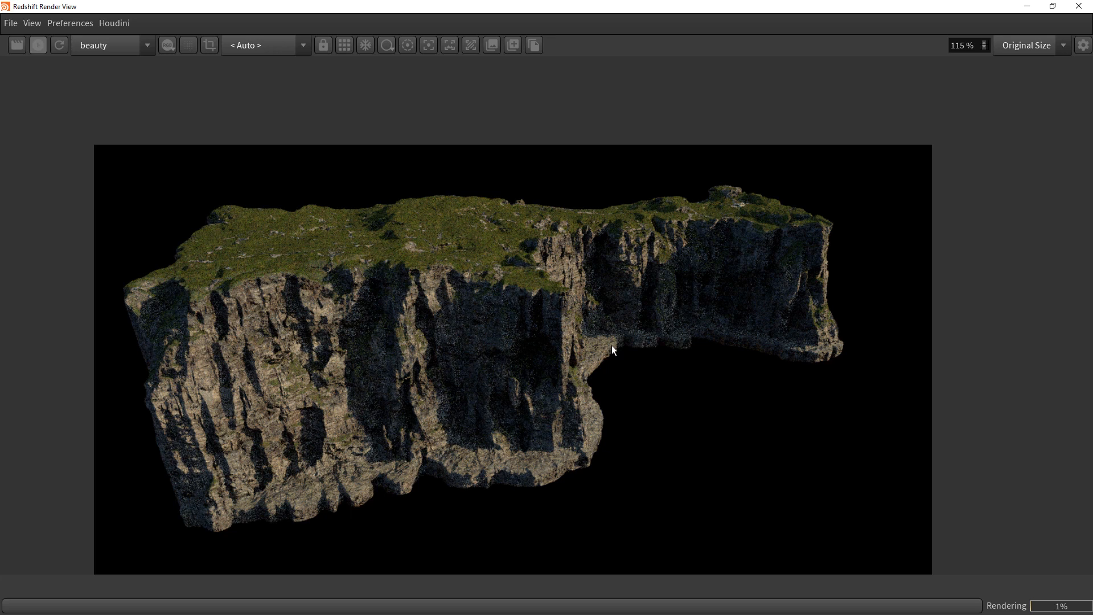
scroll(490, 315, up, 5)
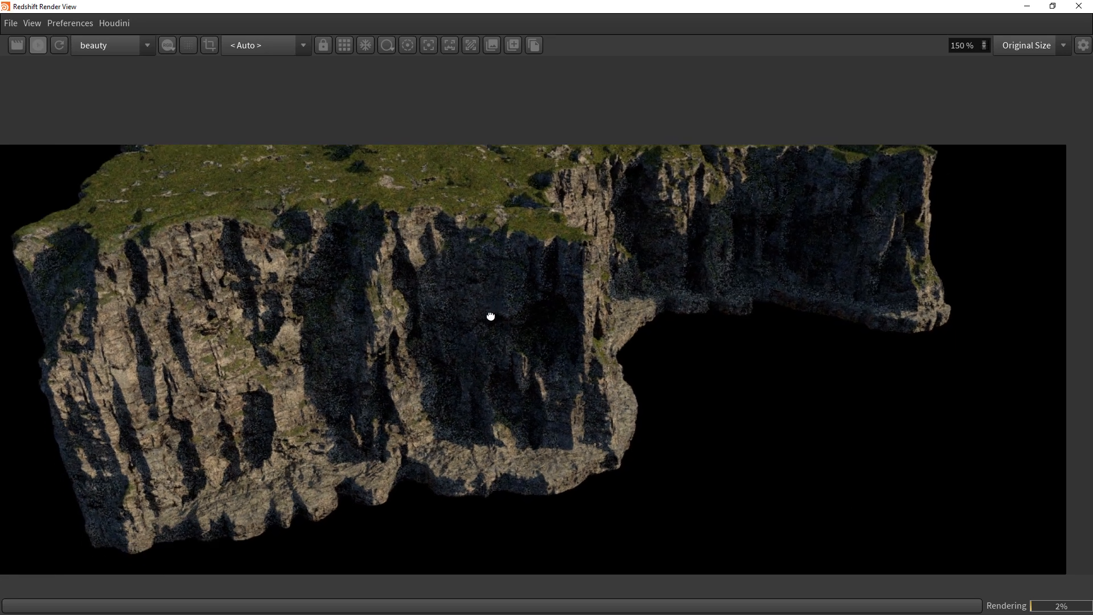
click(491, 45)
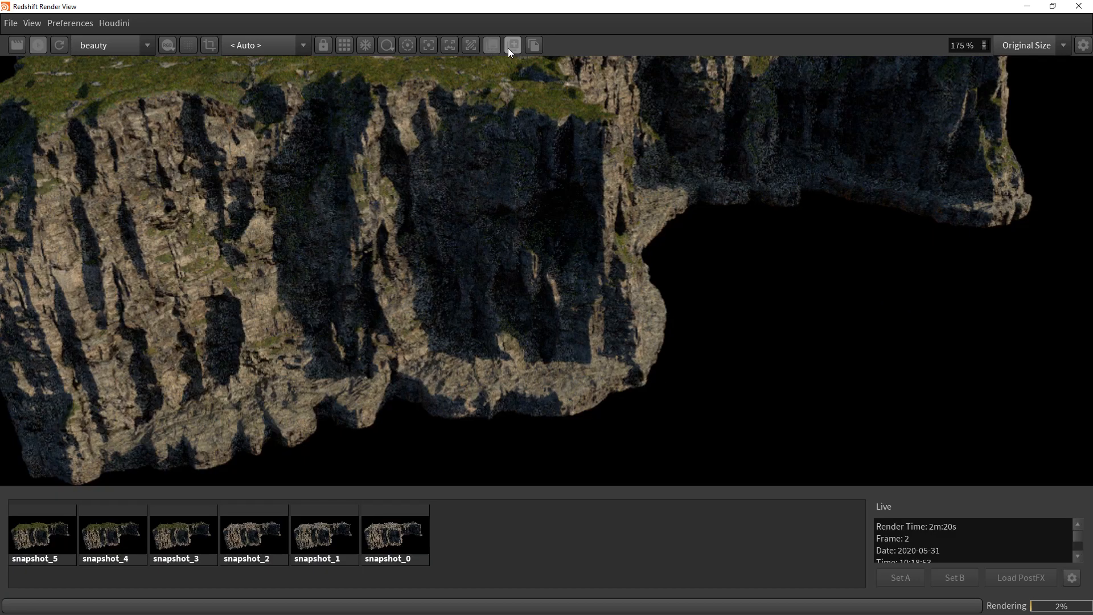
Compare snapshot_5 with snapshot_6, checking the base of the cliff, and close the render view
click(103, 542)
click(46, 544)
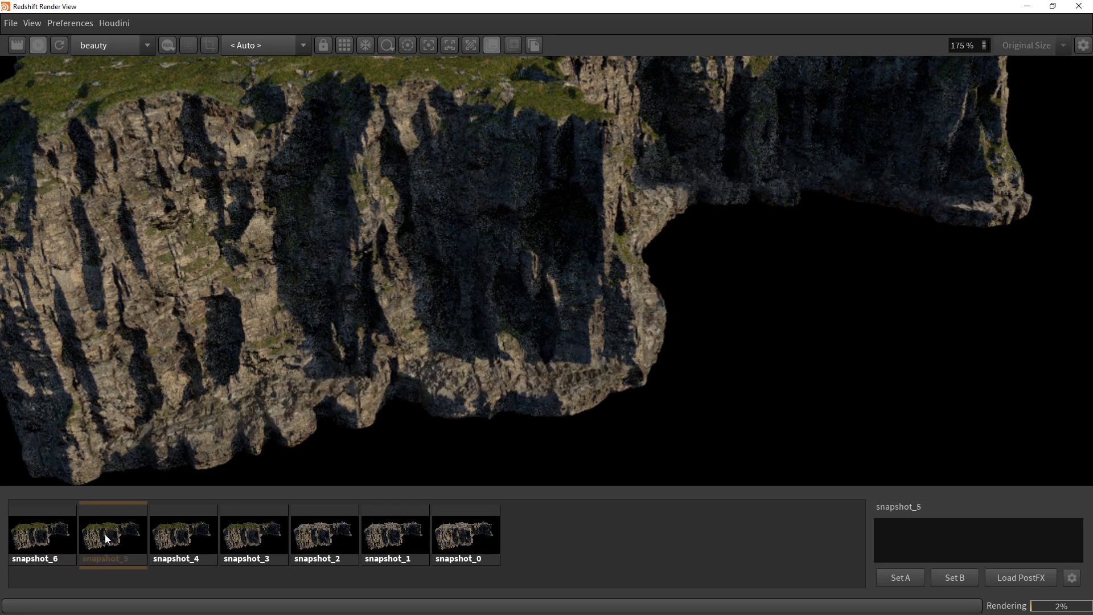
scroll(300, 353, down, 2)
scroll(314, 354, down, 3)
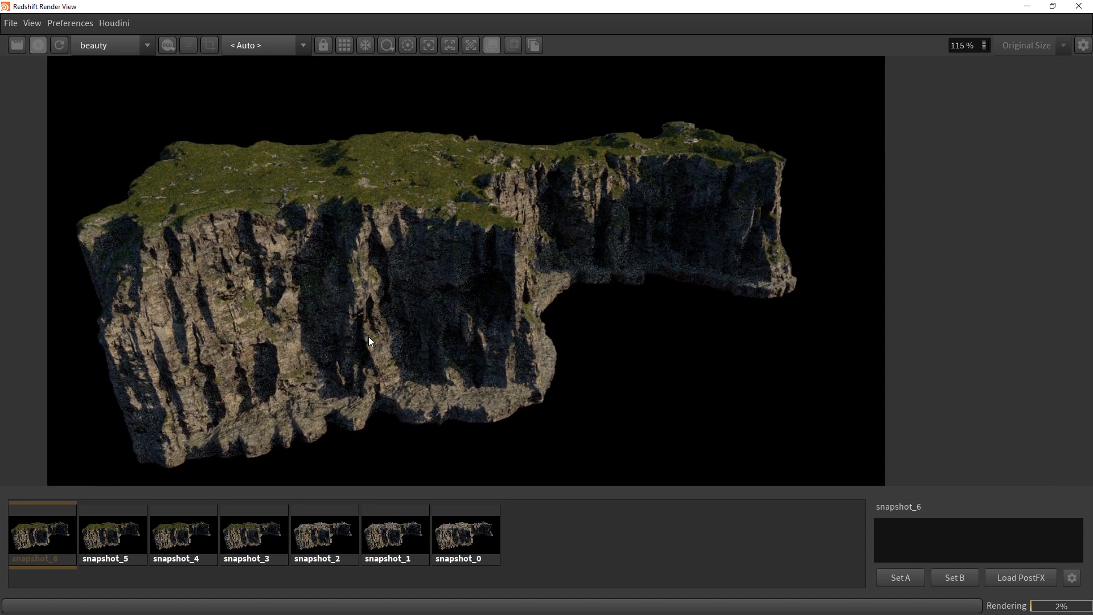
click(1080, 6)
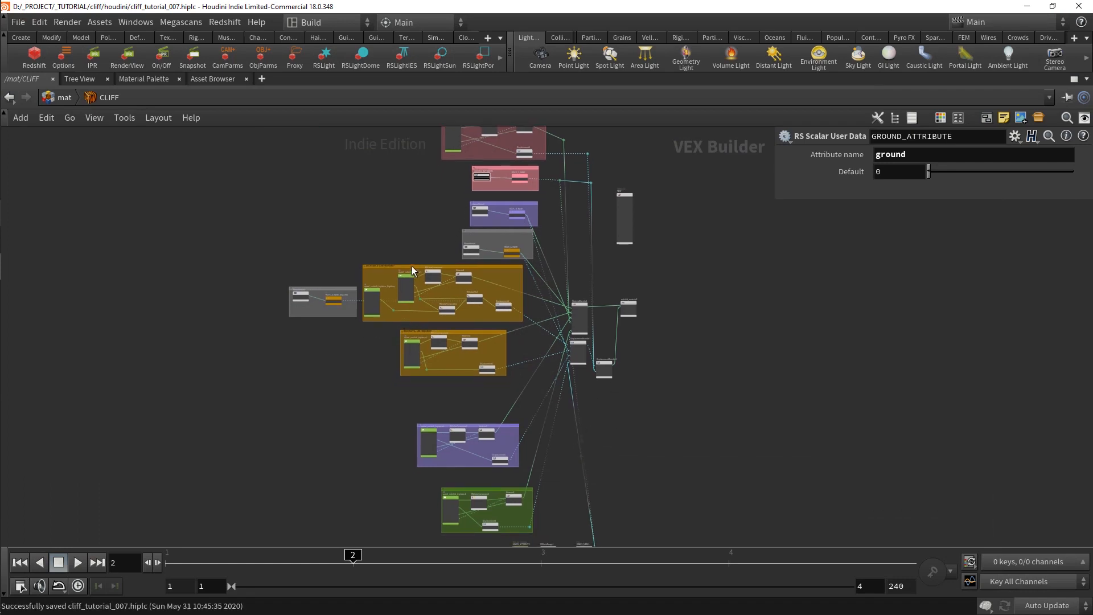
Delete the unneeded items beside the water nodes and move the WATER ATTRIBUTES box with water_to_gamma above the ROCK C GROUND box
scroll(411, 265, down, 1)
middle_drag(411, 265, 451, 403)
scroll(394, 283, up, 6)
click(381, 244)
drag(428, 164, 293, 182)
key(Delete)
key(Delete)
scroll(277, 178, down, 4)
drag(231, 181, 494, 174)
scroll(500, 190, up, 6)
click(507, 240)
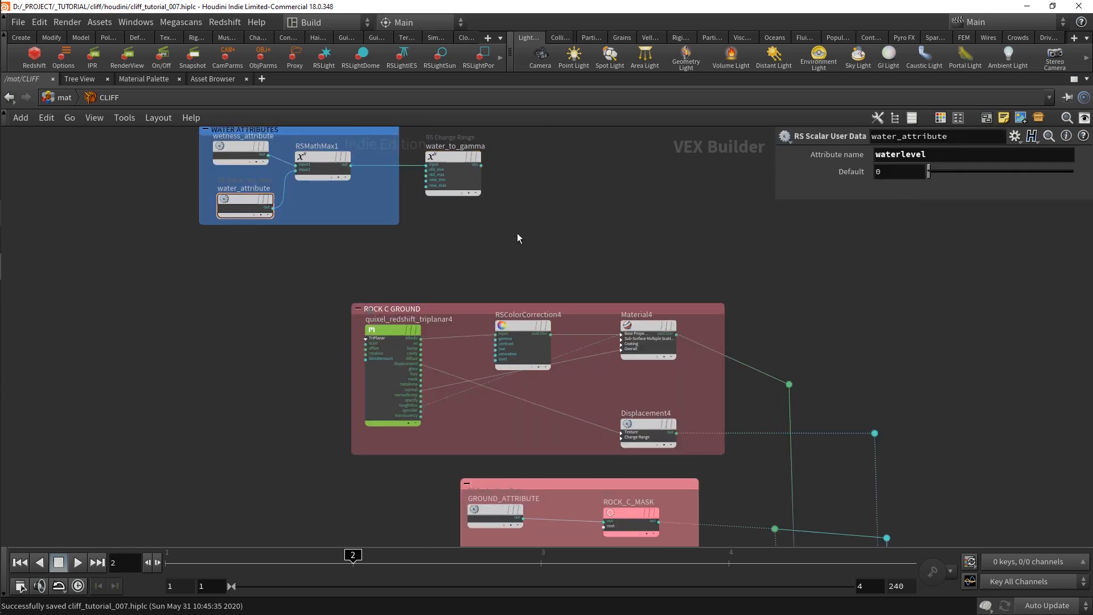
Insert an RS Color Correct node between RSColorCorrection4 and Material4, and feed its gamma from water_to_gamma
scroll(517, 234, up, 1)
key(Tab)
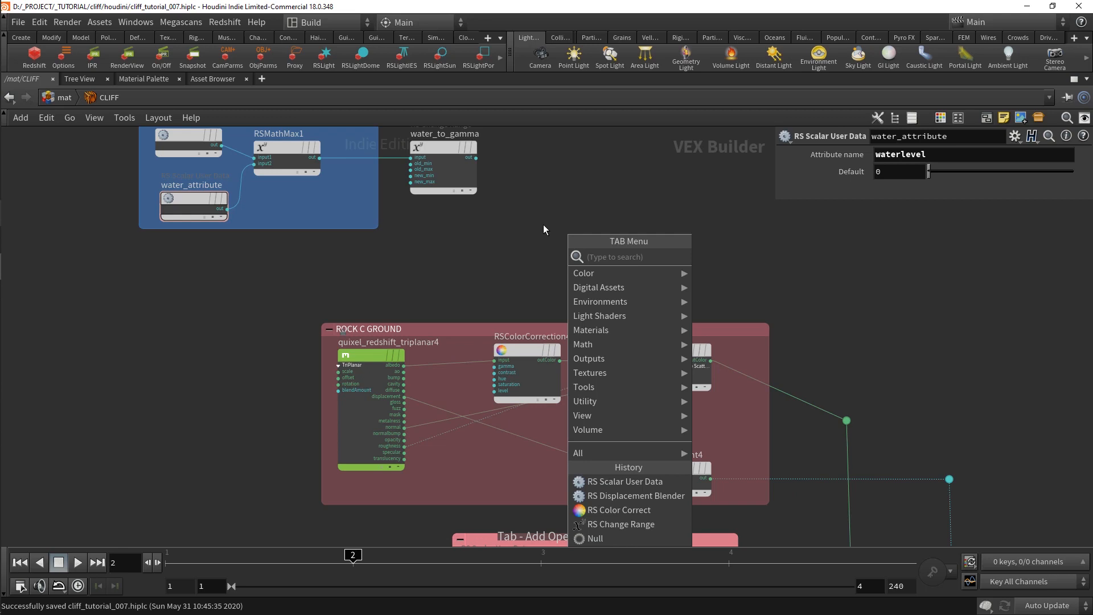
text(corre)
key(Return)
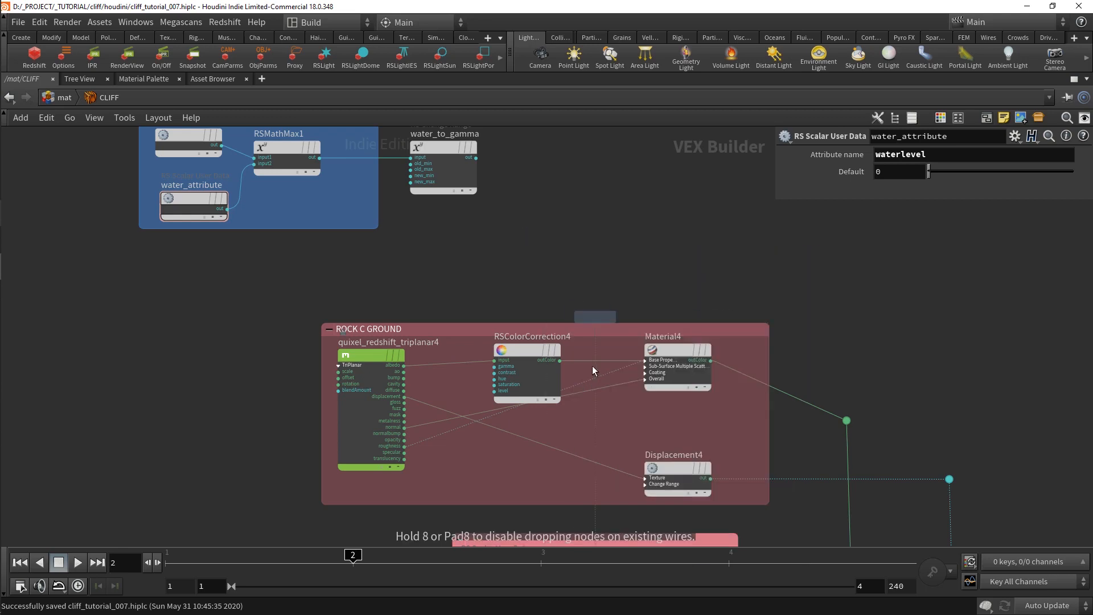
click(589, 360)
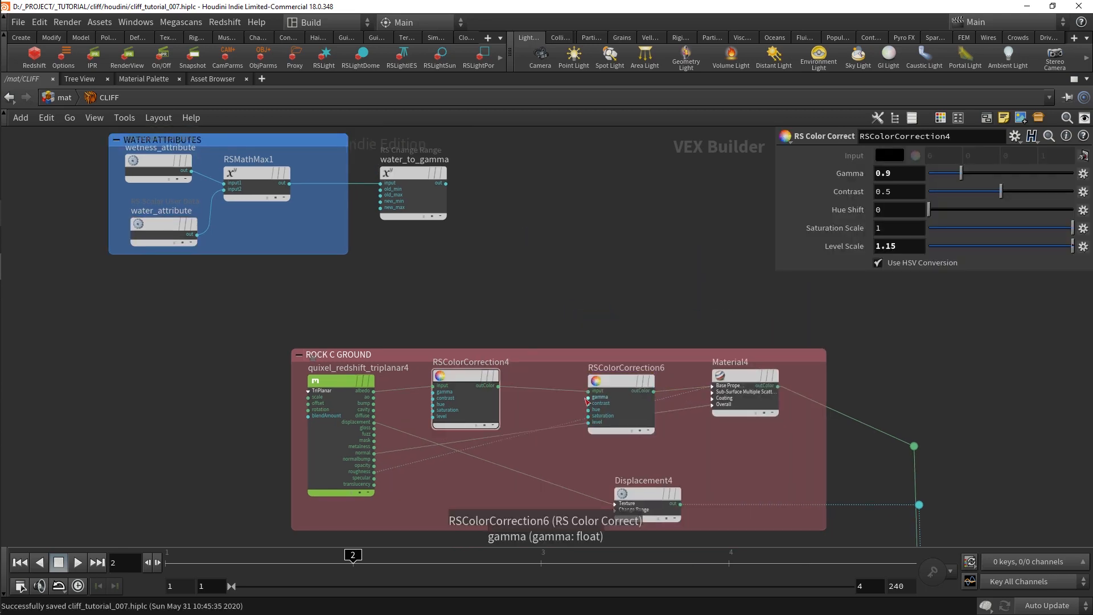
click(587, 400)
click(446, 183)
drag(620, 398, 603, 399)
Color the new color correct node blue and rename it WATER_ABSORPTION
key(c)
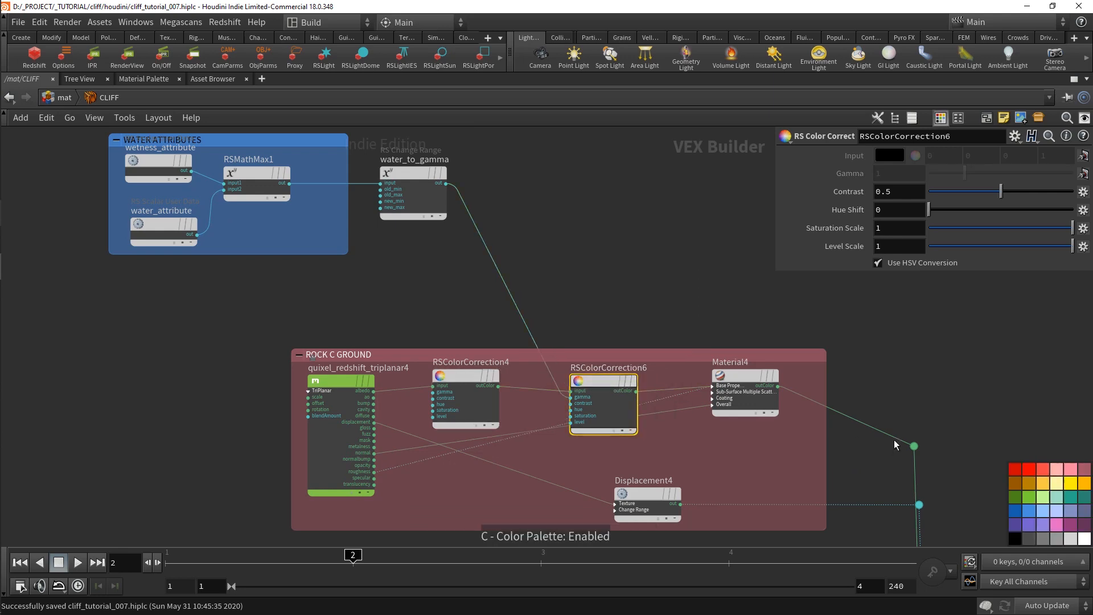
click(1033, 519)
key(c)
double_click(602, 370)
text(WATER_ABSORPTION)
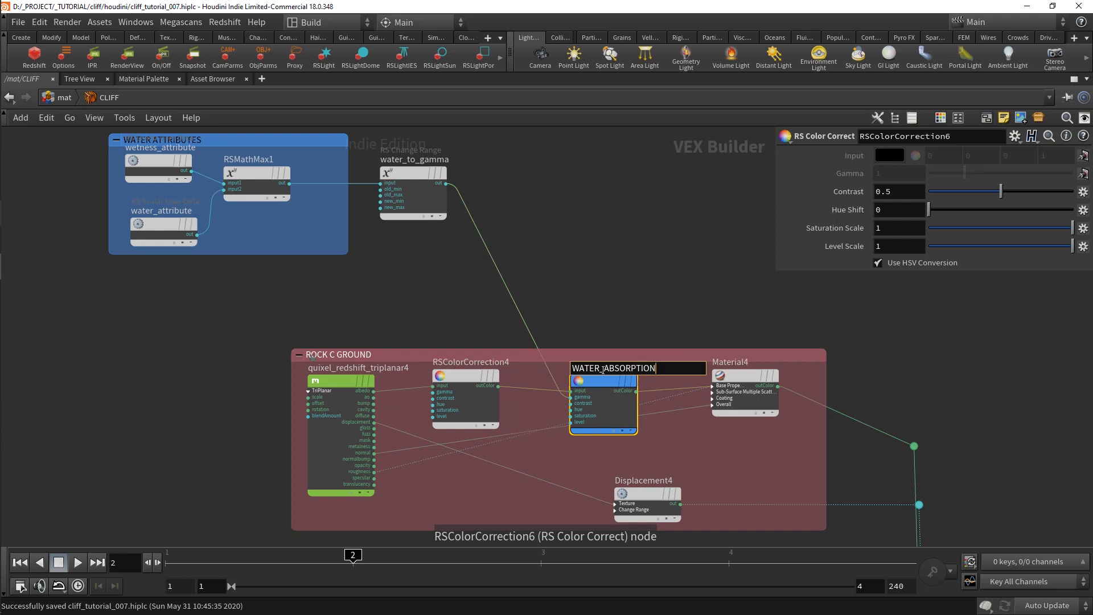
key(Return)
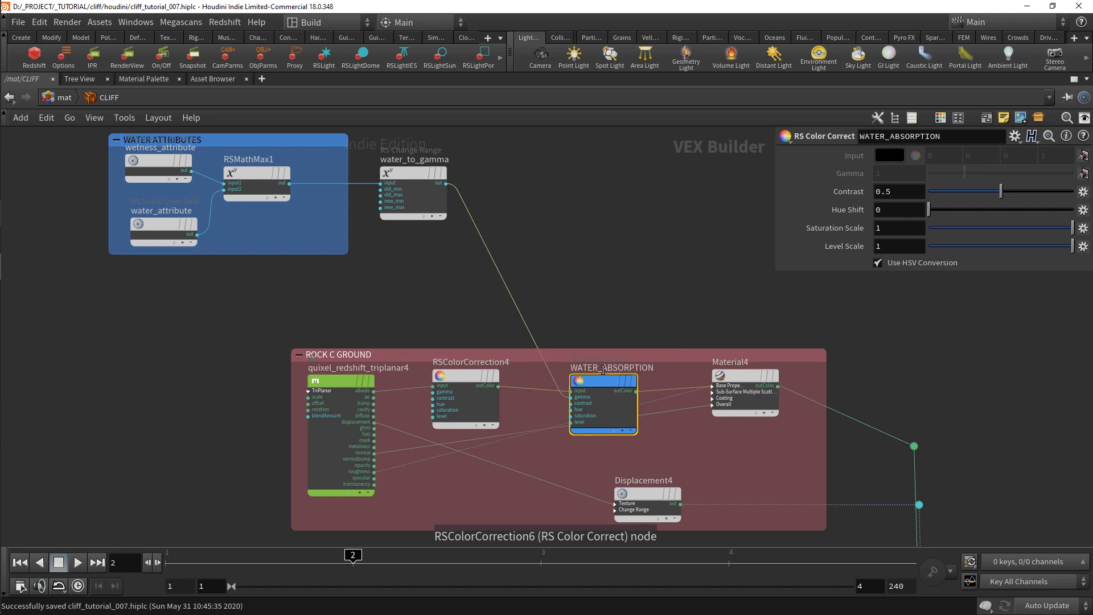
Paste a copy of WATER_ABSORPTION into the ROCK CLIFF A - LOW FREQUENCY box, between RSColorCorrection1 and Material1
key(ctrl+c)
scroll(569, 387, down, 5)
middle_drag(475, 455, 452, 214)
scroll(426, 421, up, 4)
key(ctrl+v)
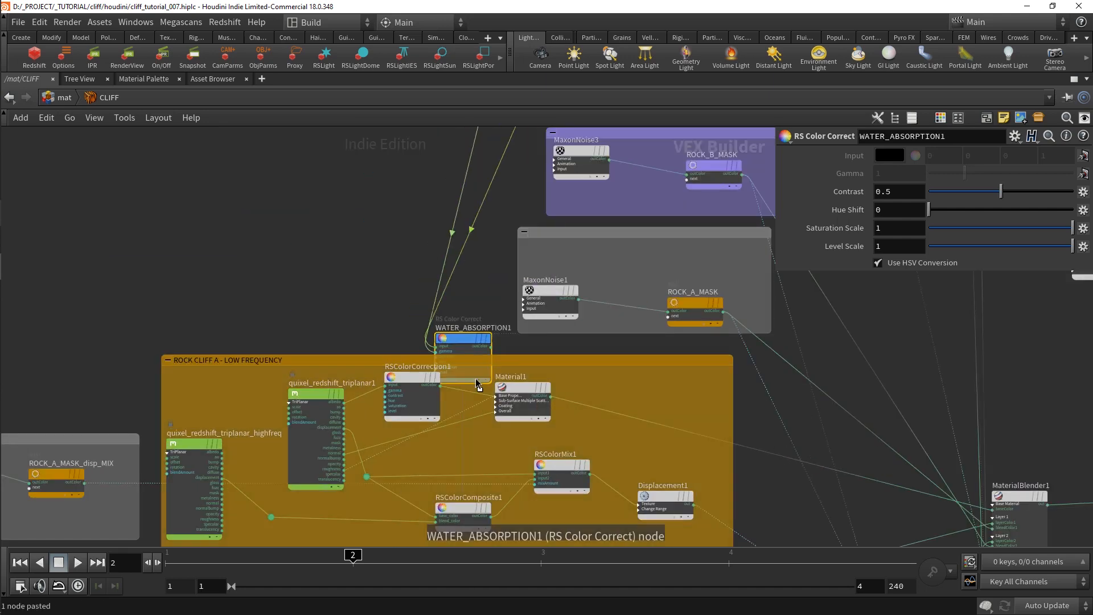
Make room in the purple rock layer box and insert a WATER_ABSORPTION copy between RSColorCorrection5 and Material5
scroll(410, 353, down, 6)
middle_drag(399, 365, 367, 256)
key(ctrl+c)
scroll(358, 250, up, 3)
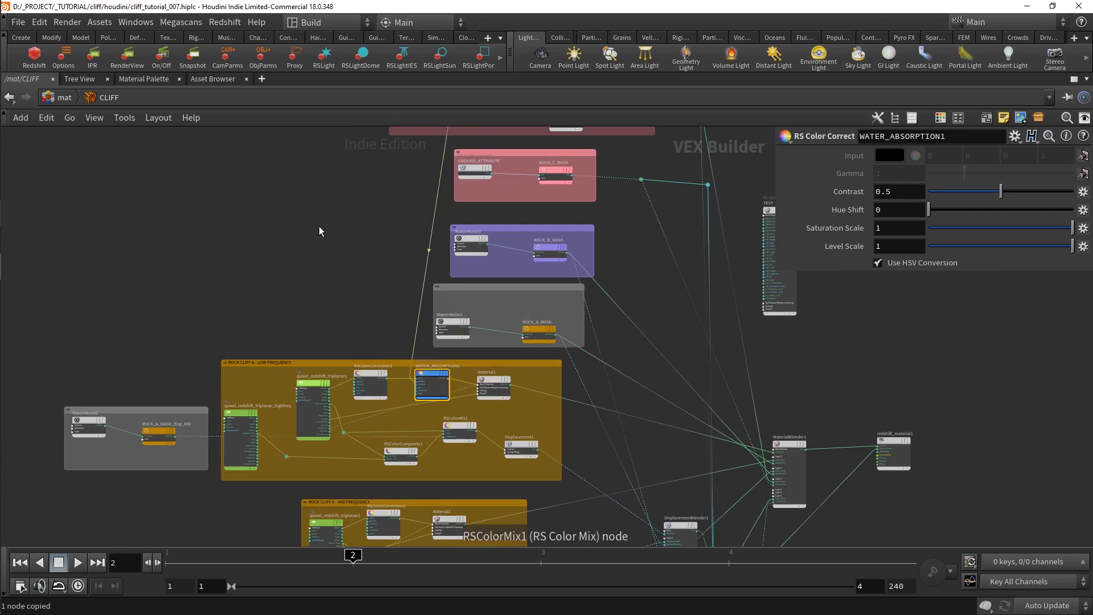
scroll(301, 410, down, 2)
middle_drag(288, 513, 299, 213)
scroll(387, 285, up, 3)
drag(313, 318, 270, 319)
scroll(395, 259, up, 3)
key(ctrl+v)
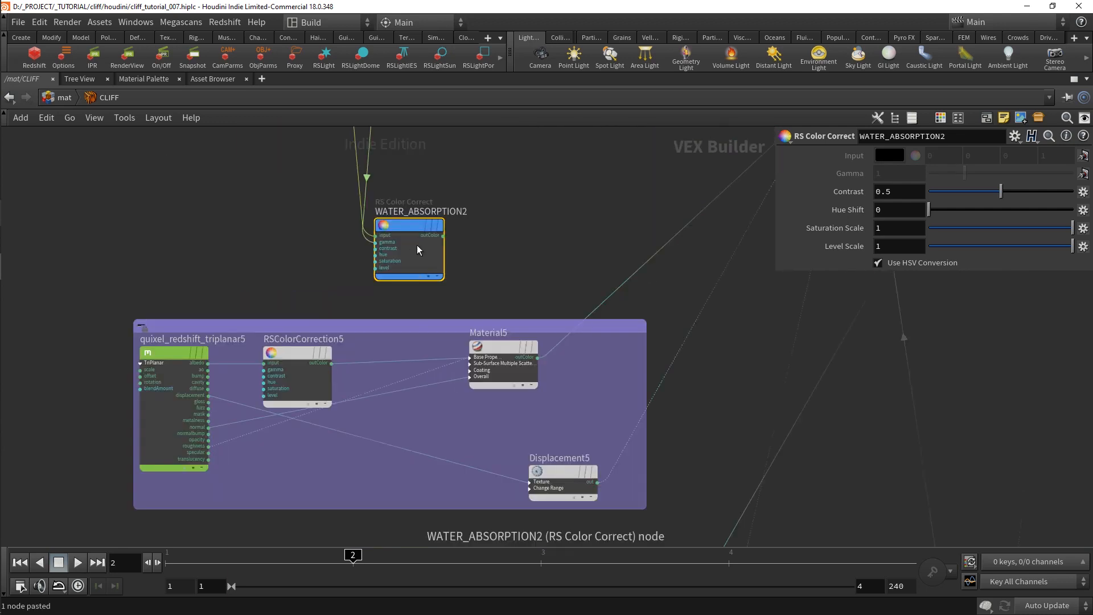
drag(417, 245, 401, 348)
key(ctrl+z)
drag(411, 277, 425, 375)
Connect the gamma input of WATER_ABSORPTION2 to the water_to_gamma output
click(391, 342)
scroll(407, 384, down, 6)
scroll(408, 376, down, 2)
middle_drag(347, 154, 326, 386)
scroll(405, 237, up, 5)
click(411, 228)
Space out the nodes in the green layer box and insert a WATER_ABSORPTION copy between RSColorCorrection3 and Material3
scroll(457, 268, down, 5)
middle_drag(346, 515, 352, 217)
scroll(404, 398, up, 4)
middle_drag(467, 490, 486, 317)
drag(431, 440, 289, 441)
drag(486, 423, 402, 420)
drag(290, 444, 297, 443)
key(ctrl+v)
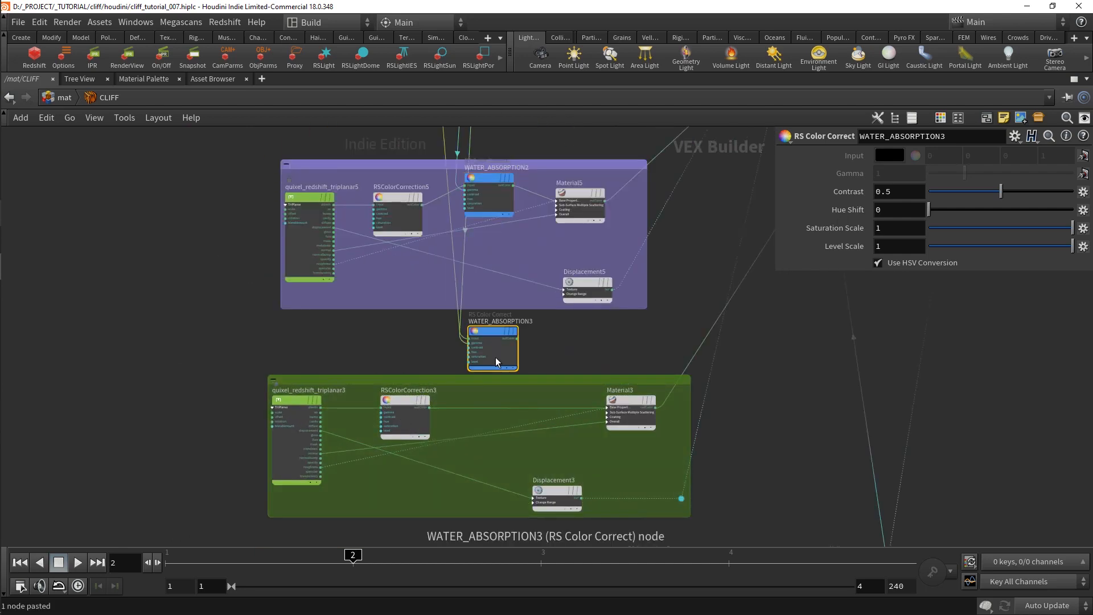
drag(495, 357, 499, 430)
Connect the gamma input of WATER_ABSORPTION3 to the water_to_gamma output
click(472, 420)
scroll(444, 420, down, 5)
middle_drag(399, 250, 373, 429)
click(449, 227)
Make room in the ROCK CLIFF A - MID FREQUENCY box and insert a WATER_ABSORPTION copy between RSColorCorrection2 and Material2
scroll(373, 390, up, 1)
middle_drag(374, 390, 386, 214)
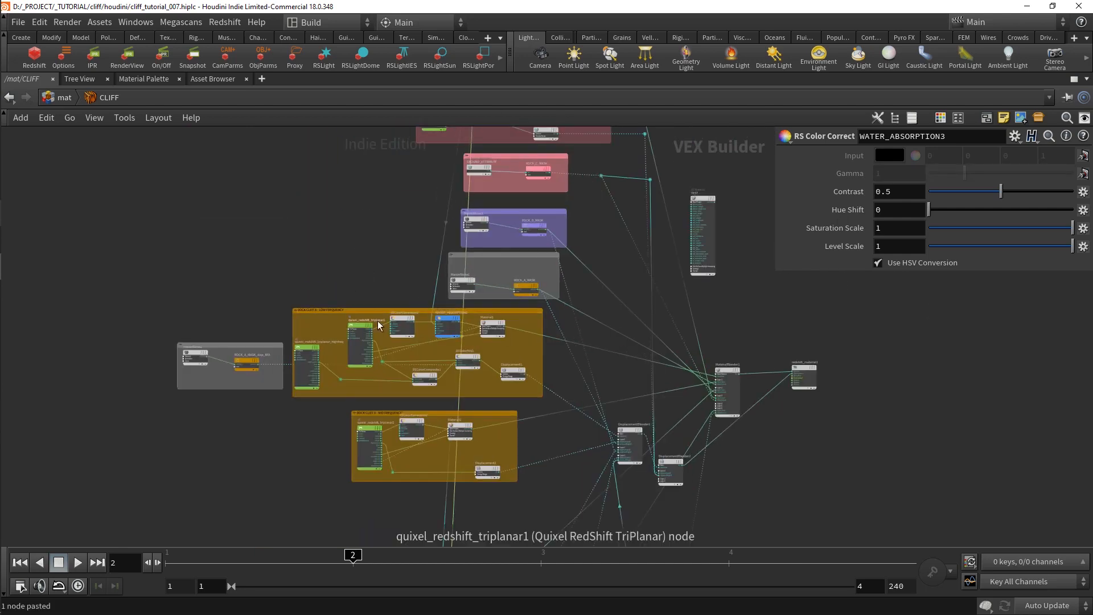
scroll(361, 481, up, 3)
drag(313, 478, 468, 368)
drag(457, 389, 380, 390)
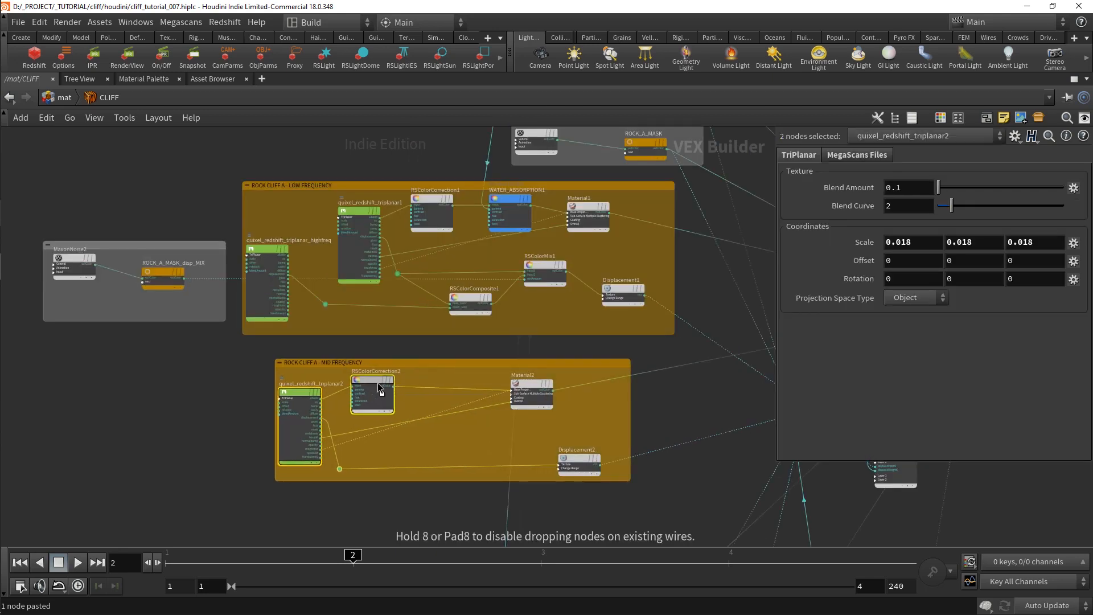
scroll(464, 399, up, 3)
key(ctrl+v)
drag(458, 333, 457, 394)
Connect the gamma input of WATER_ABSORPTION4 to the water_to_gamma output
click(427, 391)
scroll(425, 389, down, 7)
middle_drag(416, 273, 343, 282)
click(430, 236)
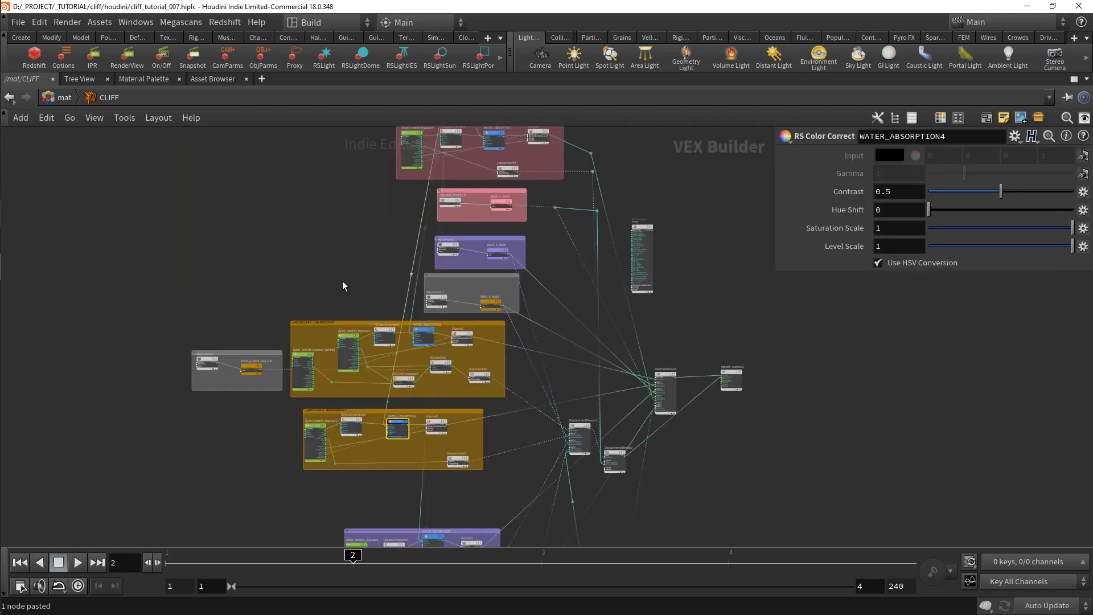
Shift the WATER_ABSORPTION nodes in both ROCK CLIFF A boxes, along with Material1, away from the neighboring color corrections
scroll(343, 383, up, 3)
drag(491, 479, 410, 437)
drag(413, 436, 486, 432)
drag(427, 337, 511, 311)
drag(511, 310, 554, 311)
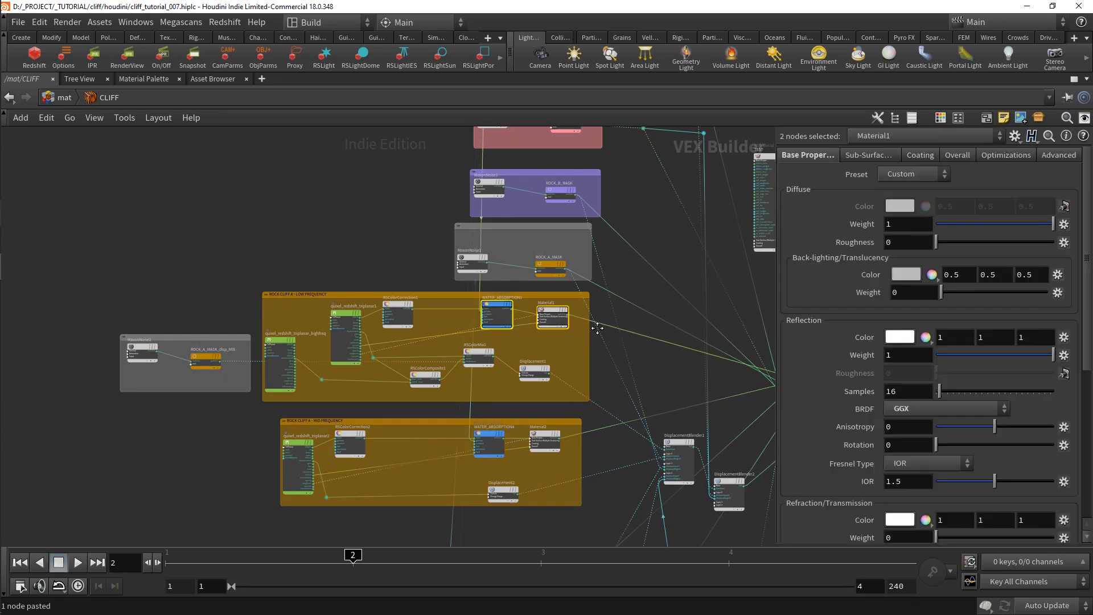
Select the water_to_gamma node and examine the water darkening on the cliff in snapshot_9 of the Redshift render view
middle_drag(592, 327, 577, 437)
click(320, 344)
scroll(269, 415, down, 5)
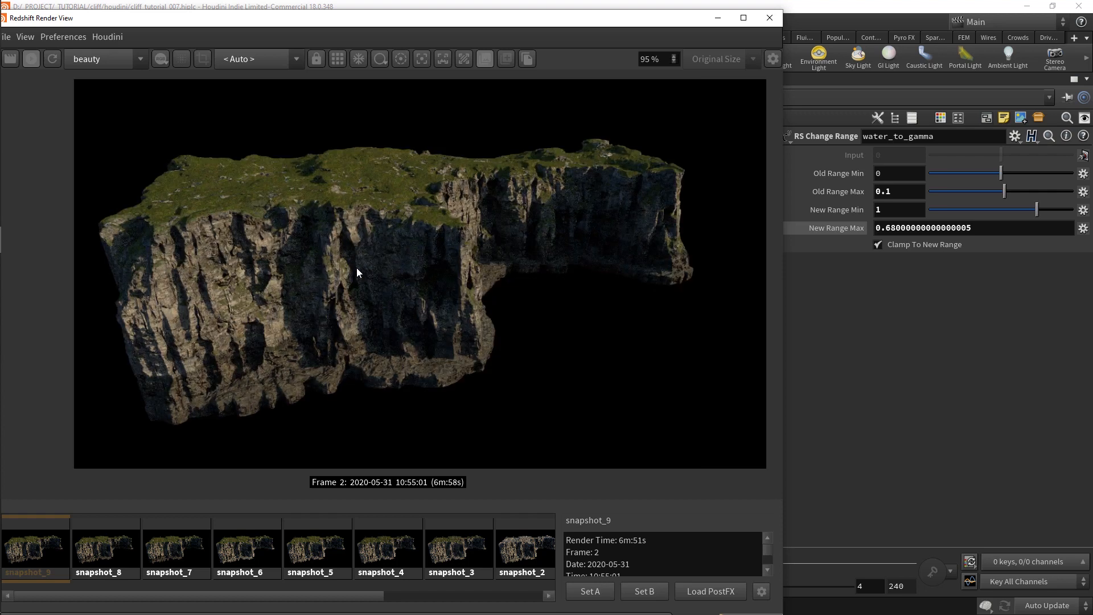
middle_drag(379, 247, 379, 254)
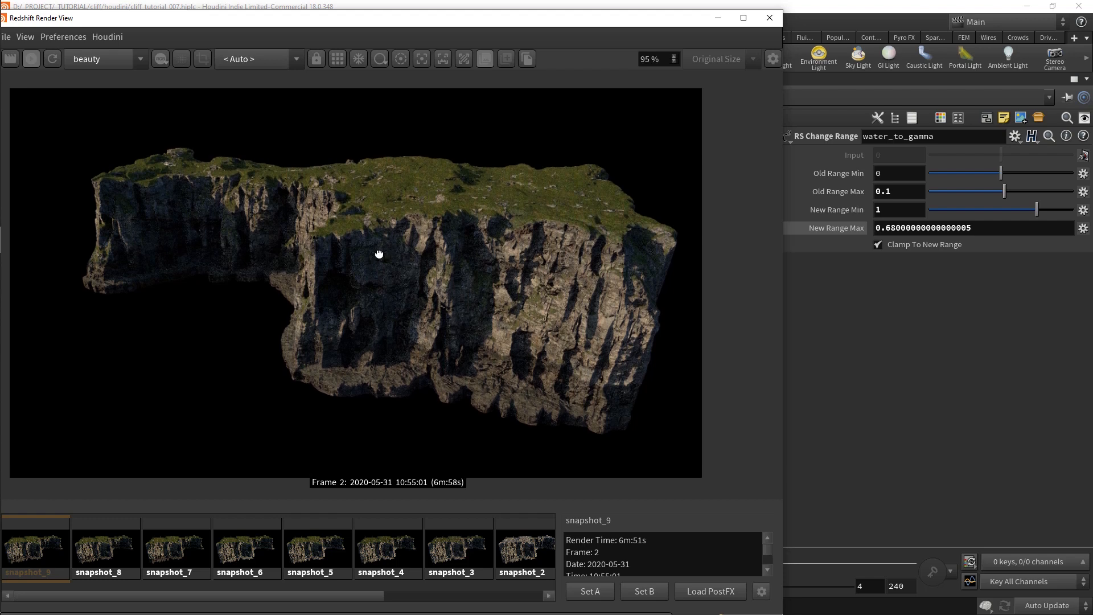
Copy the AL_maskbuilder_ground1 node from the CLIFF geometry network
click(775, 22)
middle_drag(464, 215, 342, 226)
click(341, 226)
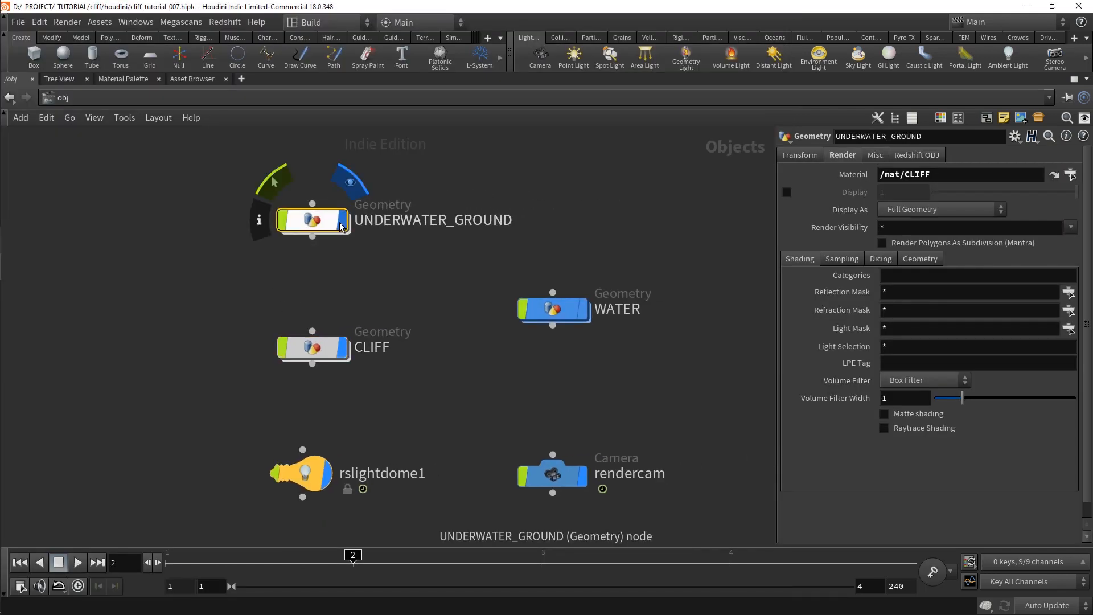
click(324, 355)
double_click(323, 355)
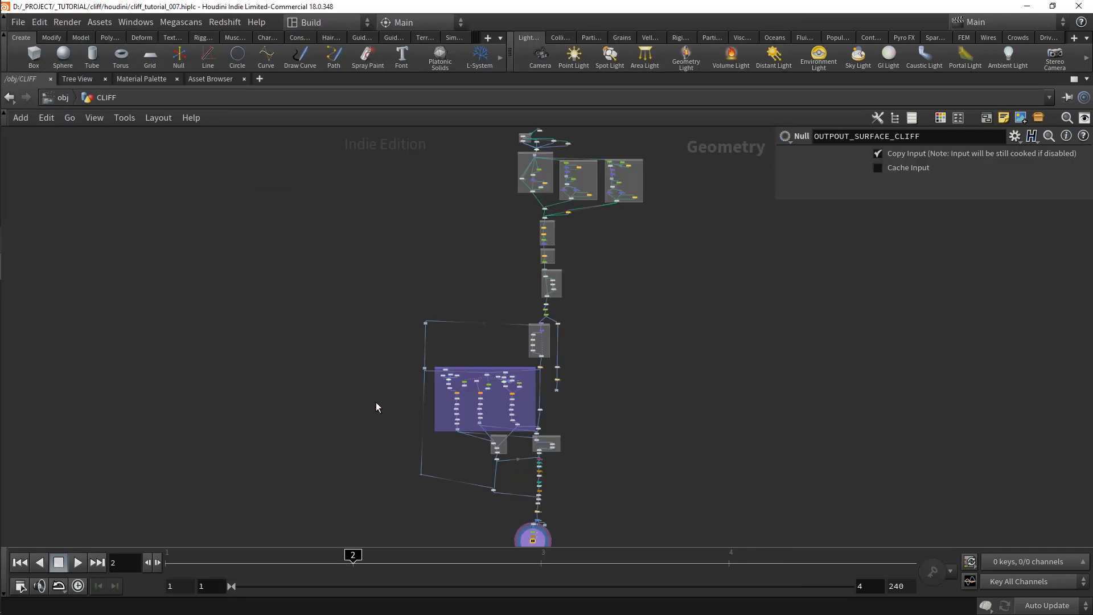
middle_drag(401, 445, 370, 336)
scroll(481, 413, up, 7)
scroll(499, 434, up, 5)
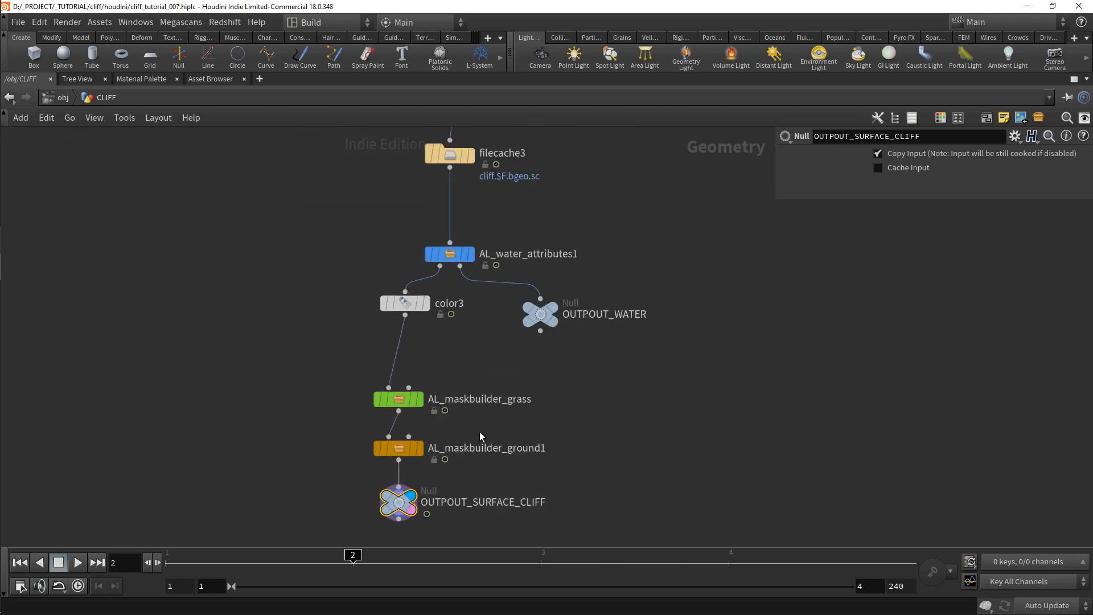
drag(478, 432, 365, 445)
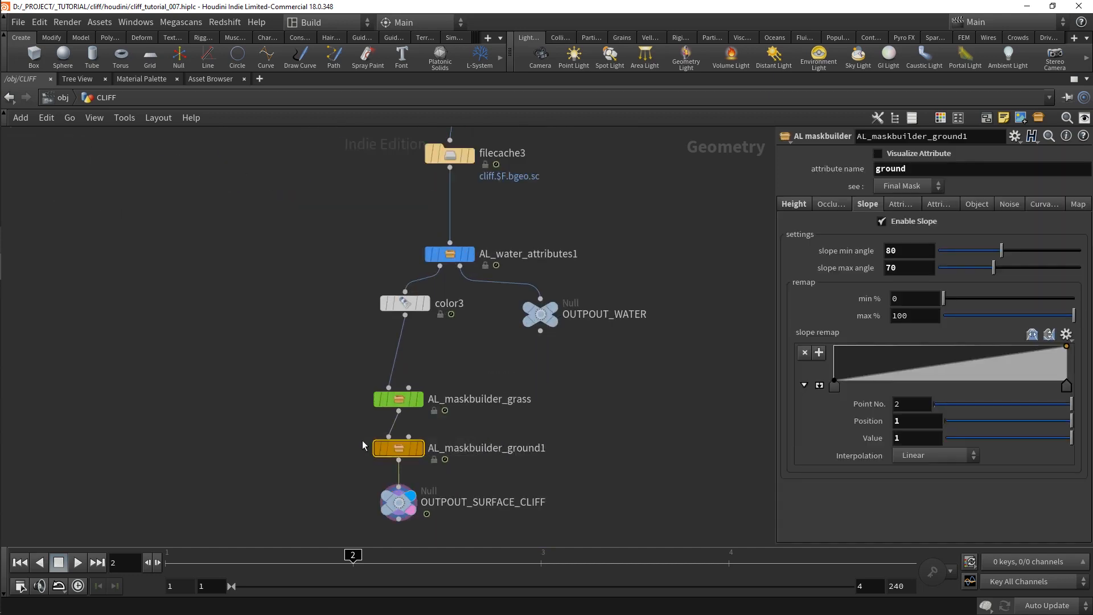
Paste AL_maskbuilder_ground1 into UNDERWATER_GROUND, feed its first input from the Terrain mesh output of AL_water_attributes1, and make it the displayed node
click(56, 100)
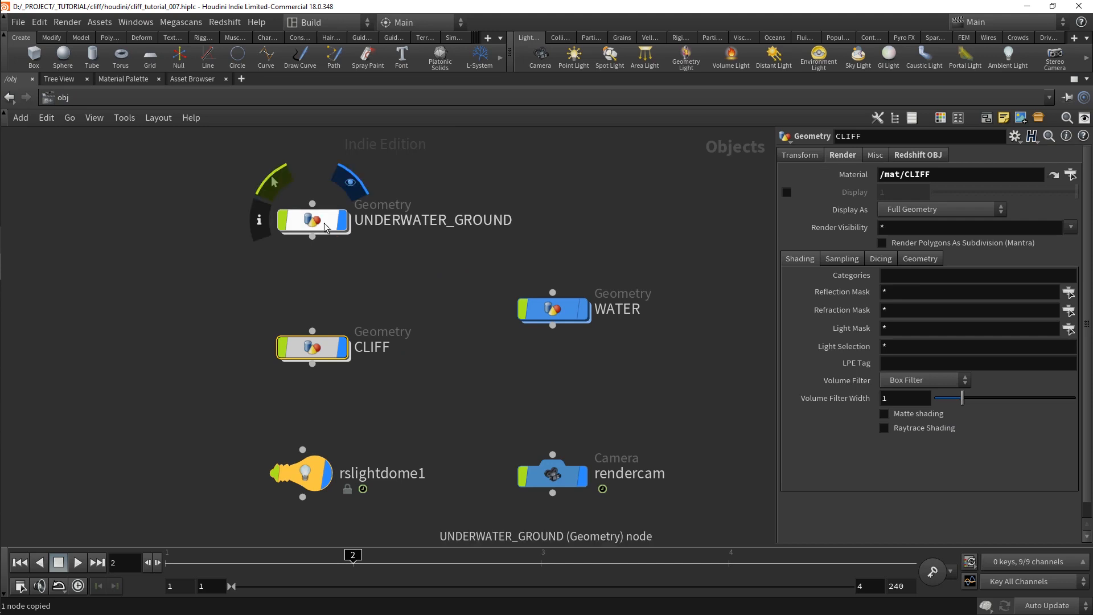
double_click(305, 219)
key(ctrl+v)
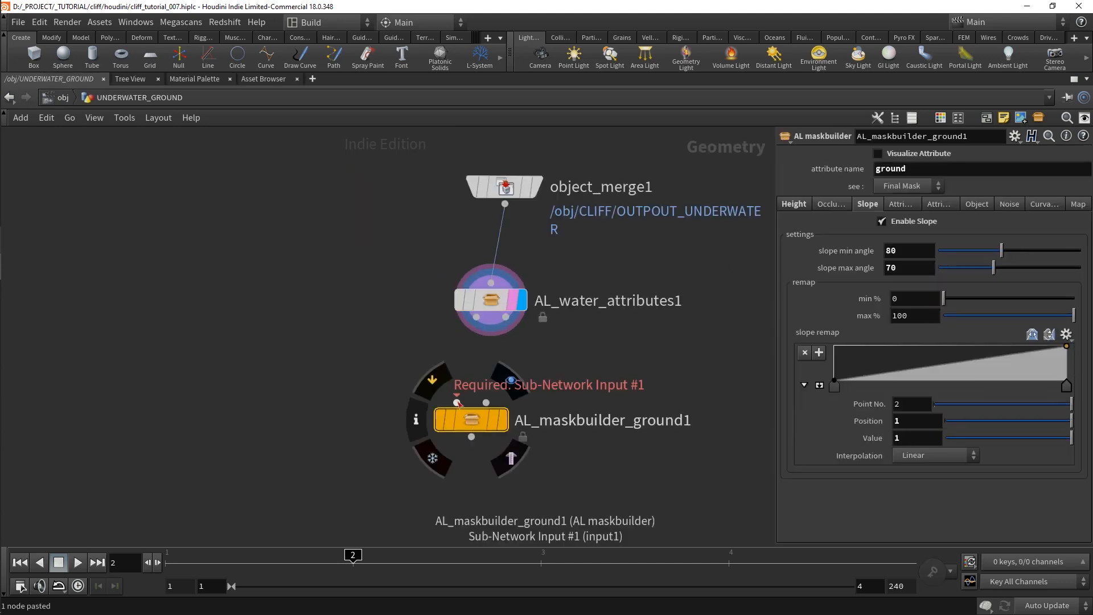
click(471, 421)
click(479, 363)
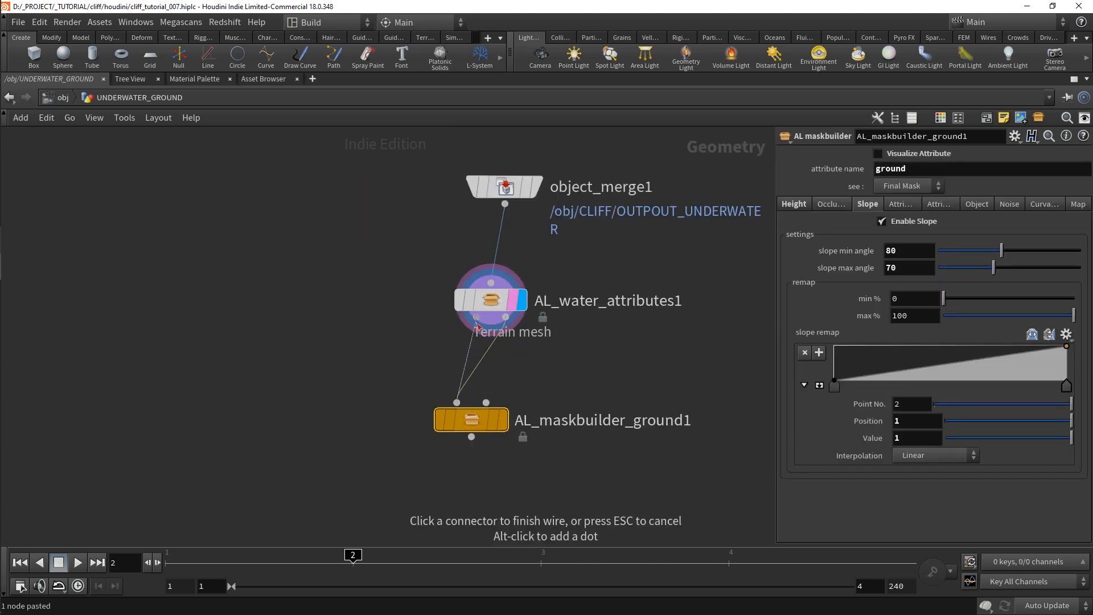
click(477, 317)
click(503, 420)
drag(470, 422, 490, 427)
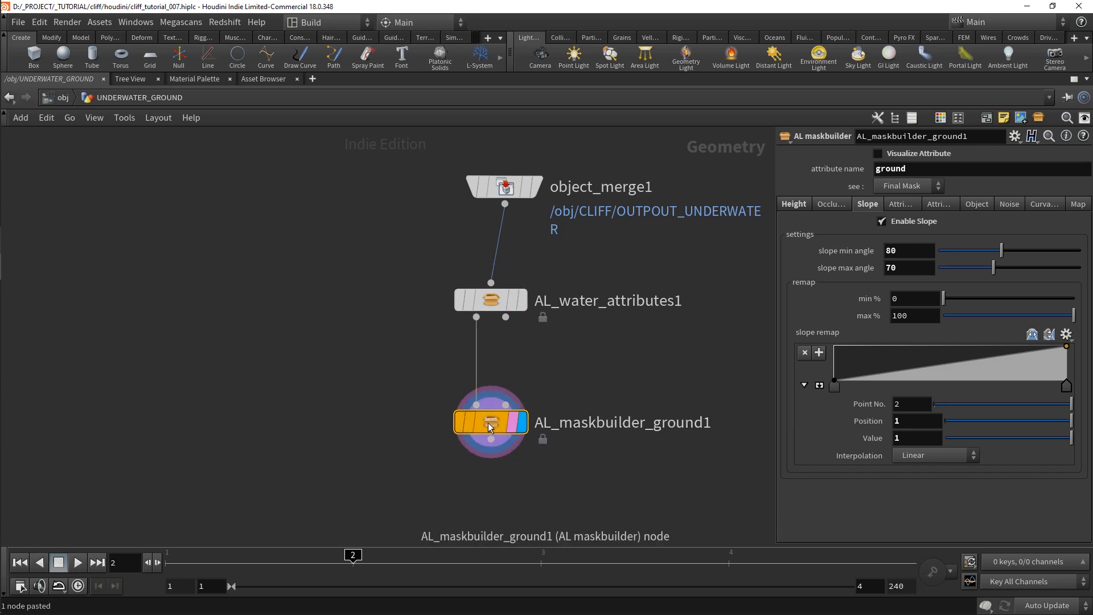
Append a Null node to AL_maskbuilder_ground1 and name it OUTPOUT_UNDERWATER_GROUND
click(491, 438)
key(Tab)
text(null)
key(Return)
click(468, 472)
click(535, 468)
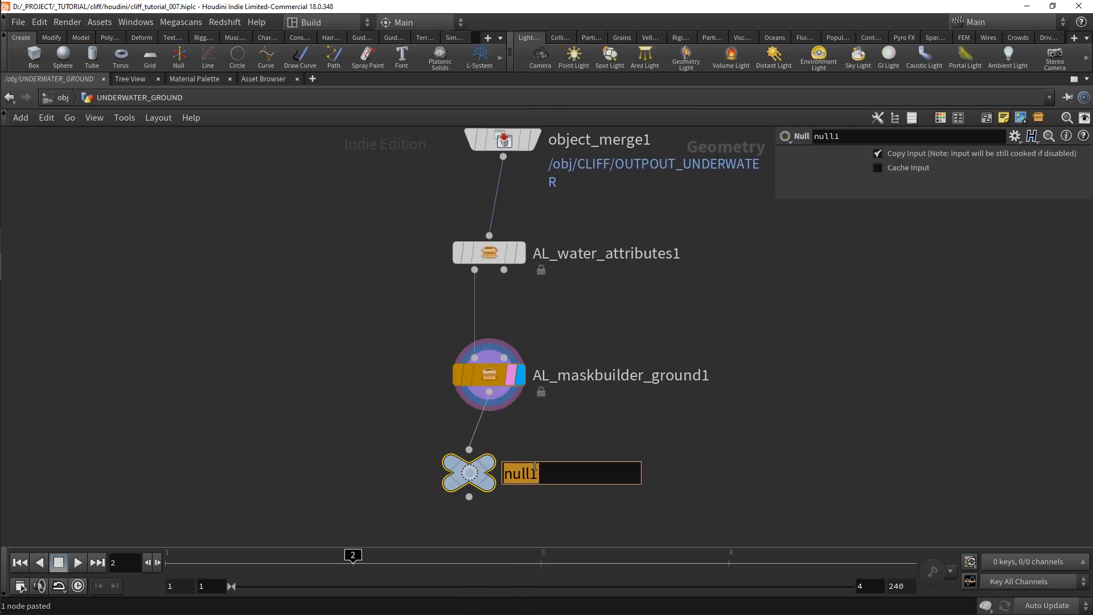
text(OUTPOUT_UNDERWATER_GROUND)
key(Return)
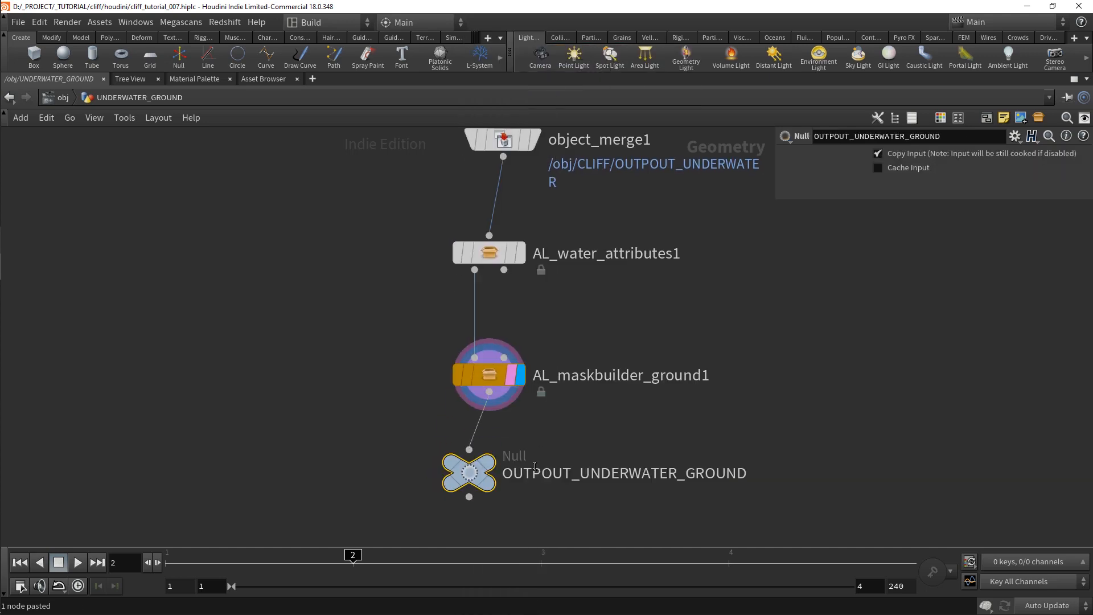
Display the OUTPOUT_UNDERWATER_GROUND null and check the material assigned to the UNDERWATER_GROUND object at the object level
scroll(433, 416, down, 3)
scroll(475, 456, up, 2)
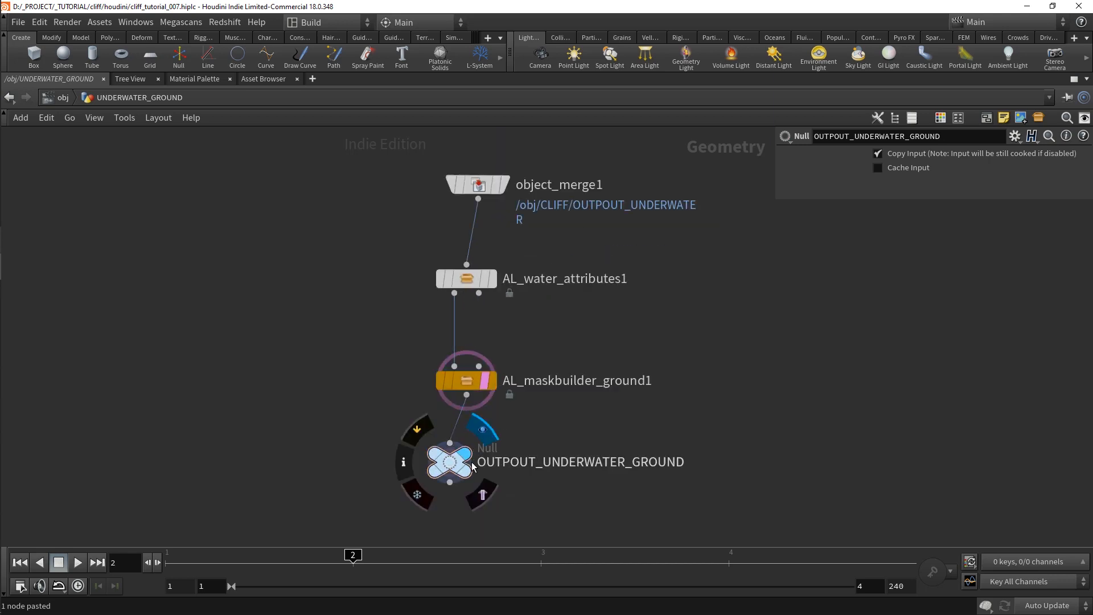
click(62, 98)
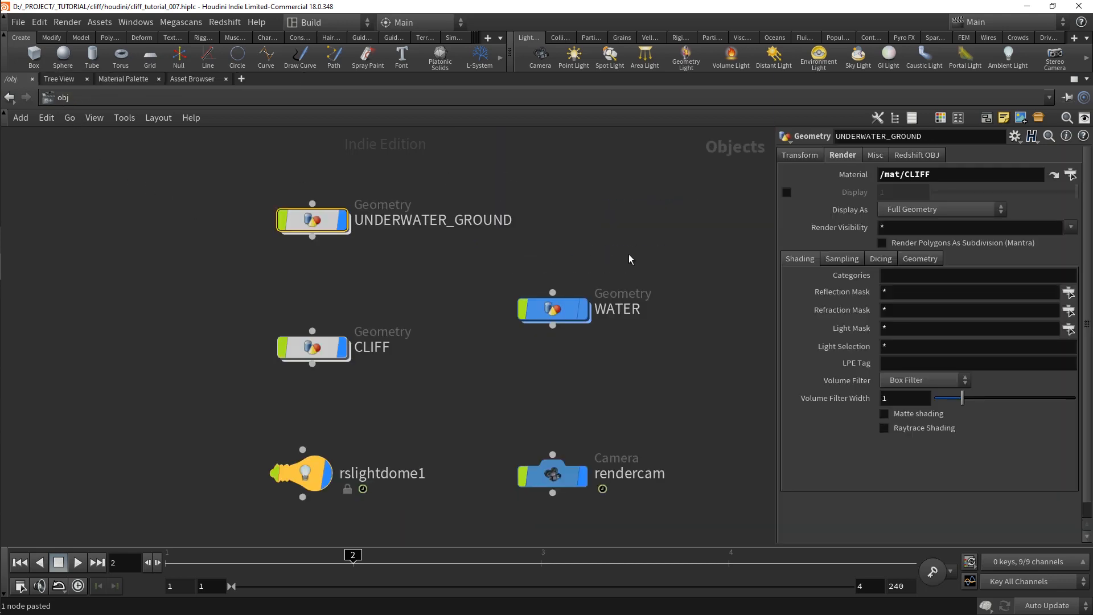
drag(960, 177, 767, 179)
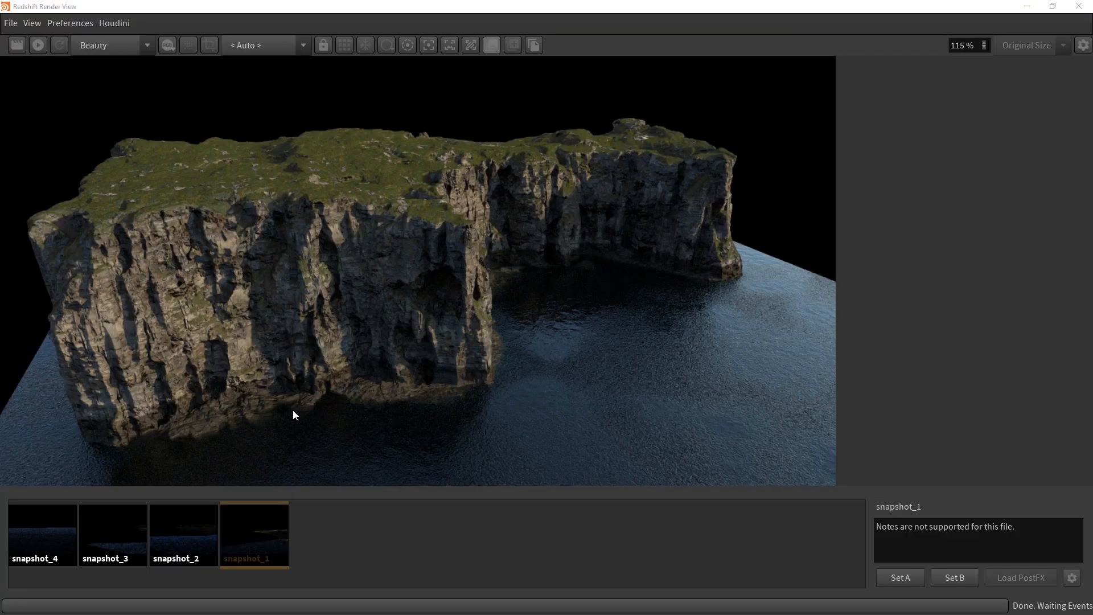
Examine the cliff base in the Redshift render snapshots and compare the rock and grass shading of snapshot_3 with snapshot_5
middle_drag(290, 415, 316, 394)
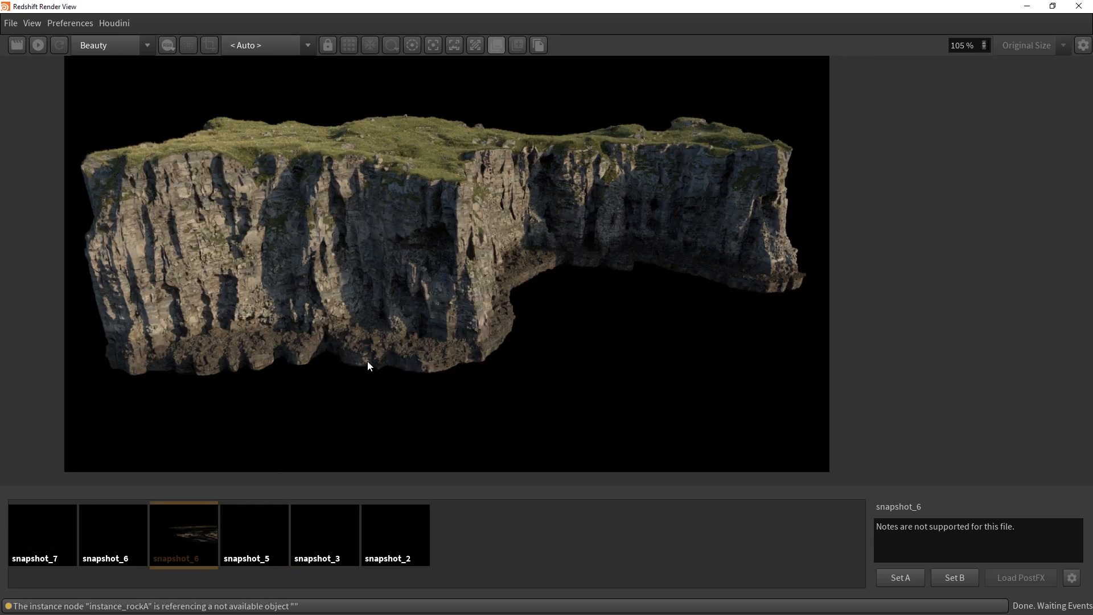
scroll(367, 366, up, 5)
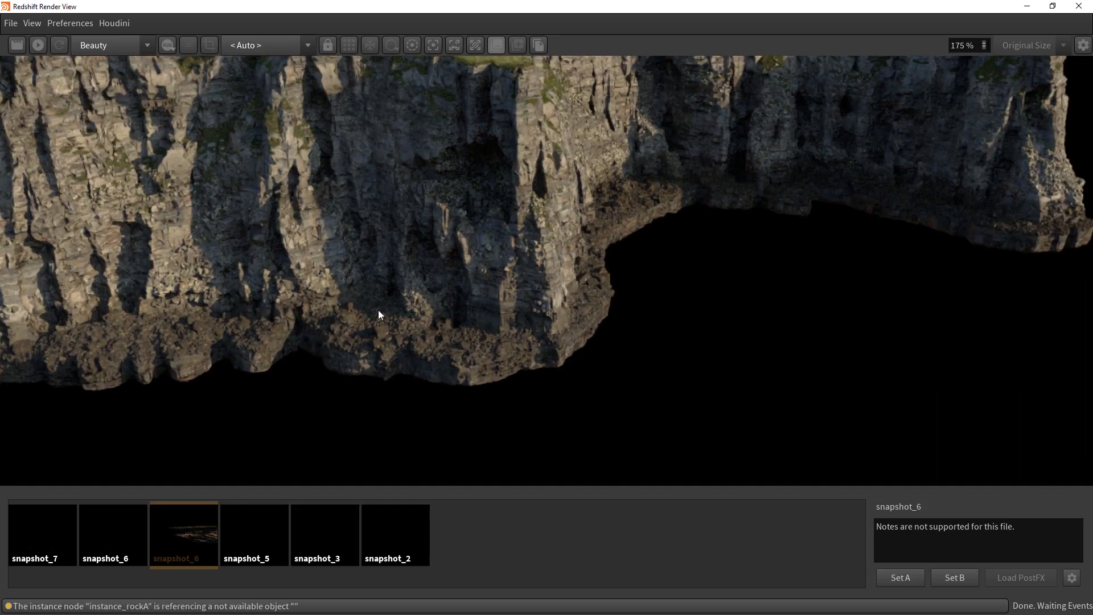
middle_drag(565, 311, 655, 375)
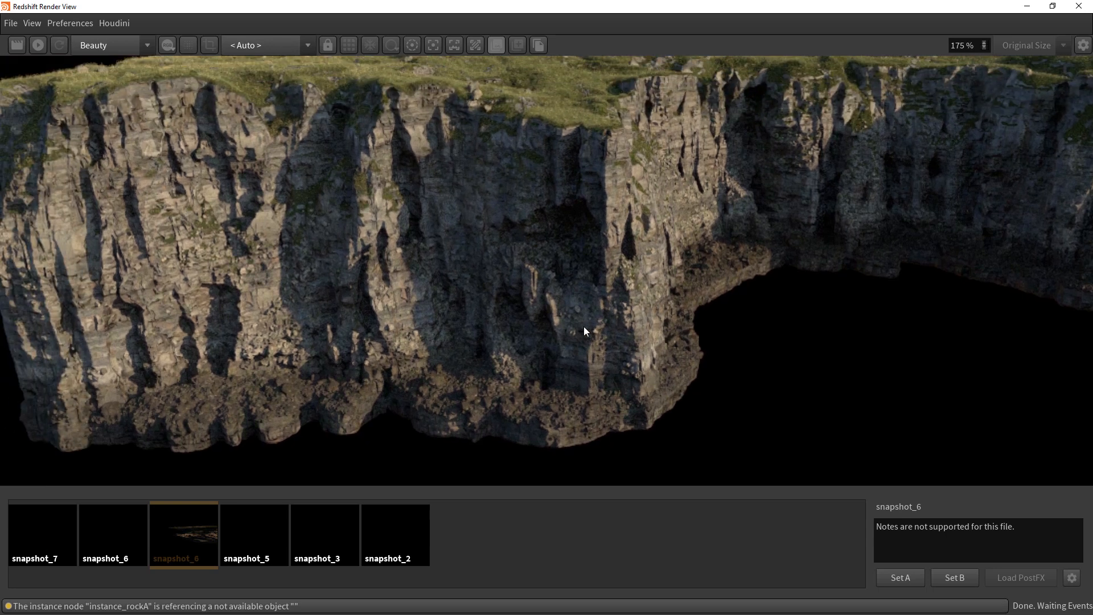
scroll(554, 259, down, 1)
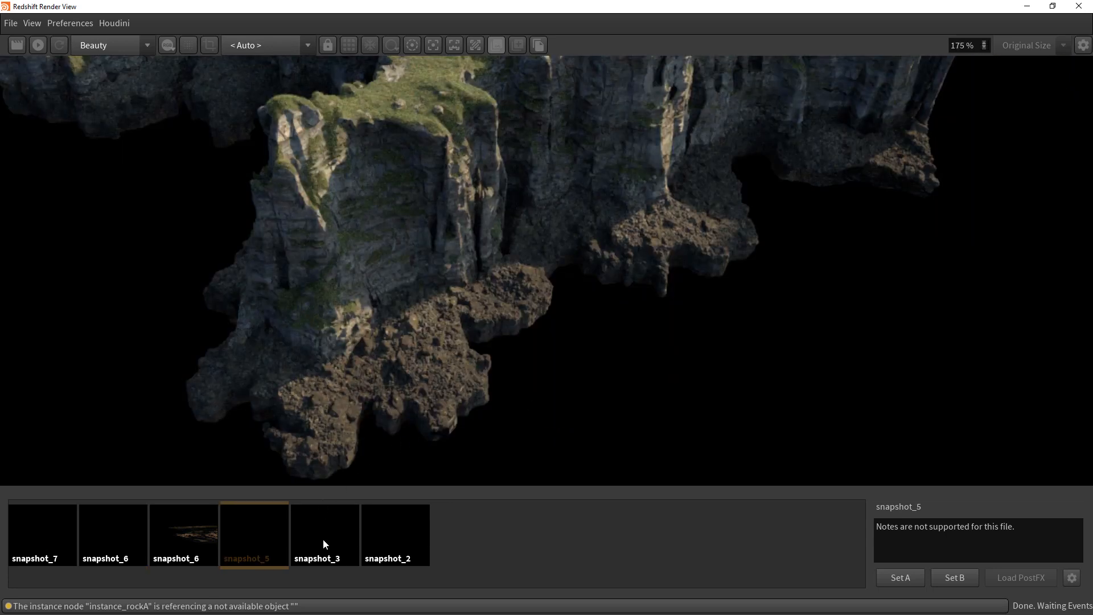
click(323, 547)
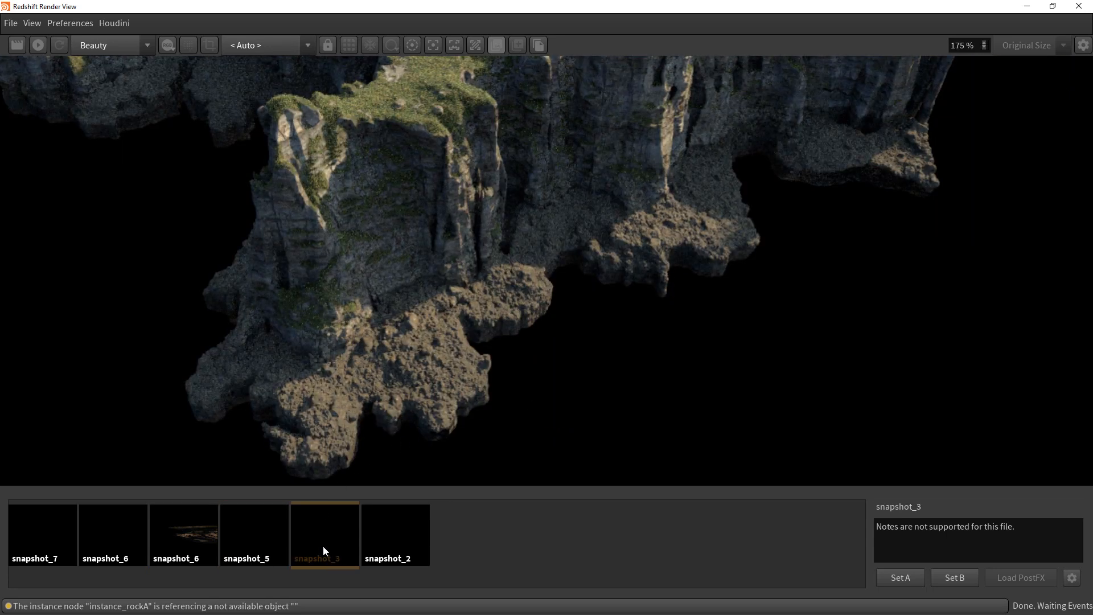
click(238, 547)
scroll(392, 323, down, 5)
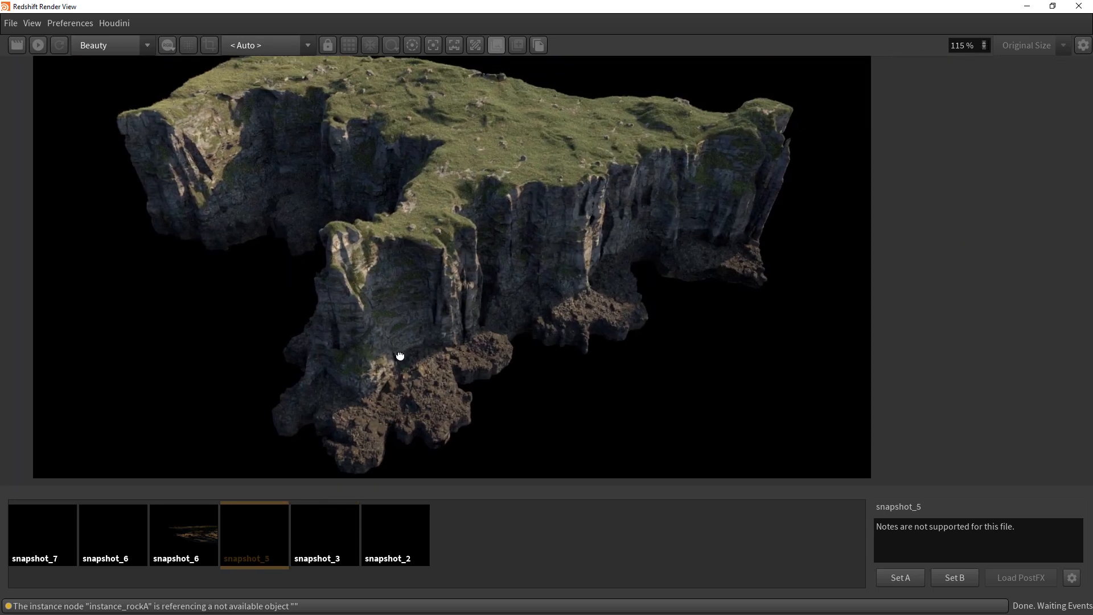